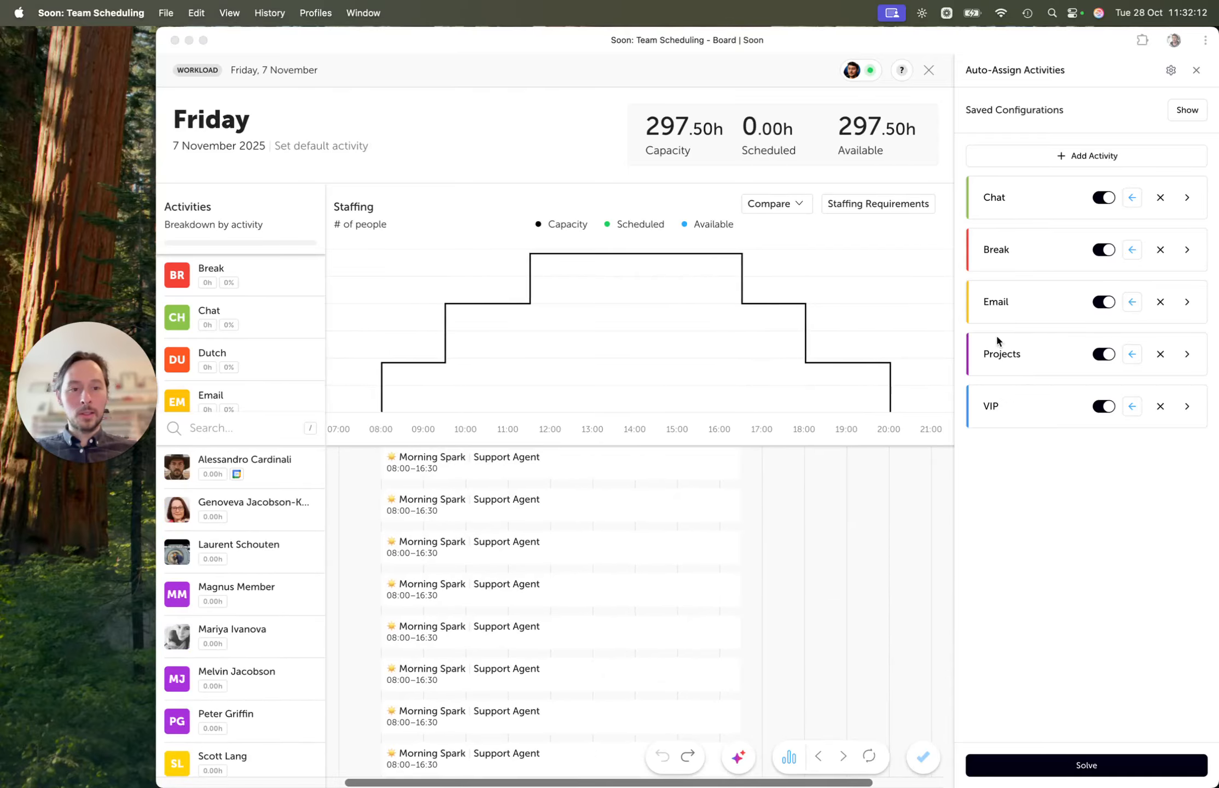
# - Clear the current auto-assign setup by reopening it, and apply the saved VIPs configuration
pyautogui.click(1195, 71)
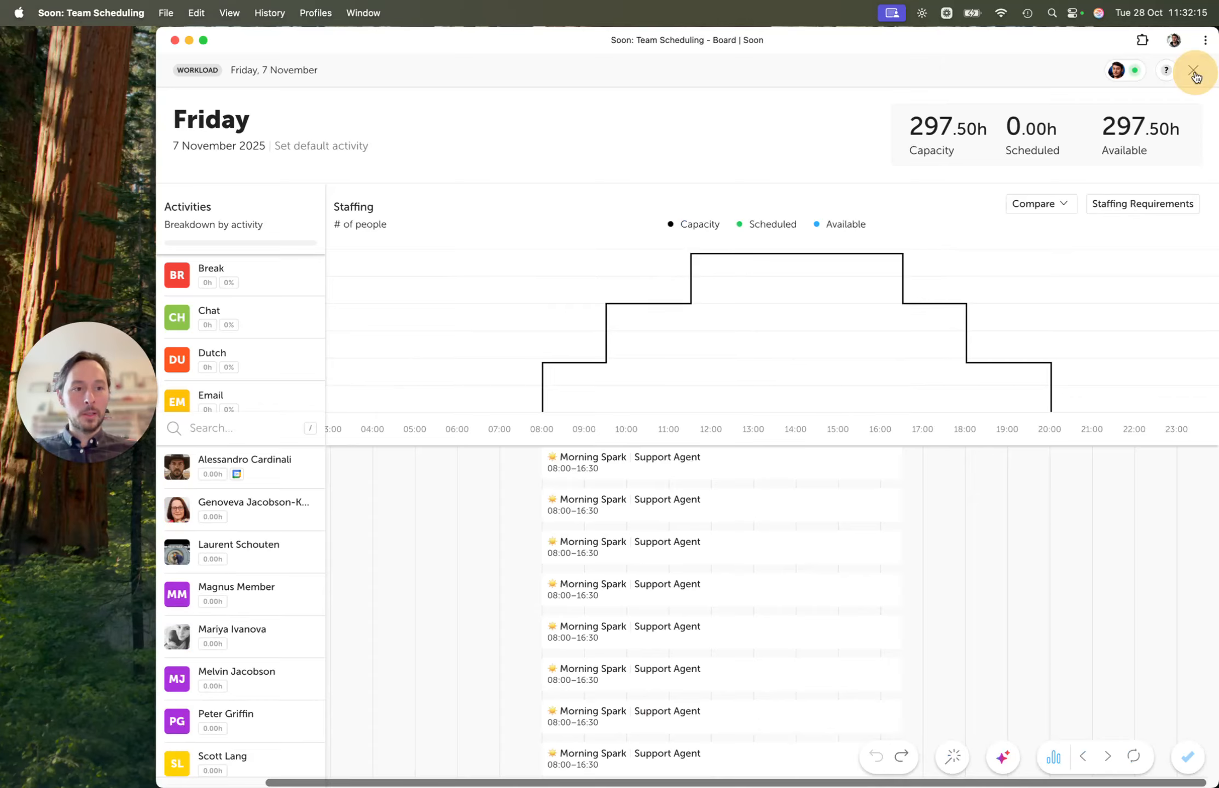
pyautogui.click(952, 766)
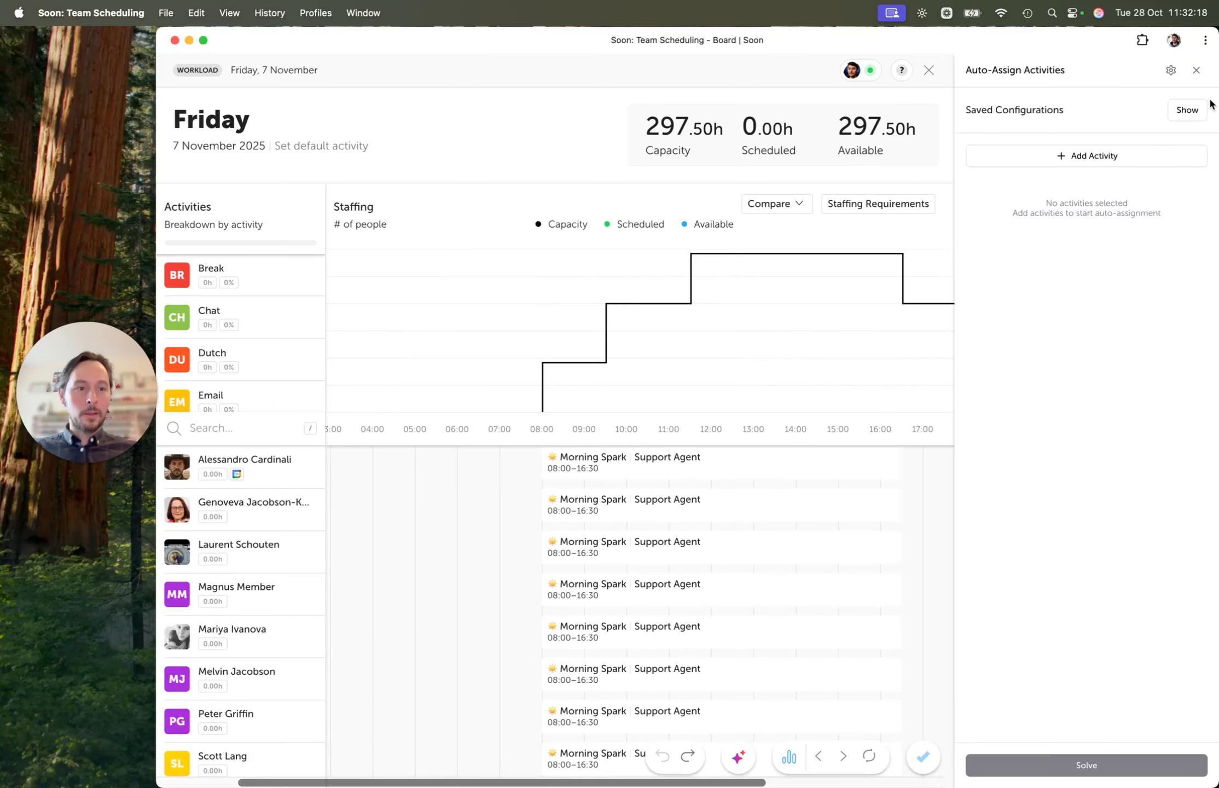
pyautogui.click(1188, 109)
pyautogui.scroll(-5, 1107, 277)
pyautogui.click(1079, 335)
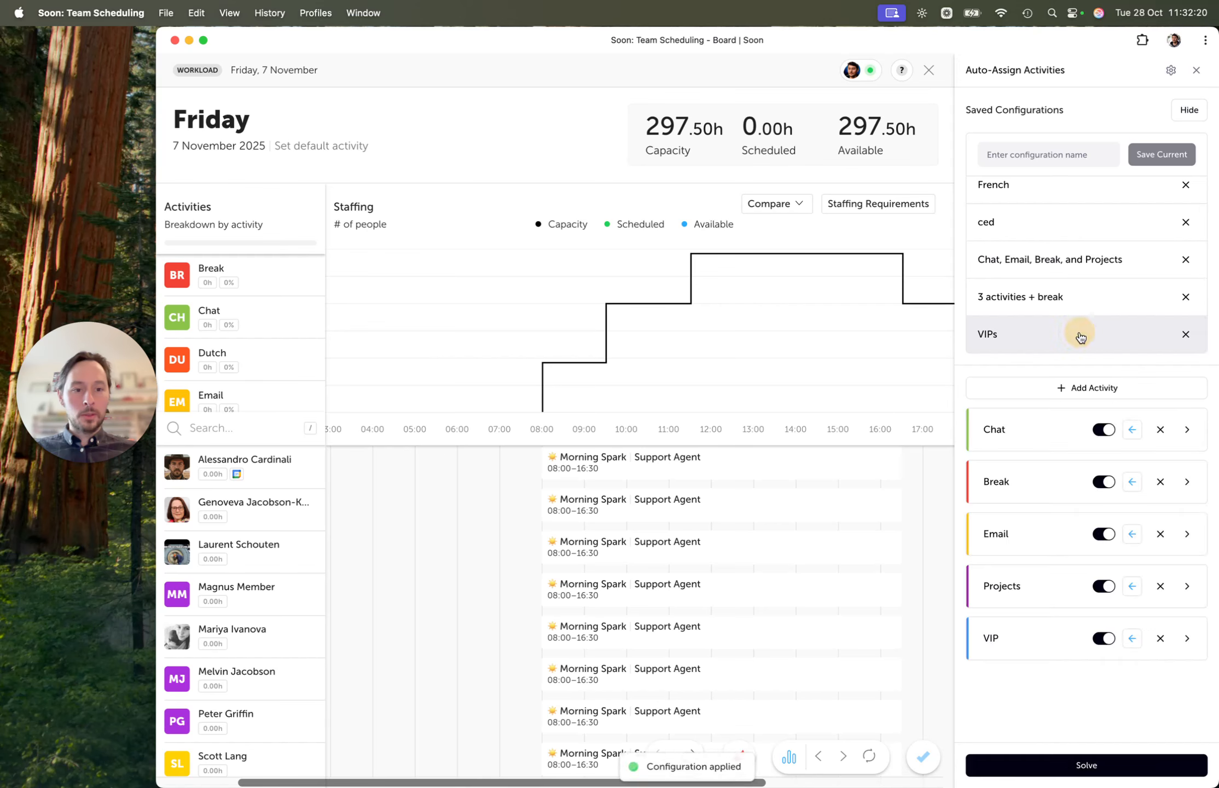
# - Solve Friday 7 November's schedule with the applied configuration and look through the morning and evening shifts
pyautogui.hscroll(5, 842, 416)
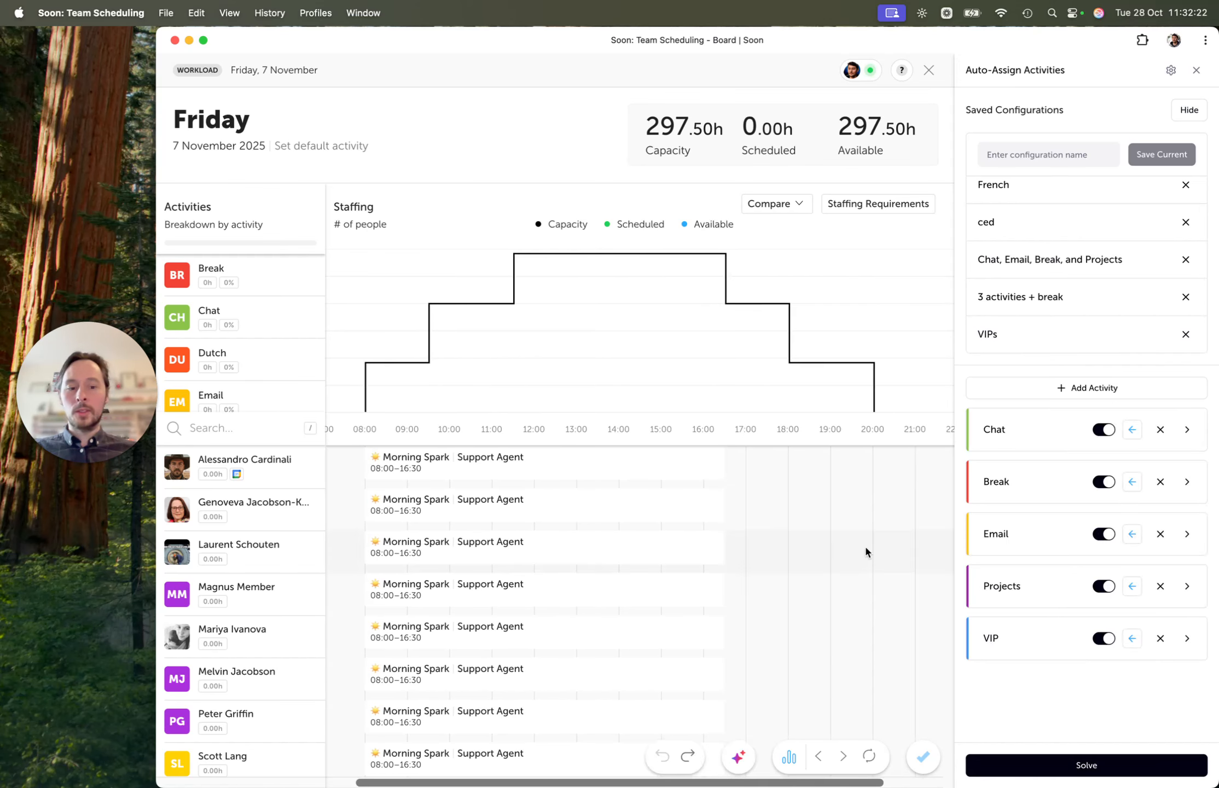
pyautogui.click(1060, 765)
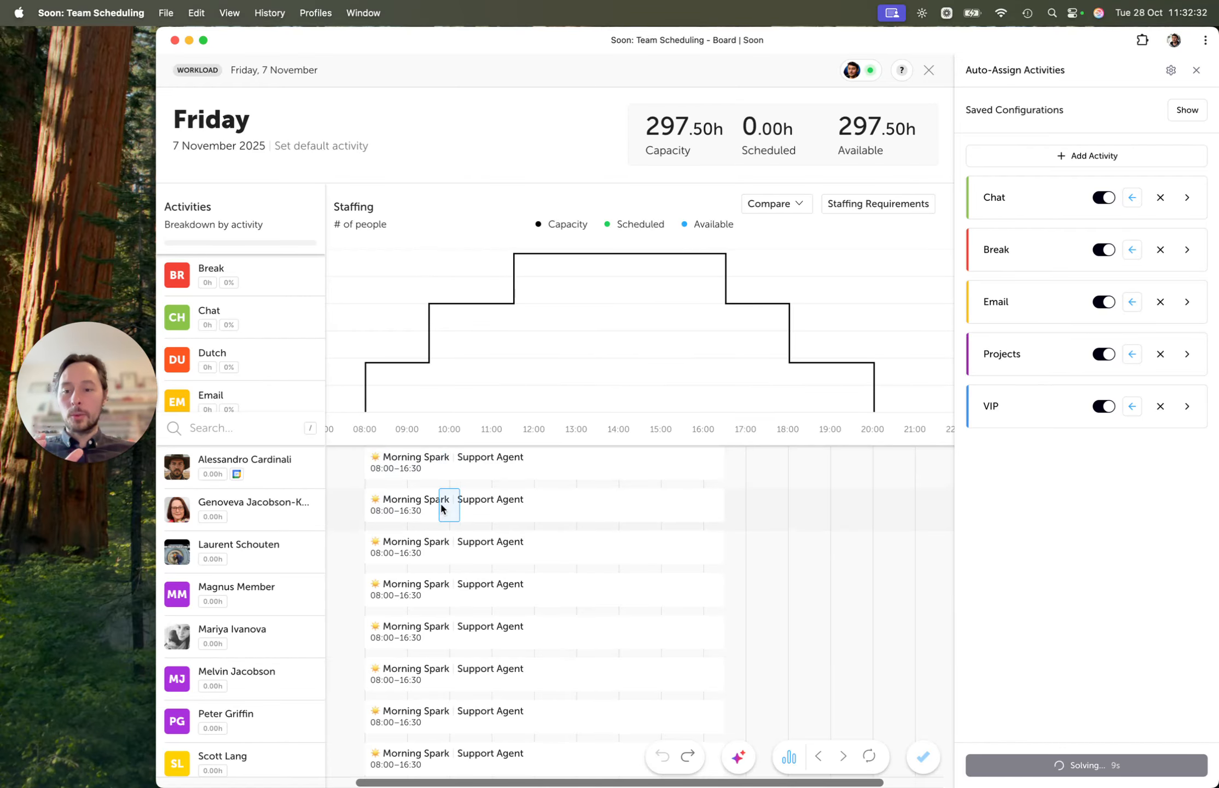
pyautogui.scroll(-15, 445, 501)
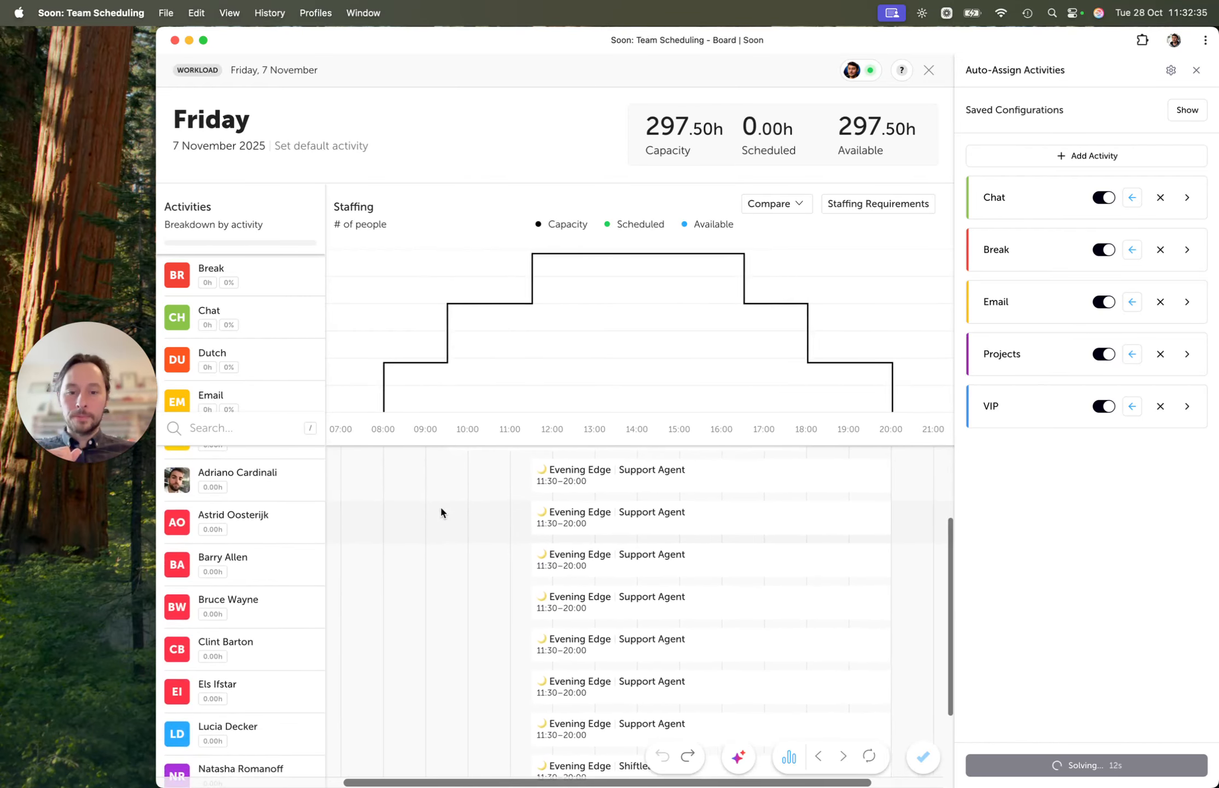
pyautogui.scroll(-4, 441, 511)
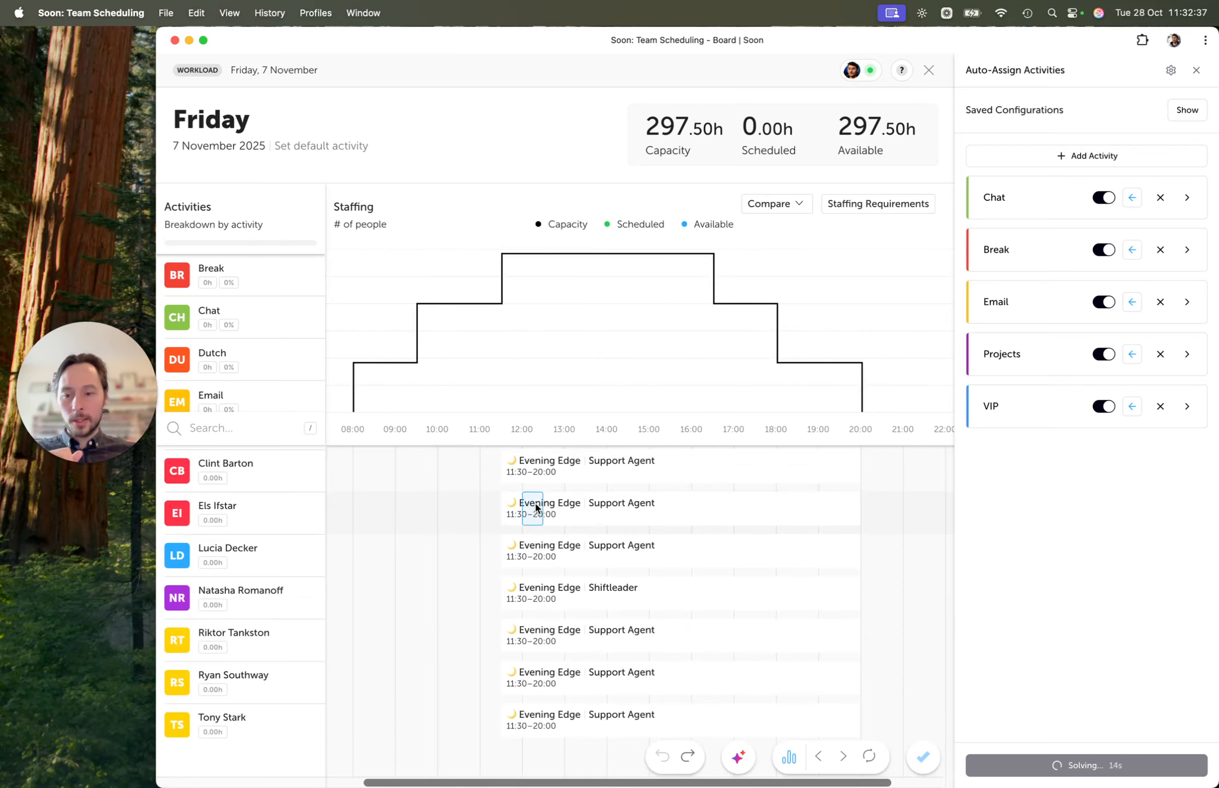
pyautogui.scroll(10, 535, 506)
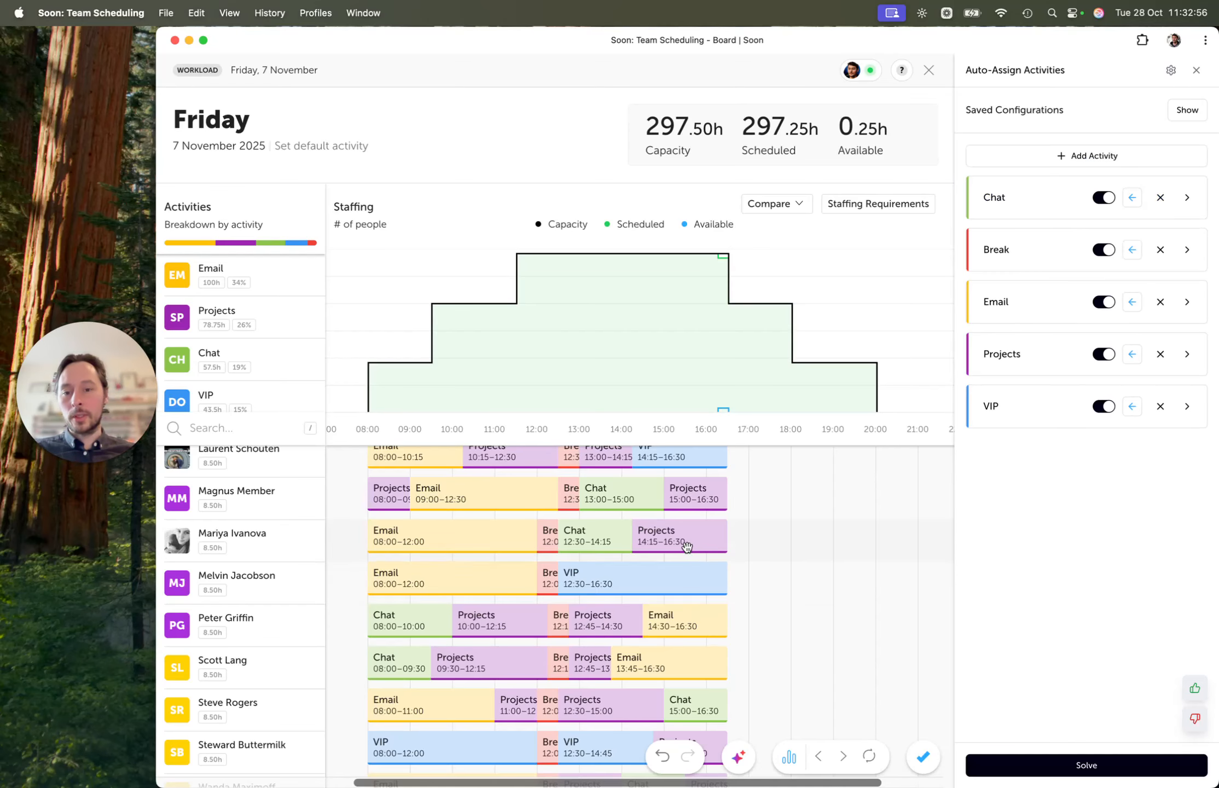
# - Examine the activities assigned to the 08:00 and 09:30 shifts alongside the staffing chart
pyautogui.scroll(3, 694, 549)
pyautogui.hscroll(-1, 693, 549)
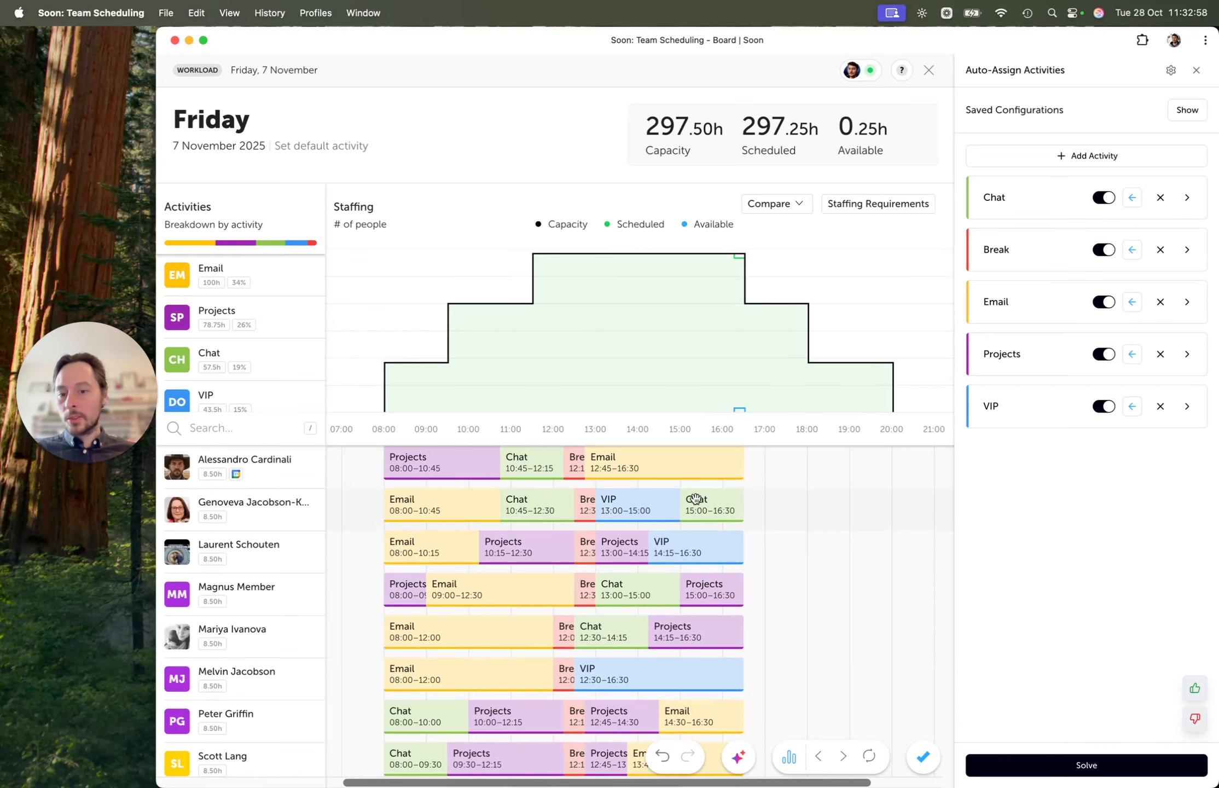
pyautogui.scroll(-1, 583, 578)
pyautogui.hscroll(-1, 583, 578)
pyautogui.scroll(-10, 583, 578)
pyautogui.hscroll(3, 583, 578)
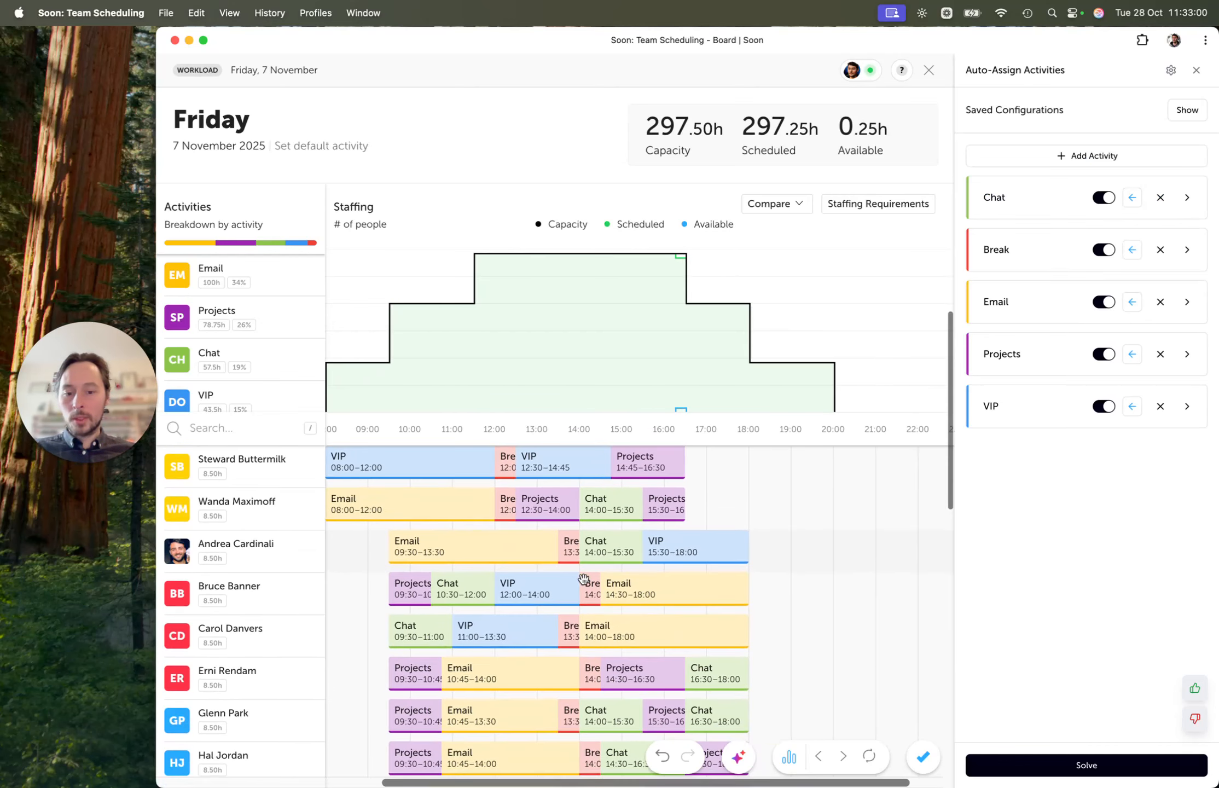
# - Hide the staffing chart to review every employee's assigned activities down to the evening shifts, and show the chart again
pyautogui.click(804, 767)
pyautogui.scroll(5, 704, 528)
pyautogui.hscroll(-5, 704, 527)
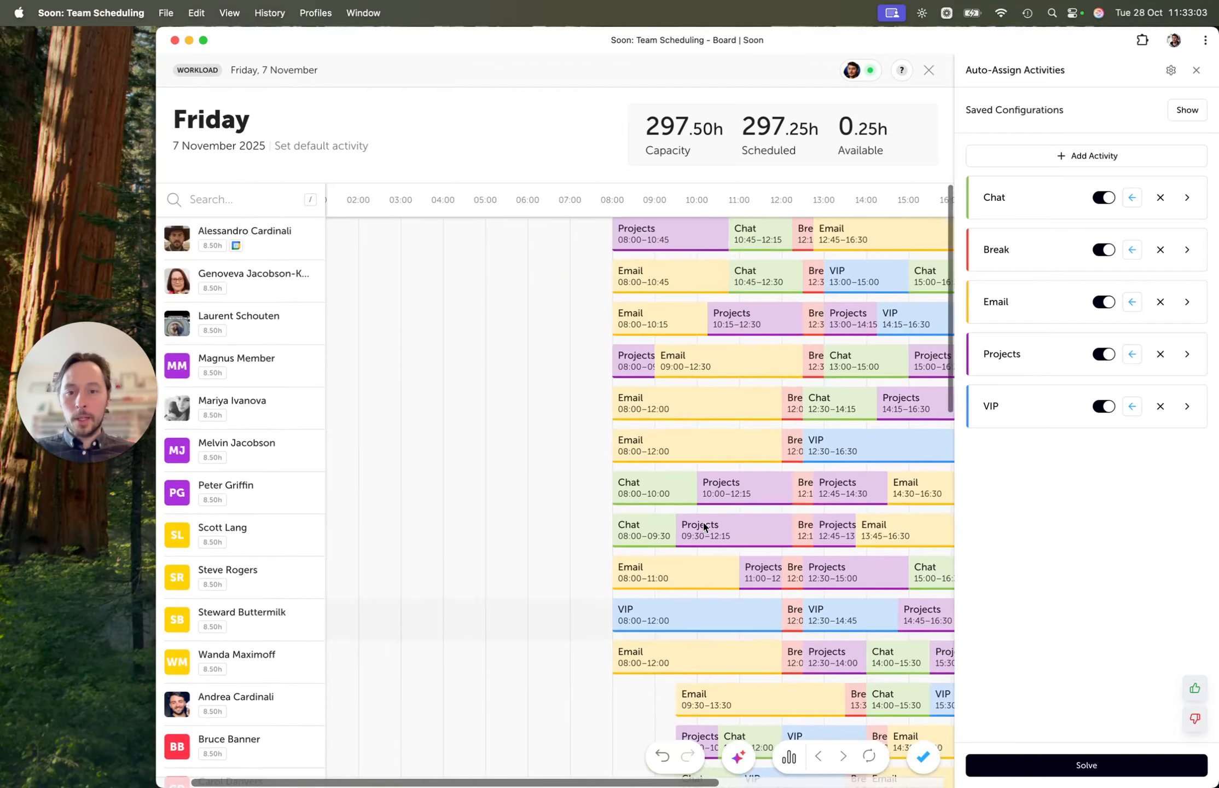
pyautogui.hscroll(3, 704, 524)
pyautogui.scroll(-10, 704, 524)
pyautogui.scroll(-10, 705, 523)
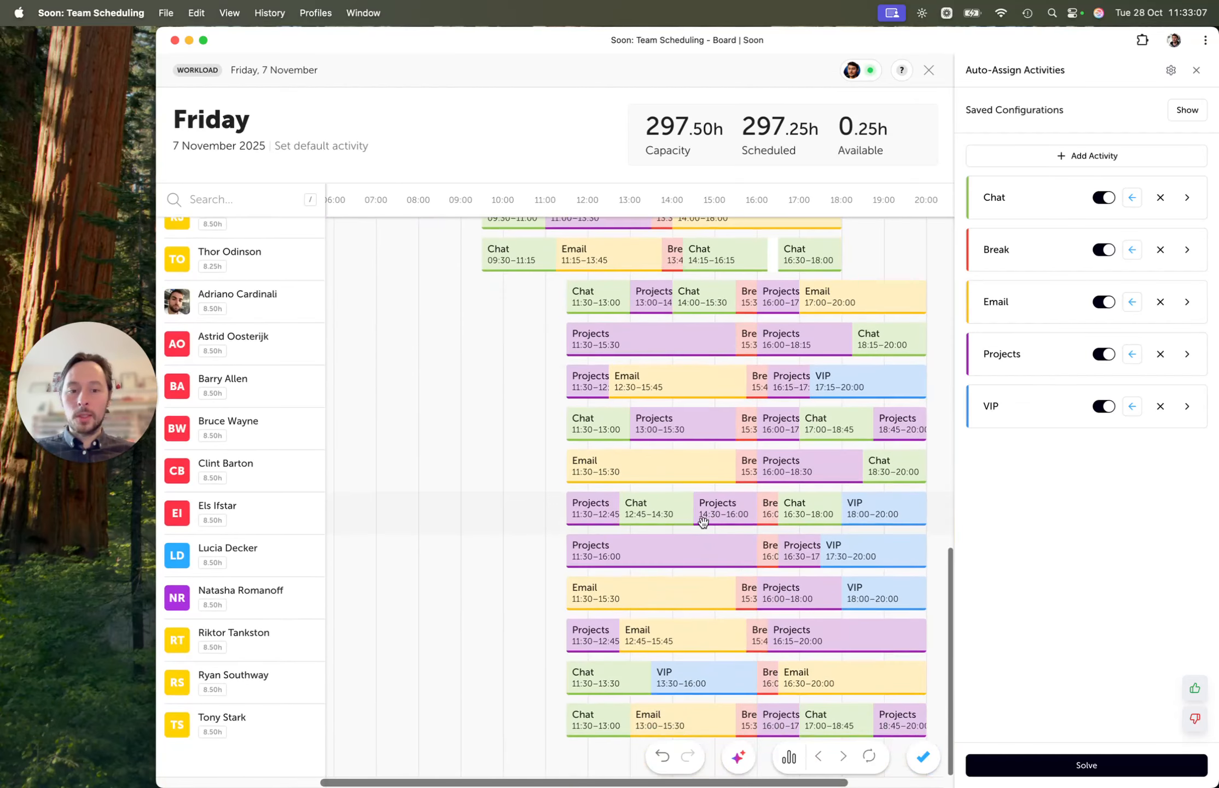
pyautogui.hscroll(3, 703, 531)
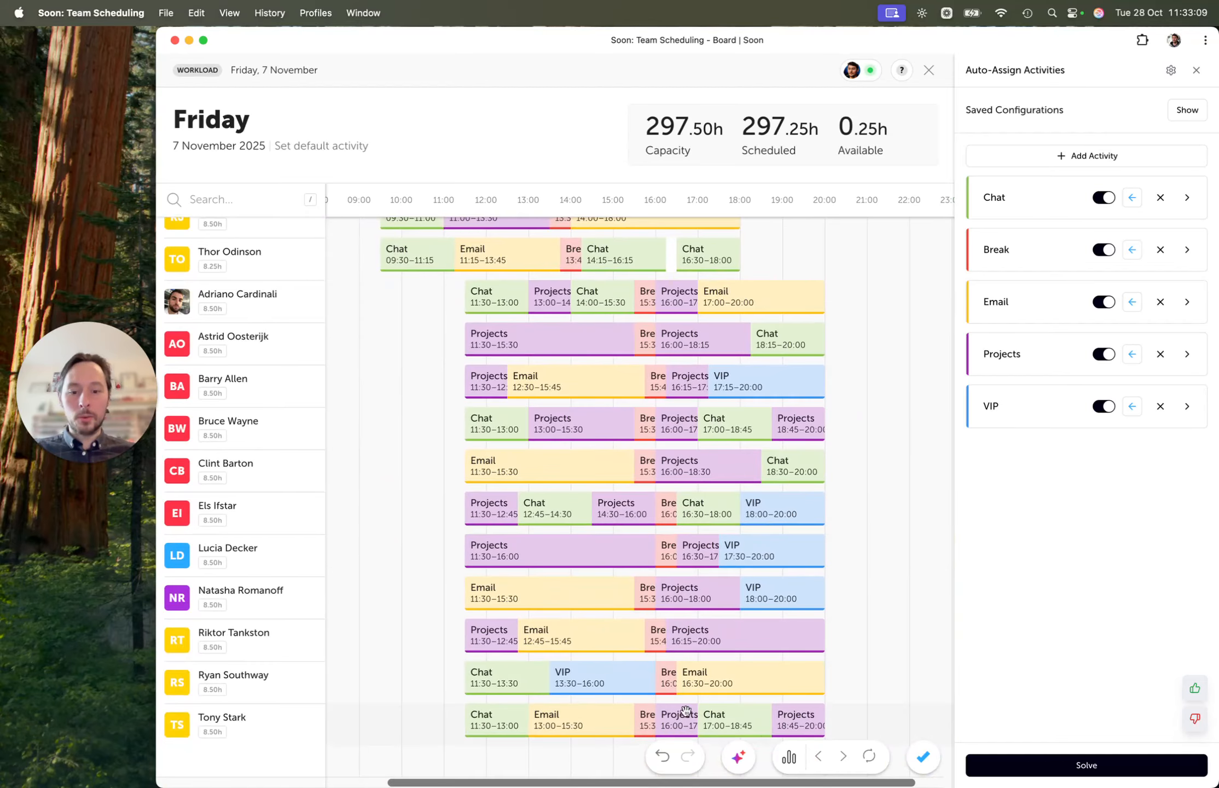
pyautogui.click(788, 758)
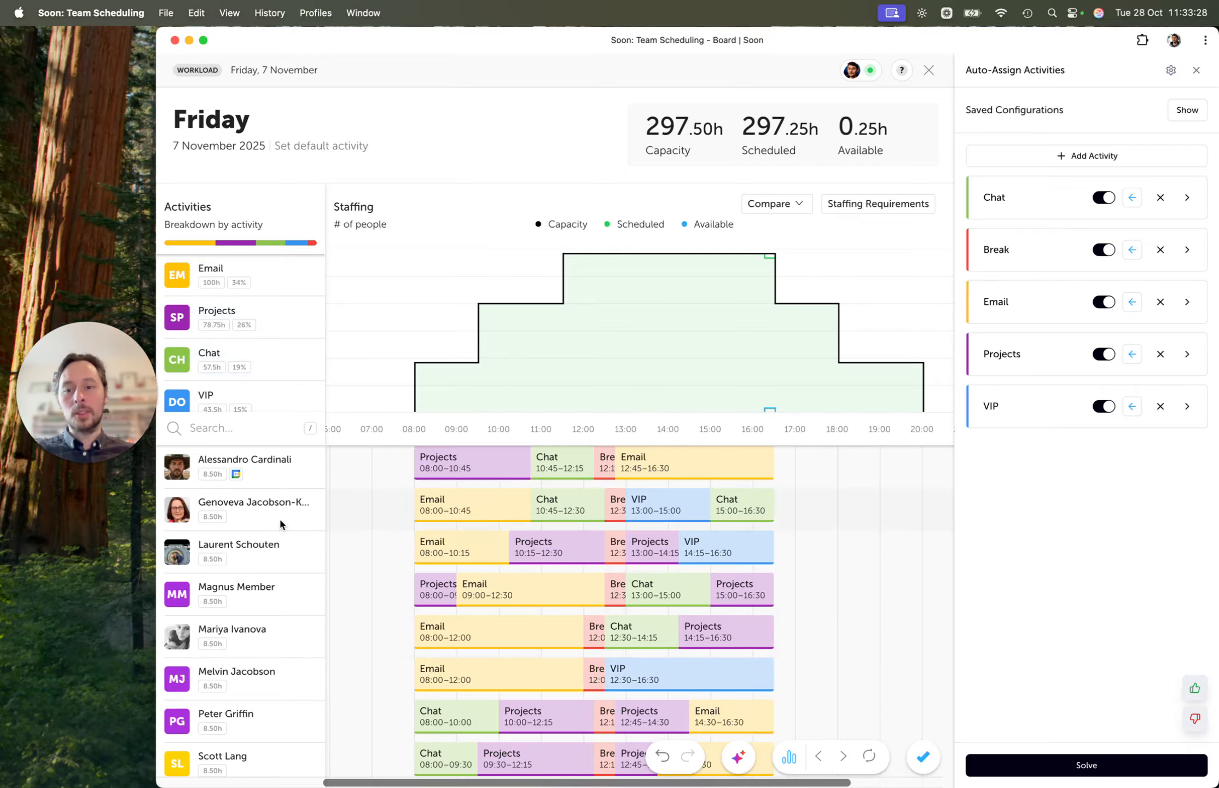
# - Compare the employees' assigned activity blocks with the staffing chart and activity breakdown
pyautogui.scroll(-10, 580, 601)
pyautogui.hscroll(2, 583, 600)
pyautogui.scroll(6, 582, 602)
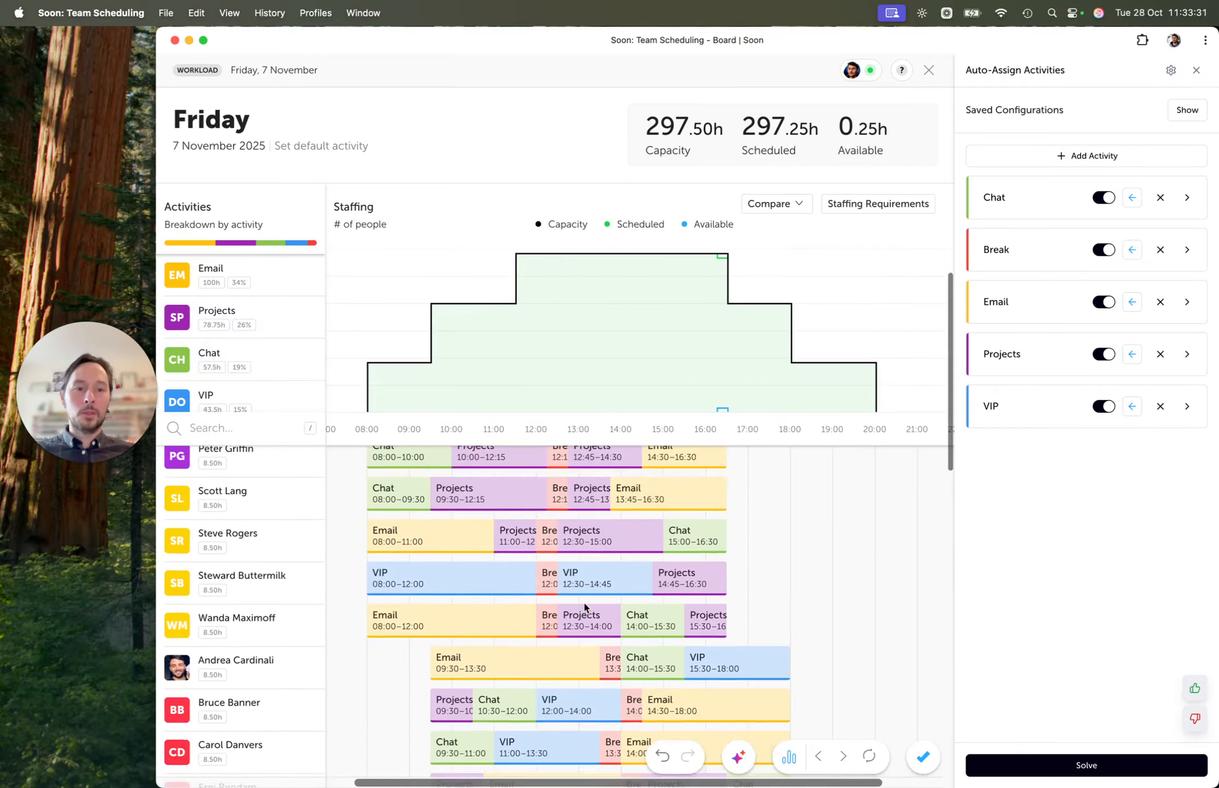
pyautogui.scroll(3, 584, 606)
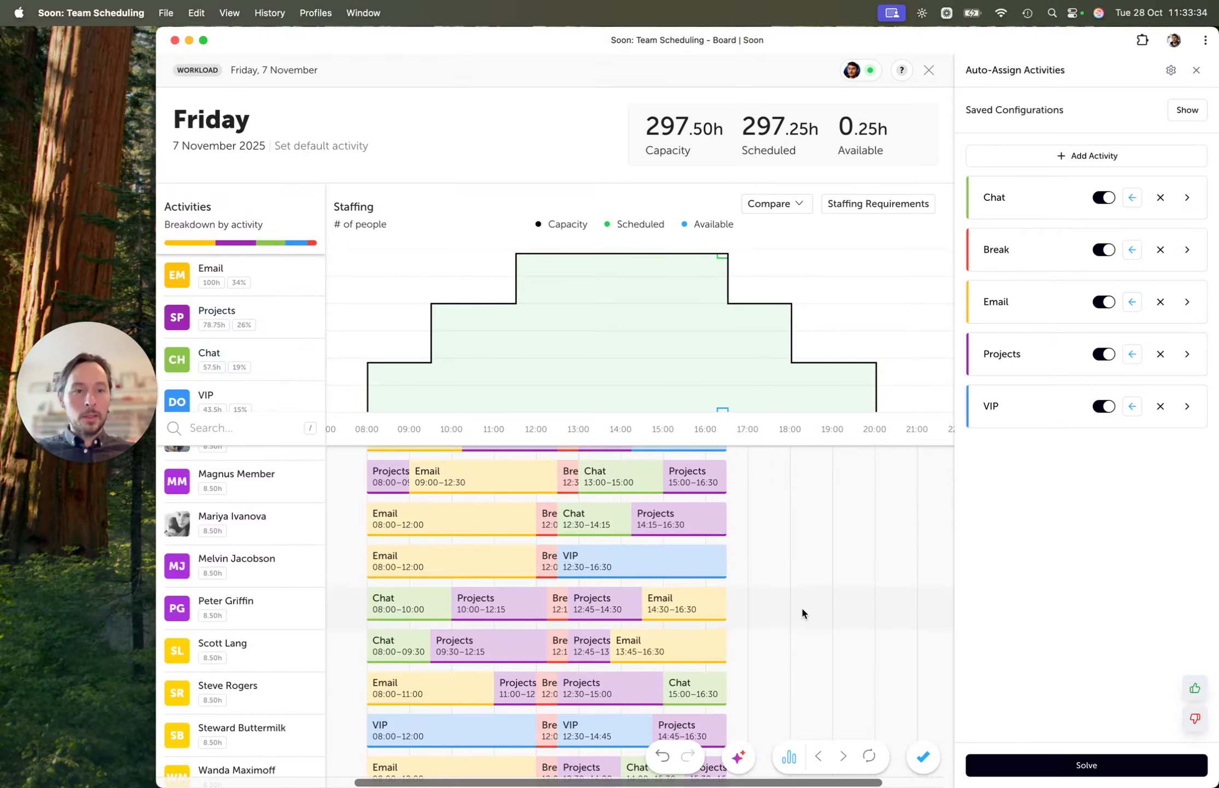
pyautogui.scroll(3, 801, 606)
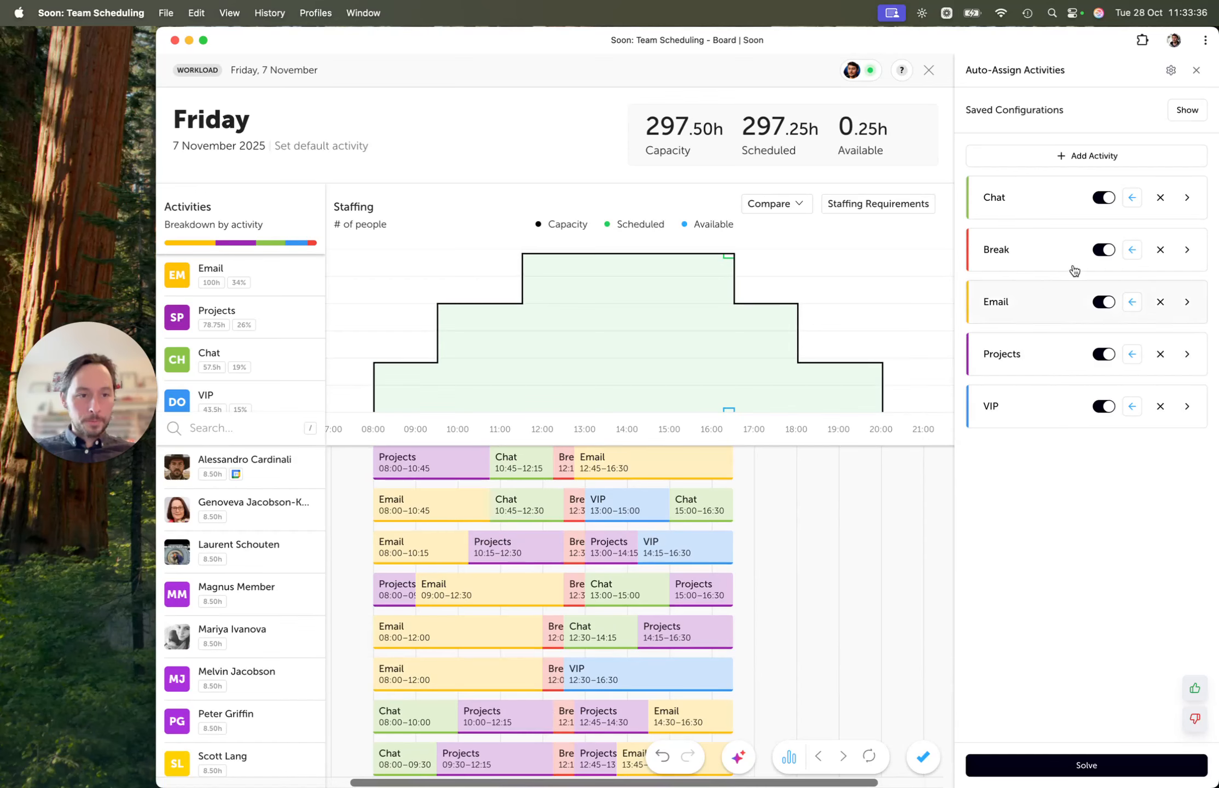
# - Undo the solved assignments and reopen the auto-assign setup with an empty activity list
pyautogui.click(661, 756)
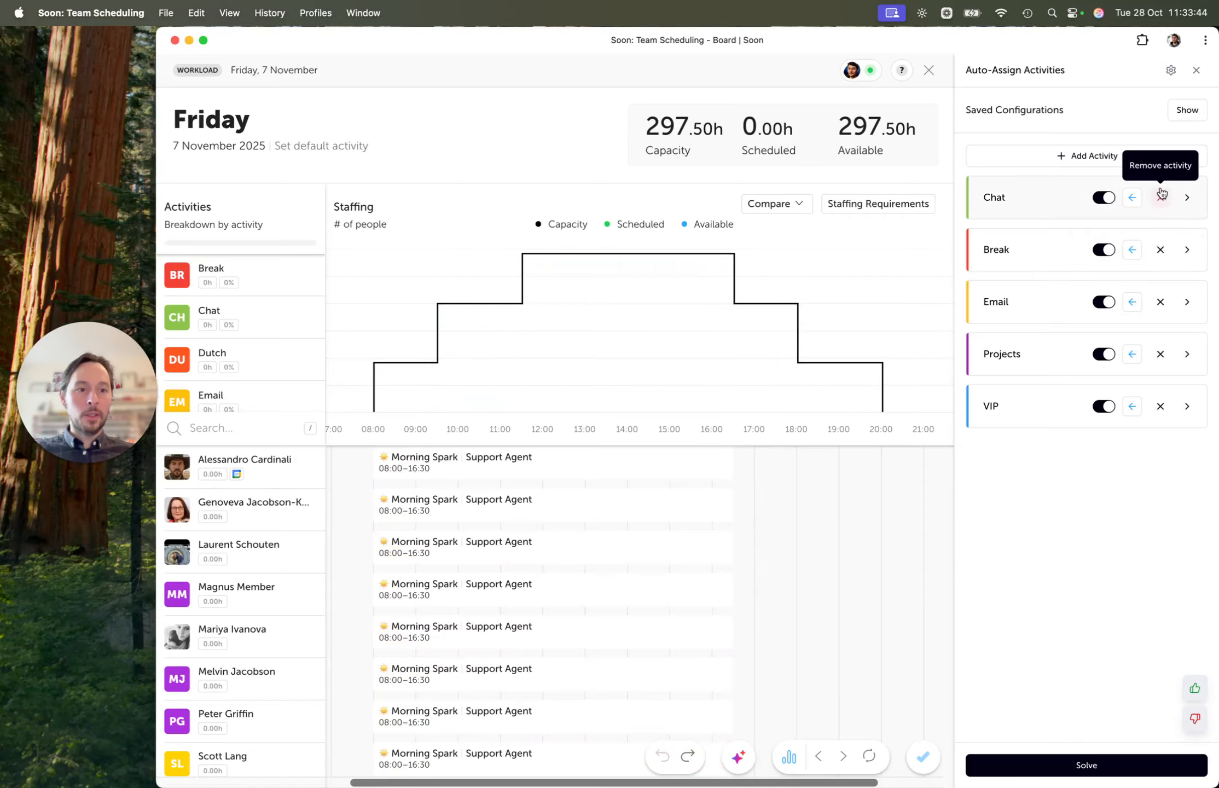
pyautogui.click(1196, 70)
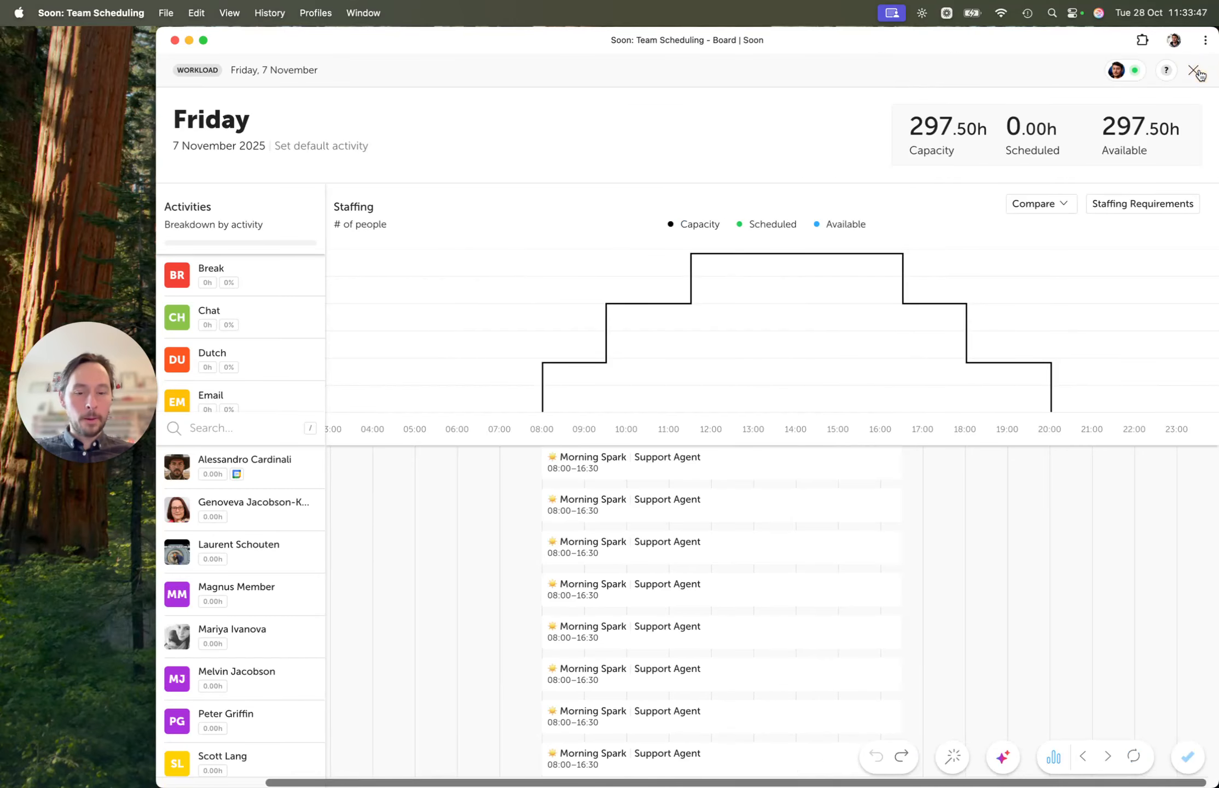
pyautogui.click(961, 748)
pyautogui.hscroll(4, 754, 603)
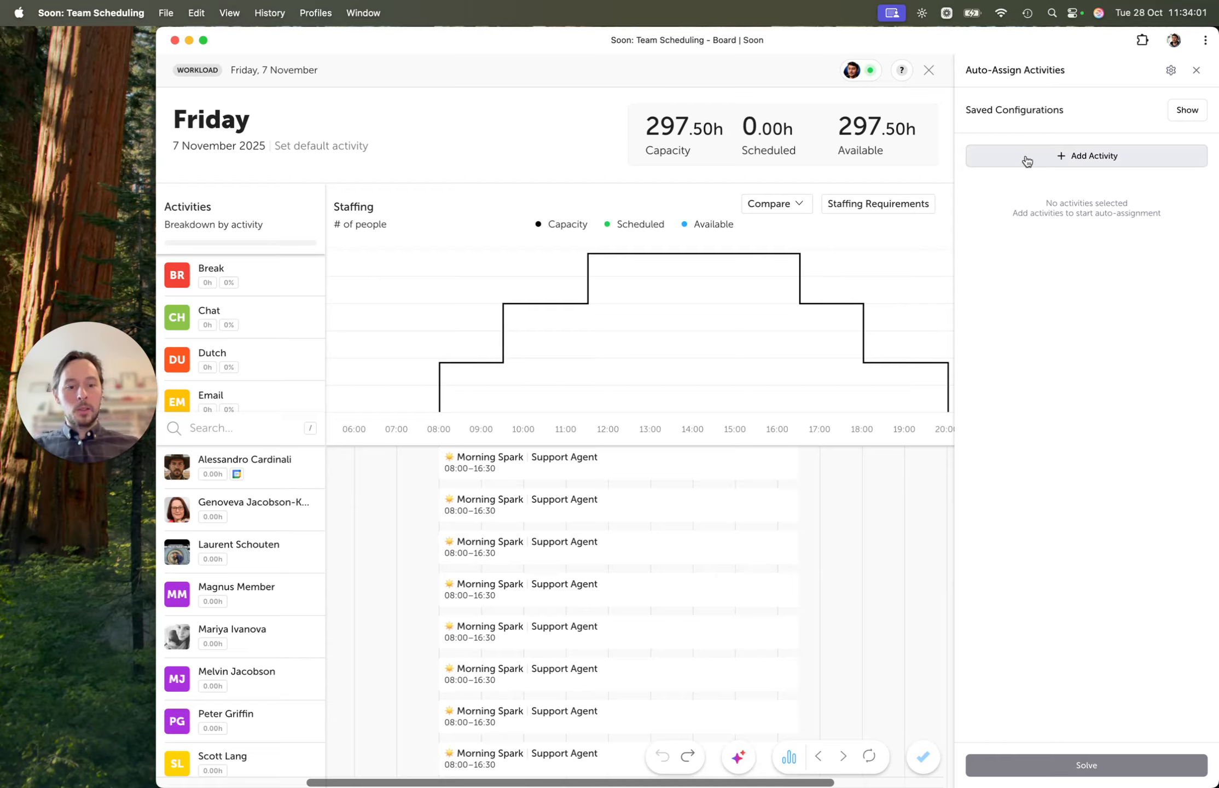
# - Add the Email activity to the auto-assign setup and expand its constraints
pyautogui.click(1067, 159)
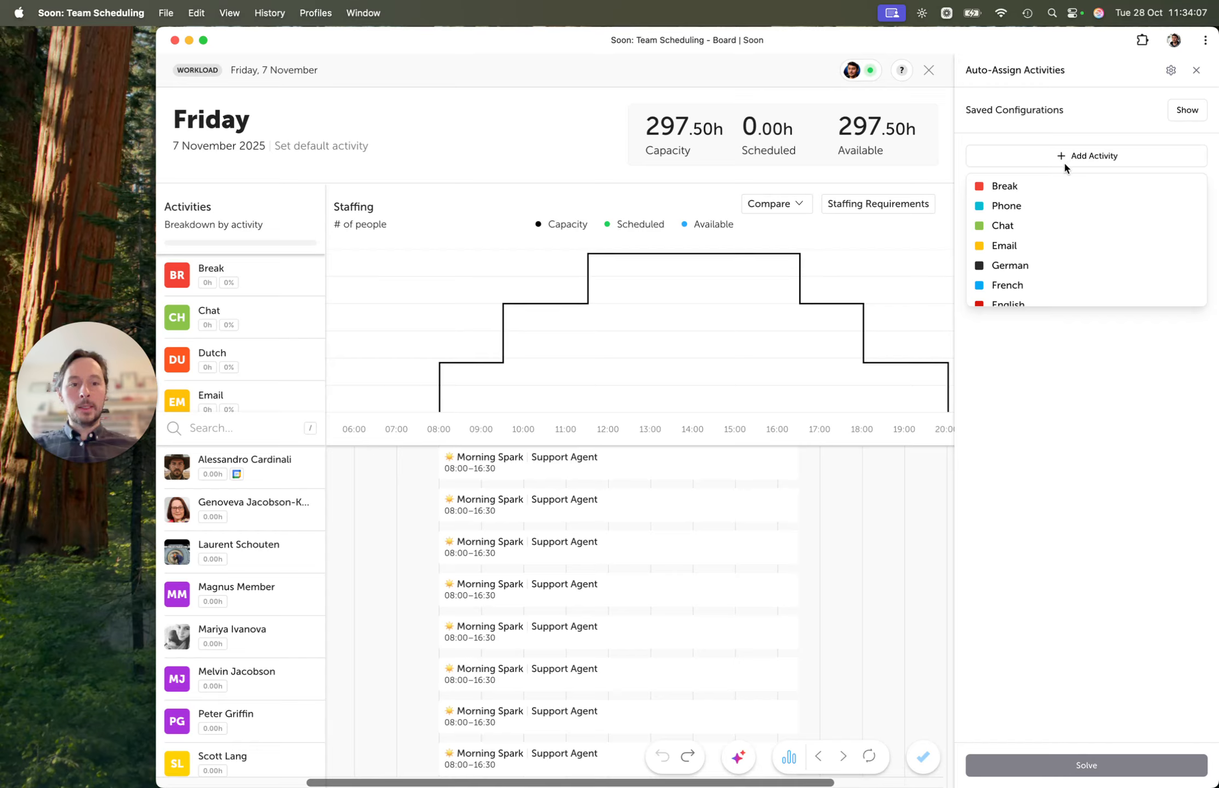
pyautogui.click(1036, 244)
pyautogui.click(1031, 206)
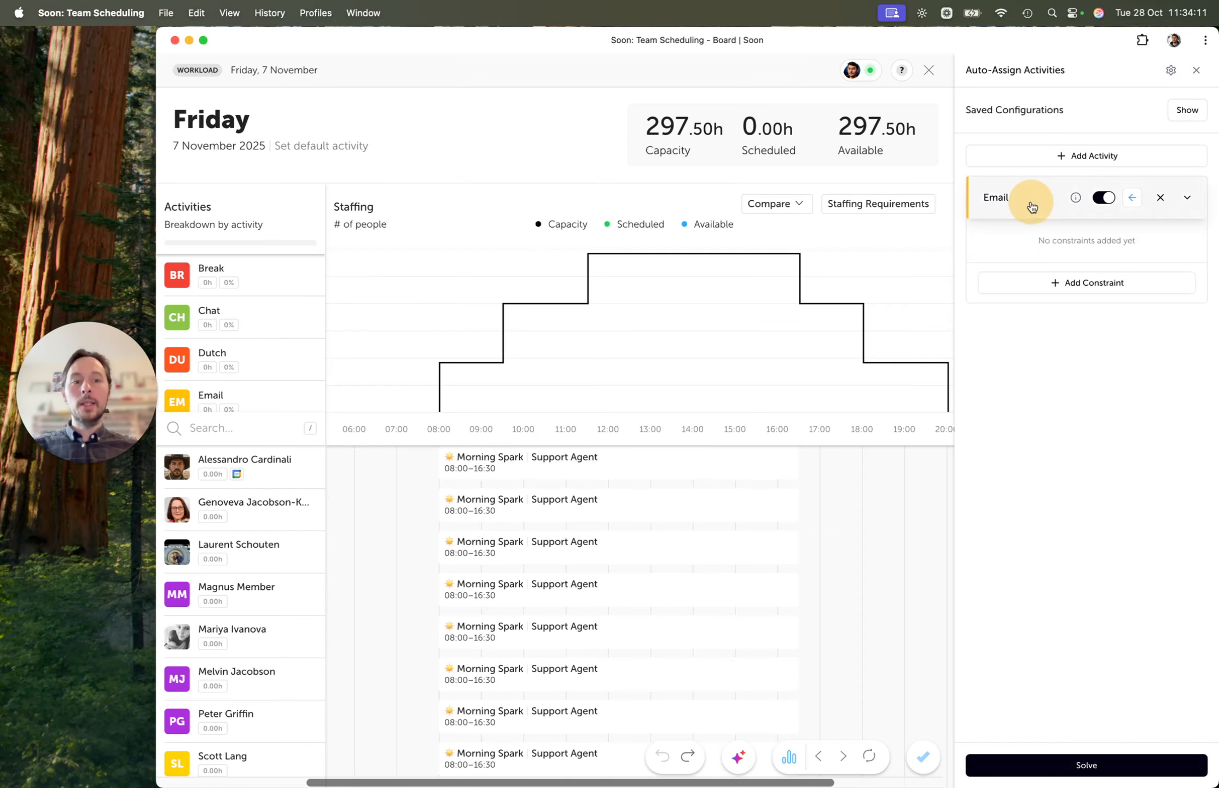
# - Solve the schedule with Email unconstrained, review the assigned shifts and the no-constraints note, and undo the assignments
pyautogui.click(1050, 759)
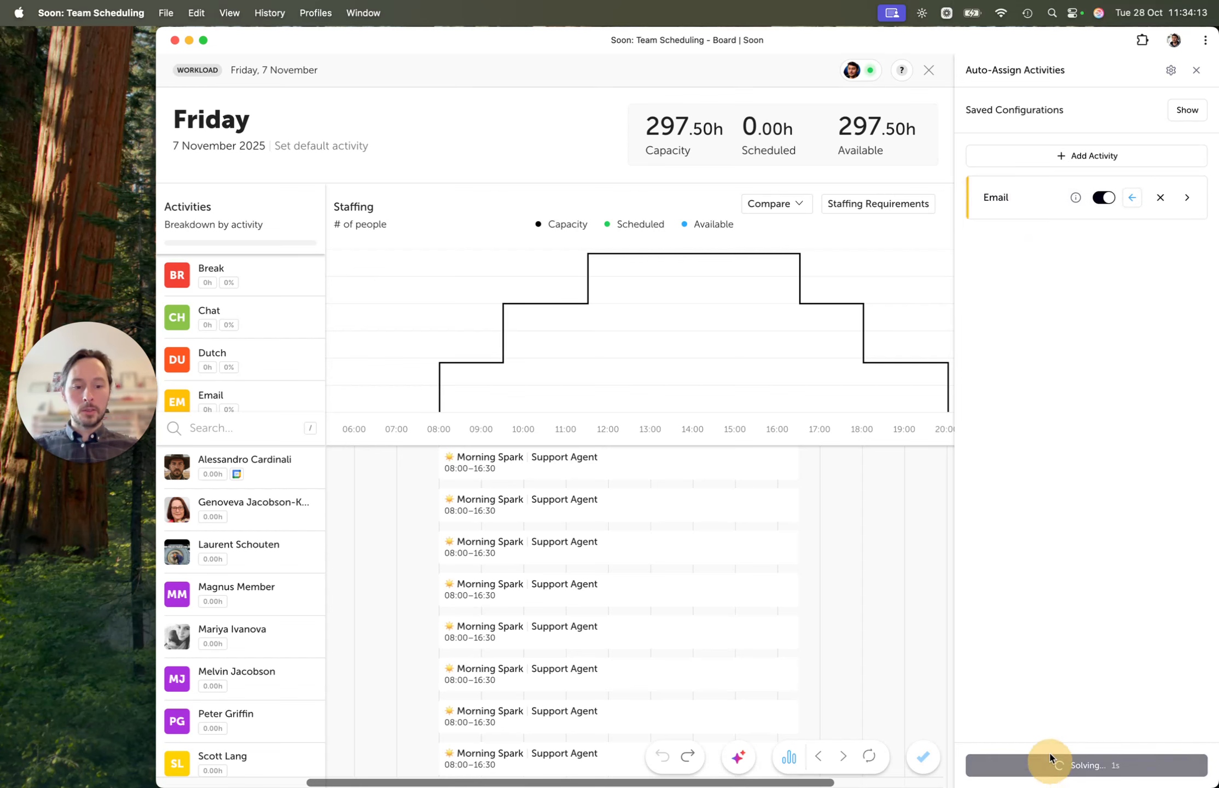
pyautogui.scroll(-15, 739, 548)
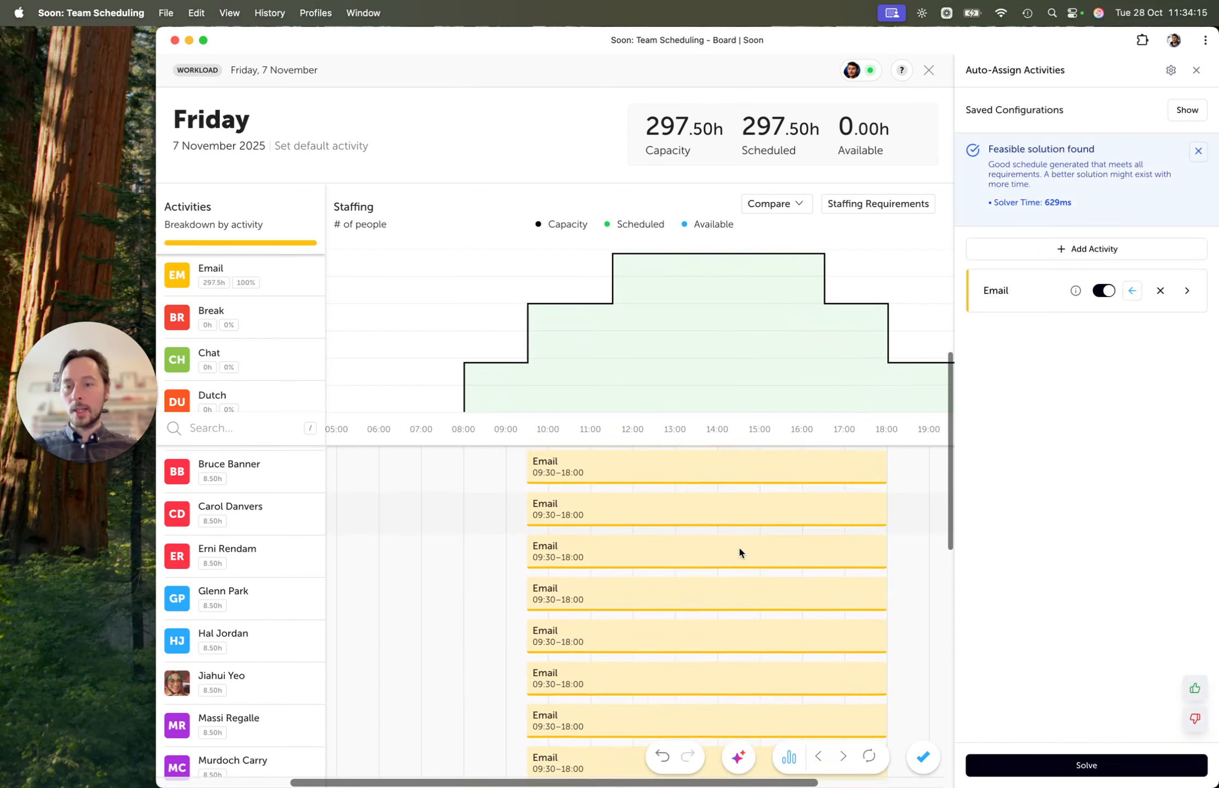
pyautogui.scroll(15, 739, 547)
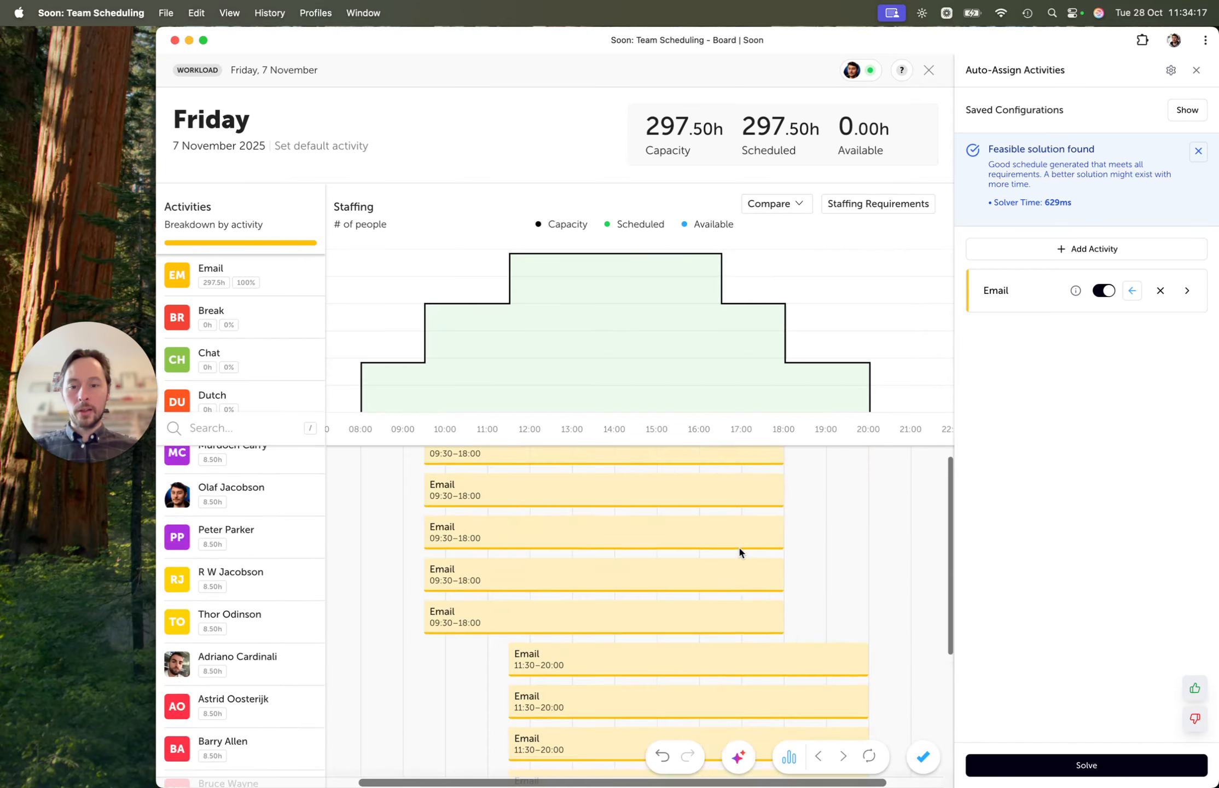
pyautogui.moveTo(1075, 288)
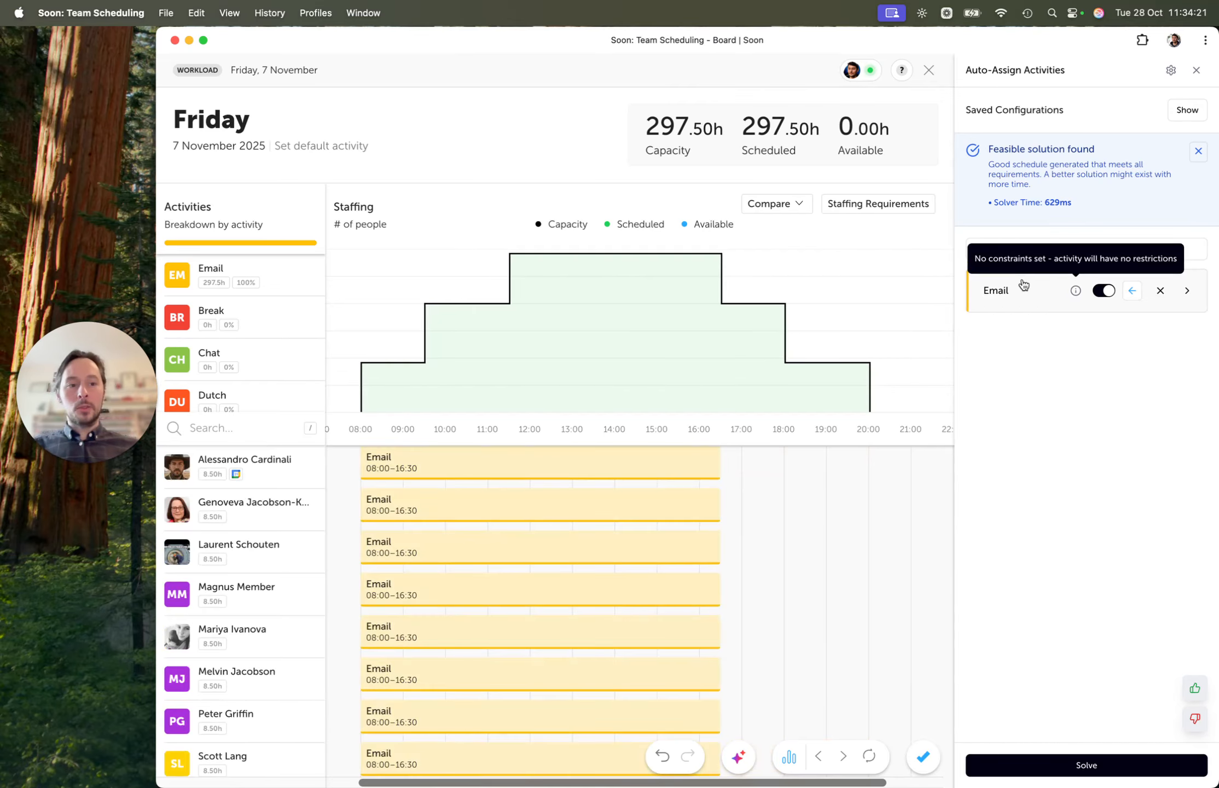
pyautogui.click(661, 756)
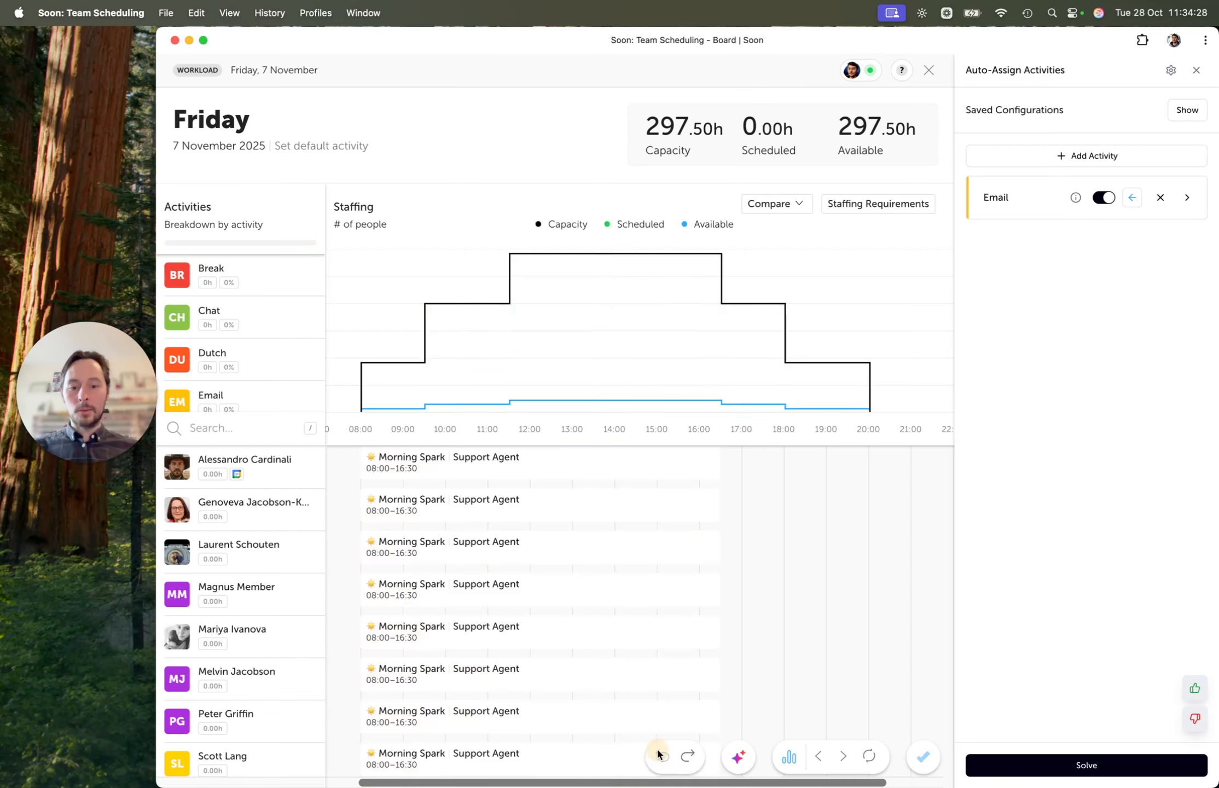
# - Add a Time Required constraint to Email with a minimum duration of 20 hours total per day, and solve the schedule
pyautogui.click(1032, 201)
pyautogui.click(1088, 286)
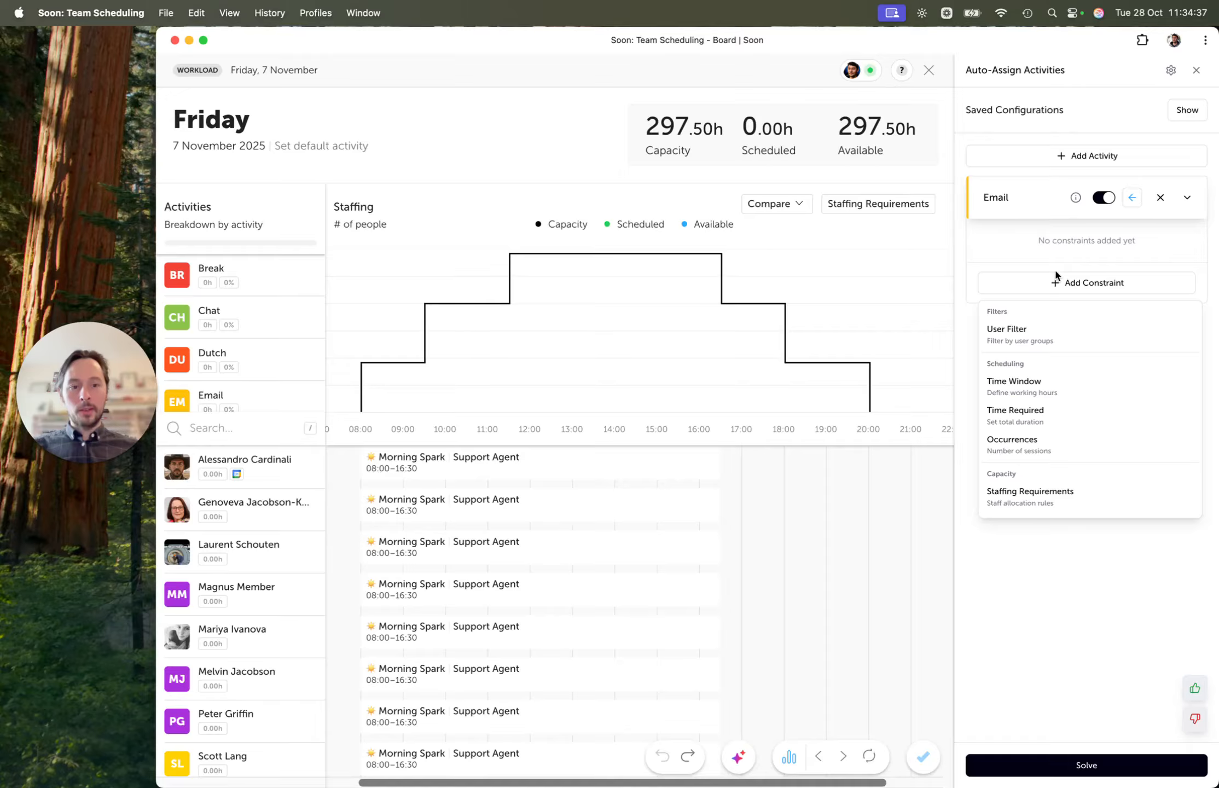
pyautogui.click(1066, 424)
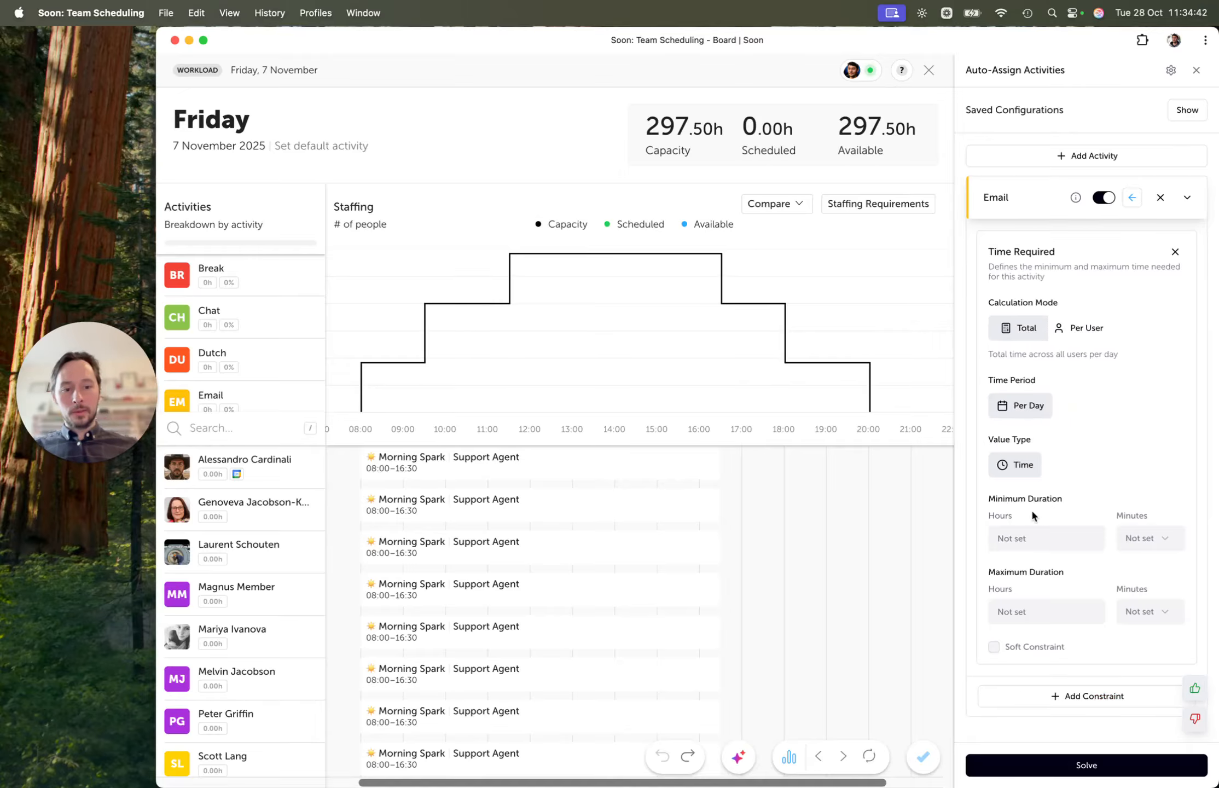
pyautogui.click(1014, 545)
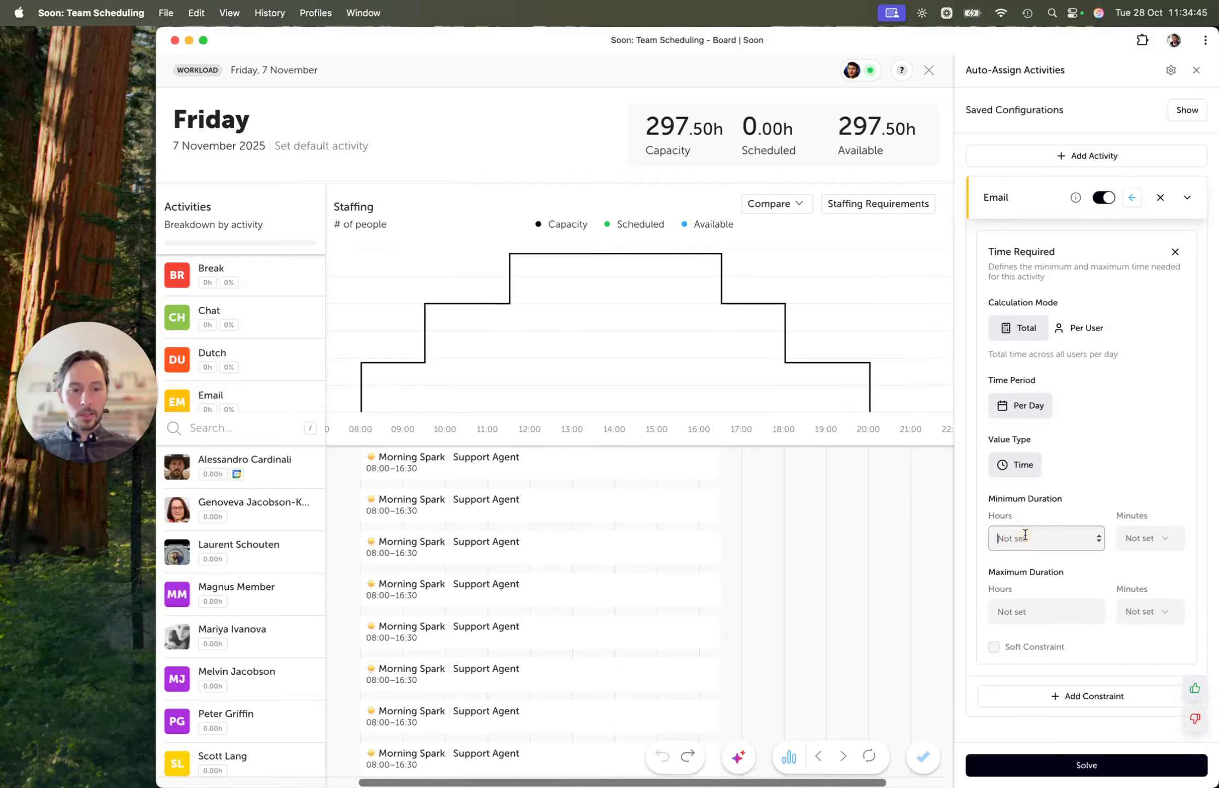
pyautogui.write('20')
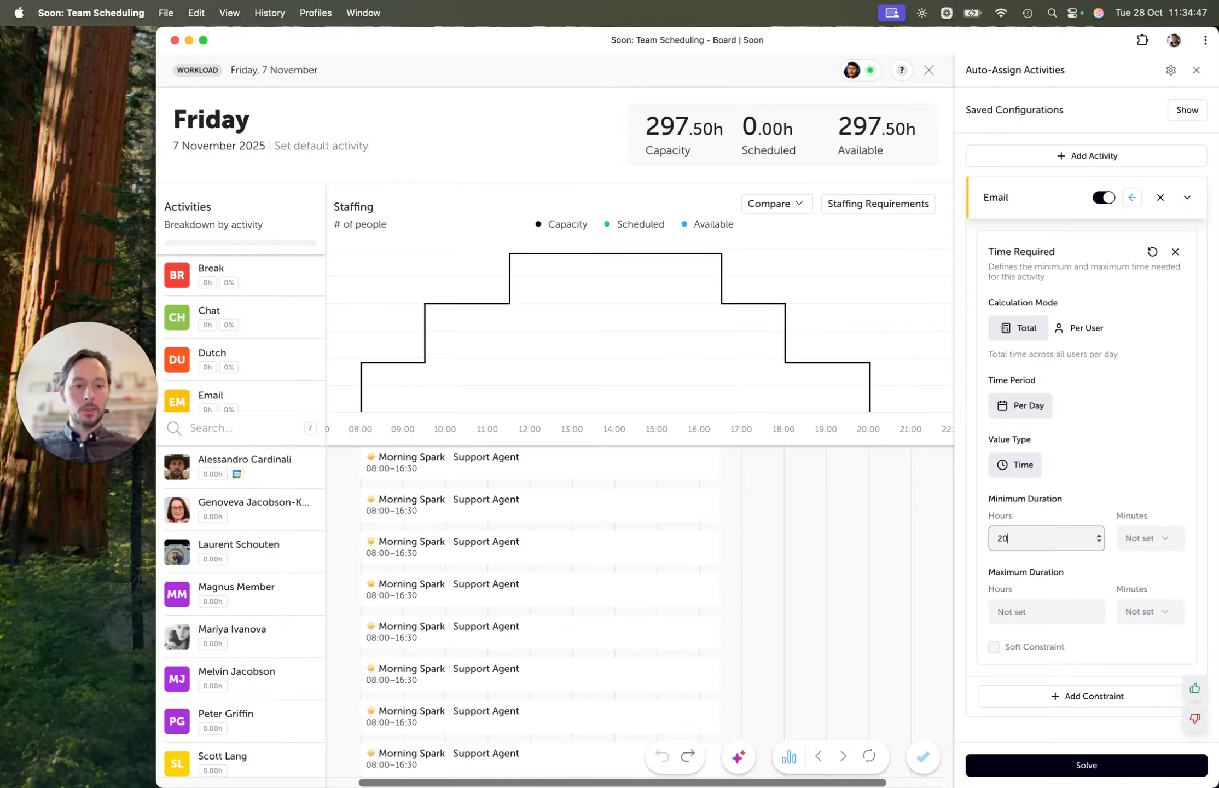
pyautogui.click(1122, 495)
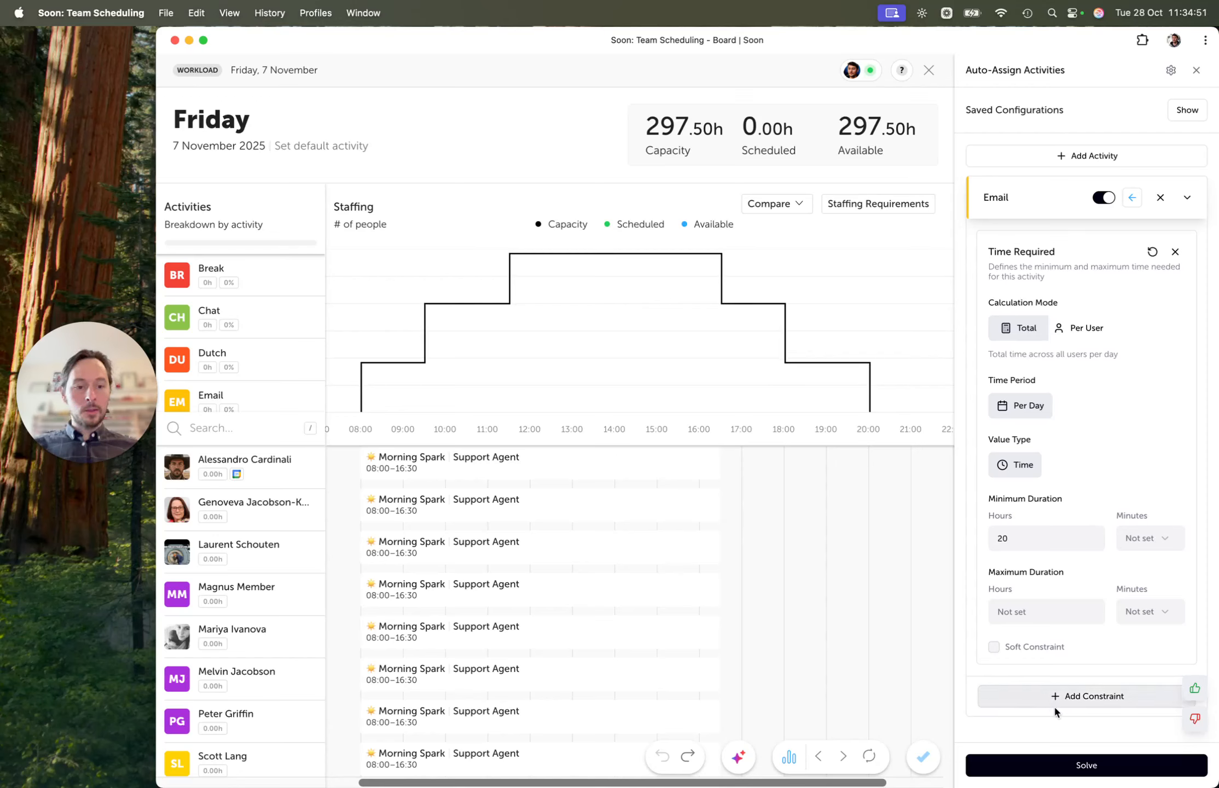
pyautogui.click(1070, 765)
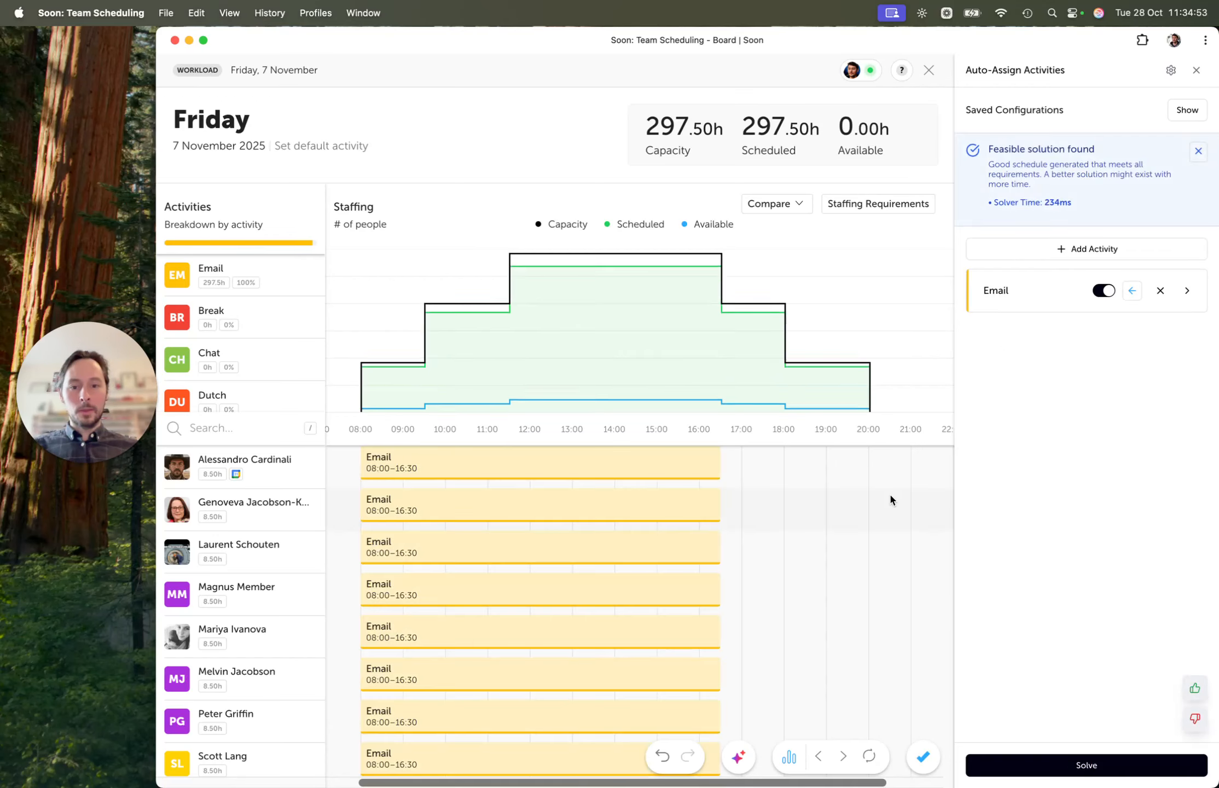
# - Set the maximum duration of Email's Time Required constraint to 20 hours
pyautogui.click(1047, 298)
pyautogui.scroll(-3, 1039, 495)
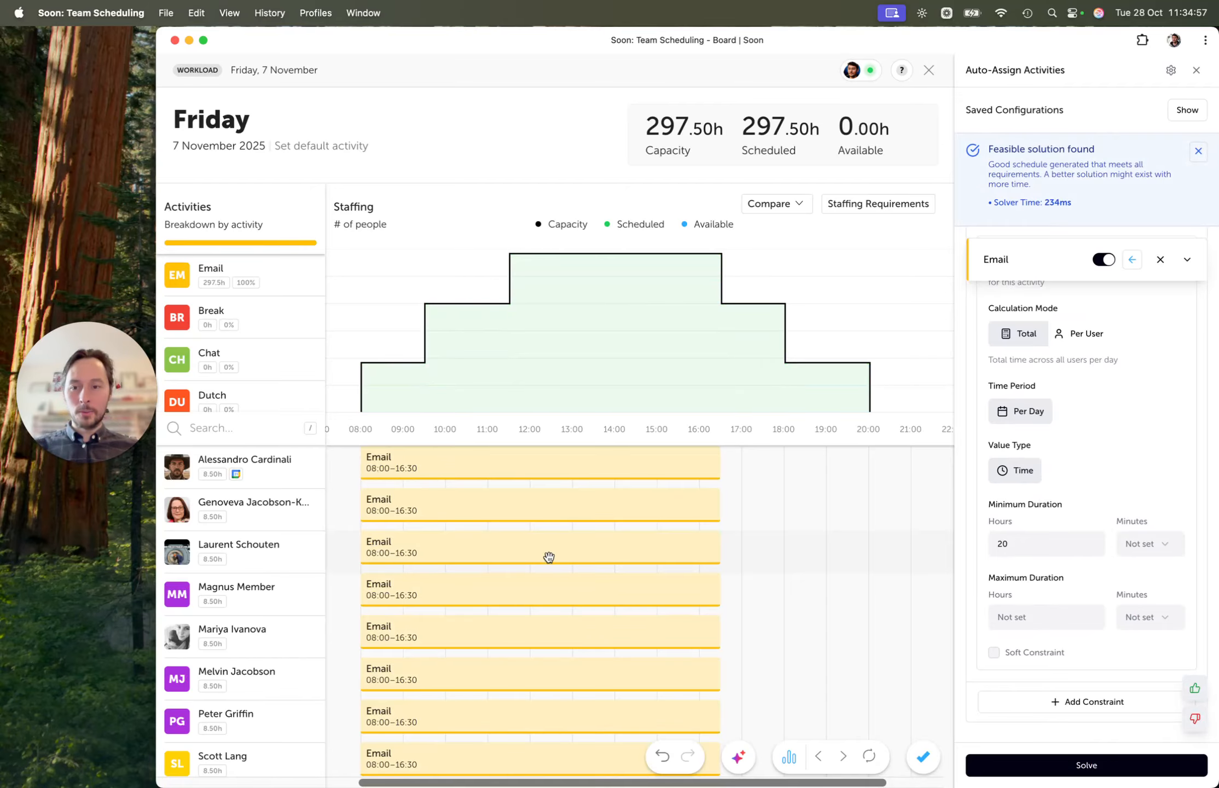
pyautogui.click(1042, 617)
pyautogui.write('20')
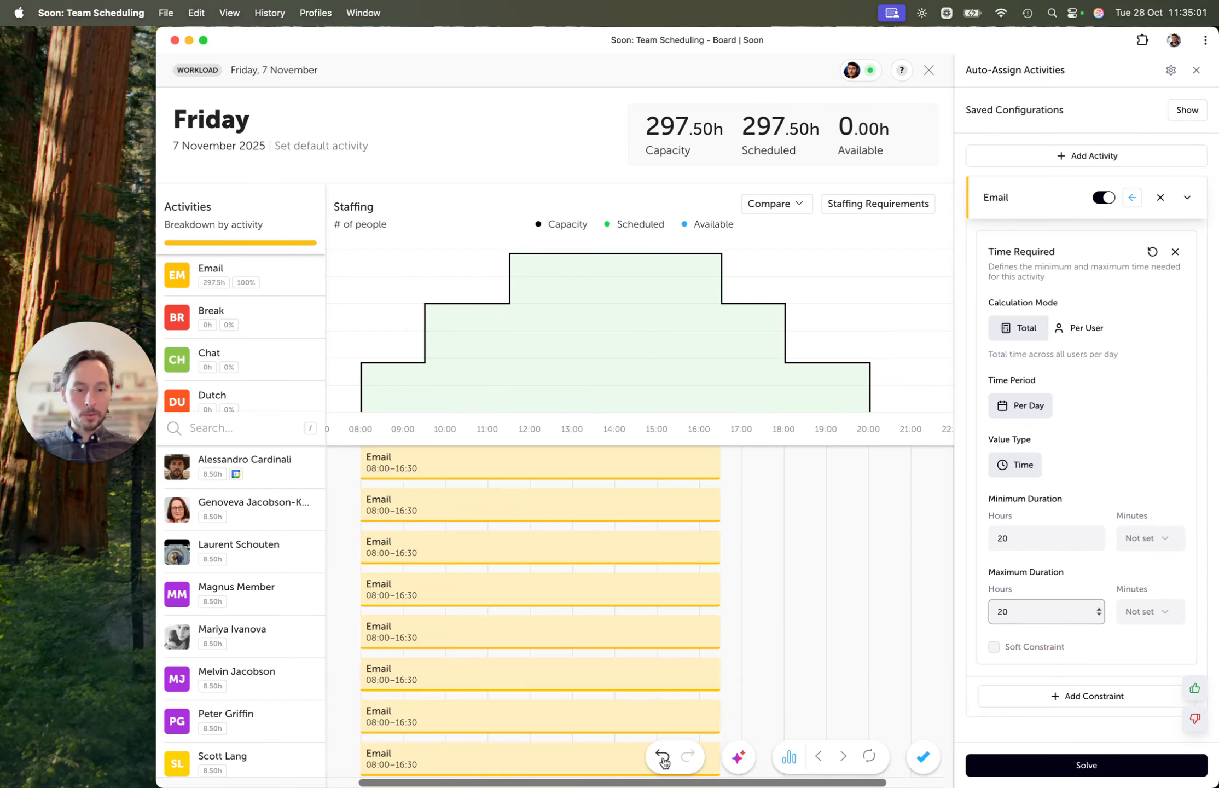
# - Undo the previous Email assignments, then solve the schedule again with the 20-hour maximum and review the assigned shifts
pyautogui.click(662, 758)
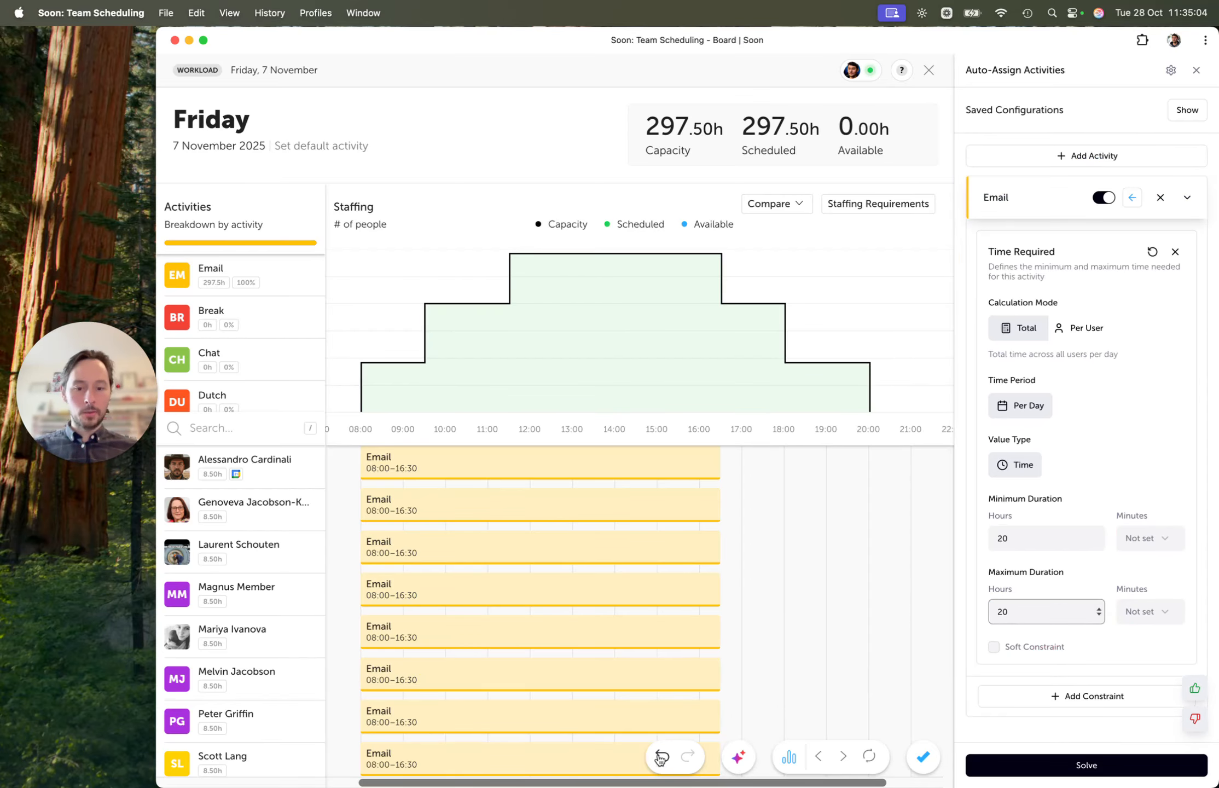
pyautogui.click(1020, 765)
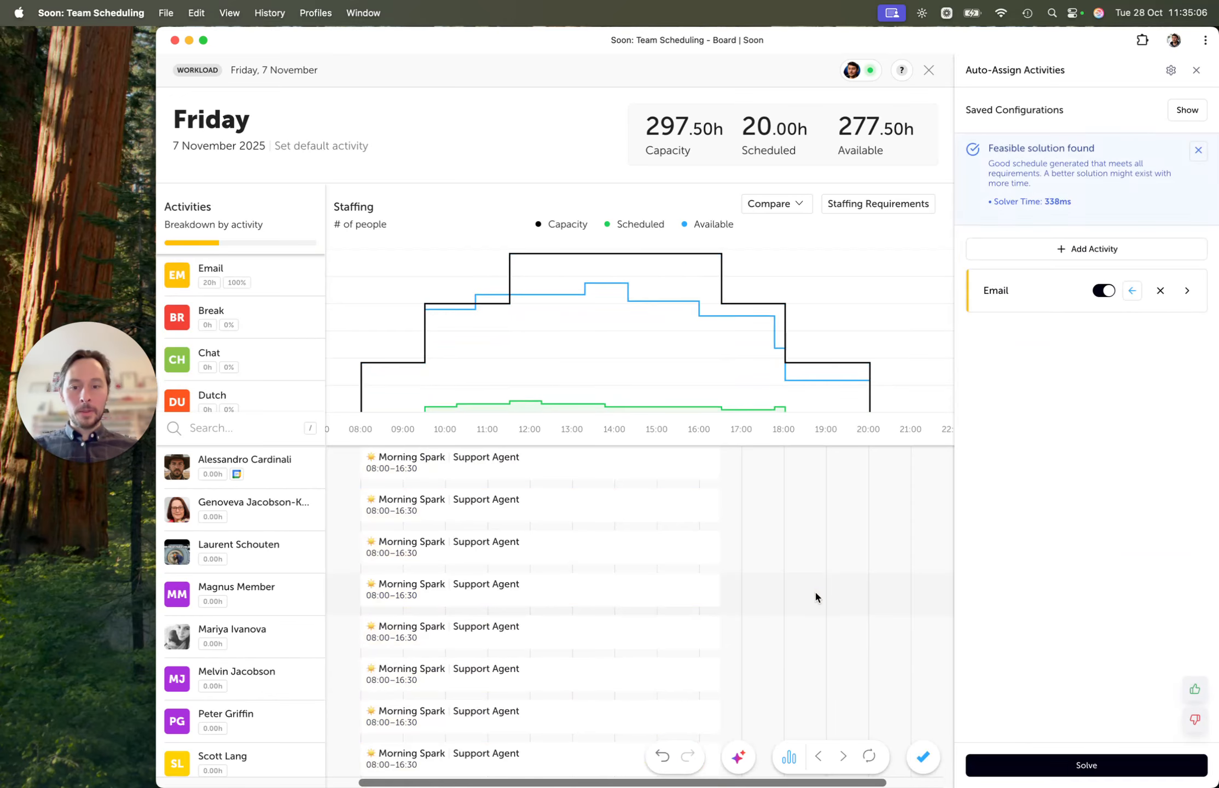
pyautogui.scroll(-2, 751, 600)
pyautogui.scroll(-8, 752, 604)
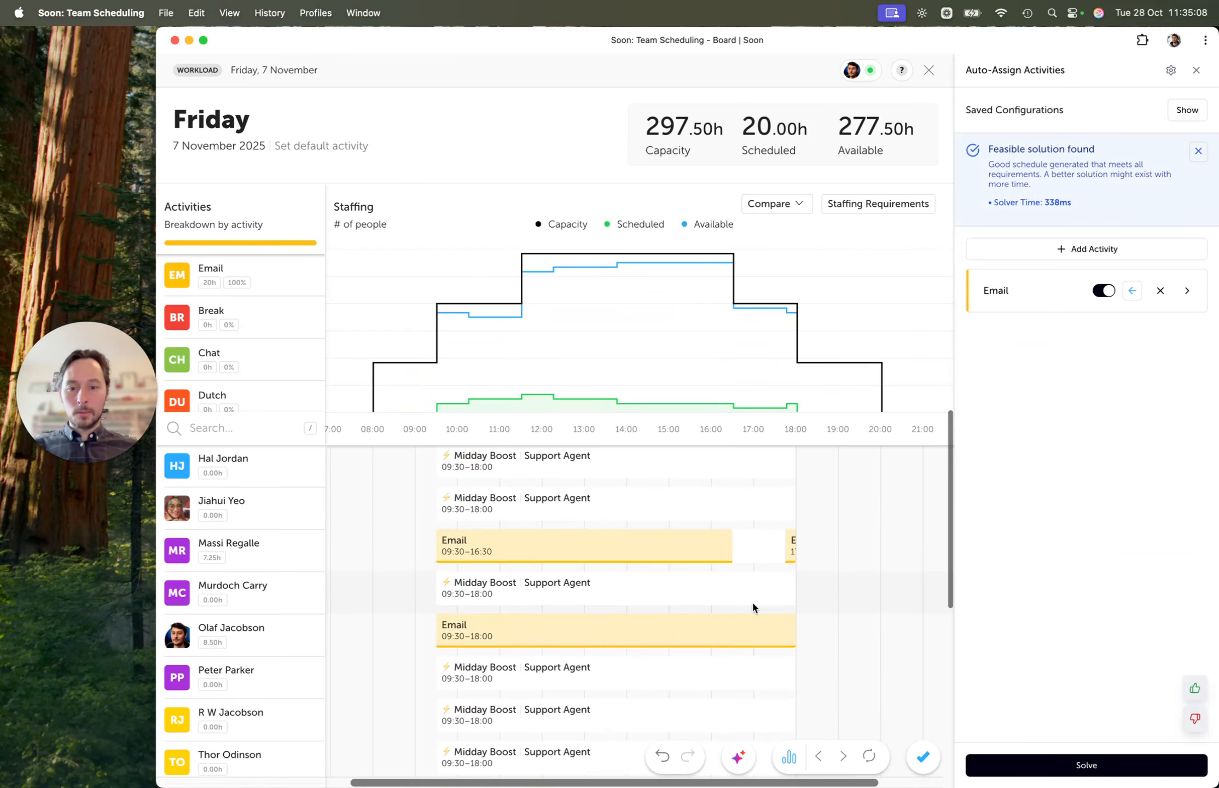
pyautogui.scroll(2, 752, 604)
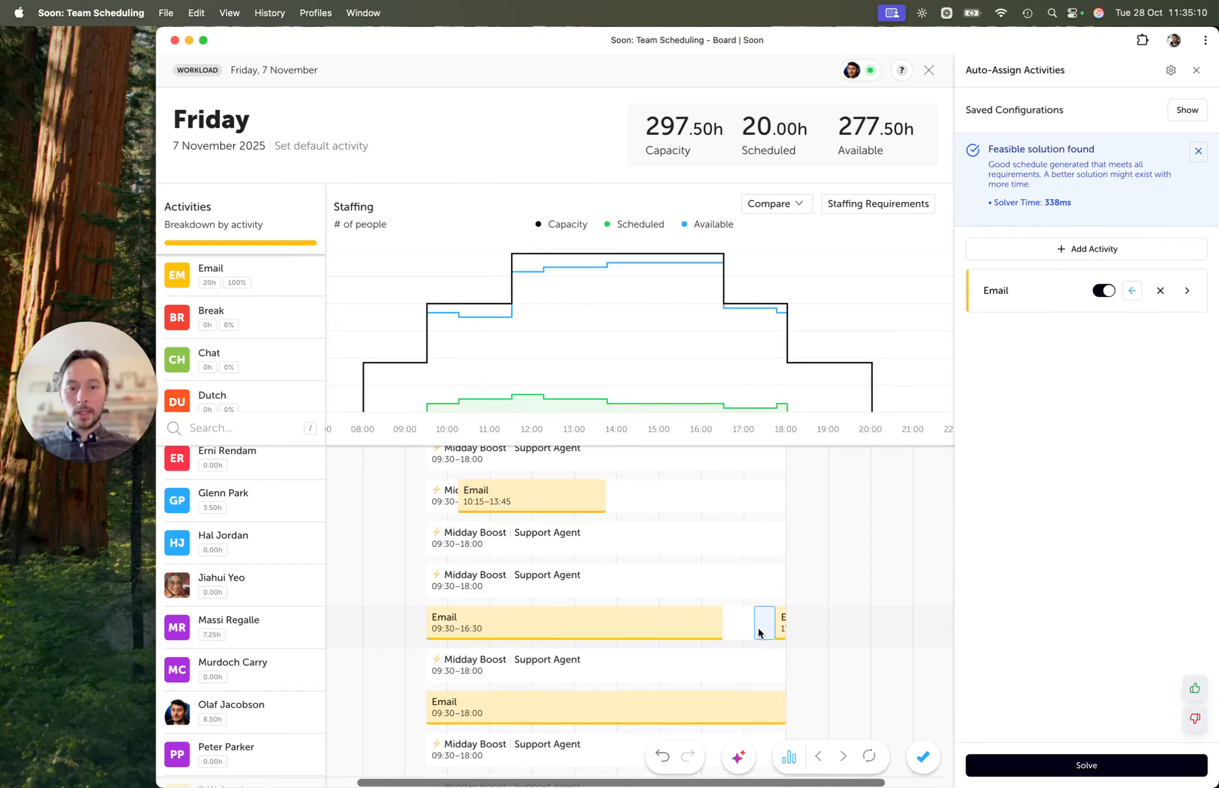
pyautogui.scroll(-5, 757, 626)
pyautogui.scroll(-5, 758, 692)
pyautogui.scroll(8, 758, 692)
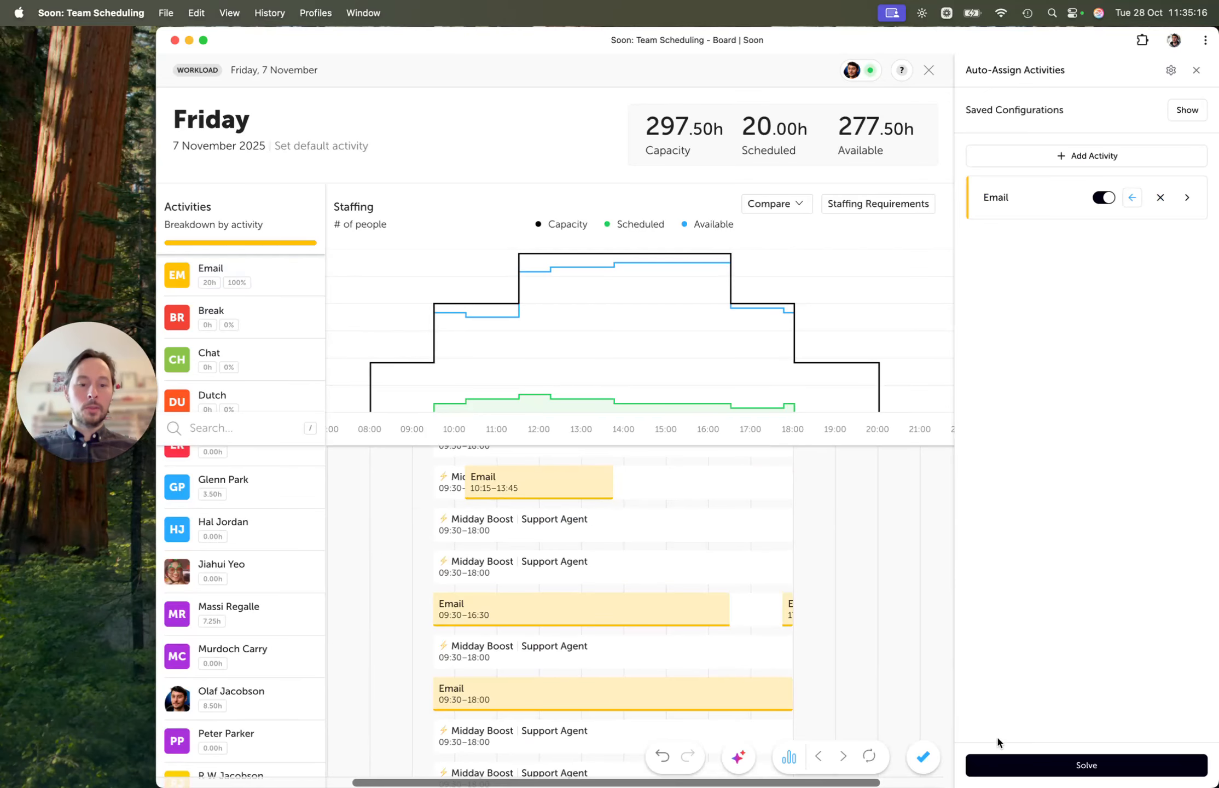
# - Add a Consecutive Time constraint to Email with a minimum of 2 h and a maximum of 3 h
pyautogui.click(1023, 198)
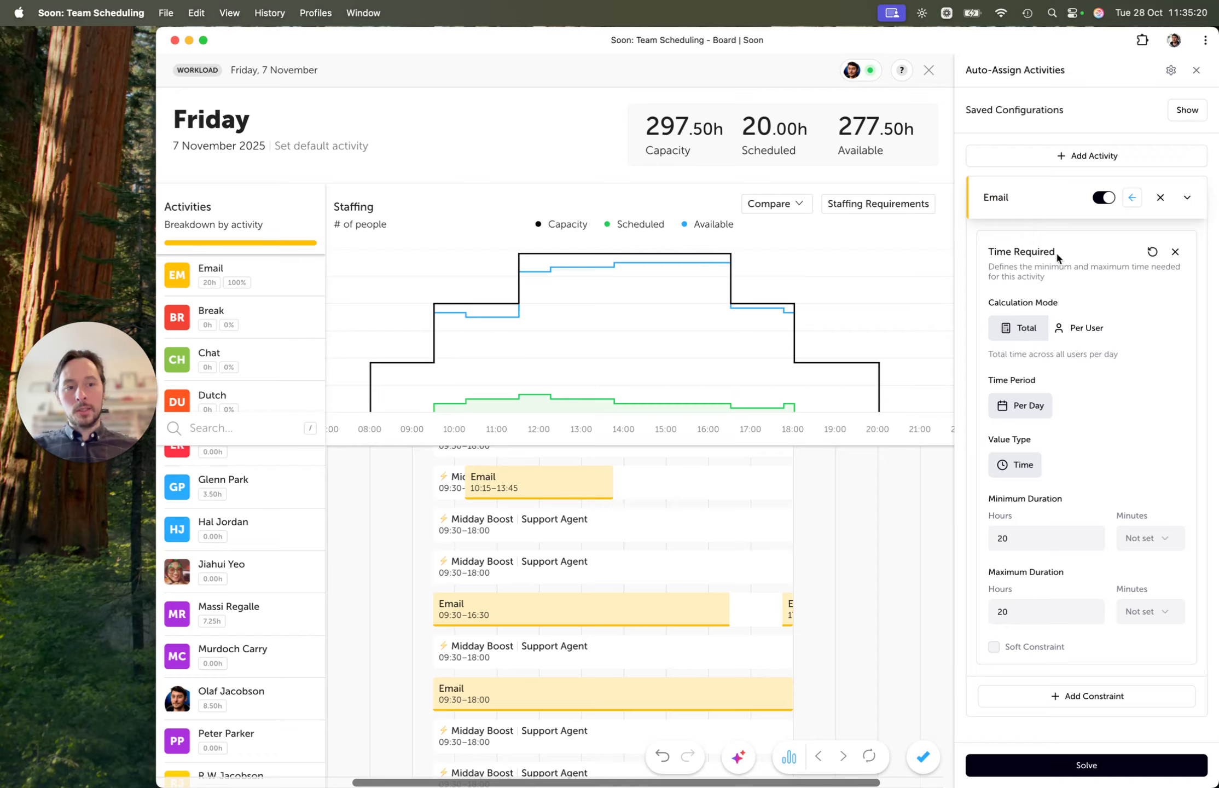
pyautogui.click(1042, 698)
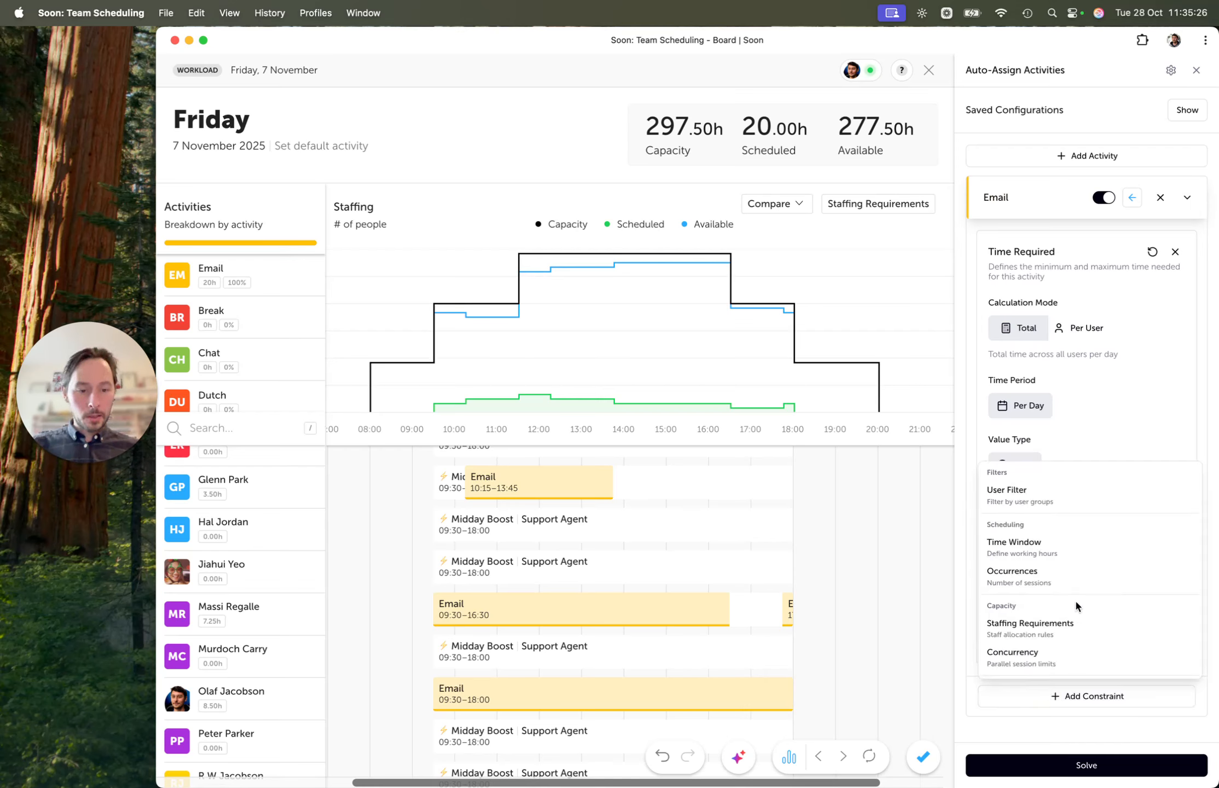
pyautogui.scroll(-2, 1074, 599)
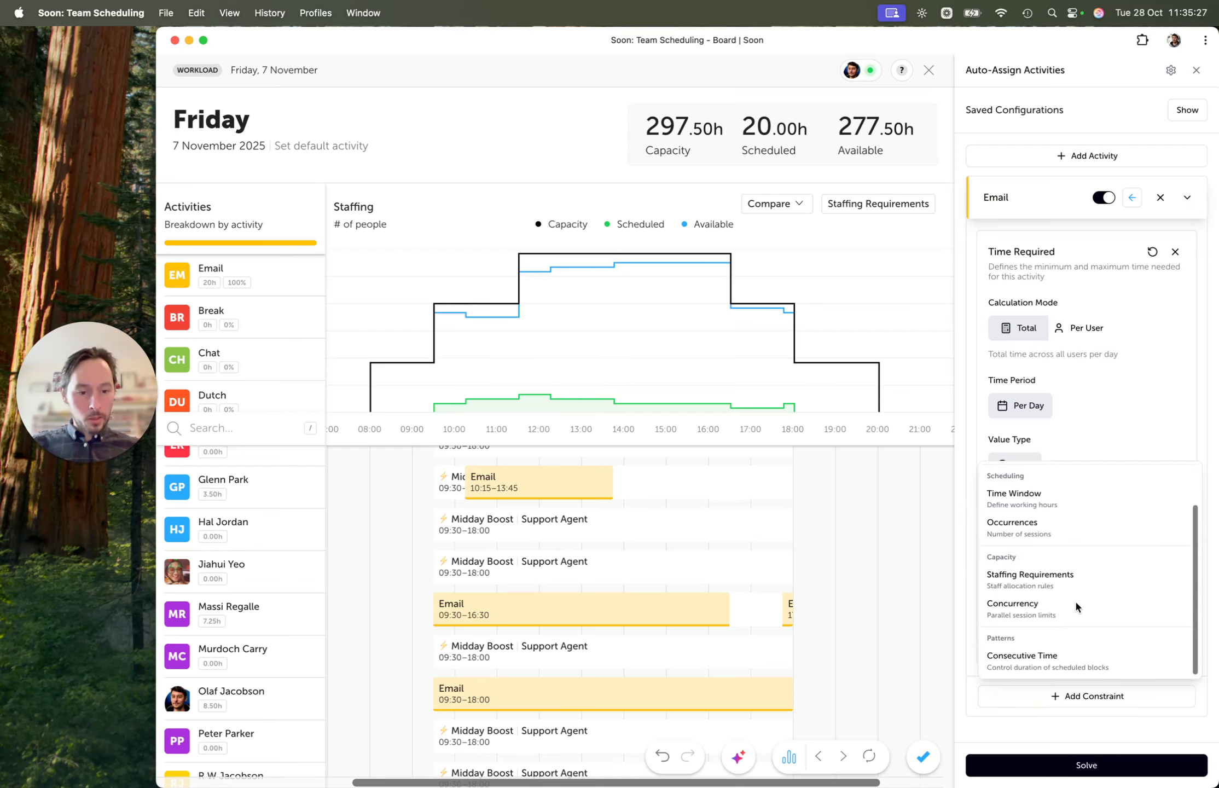
pyautogui.click(1052, 658)
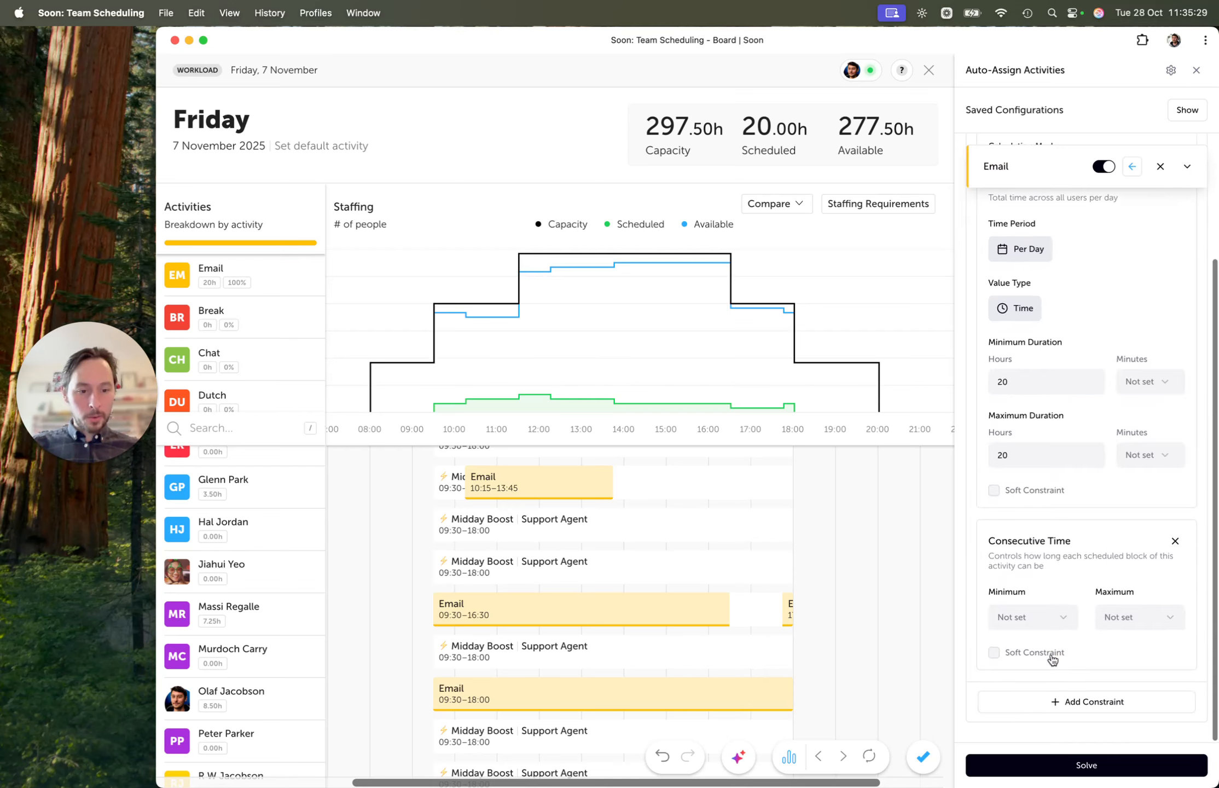
pyautogui.click(1116, 618)
pyautogui.scroll(-3, 1107, 538)
pyautogui.click(1096, 507)
pyautogui.click(1025, 616)
pyautogui.scroll(-3, 1084, 506)
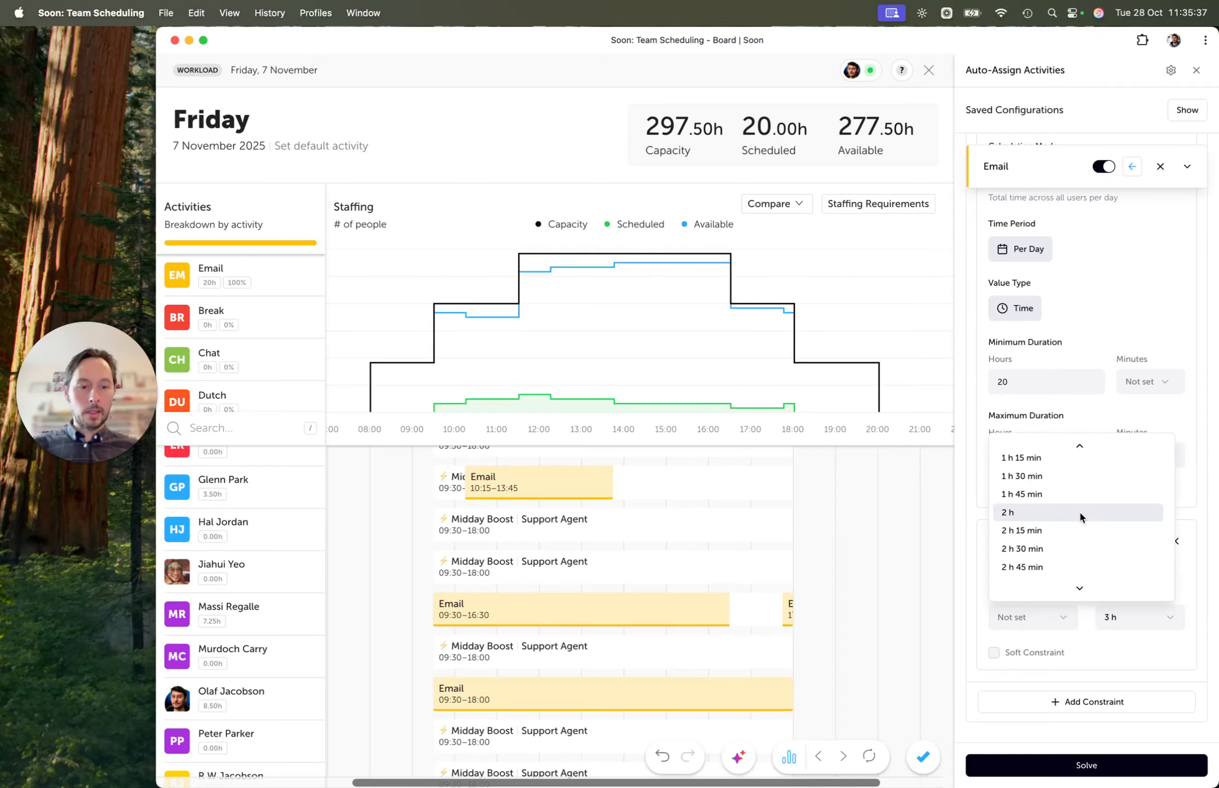
pyautogui.click(1078, 510)
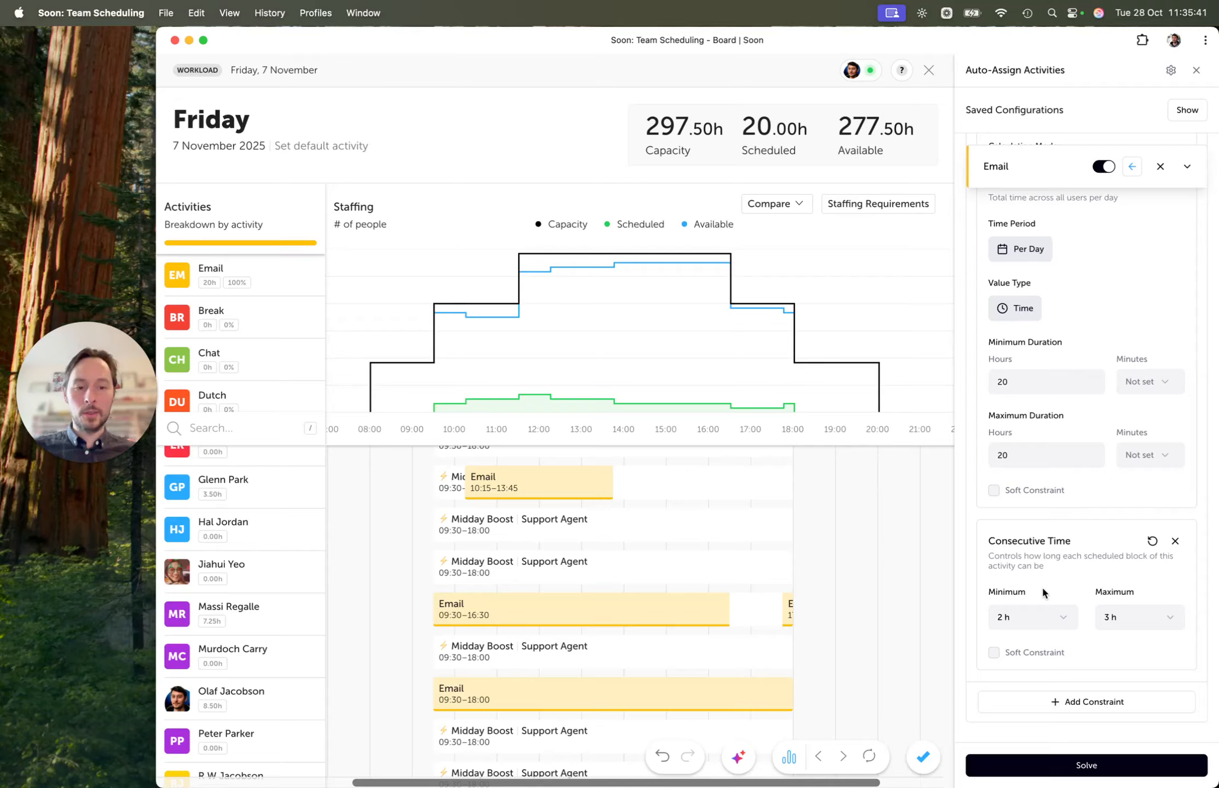
# - Undo the Email assignments, solve the schedule with the Consecutive Time constraint, and review the lengths of the Email blocks
pyautogui.press('super+z')
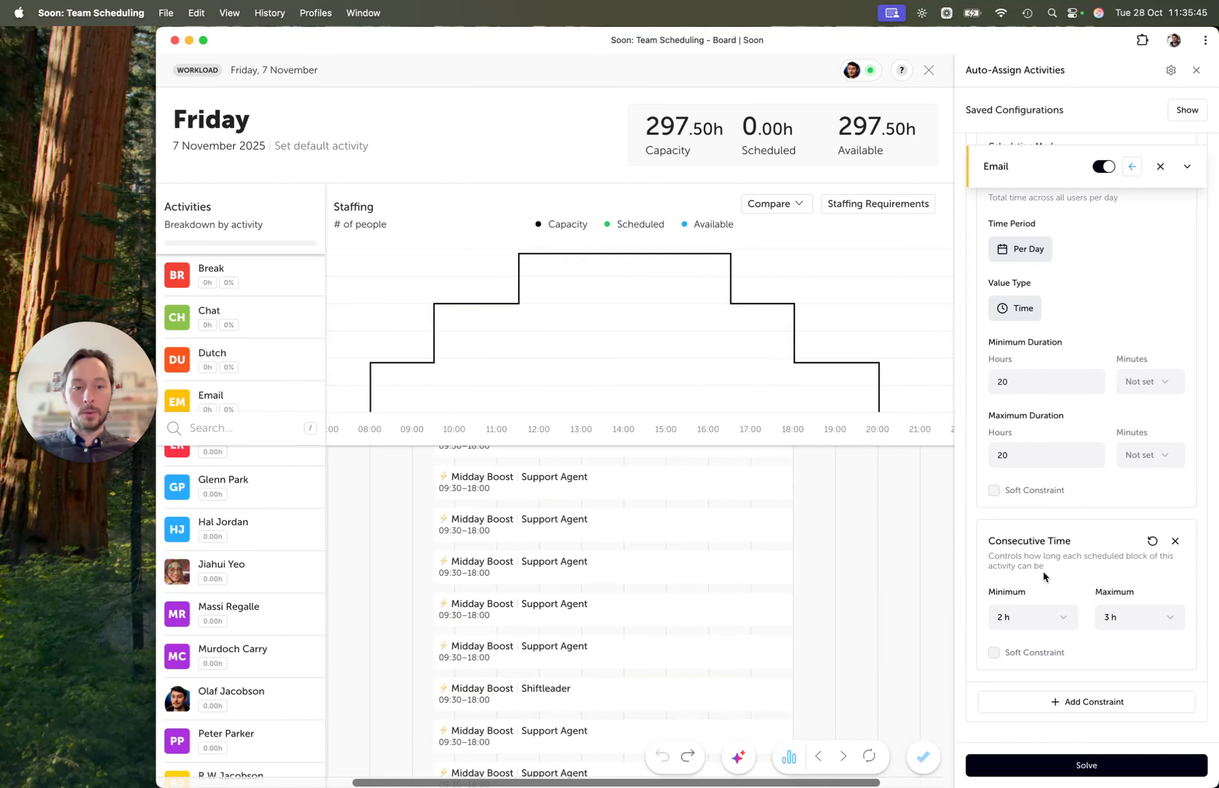
pyautogui.click(1024, 766)
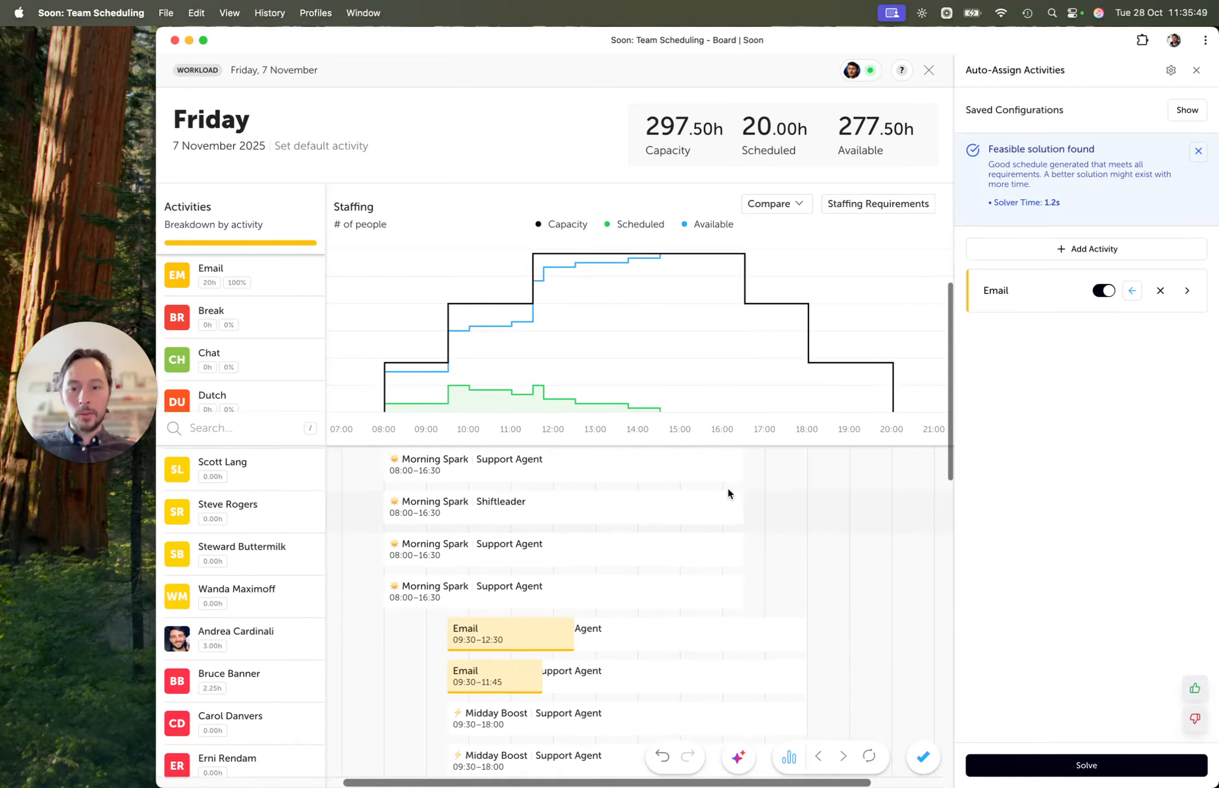
pyautogui.scroll(4, 727, 486)
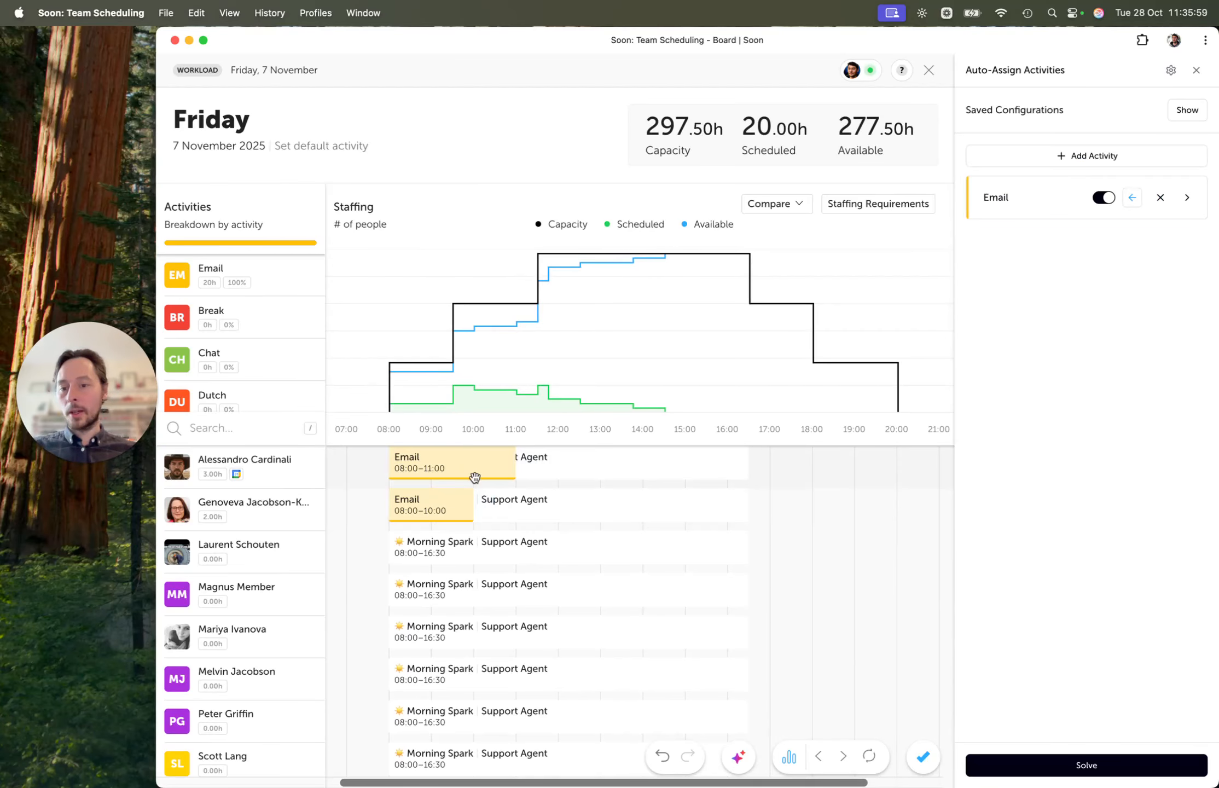
pyautogui.scroll(-10, 515, 563)
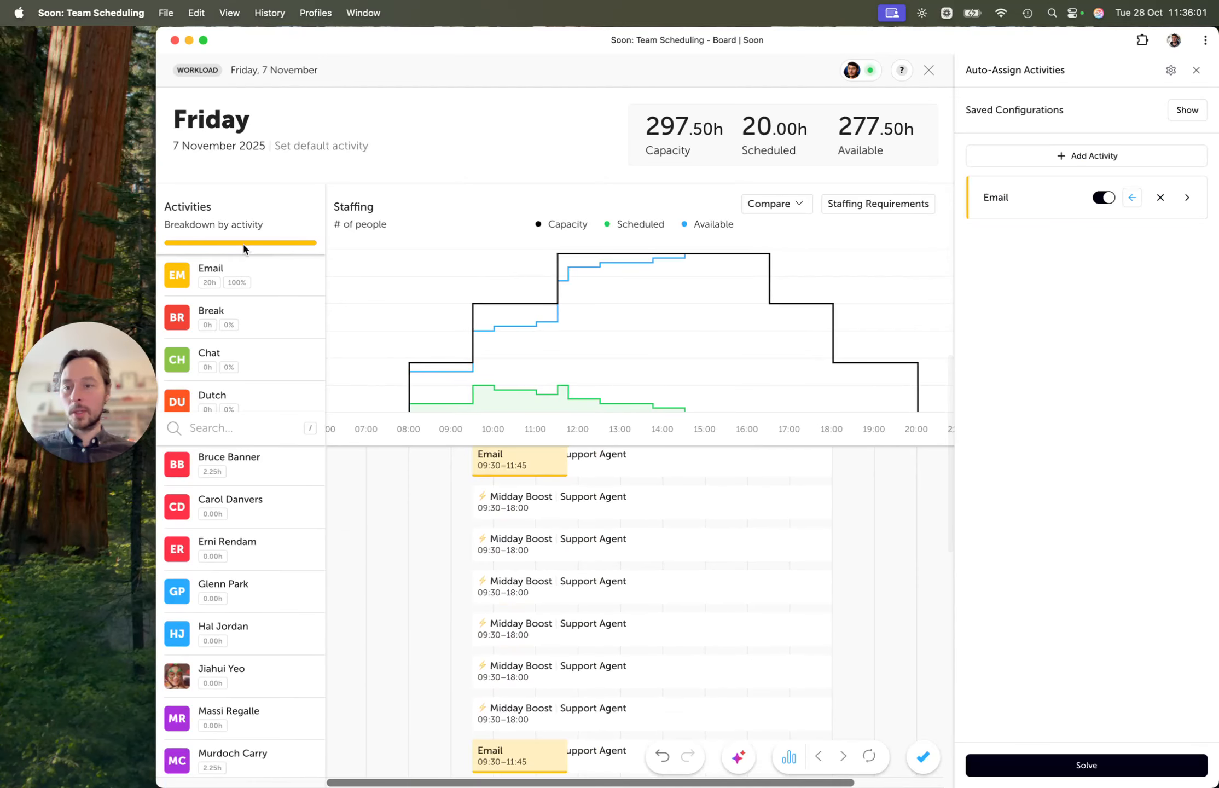
pyautogui.scroll(-8, 543, 612)
pyautogui.scroll(-3, 543, 610)
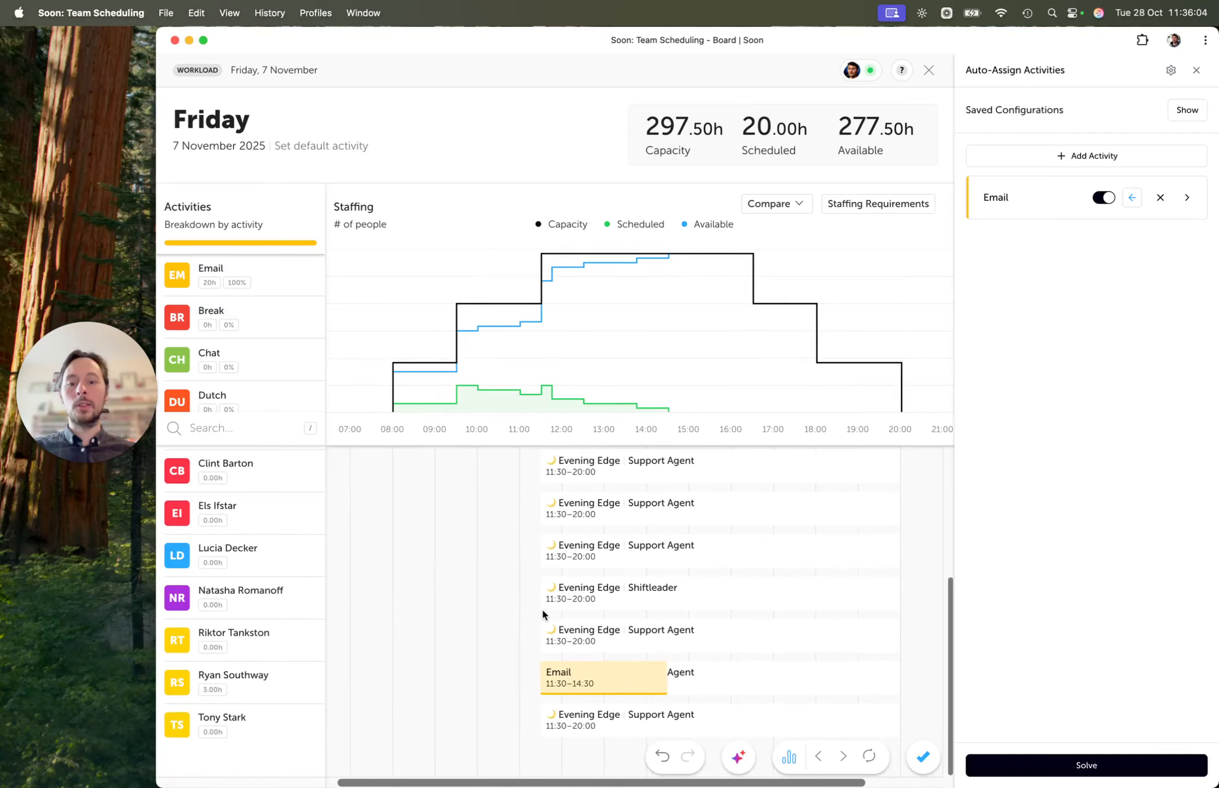
pyautogui.scroll(15, 543, 610)
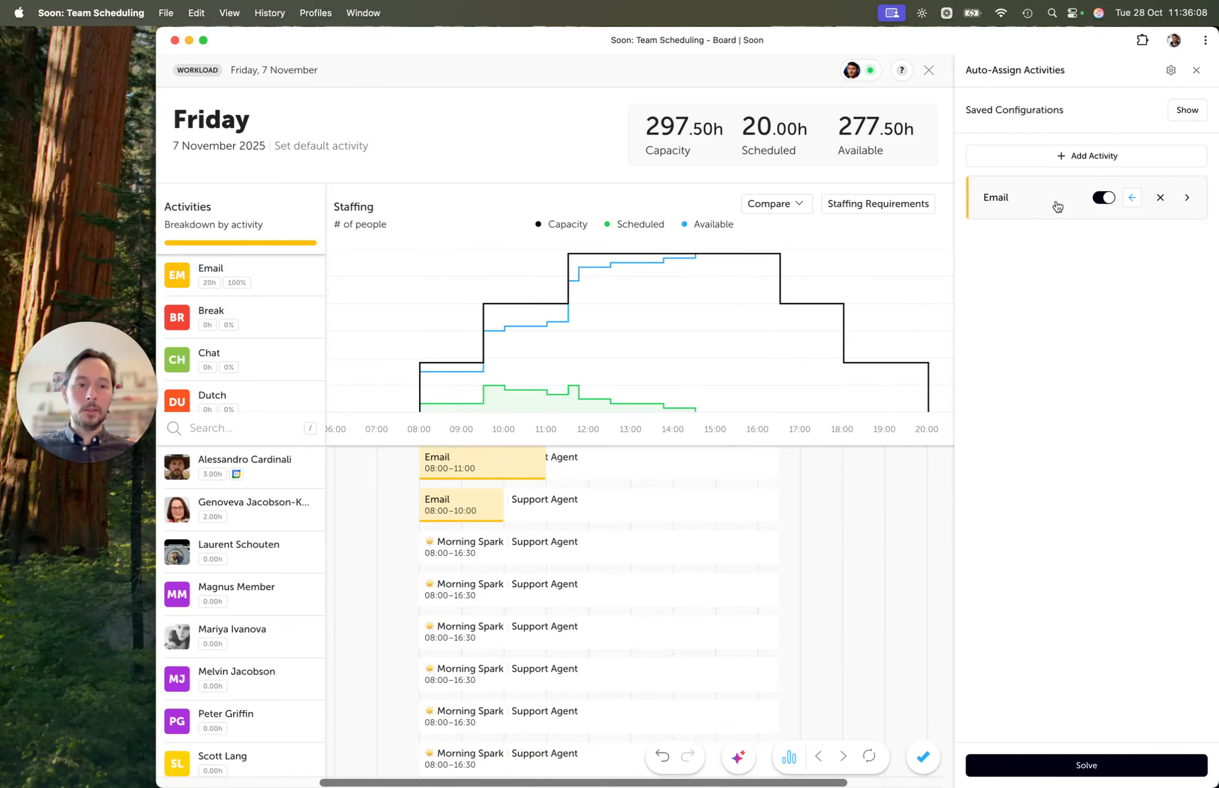
# - Look through the activities available to add and the list of saved configurations
pyautogui.click(1121, 154)
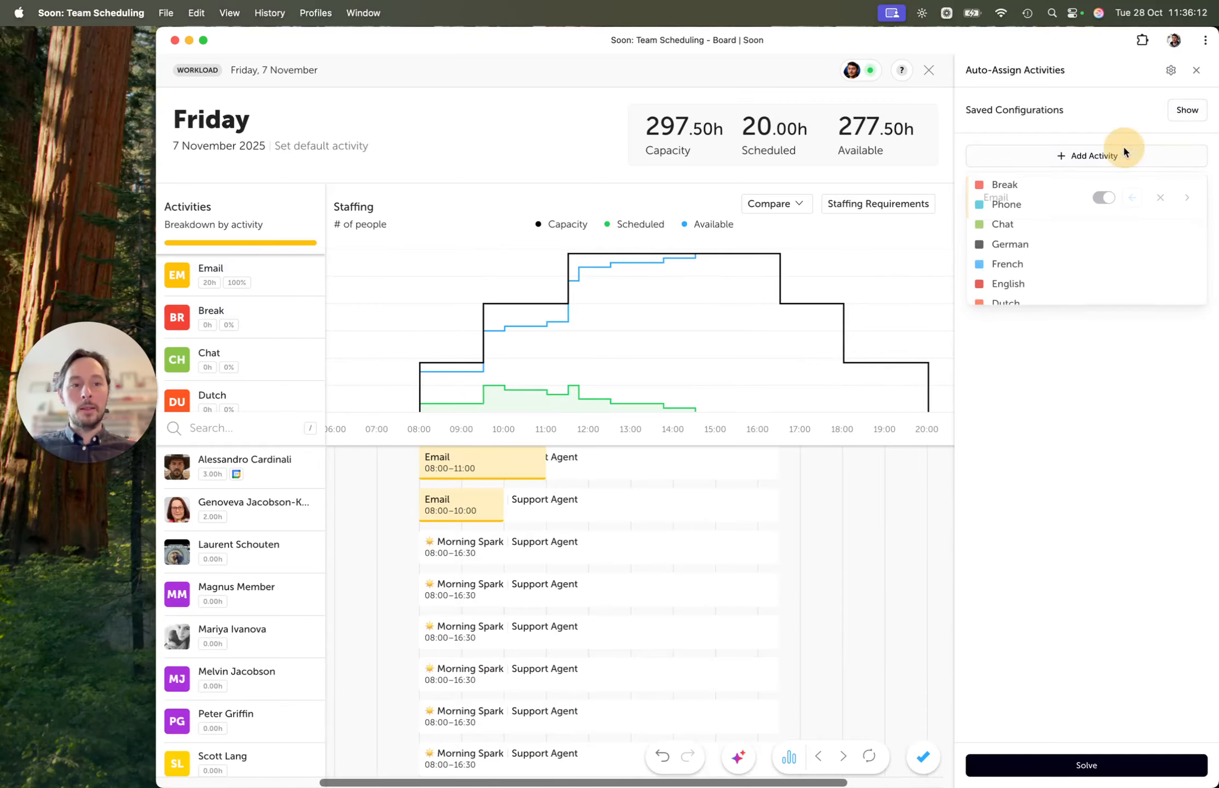
pyautogui.click(1124, 150)
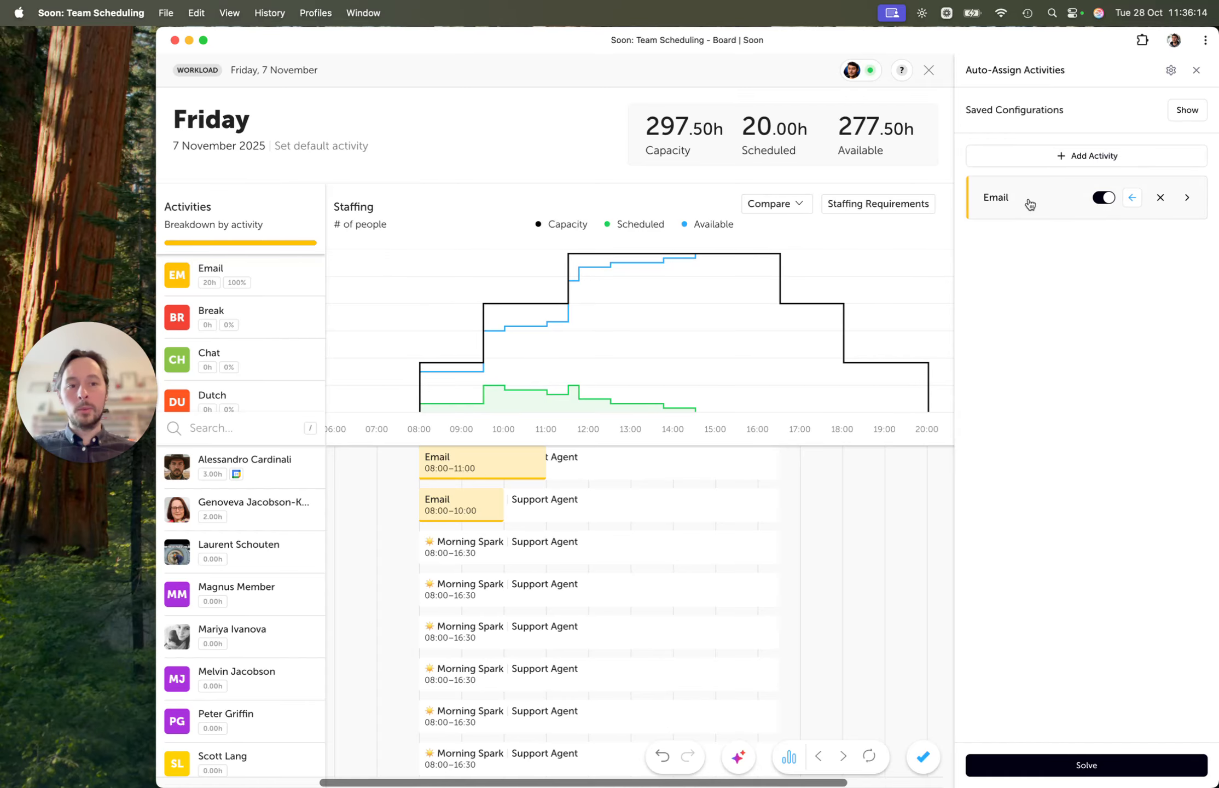
pyautogui.click(1186, 111)
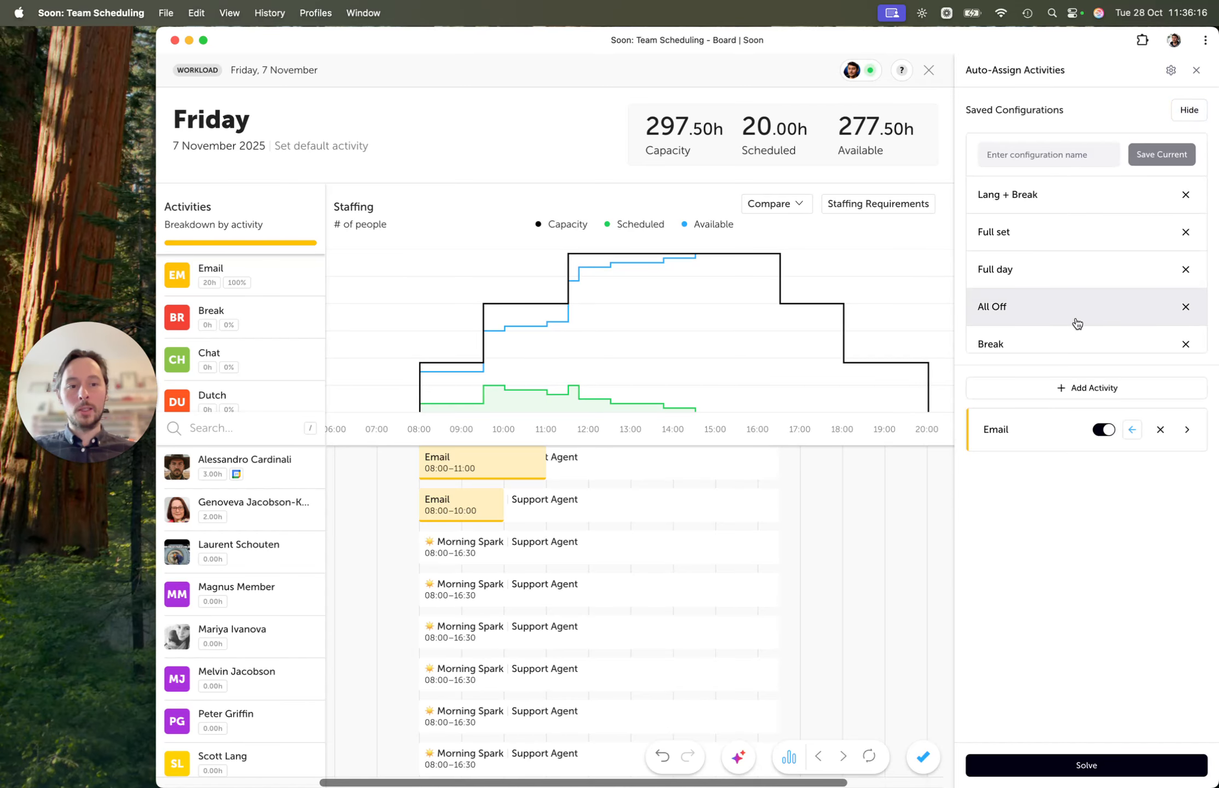
pyautogui.scroll(-5, 1078, 323)
pyautogui.click(1185, 111)
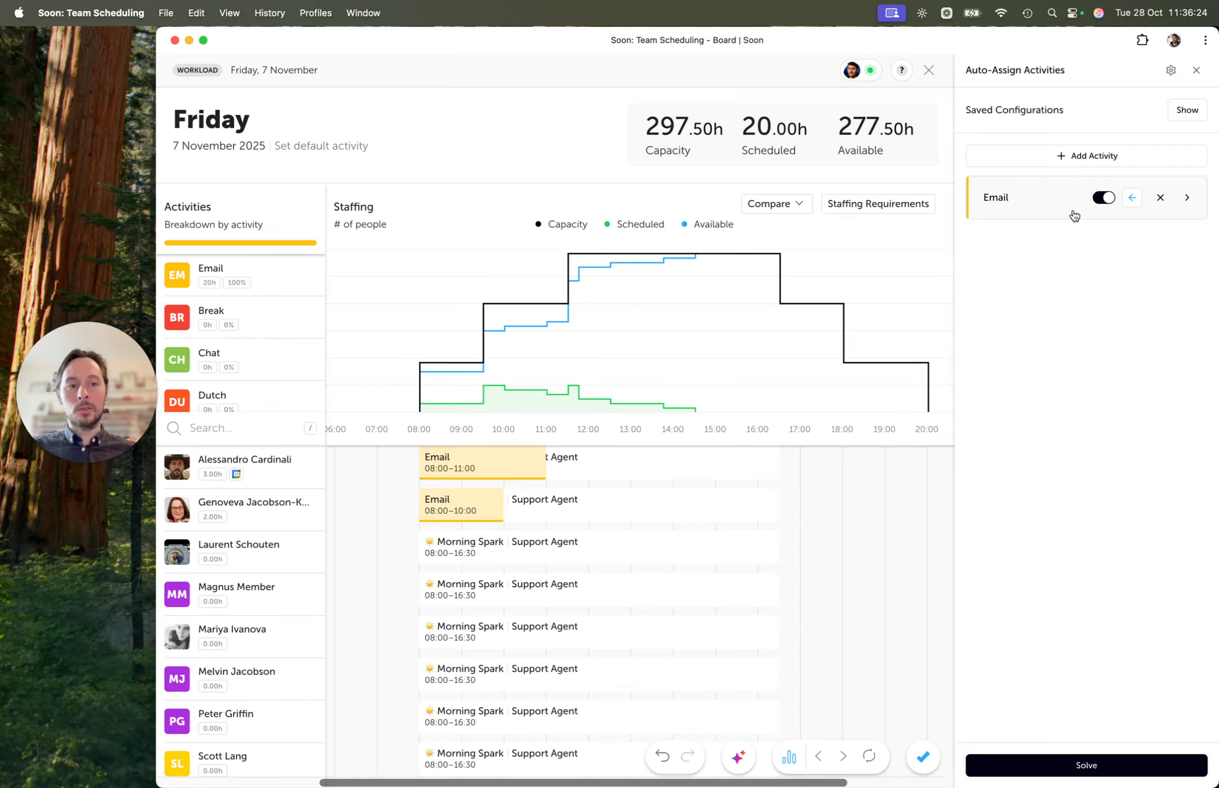
# - Save the current Email setup as a configuration named CP 1, check it in the saved list, and hide the list
pyautogui.click(1177, 112)
pyautogui.click(1062, 155)
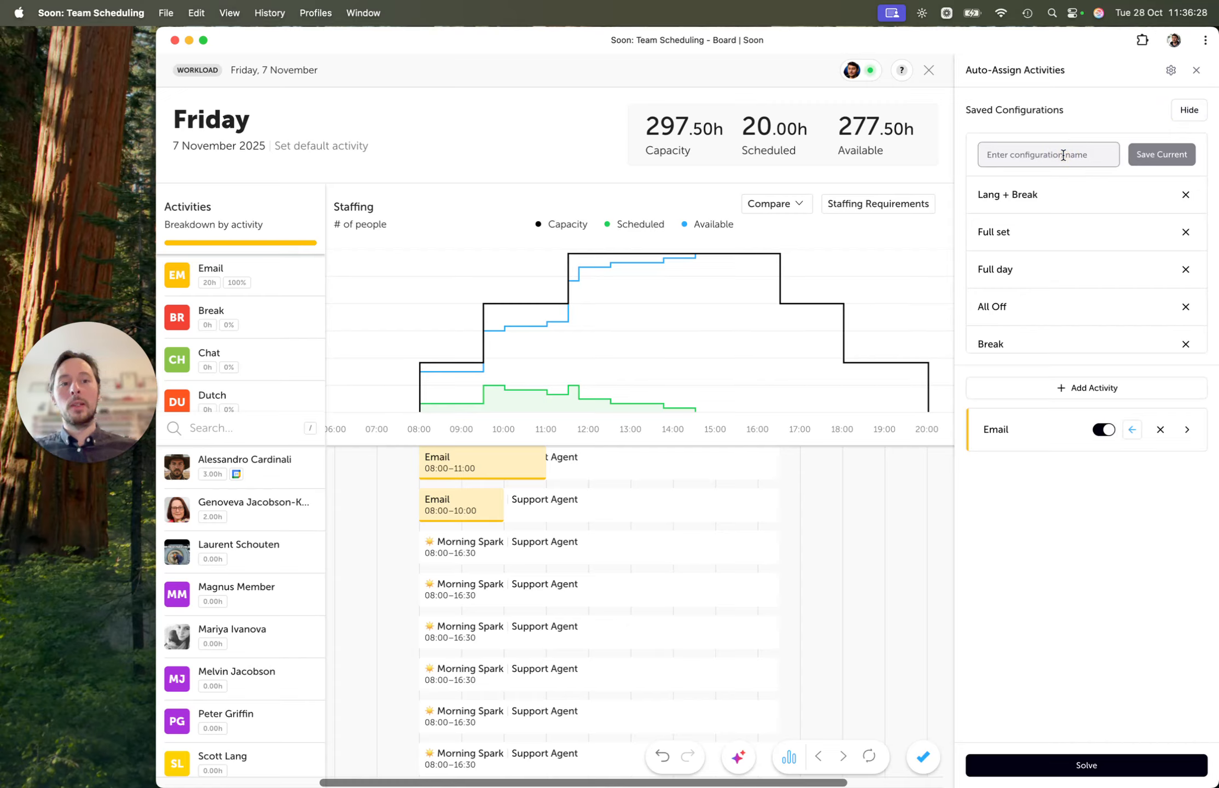
pyautogui.write('CP 1')
pyautogui.click(1161, 155)
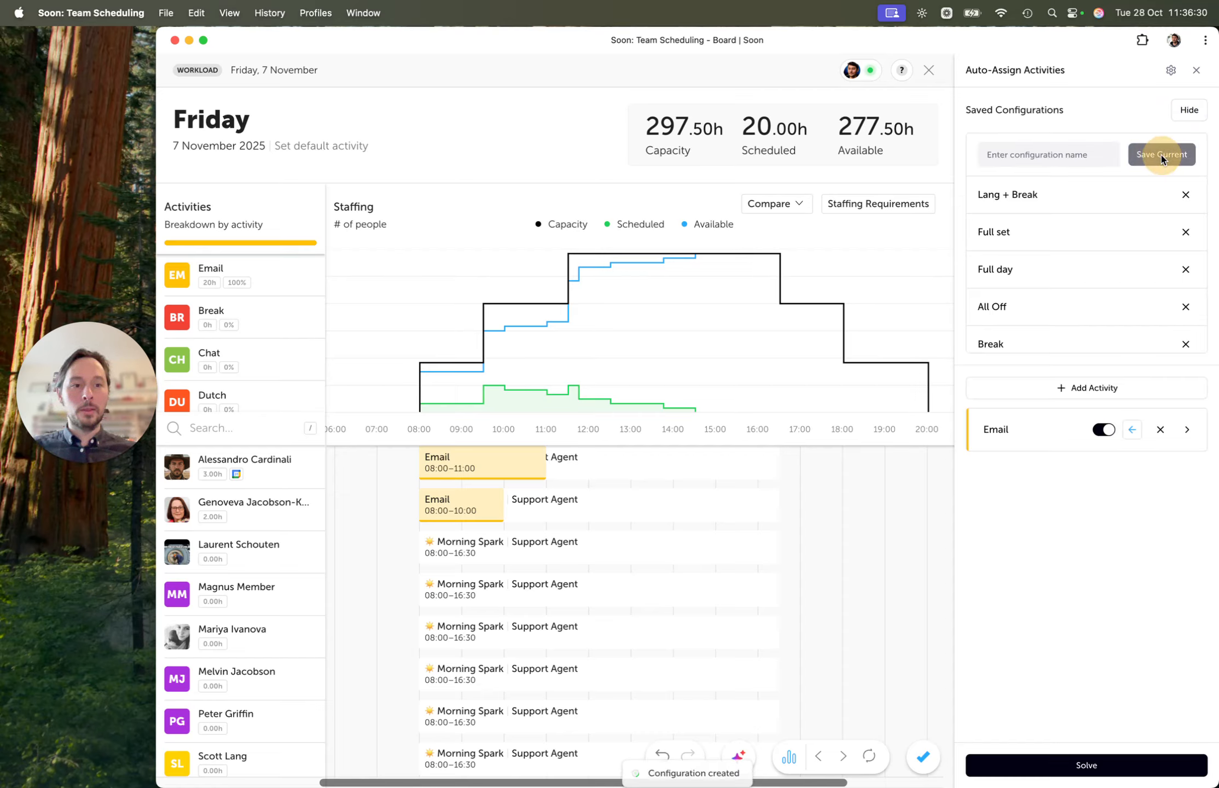
pyautogui.scroll(-5, 1031, 243)
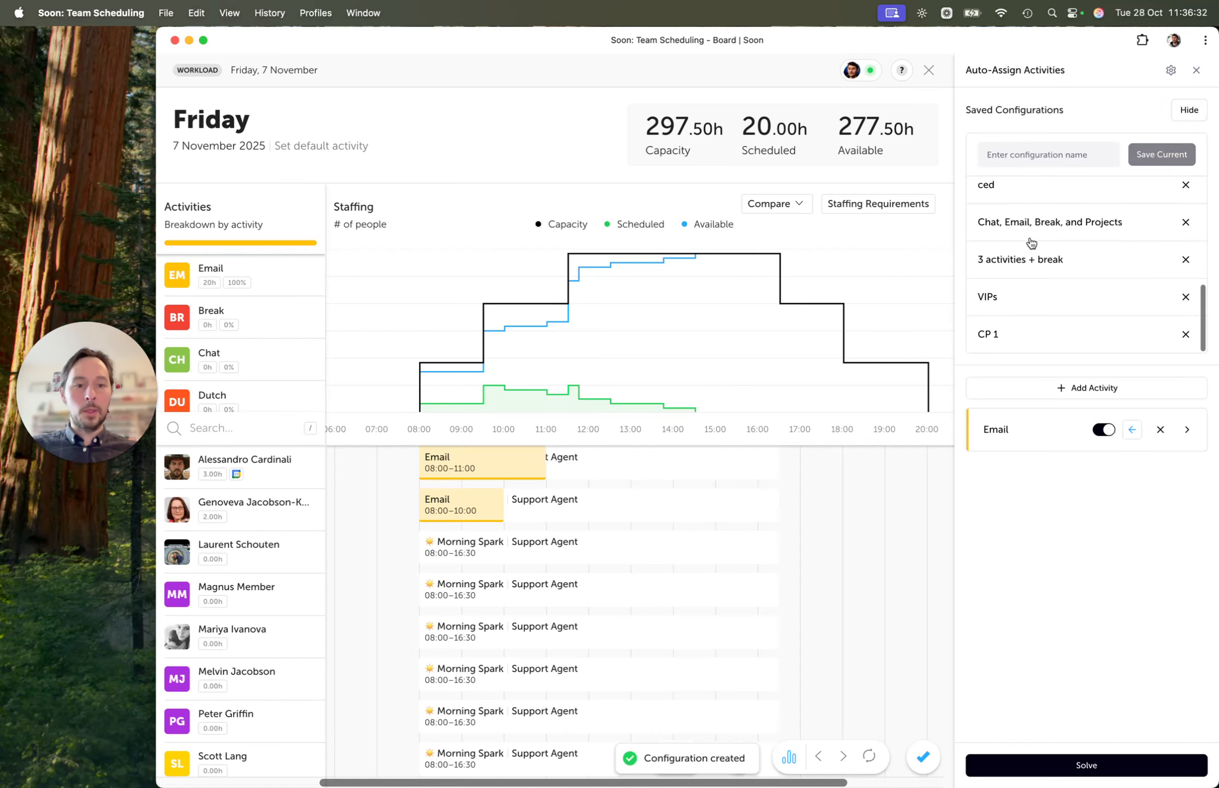
pyautogui.click(1024, 347)
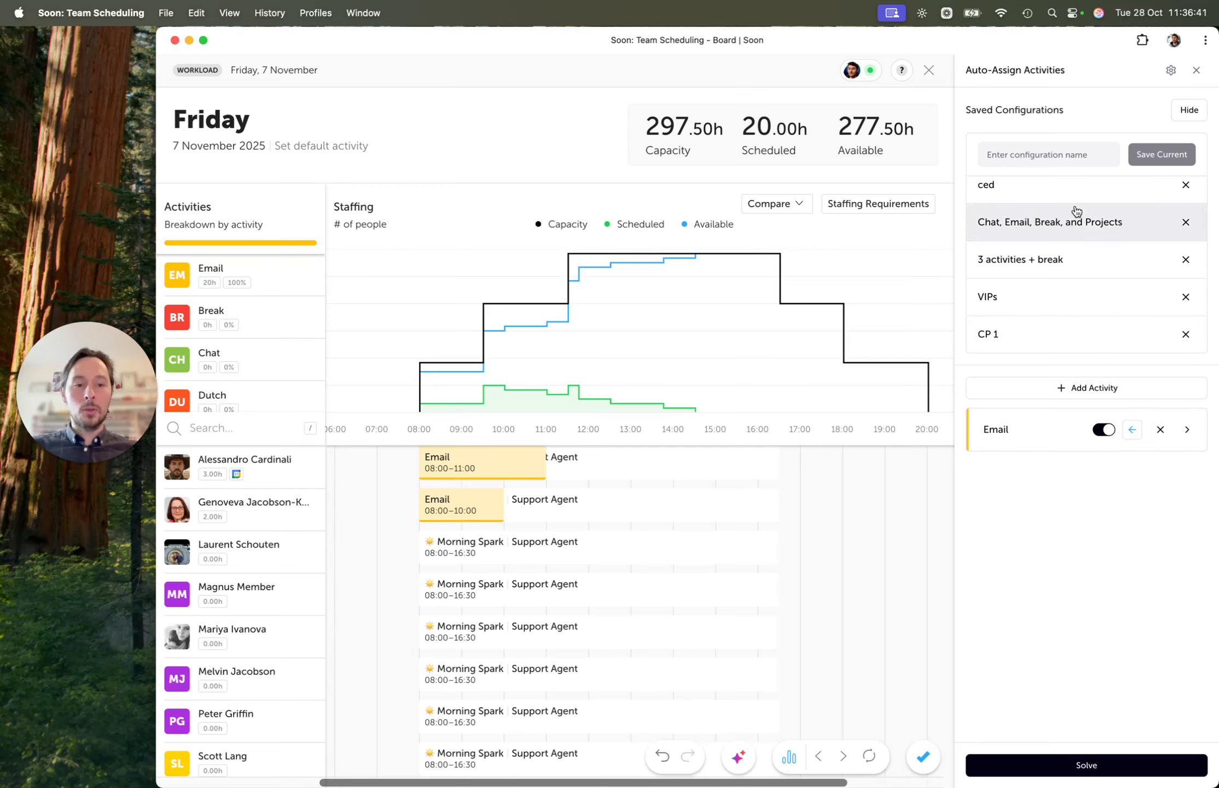
pyautogui.click(1186, 111)
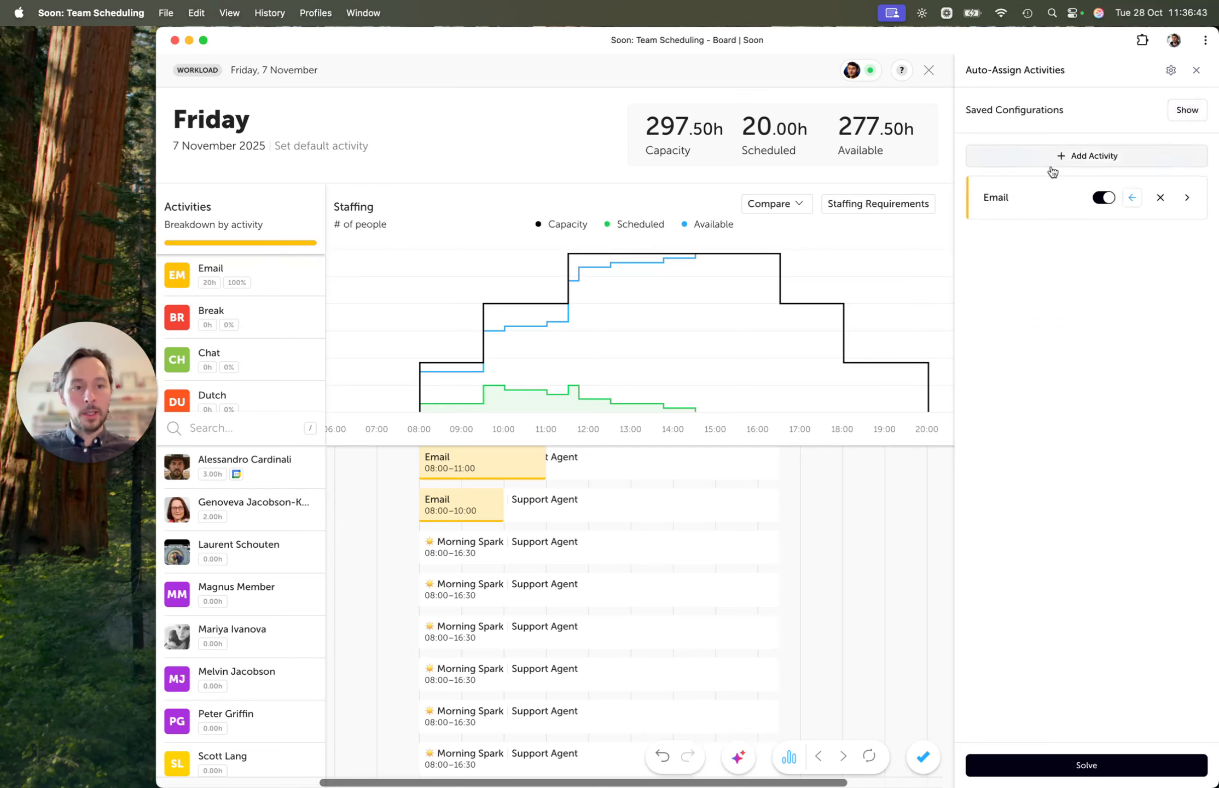
# - Undo the Email assignments, and close and reopen the auto-assign setup
pyautogui.click(662, 755)
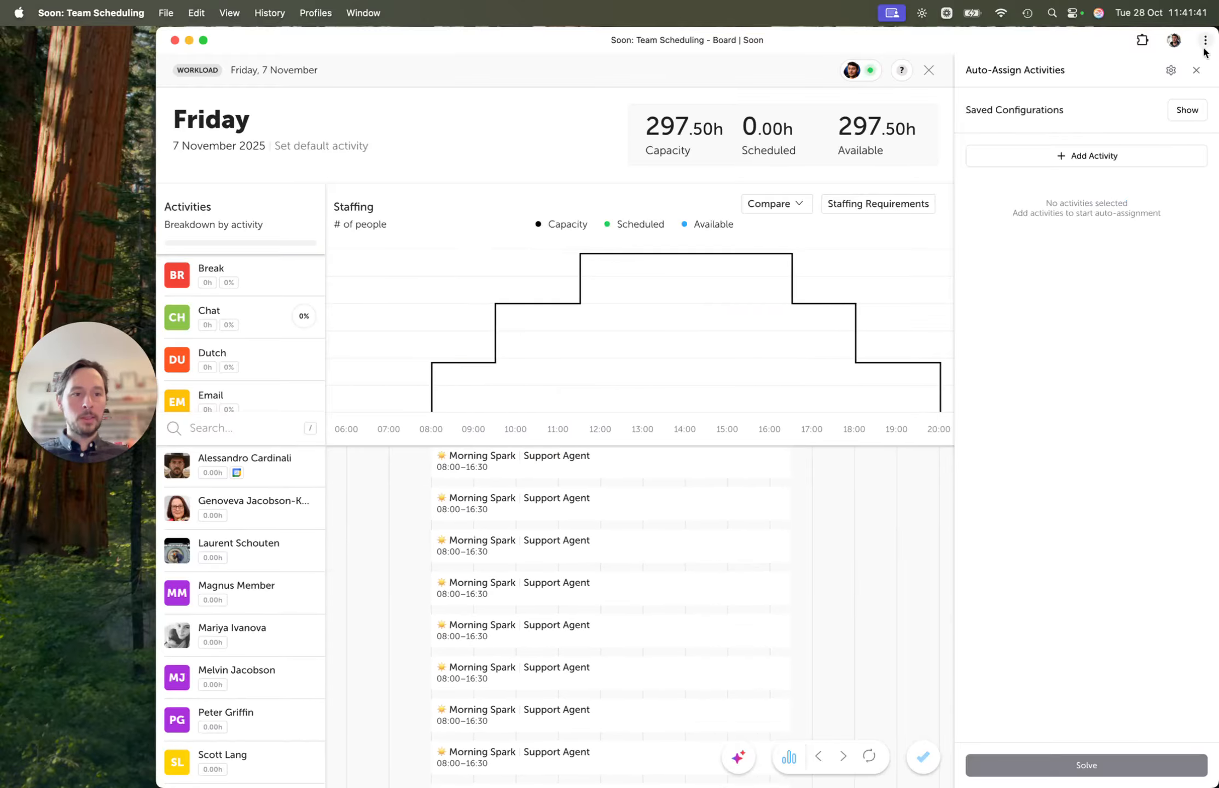
pyautogui.click(1195, 70)
pyautogui.click(953, 758)
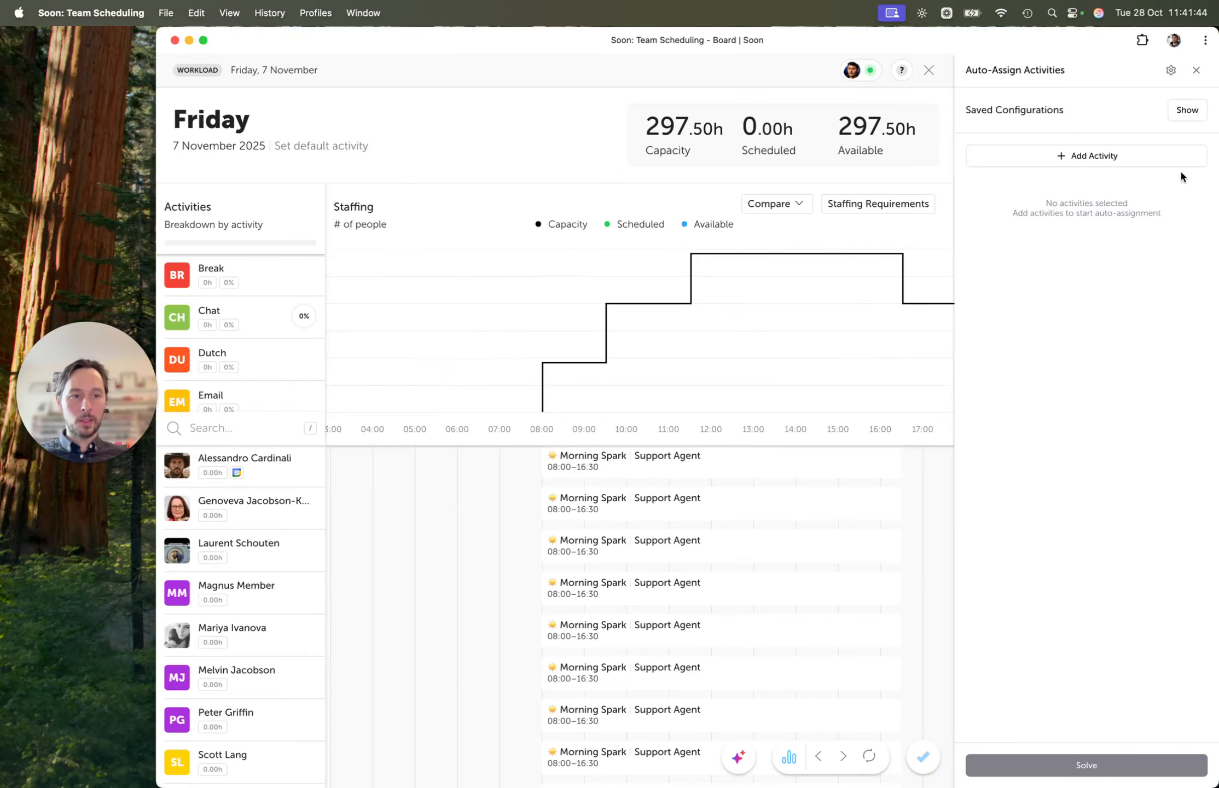
# - Load the saved configuration CP 1 into the auto-assign setup
pyautogui.click(1184, 111)
pyautogui.scroll(-2, 1127, 225)
pyautogui.scroll(-5, 1126, 225)
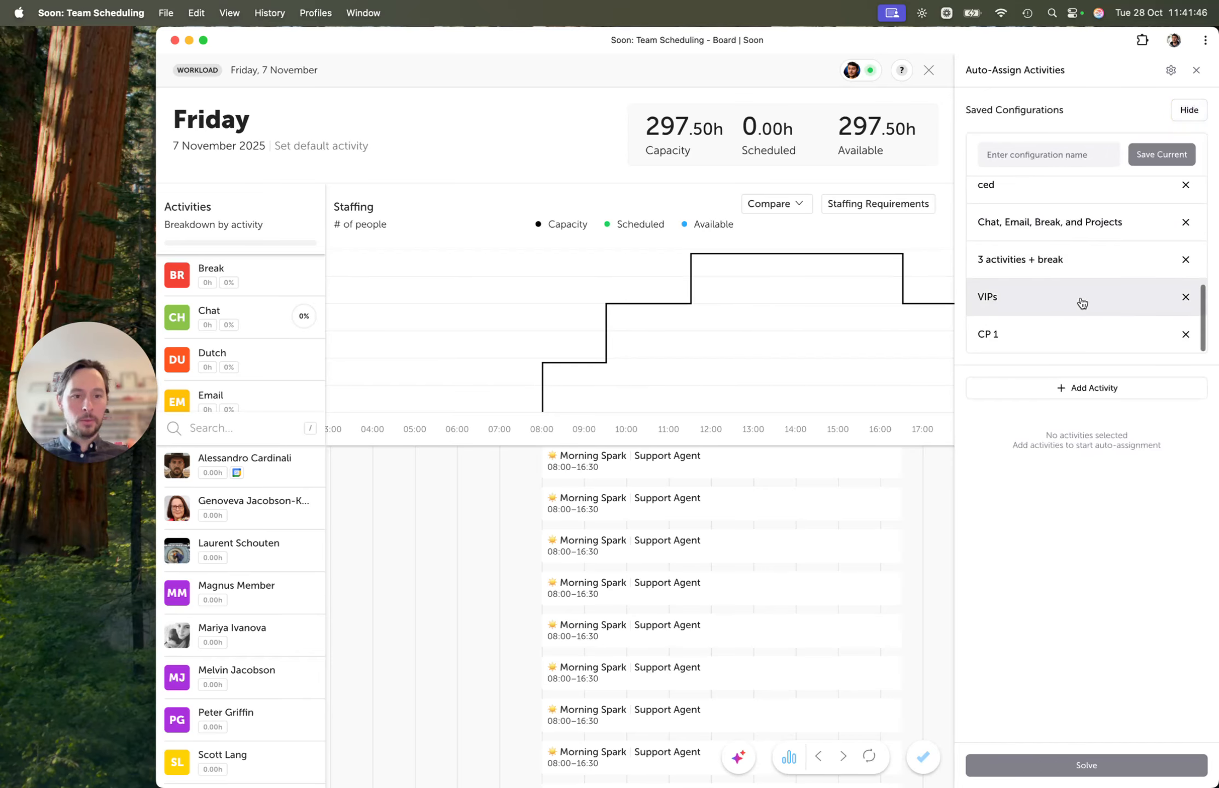
pyautogui.click(1058, 334)
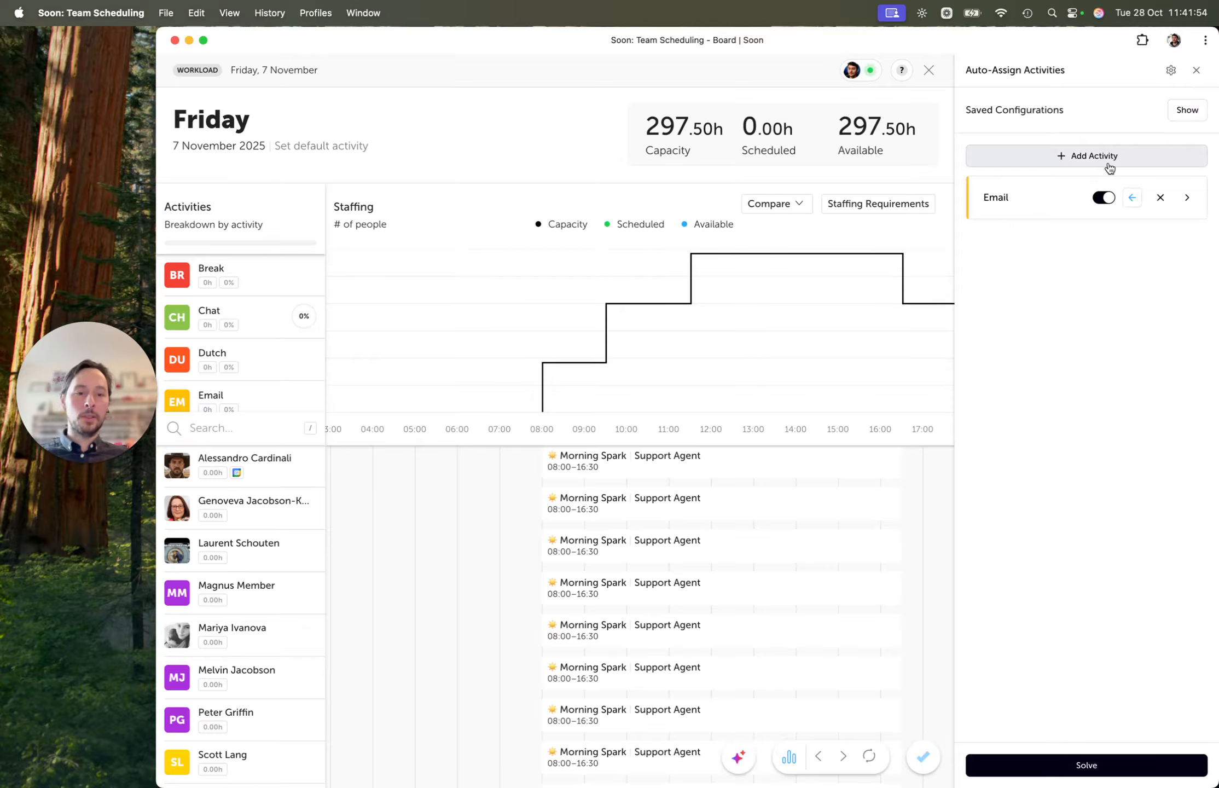
# - Add the Break activity to the auto-assign setup and give it a Time Window constraint
pyautogui.click(1109, 164)
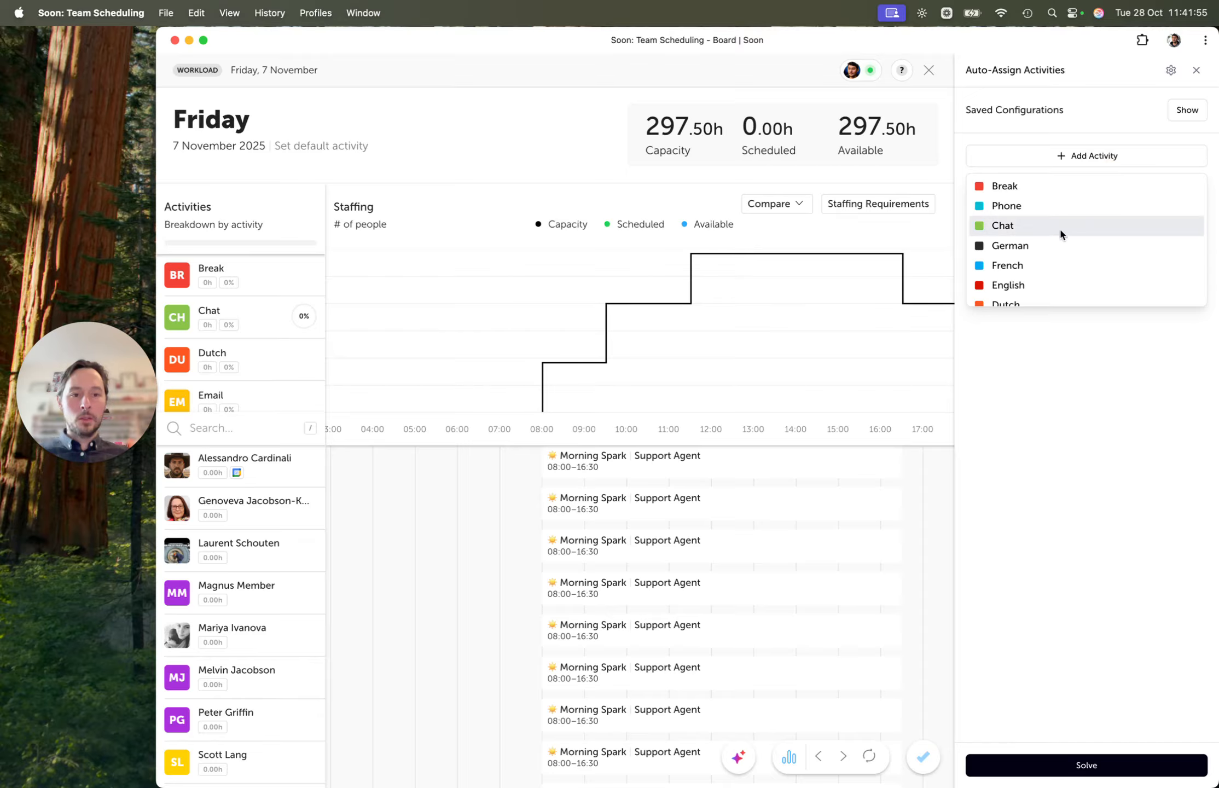
pyautogui.click(1044, 187)
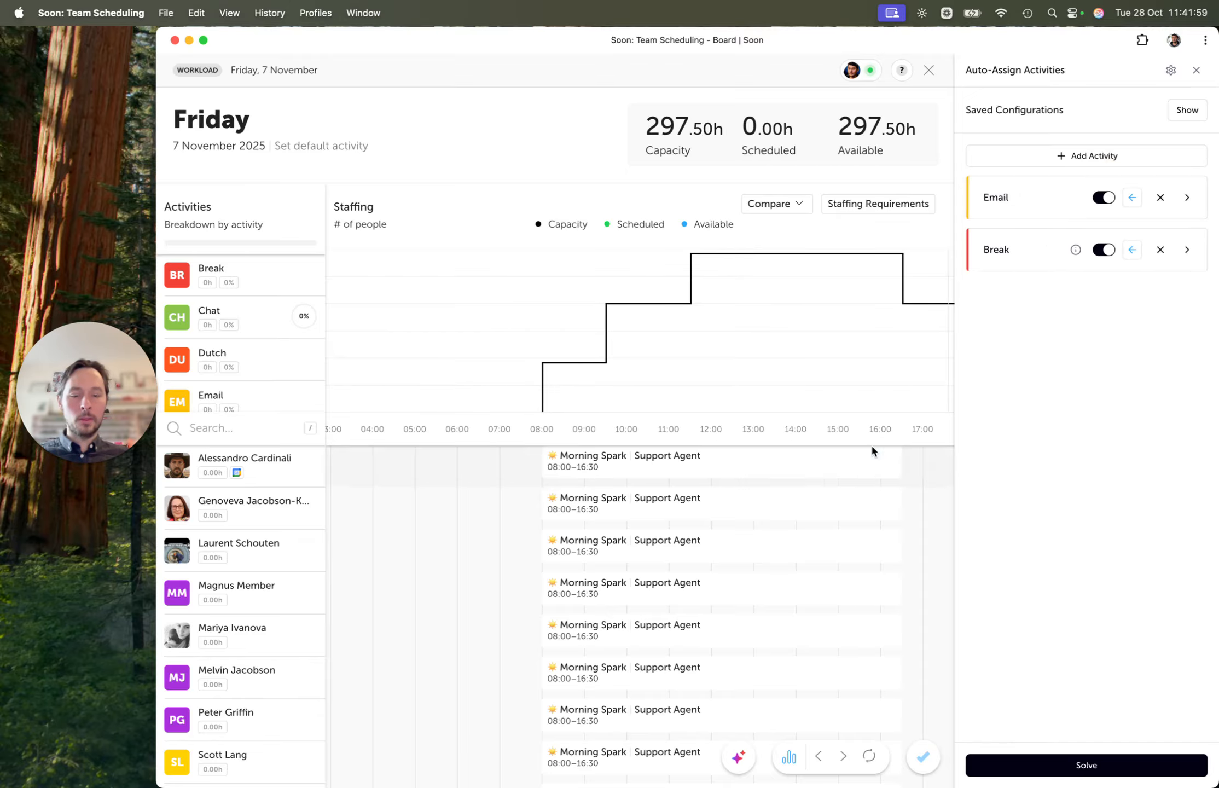
pyautogui.hscroll(5, 875, 443)
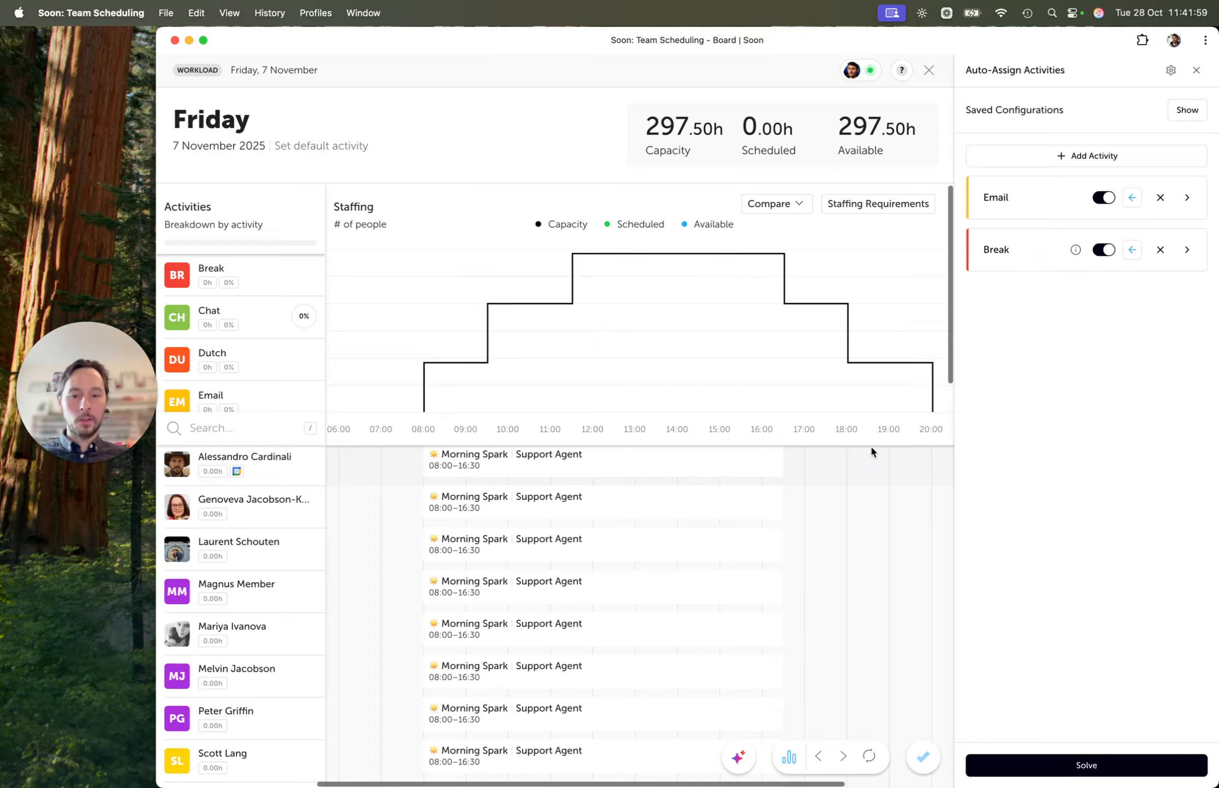
pyautogui.click(1038, 256)
pyautogui.click(1060, 335)
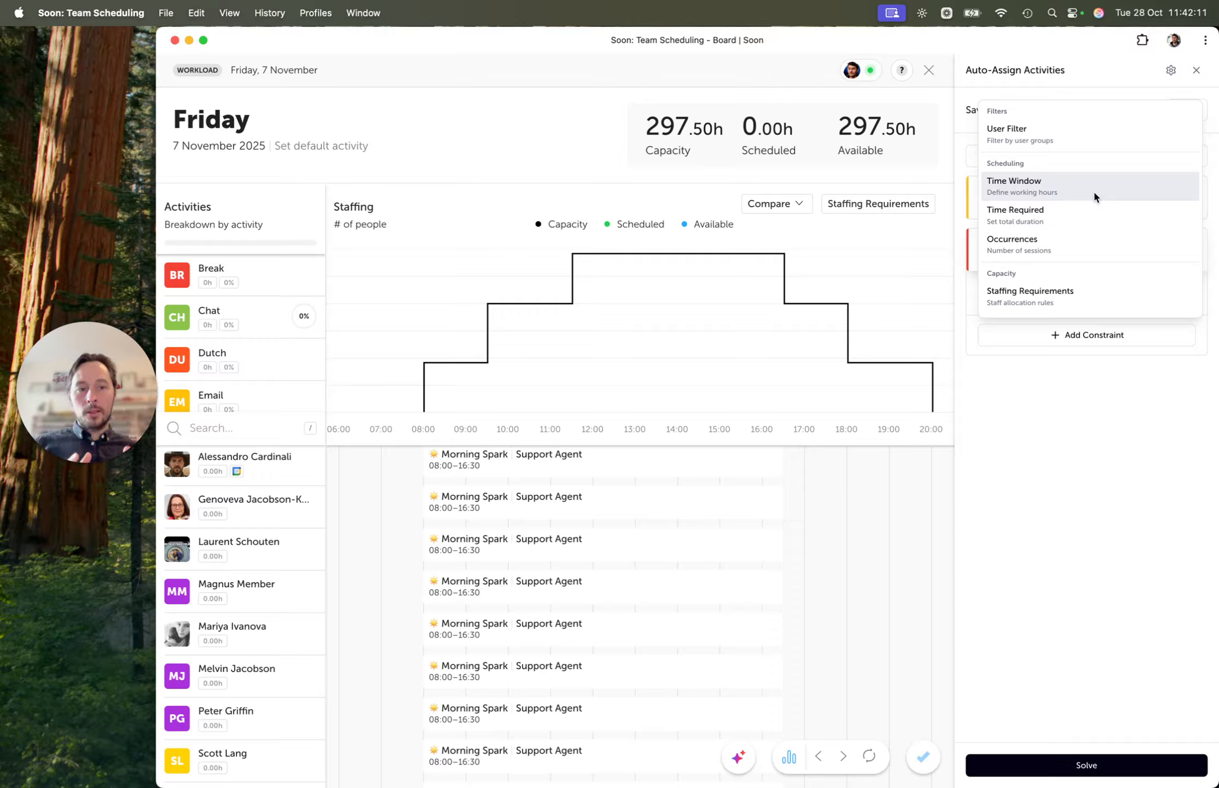
pyautogui.click(1051, 191)
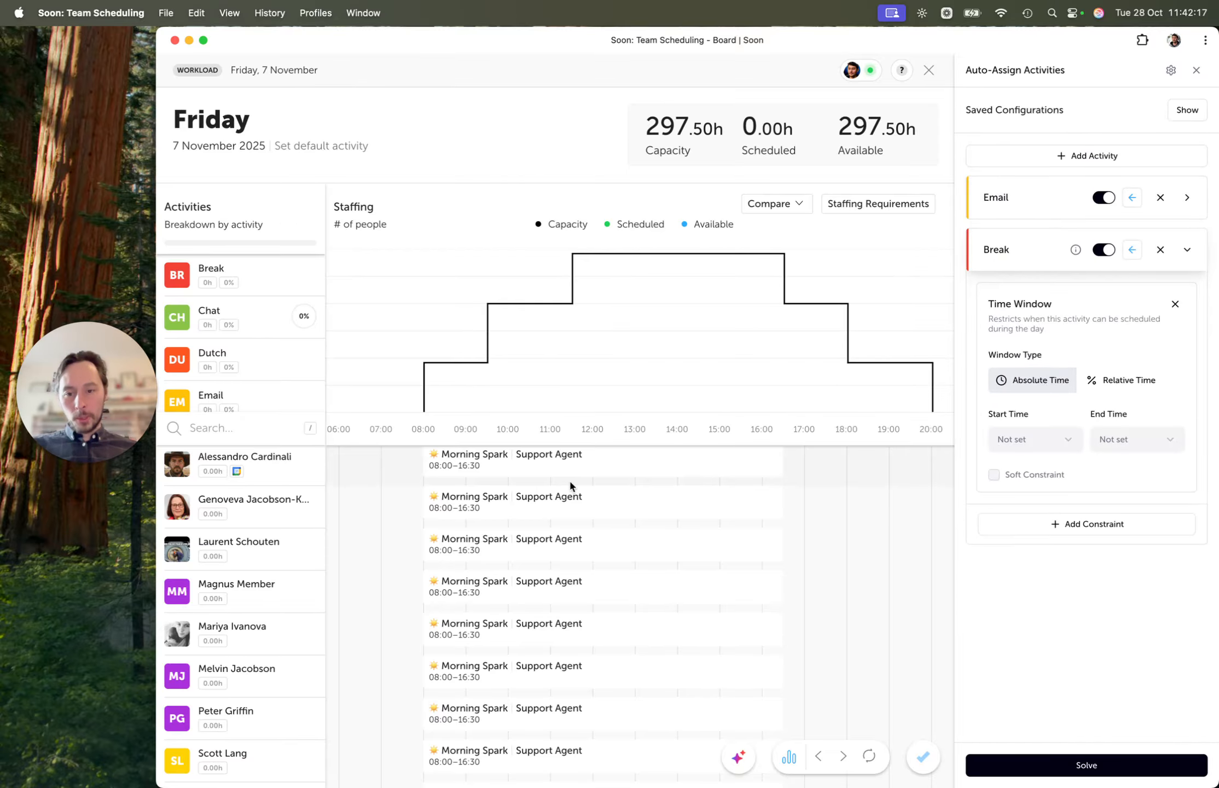
# - Switch the Break activity's Time Window constraint to Relative Time so it follows each person's shift
pyautogui.hscroll(-1, 481, 489)
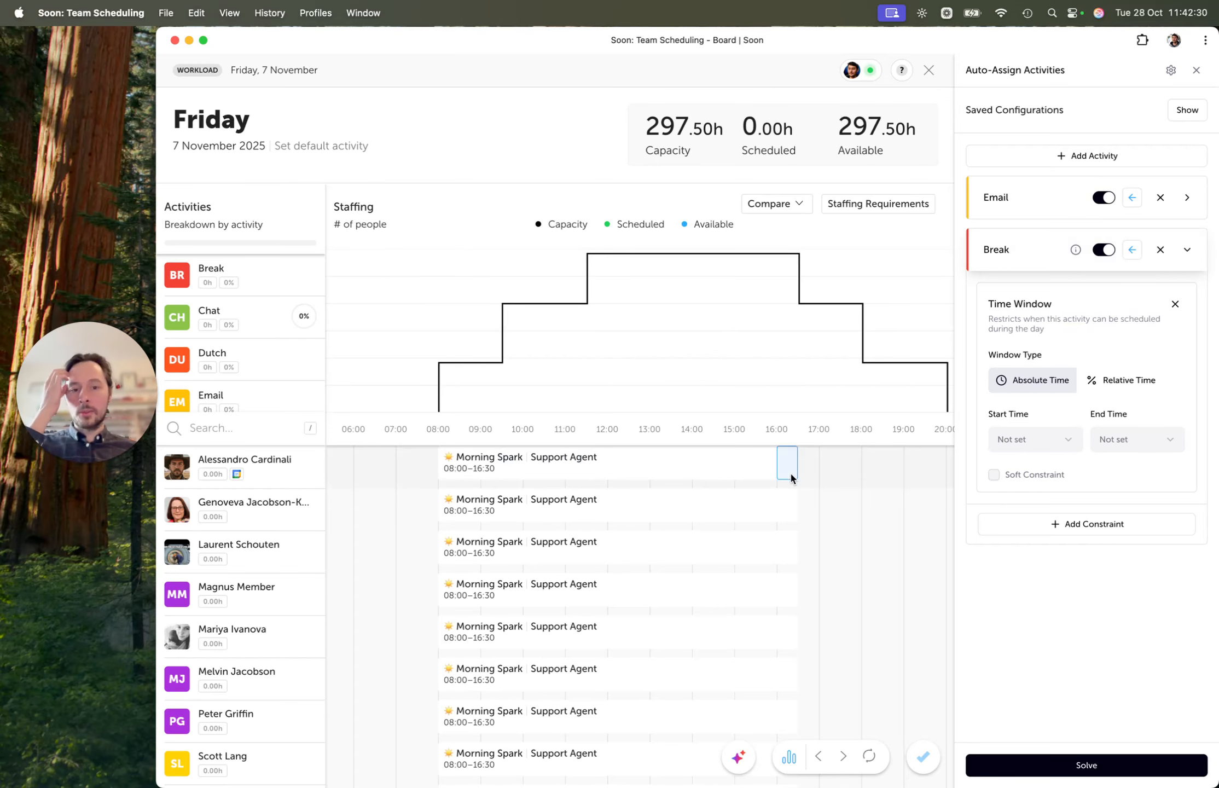
pyautogui.scroll(-3, 791, 471)
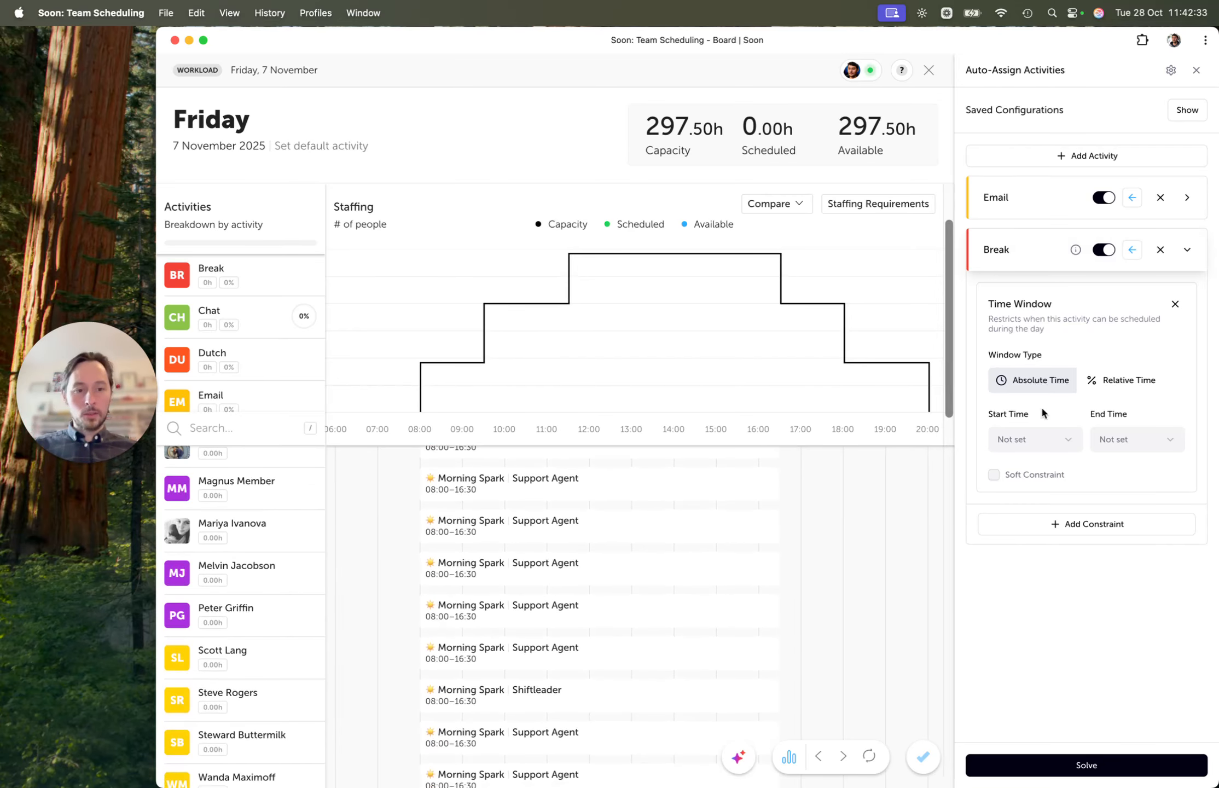
pyautogui.scroll(-10, 587, 561)
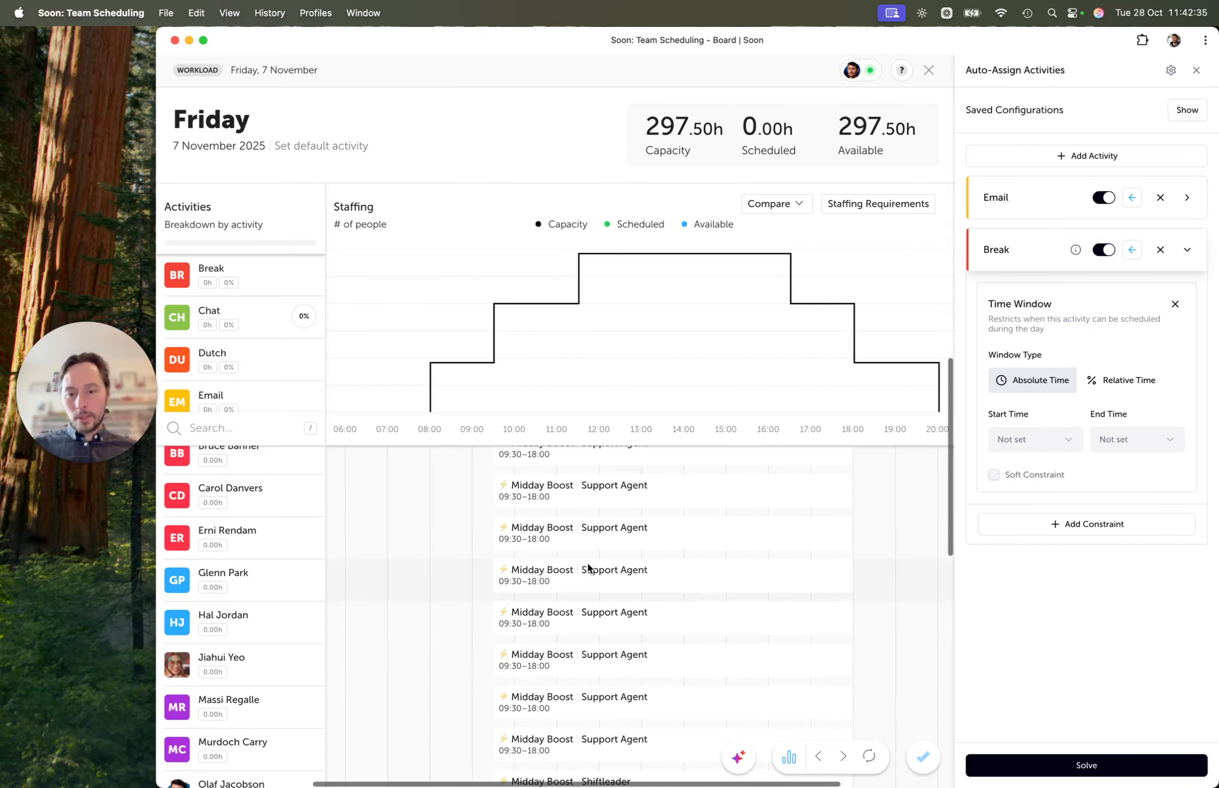
pyautogui.scroll(-10, 517, 470)
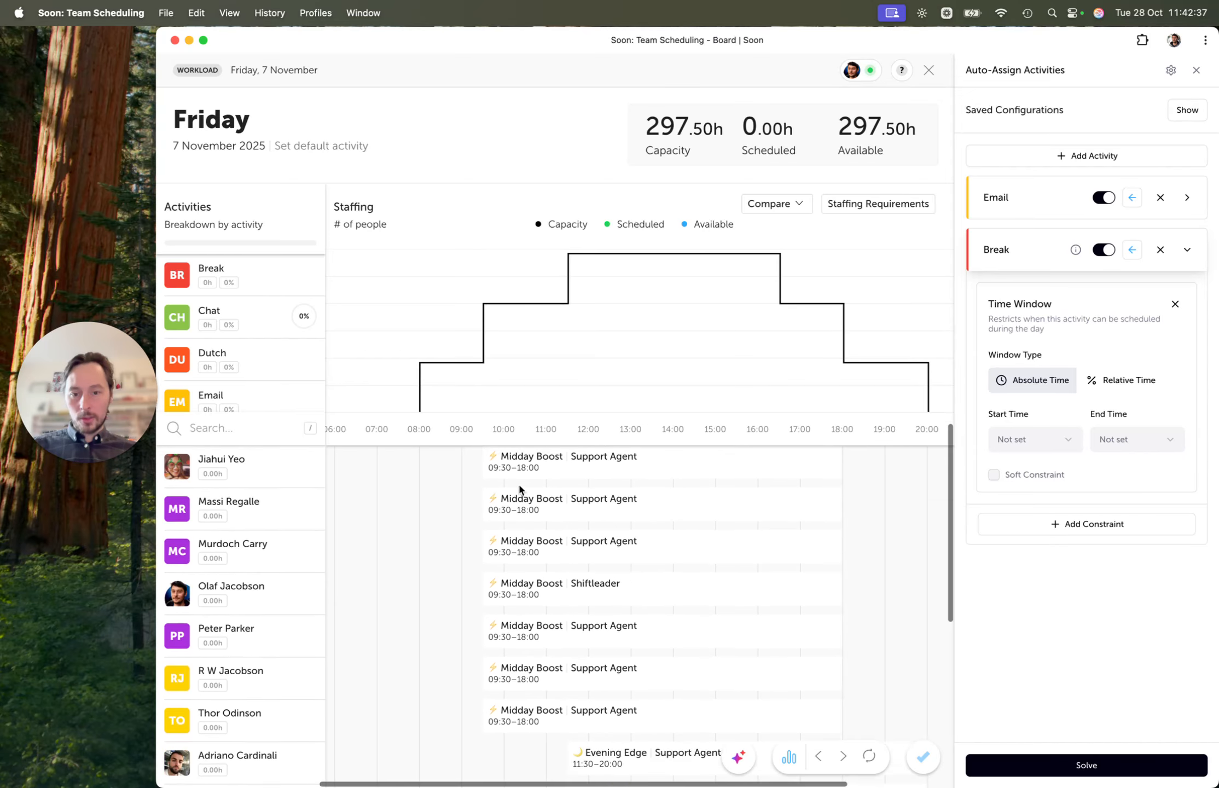
pyautogui.hscroll(1, 518, 482)
pyautogui.scroll(-1, 571, 556)
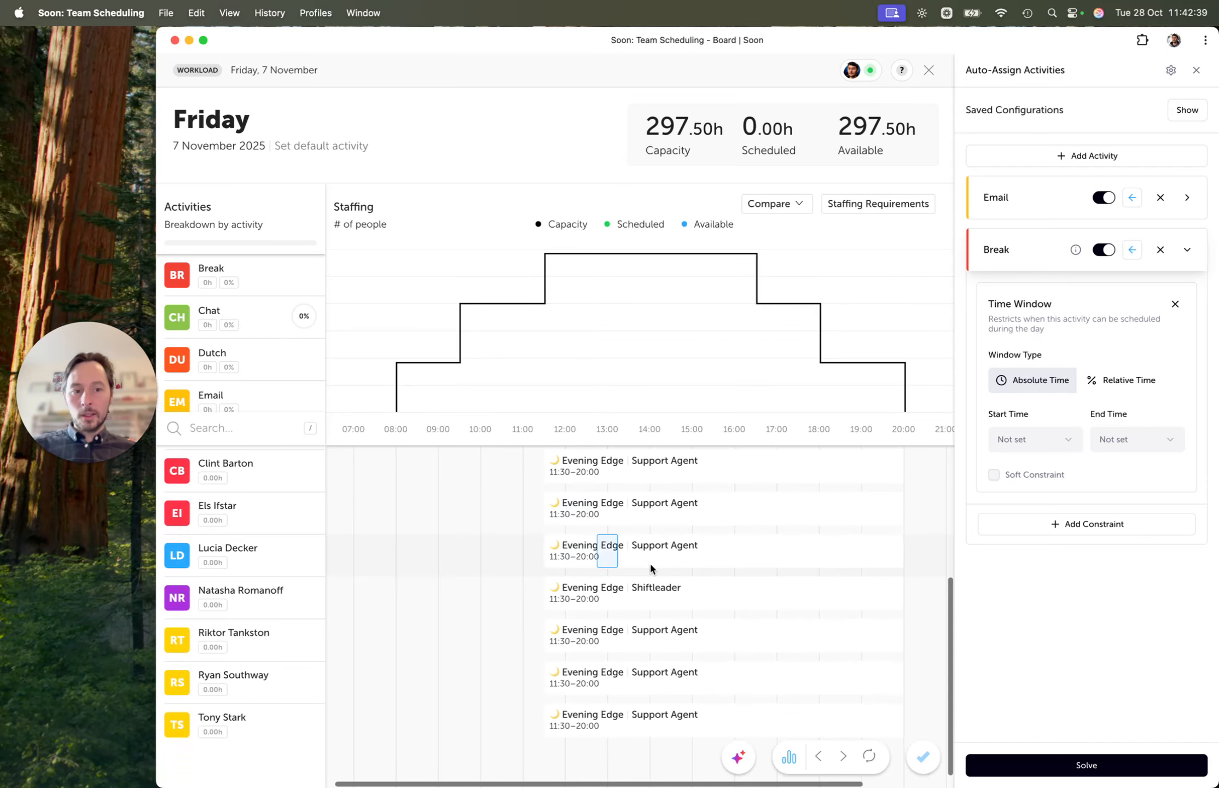
pyautogui.click(1124, 387)
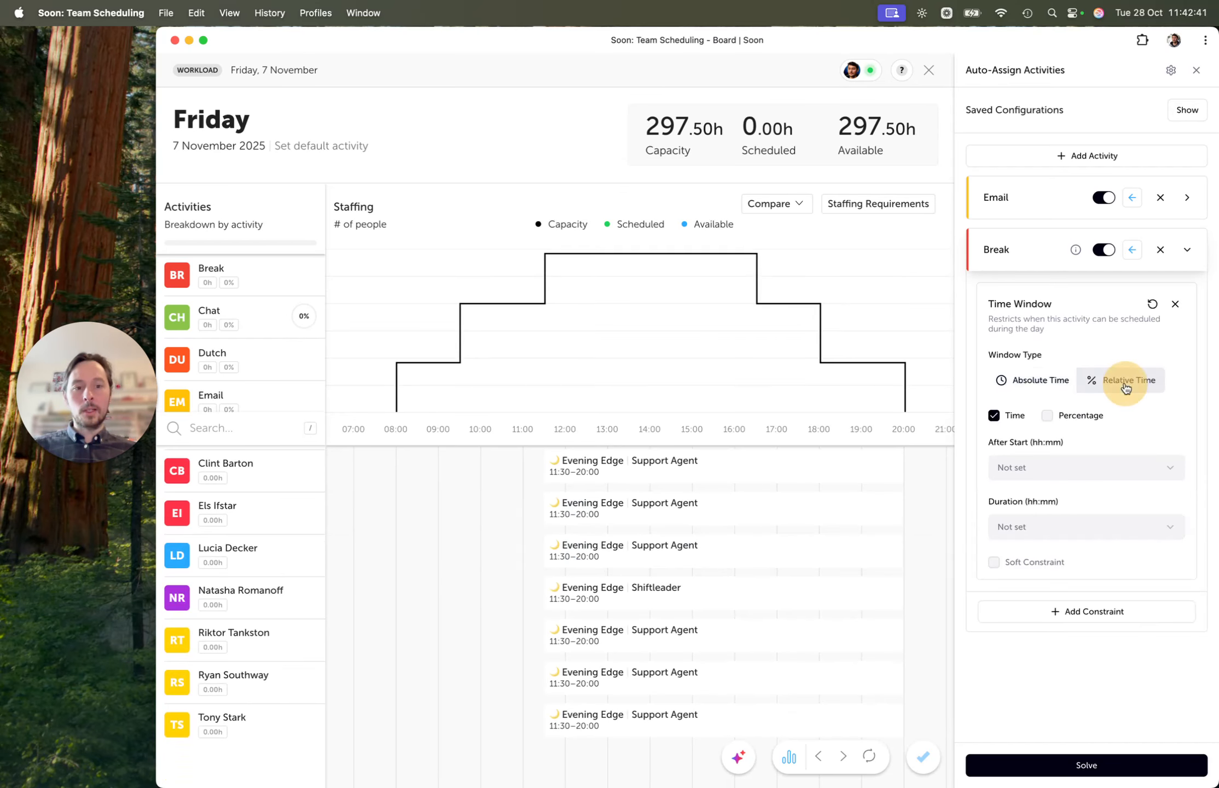
# - Set Break's relative Time Window to start 04:00 after the shift start and have a duration of 01:30
pyautogui.scroll(15, 758, 476)
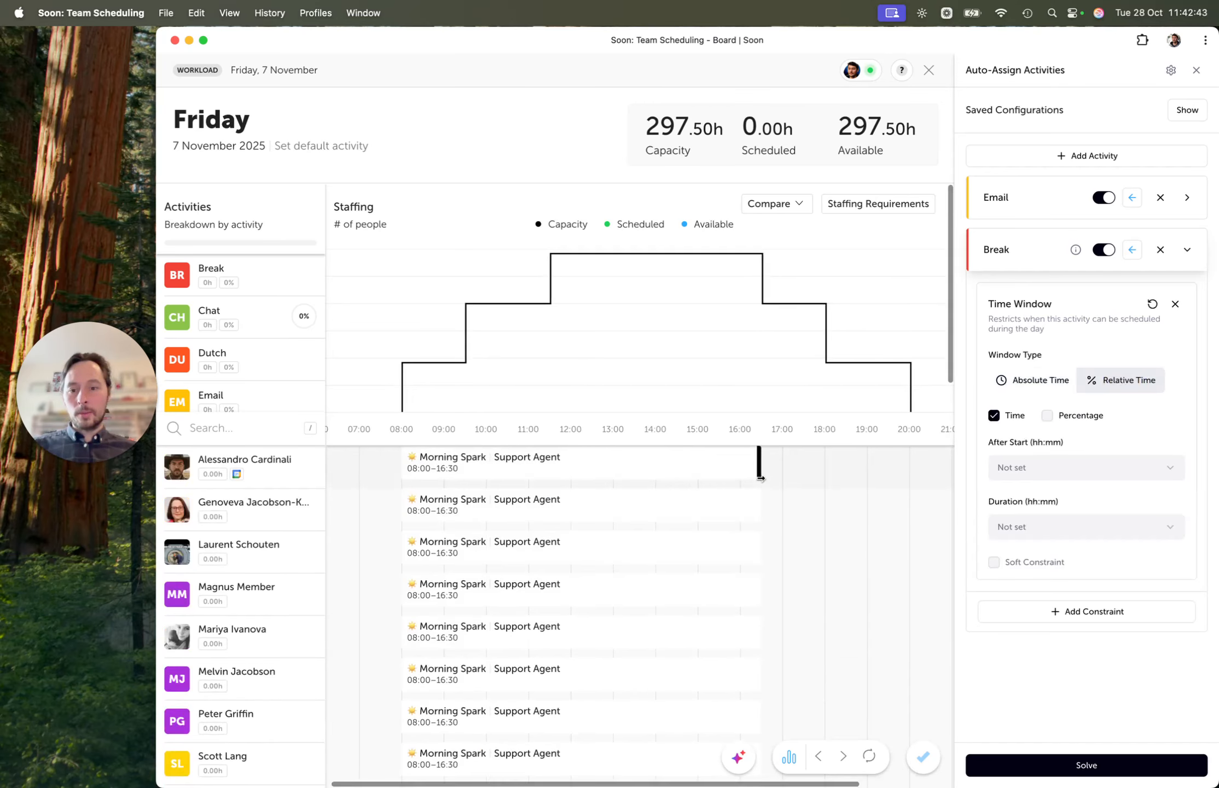
pyautogui.hscroll(-2, 528, 468)
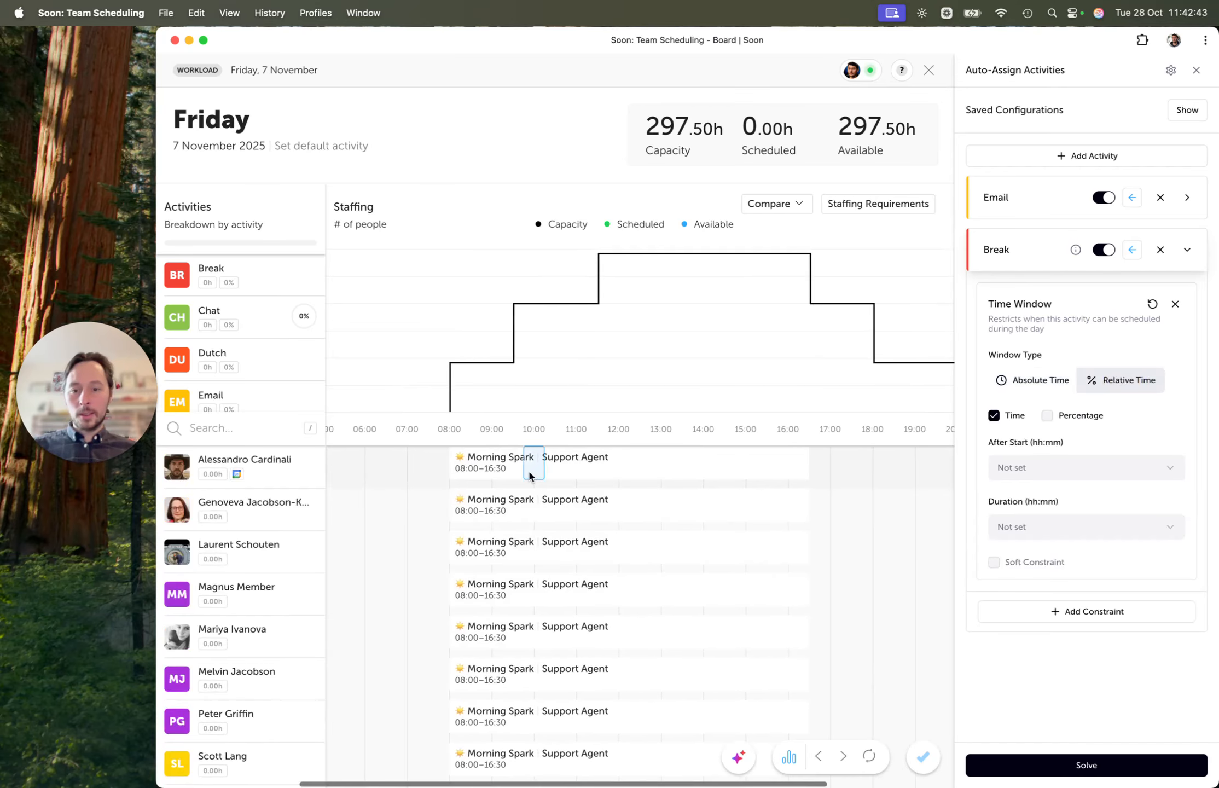
pyautogui.click(1038, 465)
pyautogui.scroll(-5, 1047, 608)
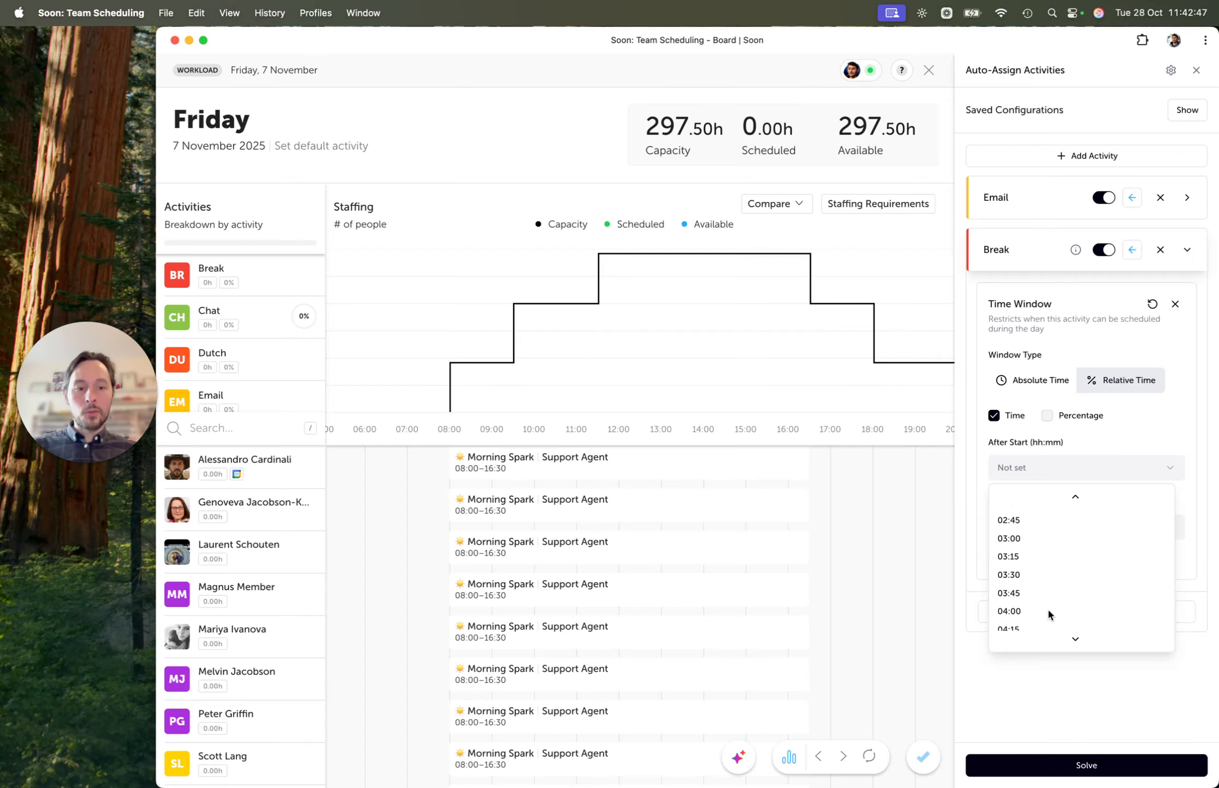
pyautogui.click(1048, 601)
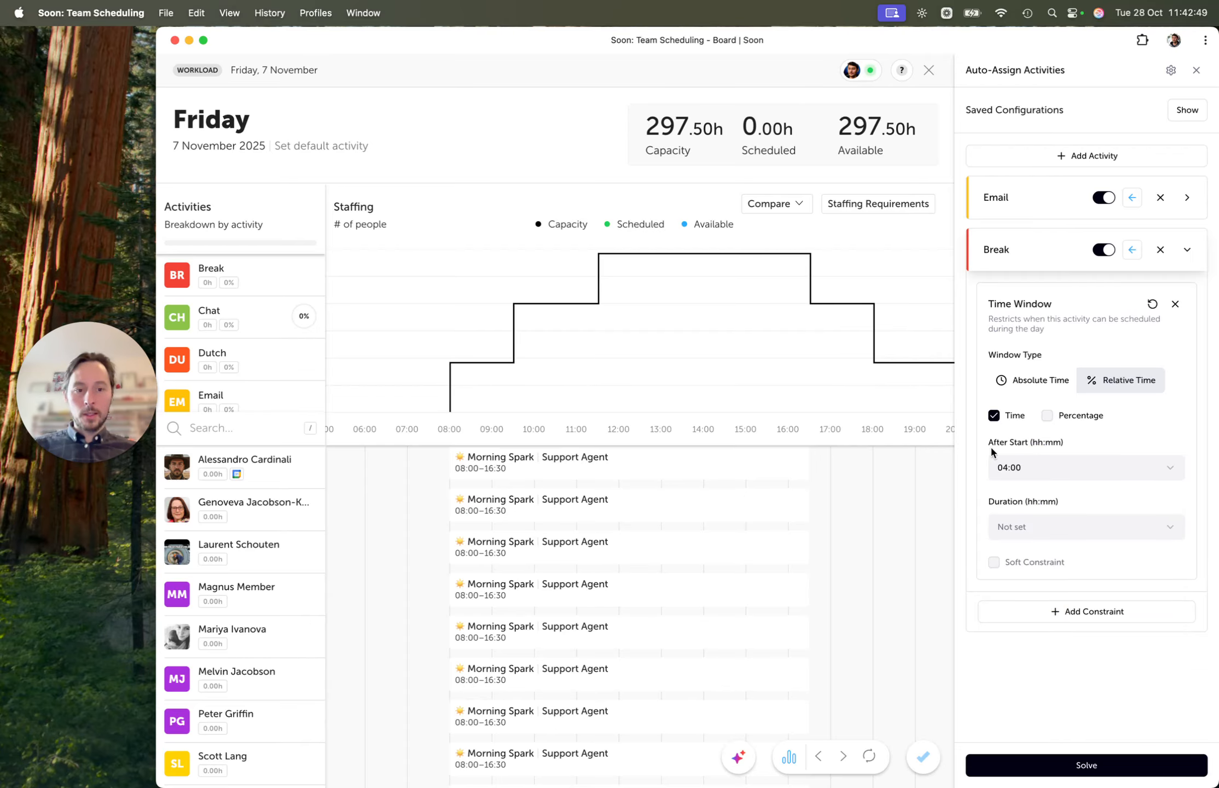
pyautogui.click(1040, 519)
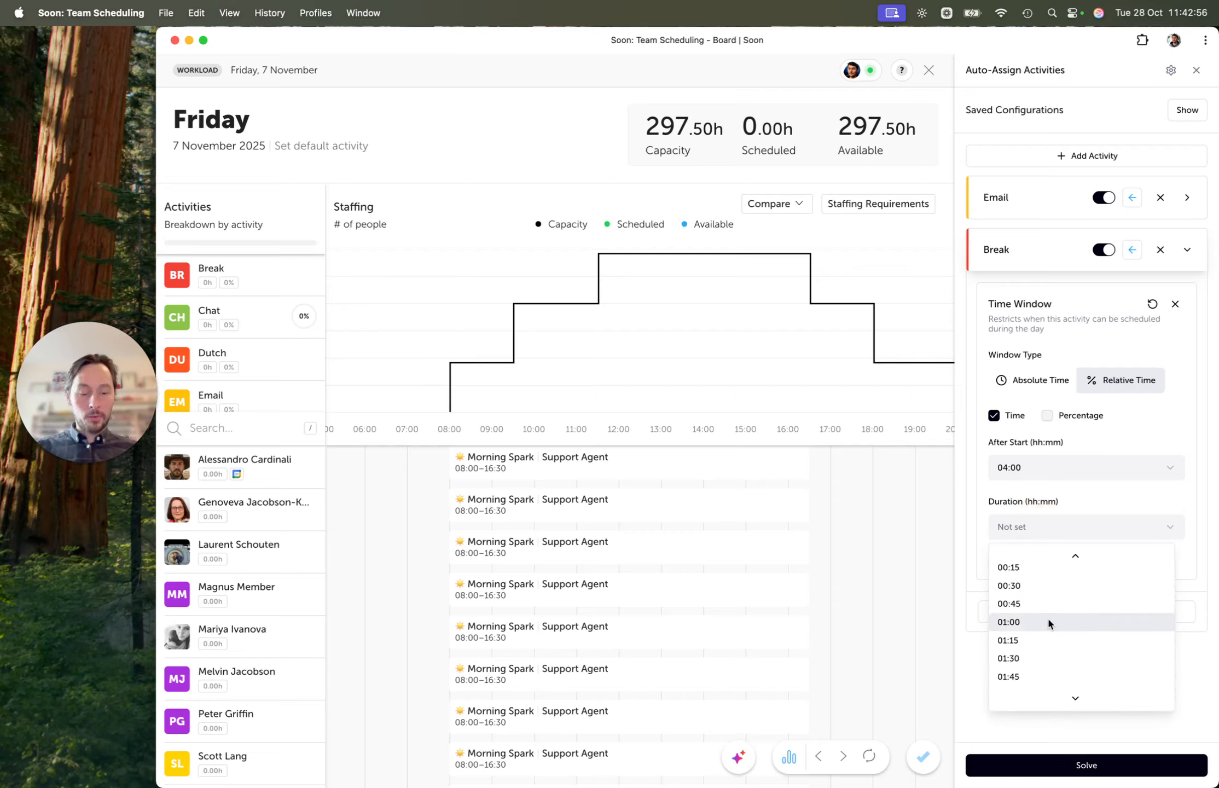
pyautogui.click(1055, 658)
# - Change the After Start time of Break's Time Window to 03:30
pyautogui.click(1069, 468)
pyautogui.scroll(-3, 1059, 569)
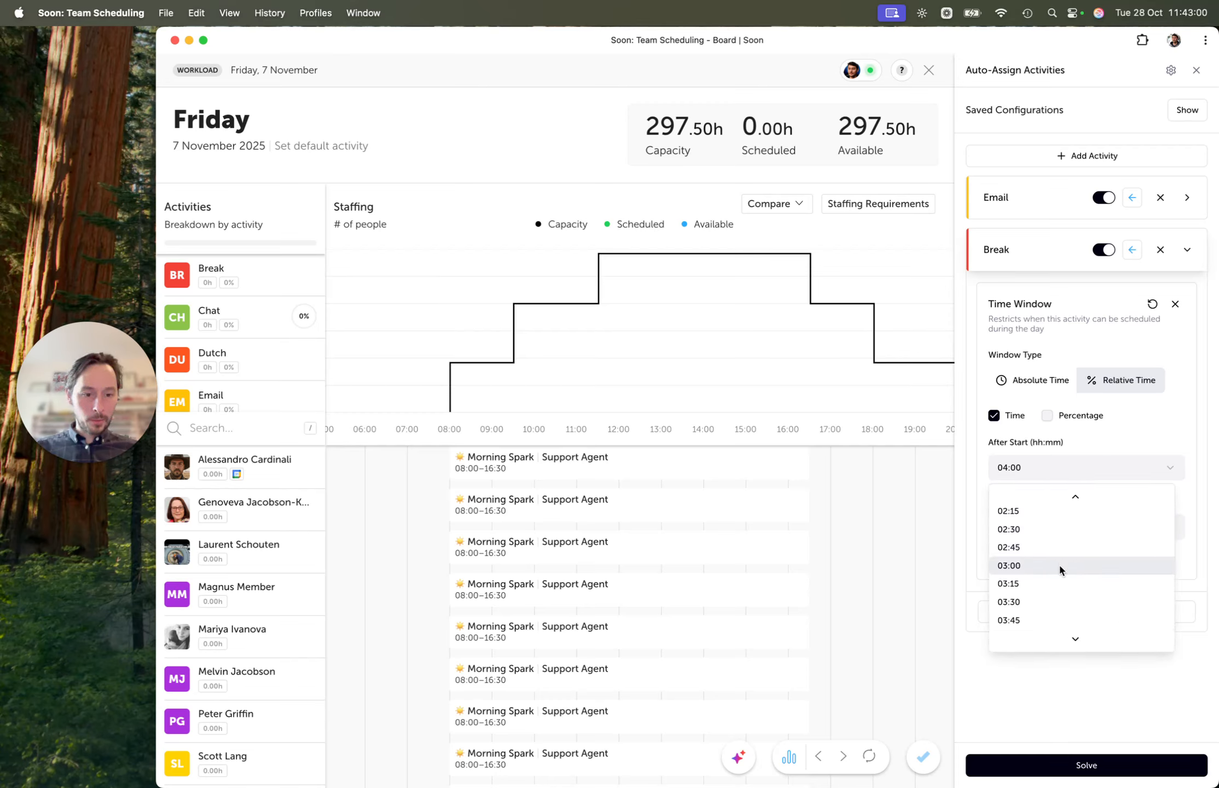
pyautogui.scroll(-2, 1059, 569)
pyautogui.click(1059, 568)
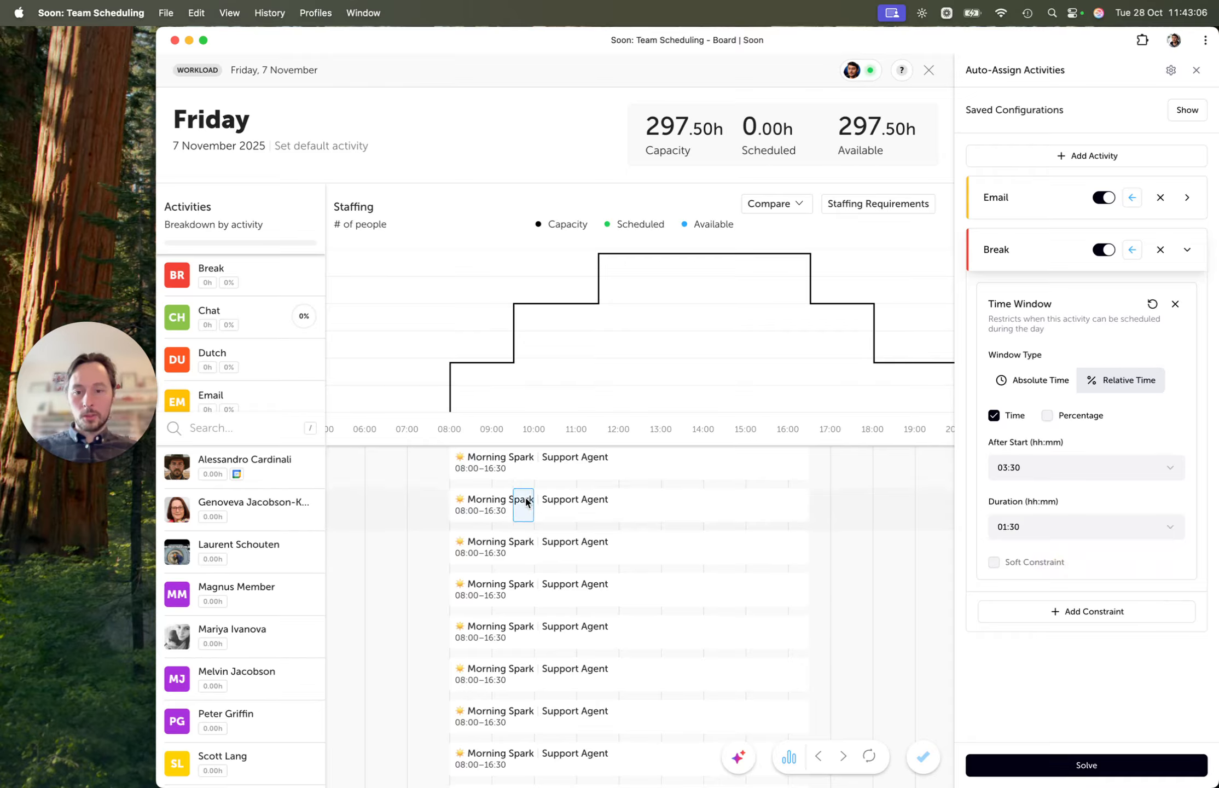
# - Examine the Morning Spark, Midday Boost and Evening Edge shifts to see where the relative break window falls
pyautogui.scroll(-2, 542, 547)
pyautogui.scroll(2, 572, 559)
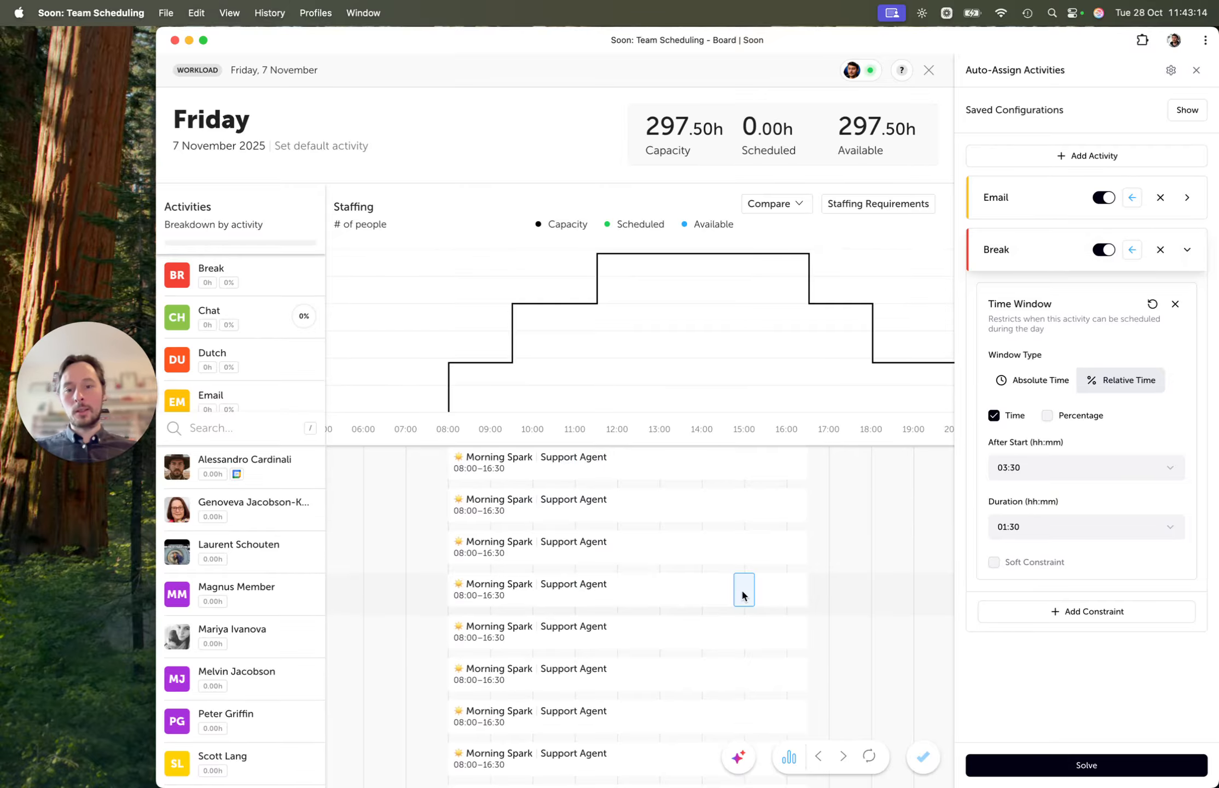
pyautogui.scroll(-8, 741, 589)
pyautogui.scroll(-10, 740, 588)
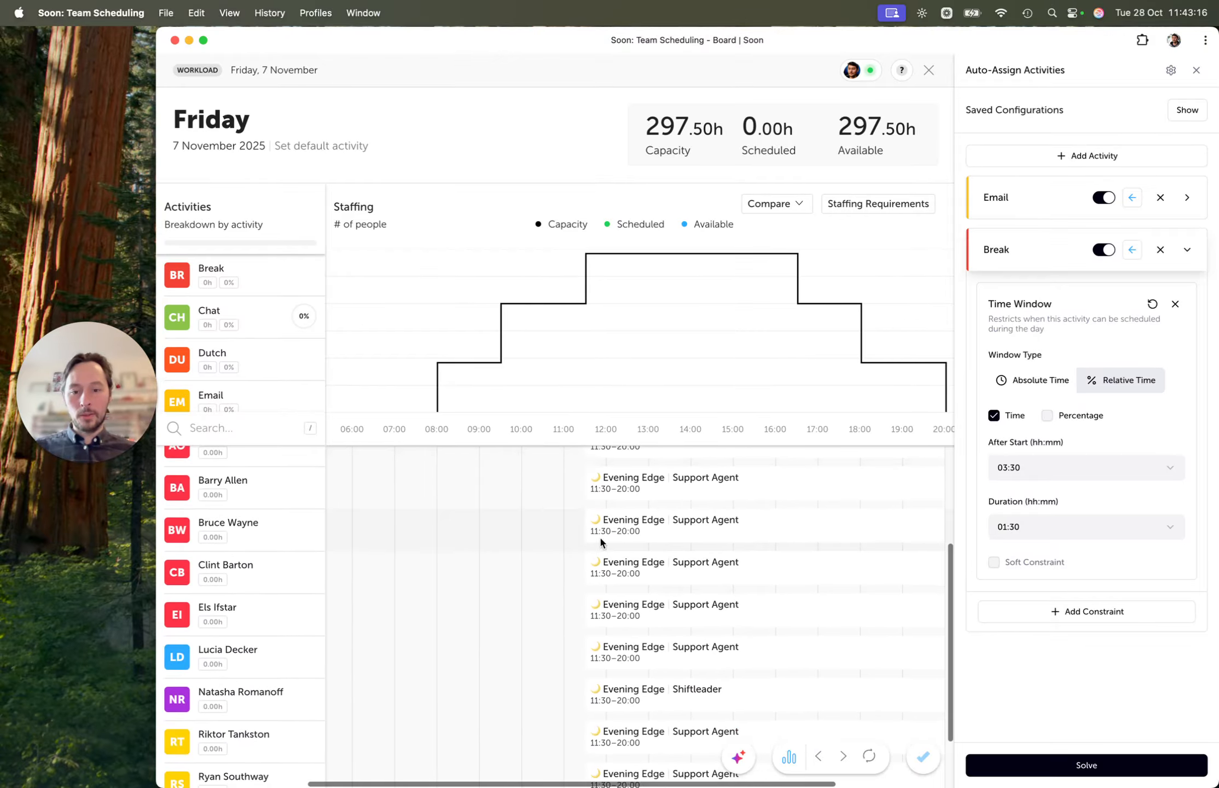
pyautogui.scroll(5, 624, 495)
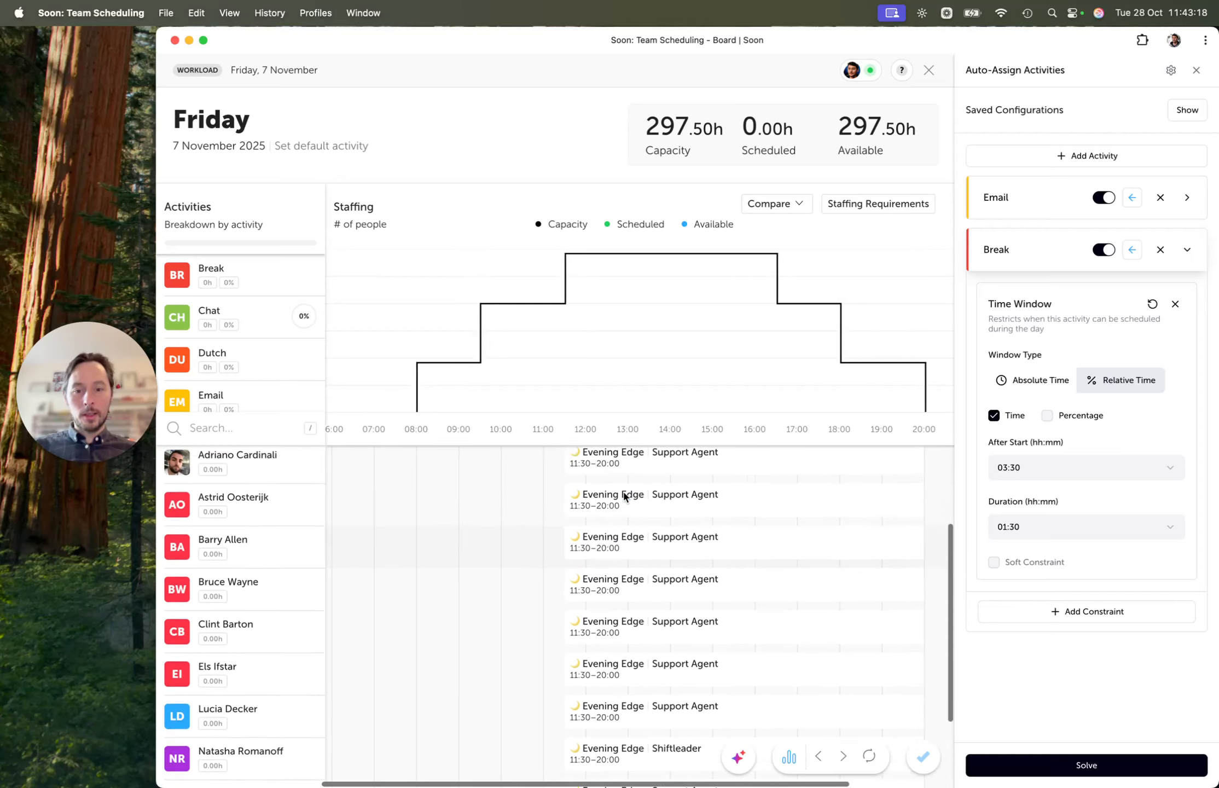
pyautogui.scroll(-1, 624, 496)
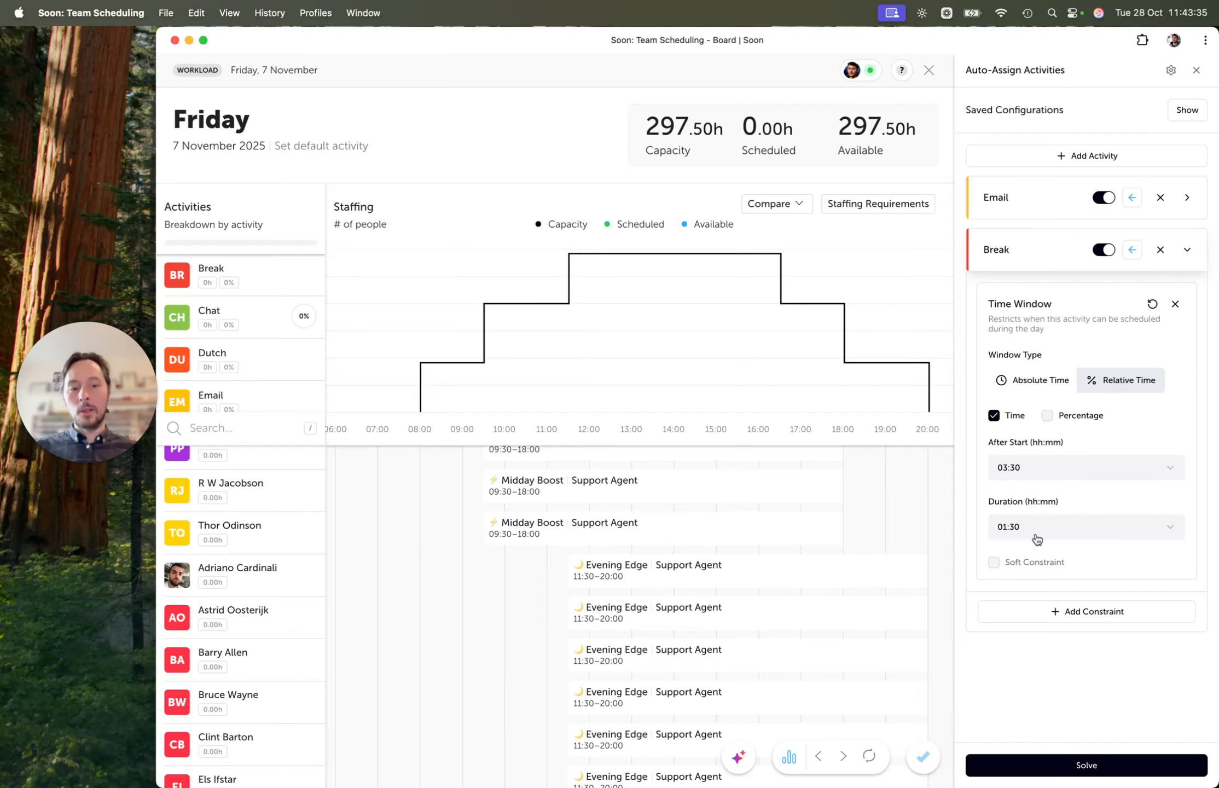
pyautogui.scroll(-5, 802, 642)
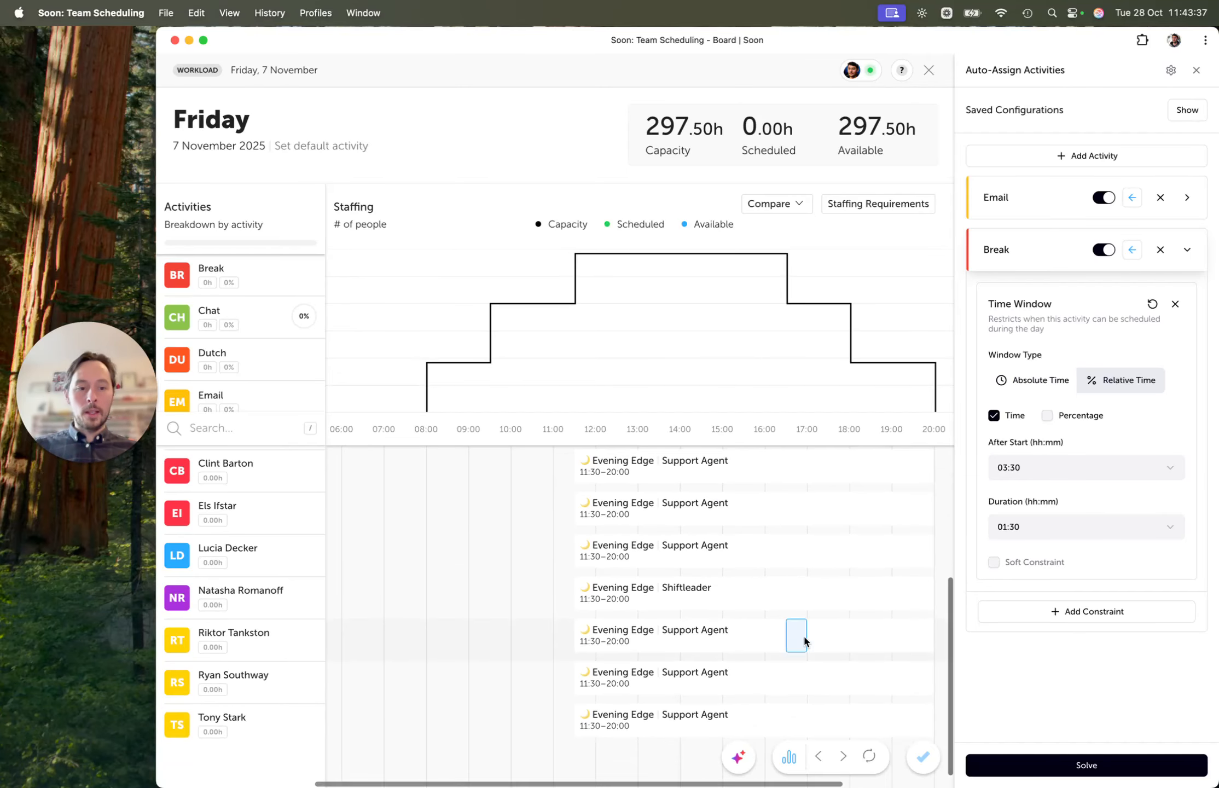
# - Add a Consecutive Time constraint to the Break activity
pyautogui.click(1062, 612)
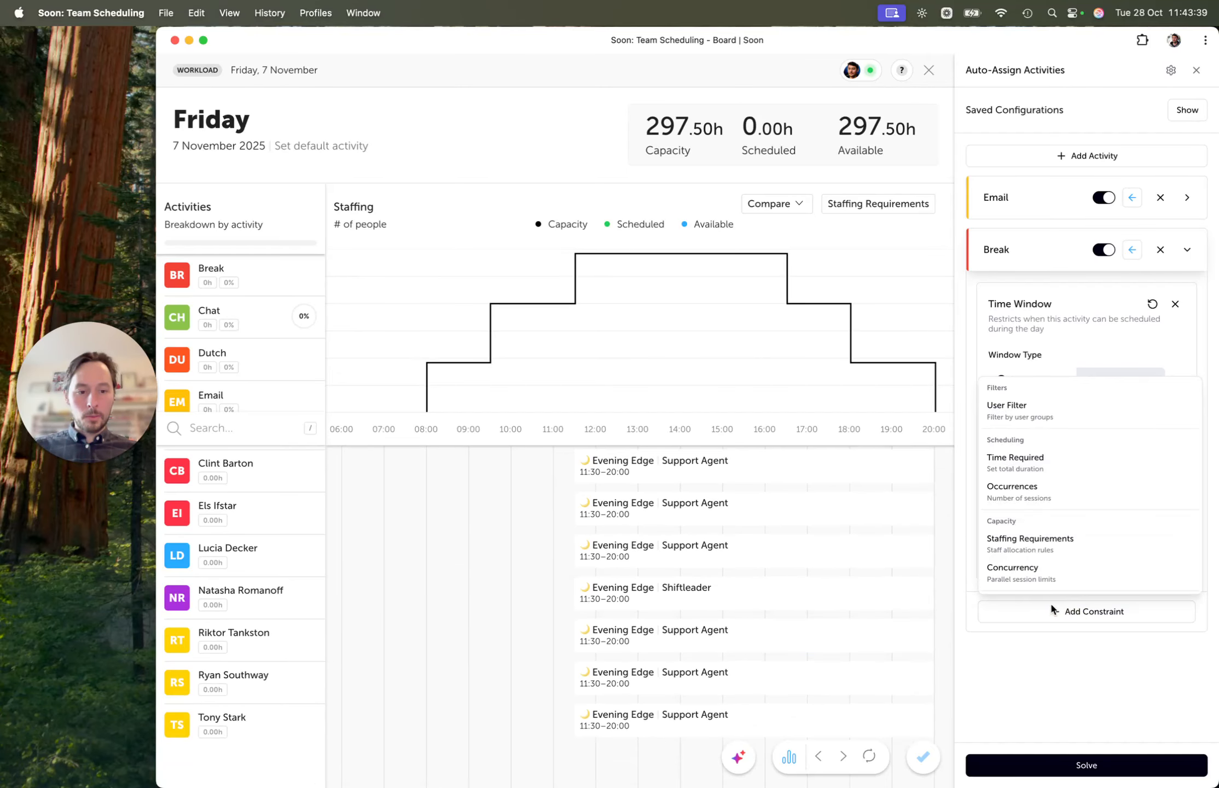
pyautogui.click(1048, 657)
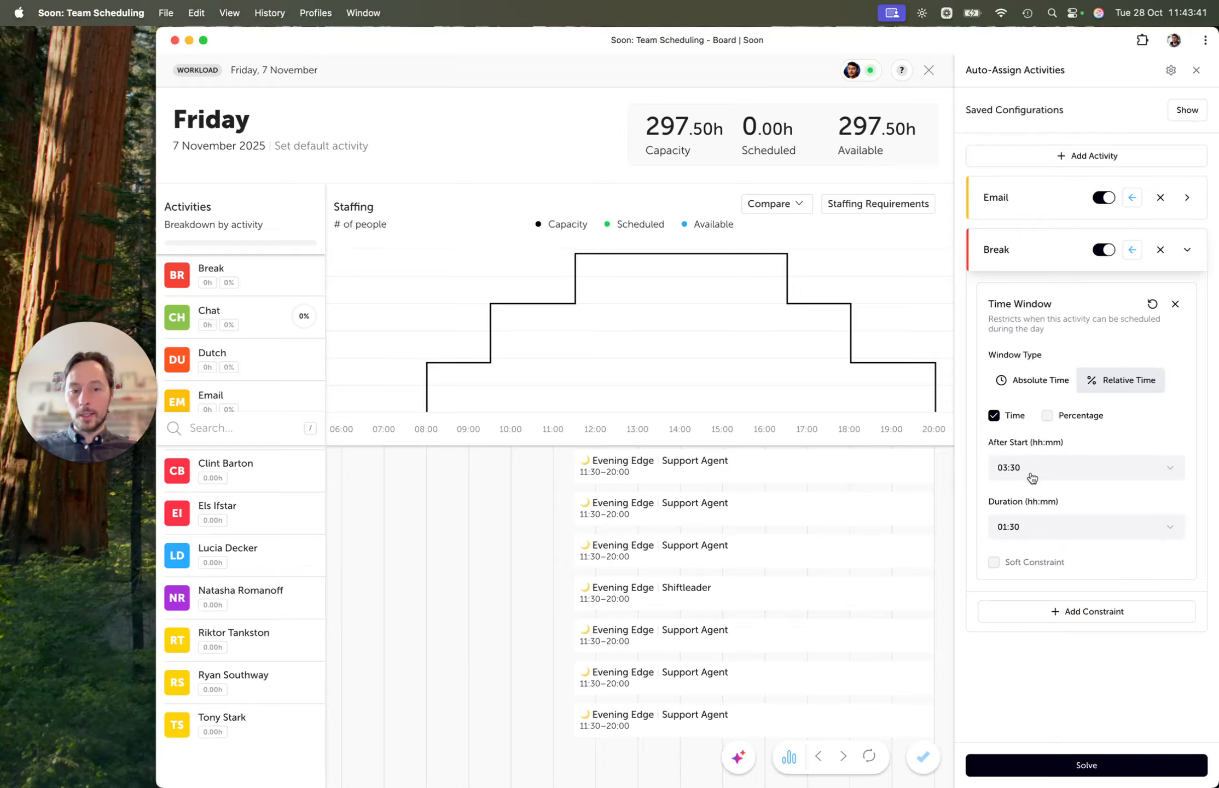
pyautogui.click(1076, 612)
pyautogui.scroll(-2, 1086, 576)
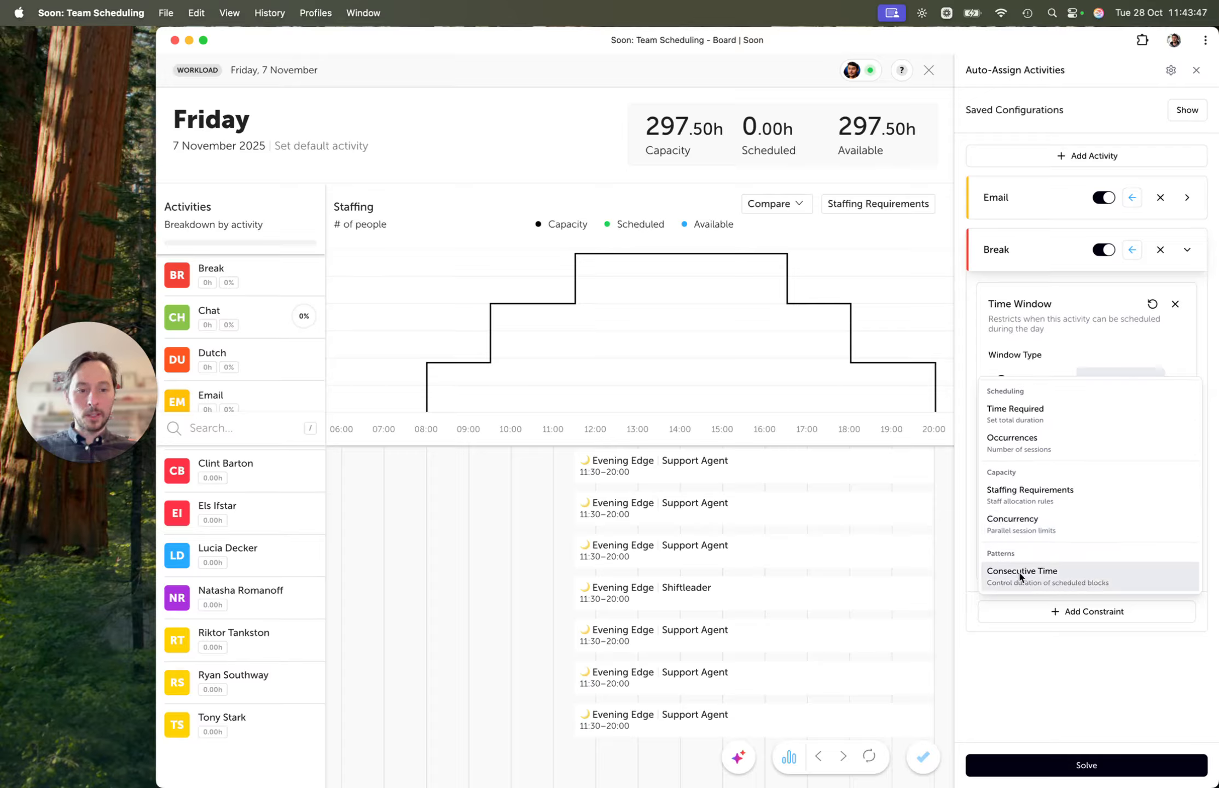
pyautogui.scroll(2, 1032, 548)
pyautogui.scroll(-2, 1034, 563)
pyautogui.click(1046, 570)
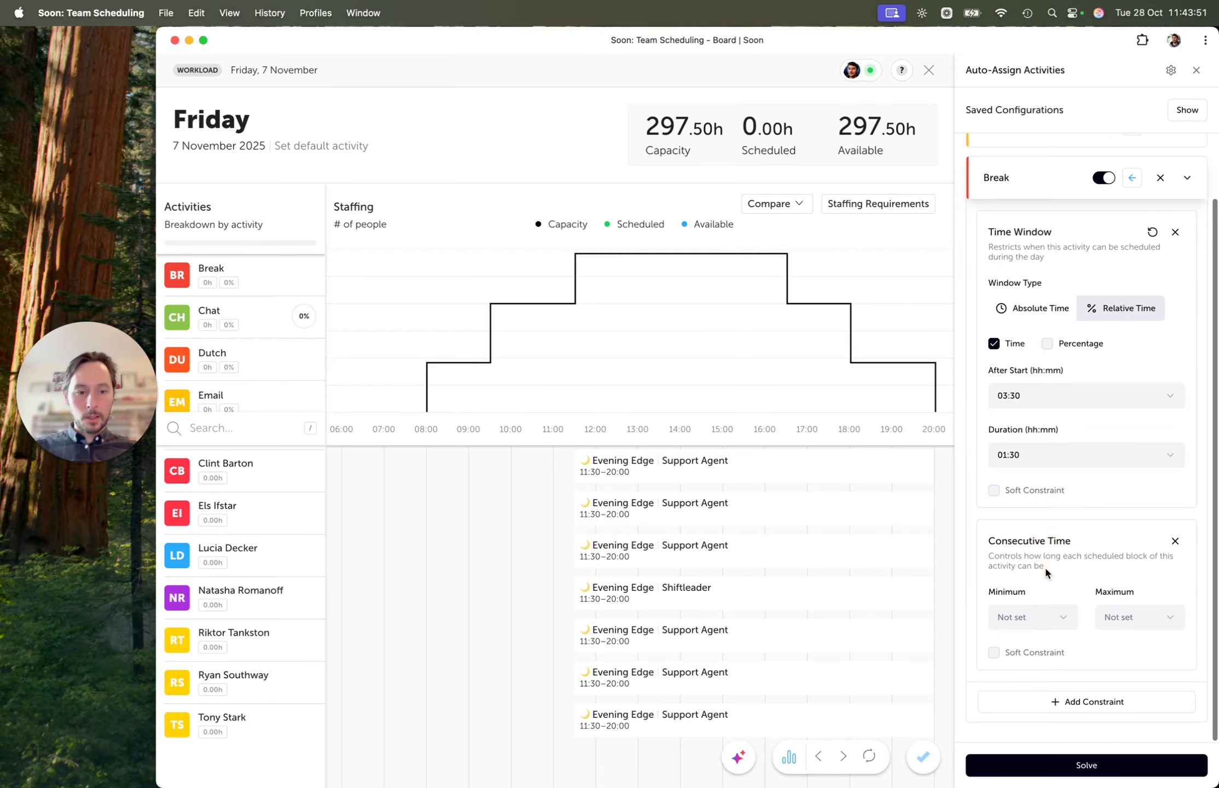
# - Set both the minimum and maximum of Break's Consecutive Time constraint to 30 min
pyautogui.click(1129, 619)
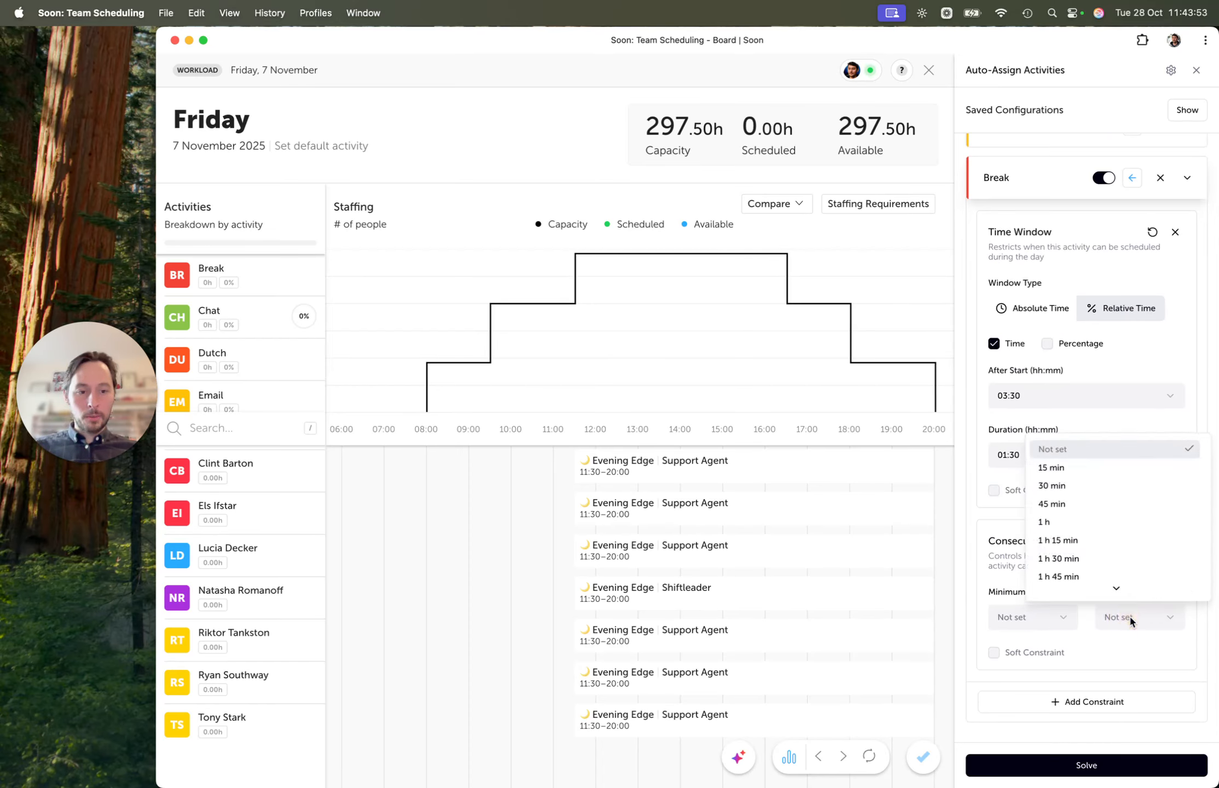
pyautogui.click(1090, 483)
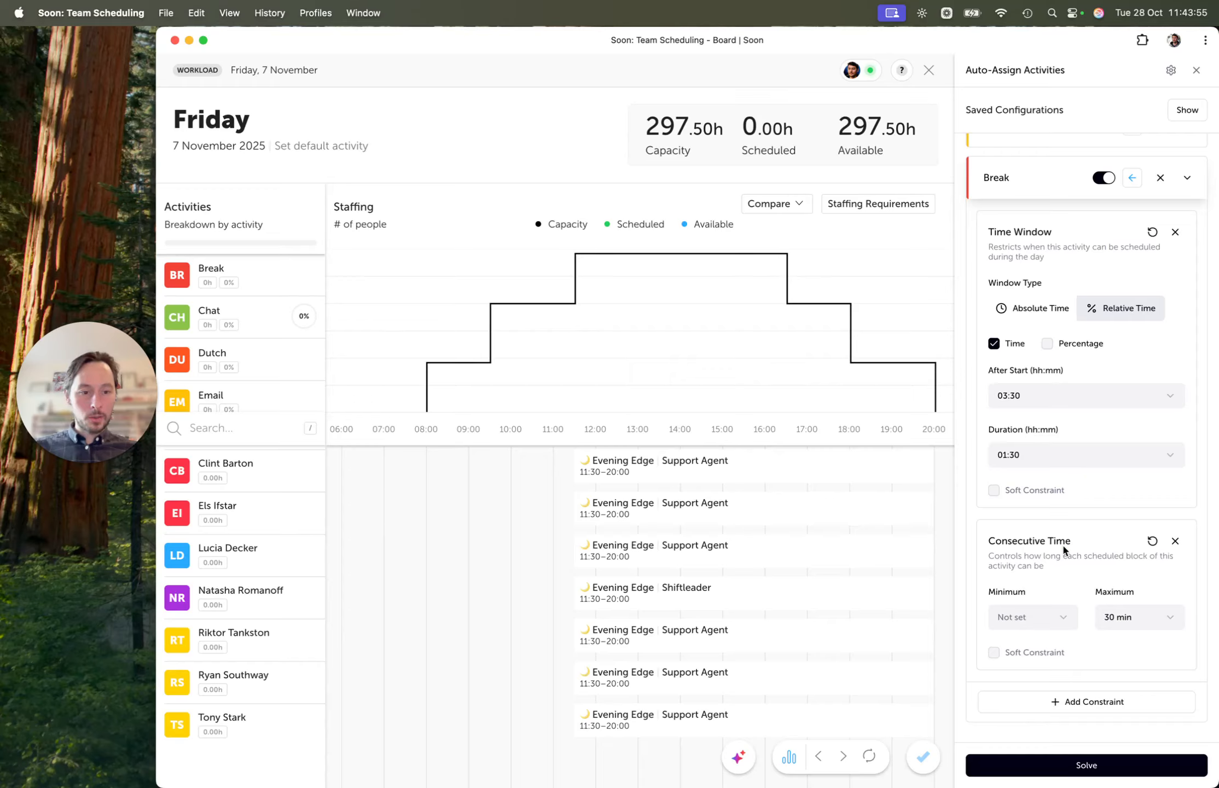
pyautogui.click(1008, 612)
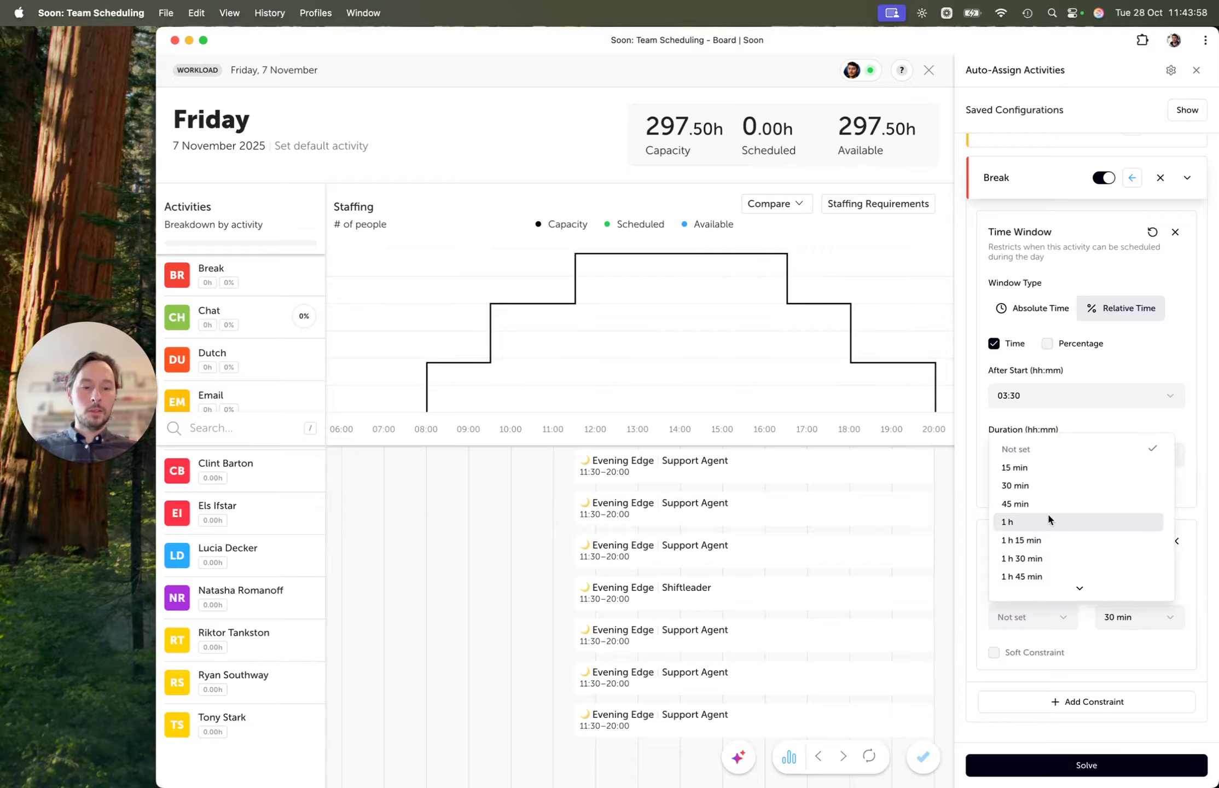
pyautogui.click(1041, 485)
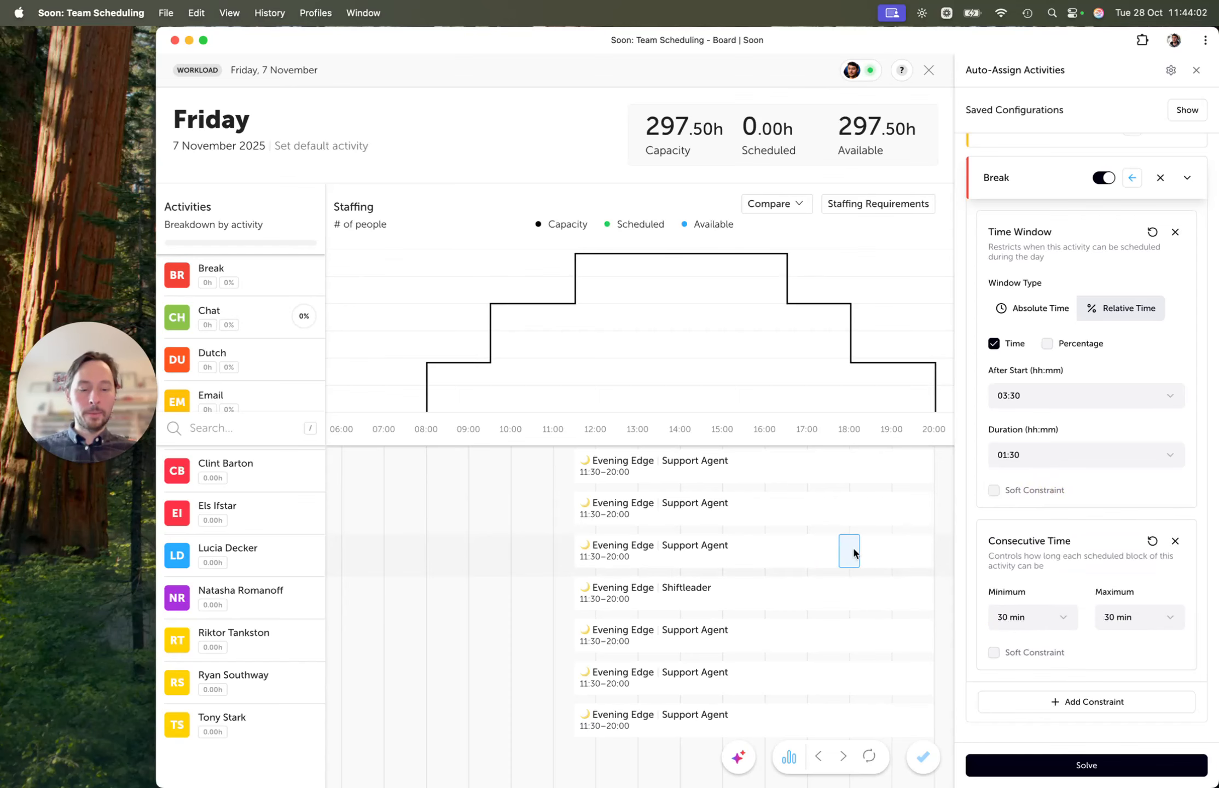
# - Add an Occurrences constraint to Break, calculated per user, with minimum 1 and maximum 1
pyautogui.scroll(5, 852, 547)
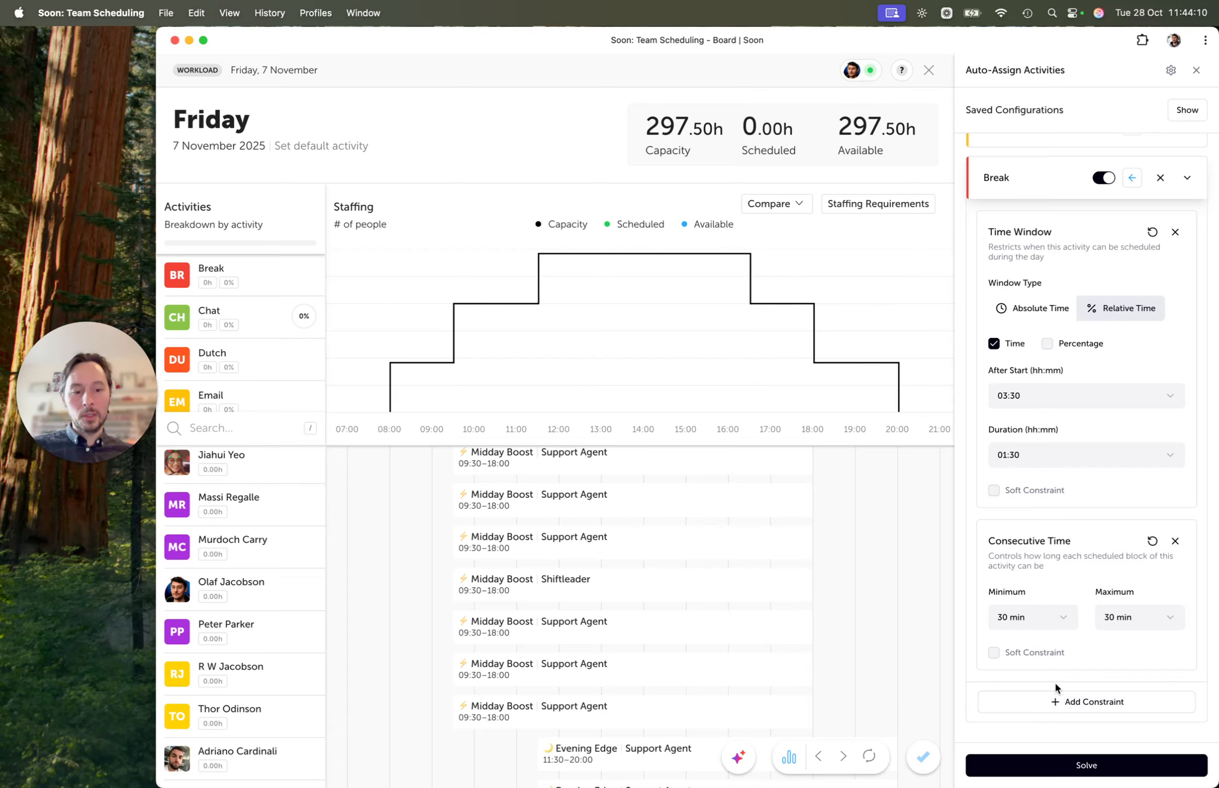
pyautogui.click(1069, 701)
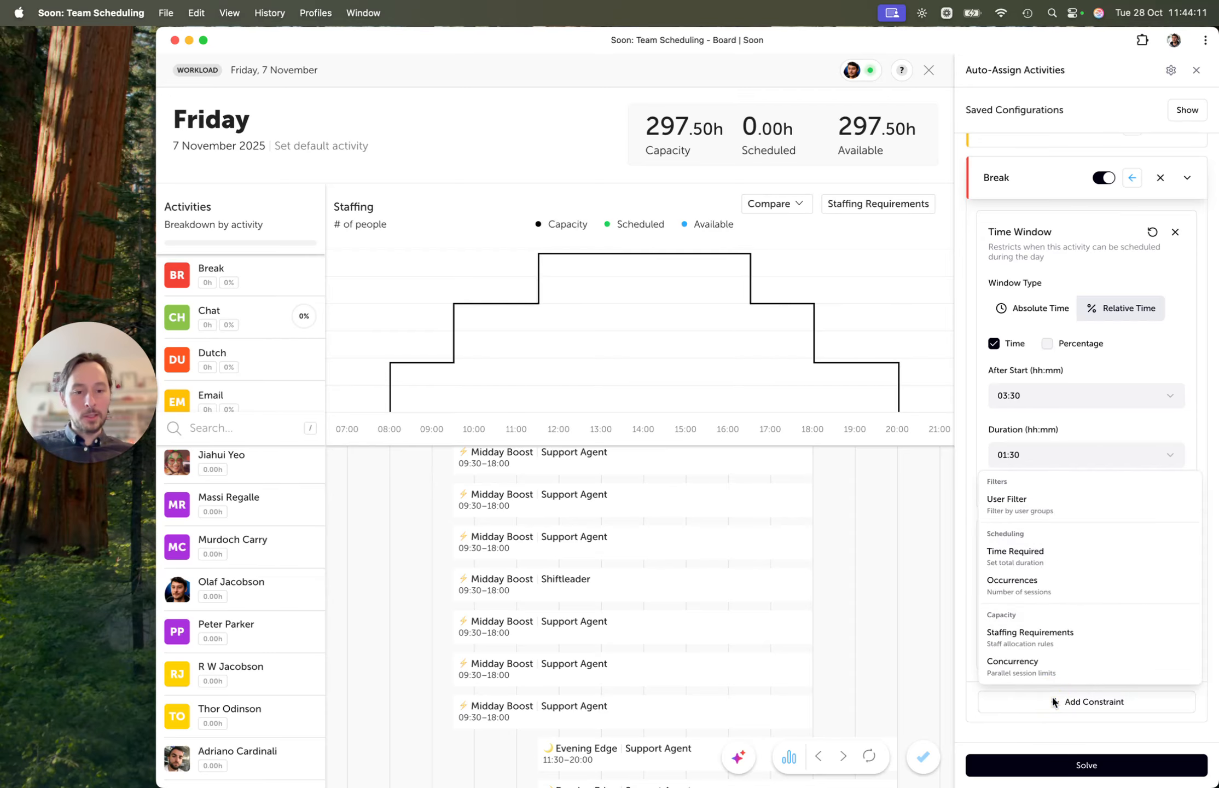
pyautogui.click(1068, 584)
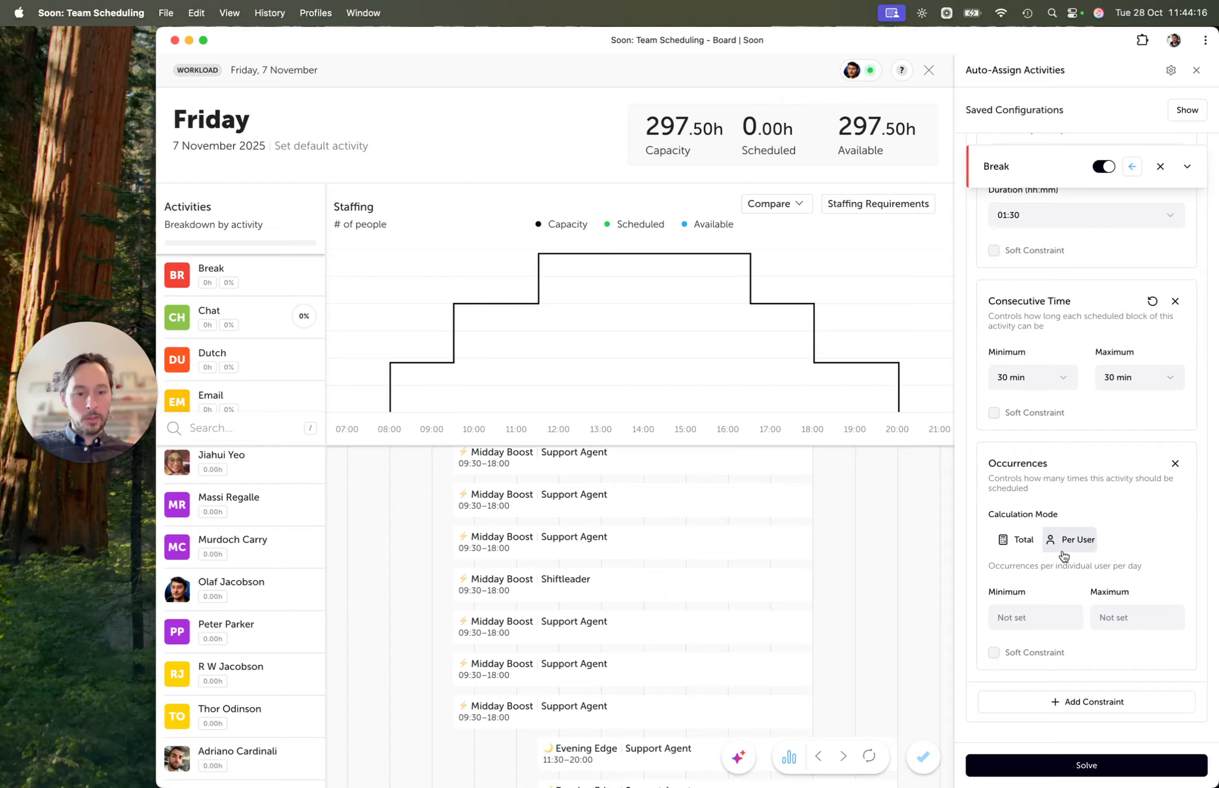
pyautogui.click(1037, 619)
pyautogui.write('1')
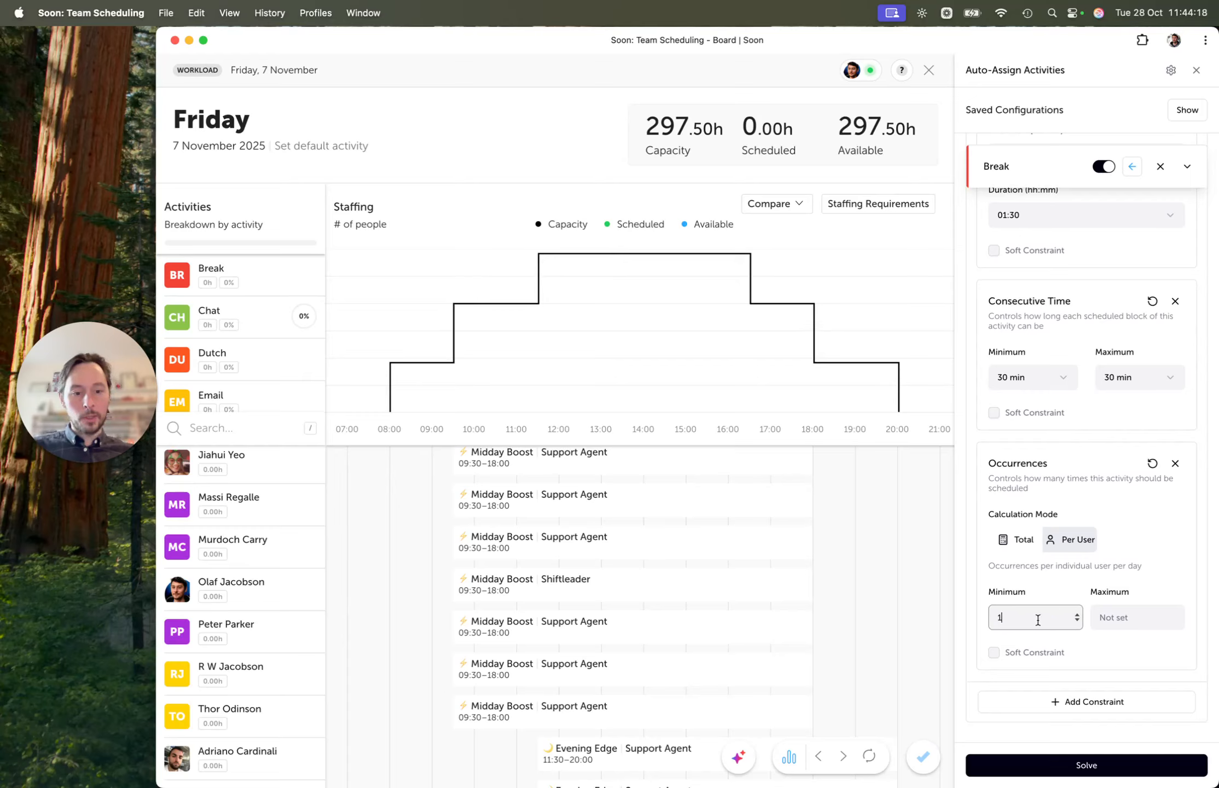
pyautogui.click(1095, 622)
pyautogui.write('1')
pyautogui.click(1112, 587)
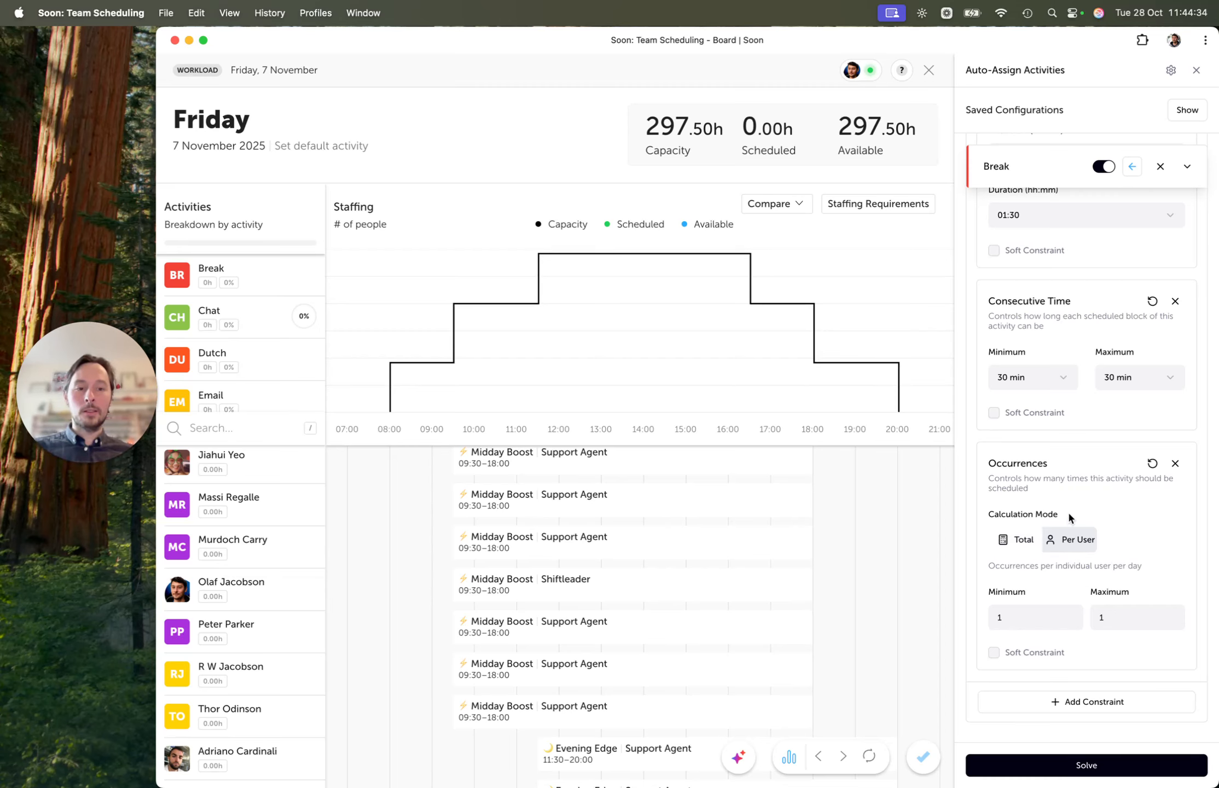
# - Review Break's constraints, solve the Email and Break assignments together, and check the scheduled breaks
pyautogui.scroll(6, 1046, 464)
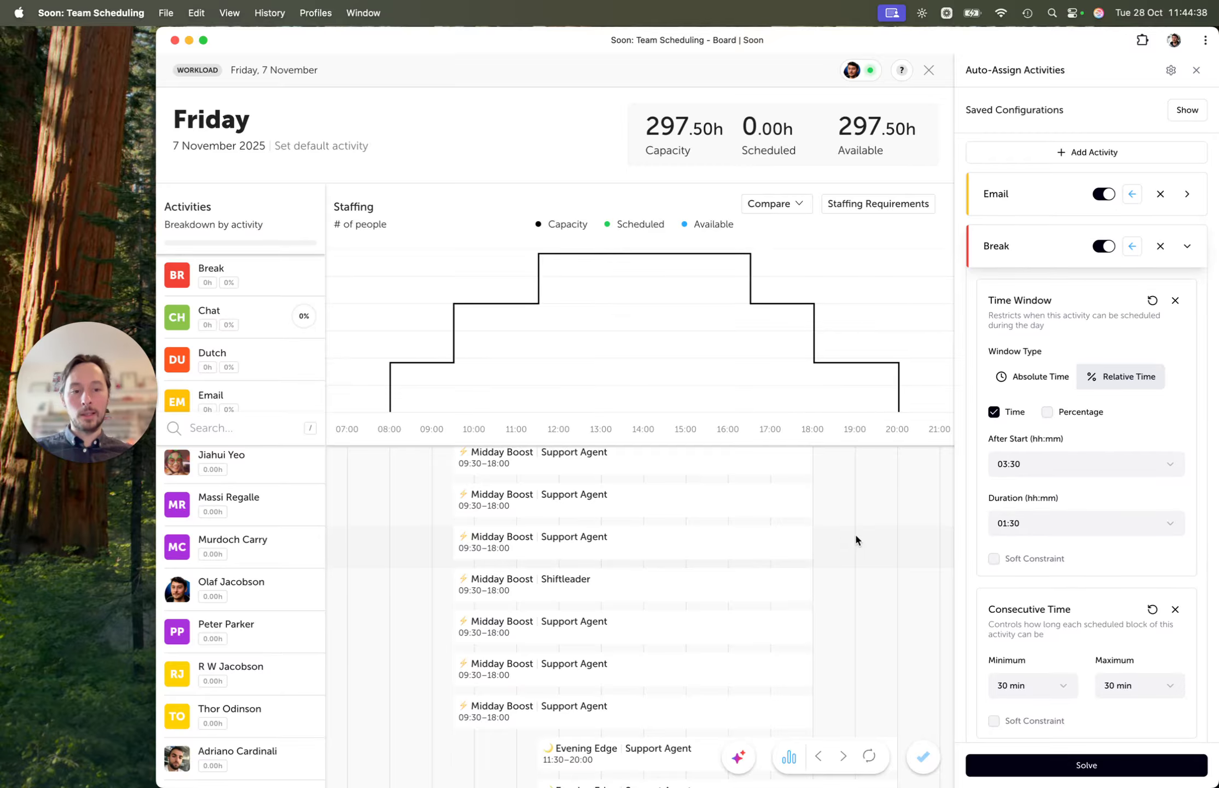
pyautogui.scroll(-3, 875, 551)
pyautogui.scroll(-2, 877, 556)
pyautogui.scroll(-5, 1037, 582)
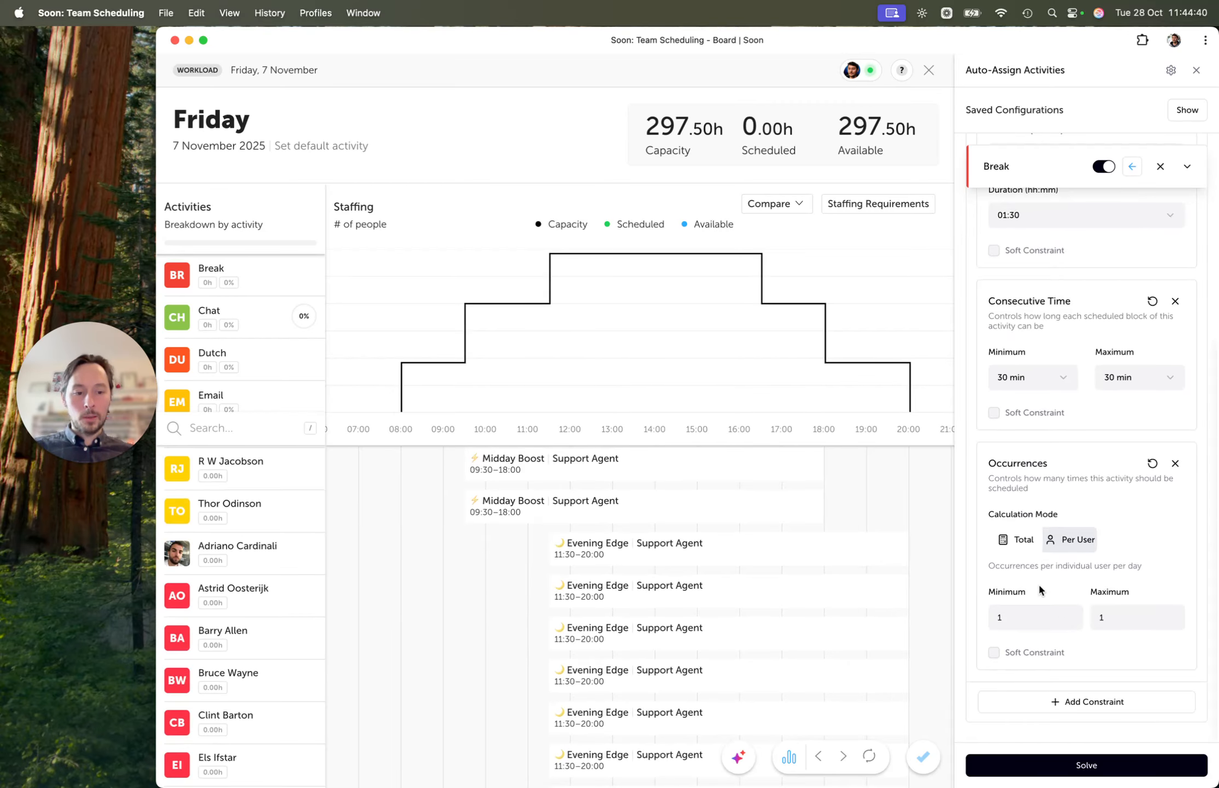
pyautogui.scroll(5, 1038, 582)
pyautogui.click(1072, 766)
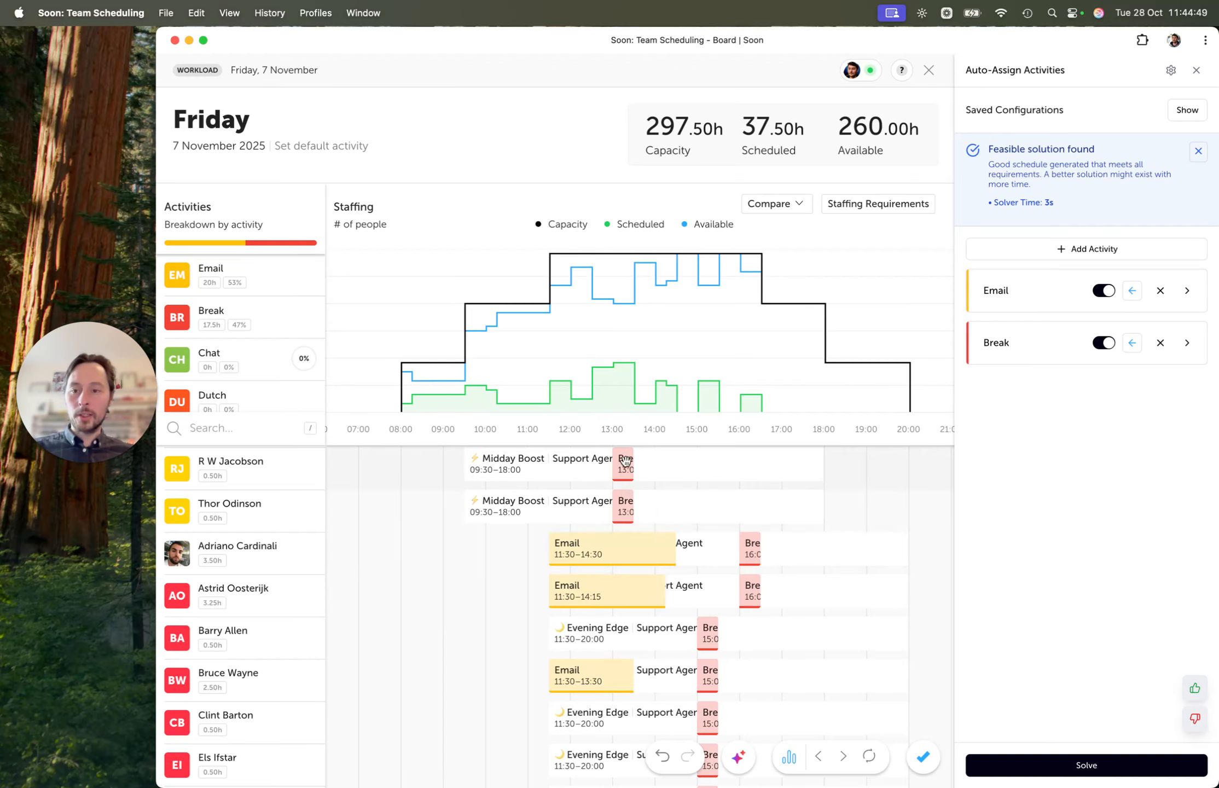
pyautogui.scroll(-1, 739, 575)
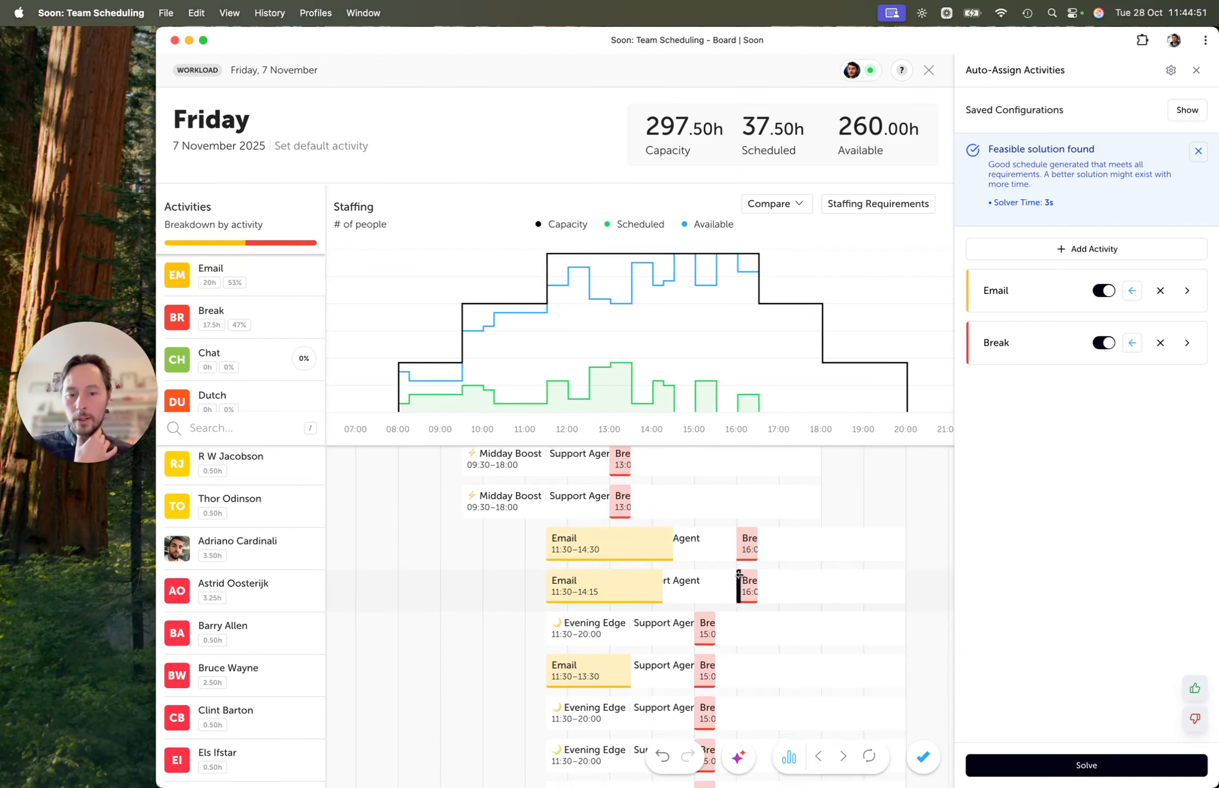
# - Examine the scheduled breaks across the morning, midday and evening shifts, including Break's own staffing graph
pyautogui.scroll(-5, 739, 574)
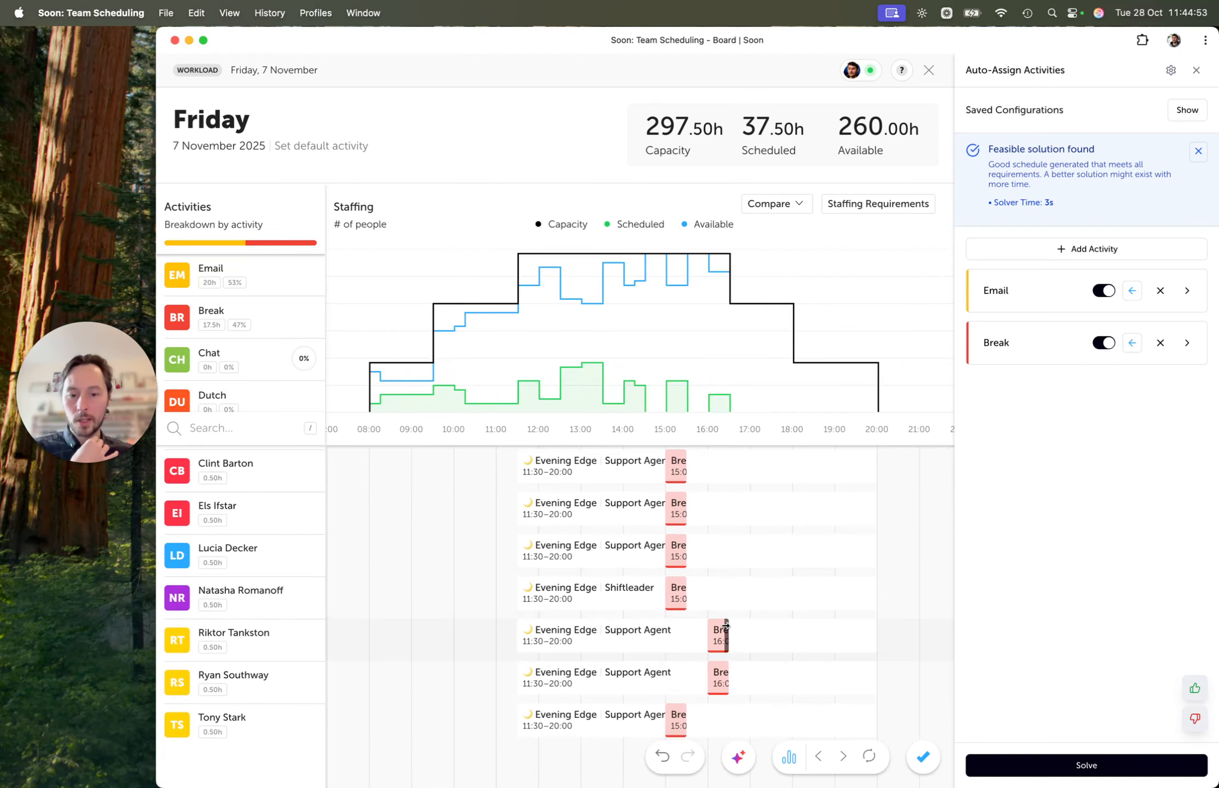
pyautogui.scroll(10, 670, 625)
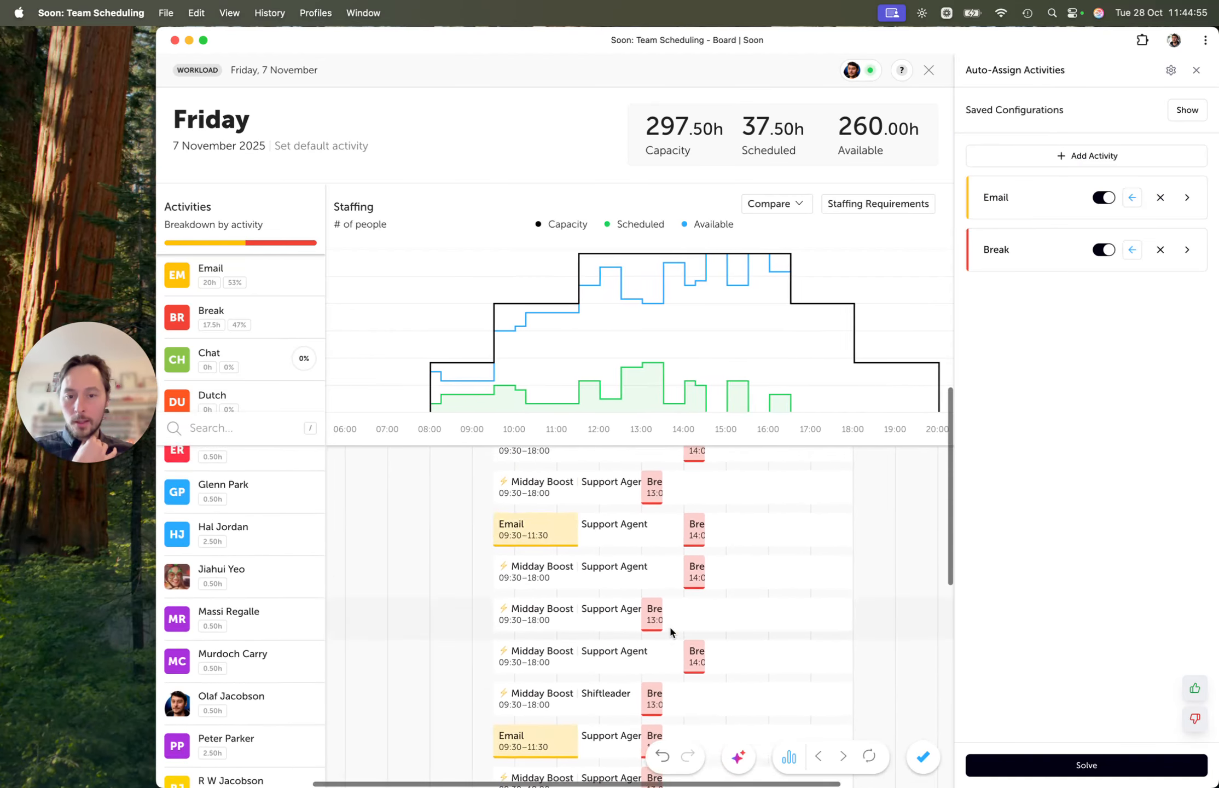
pyautogui.scroll(6, 669, 625)
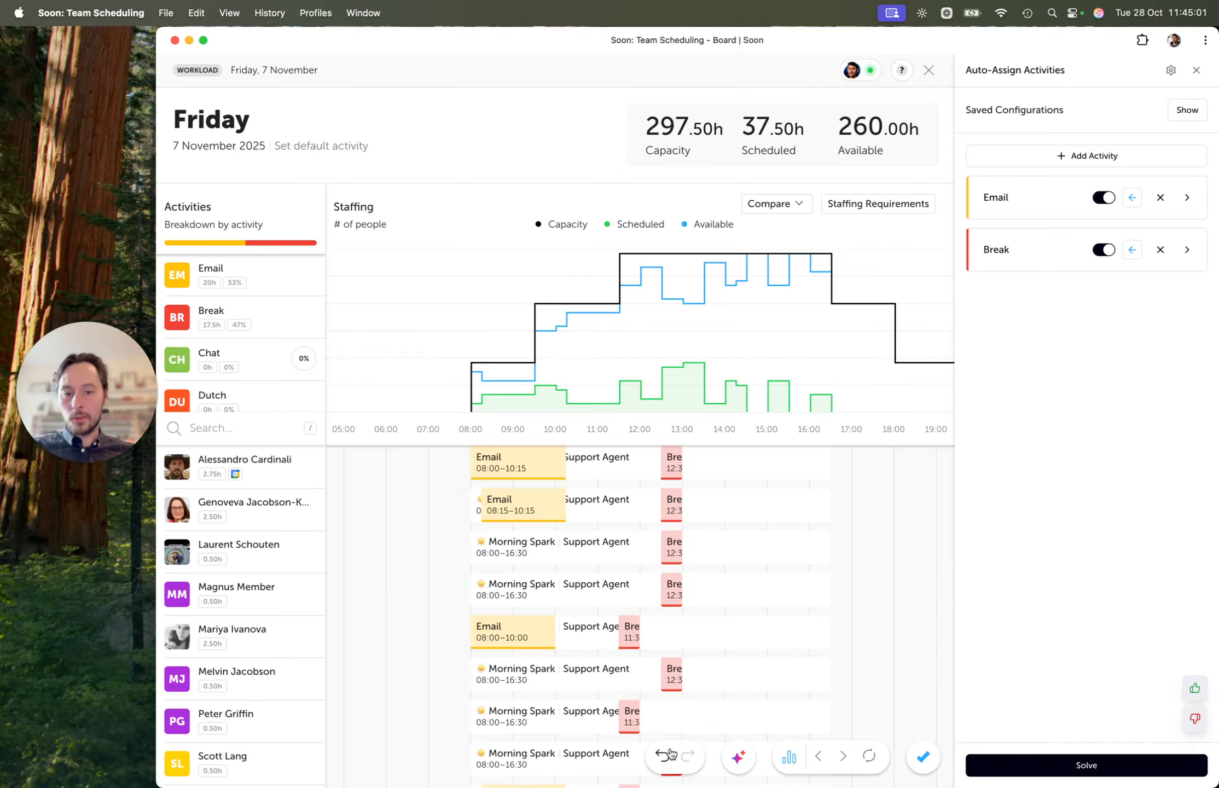
pyautogui.scroll(-4, 681, 556)
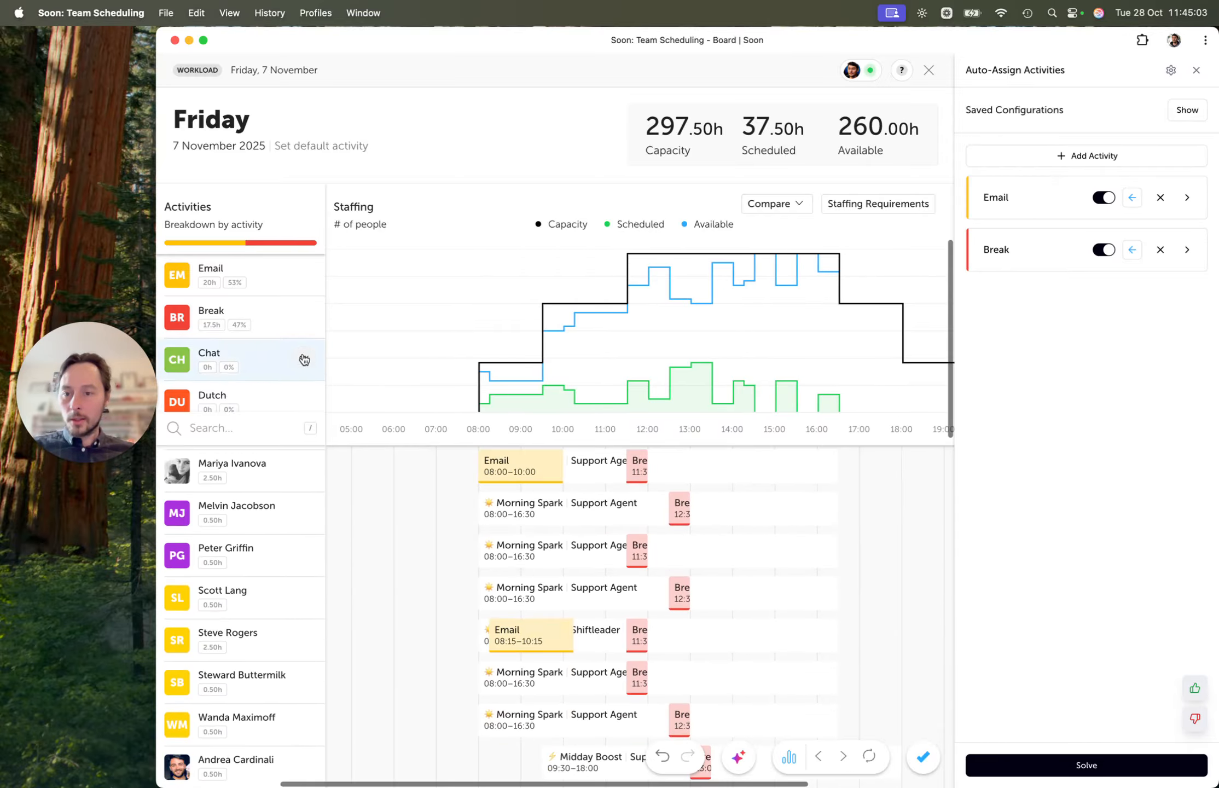
pyautogui.click(291, 318)
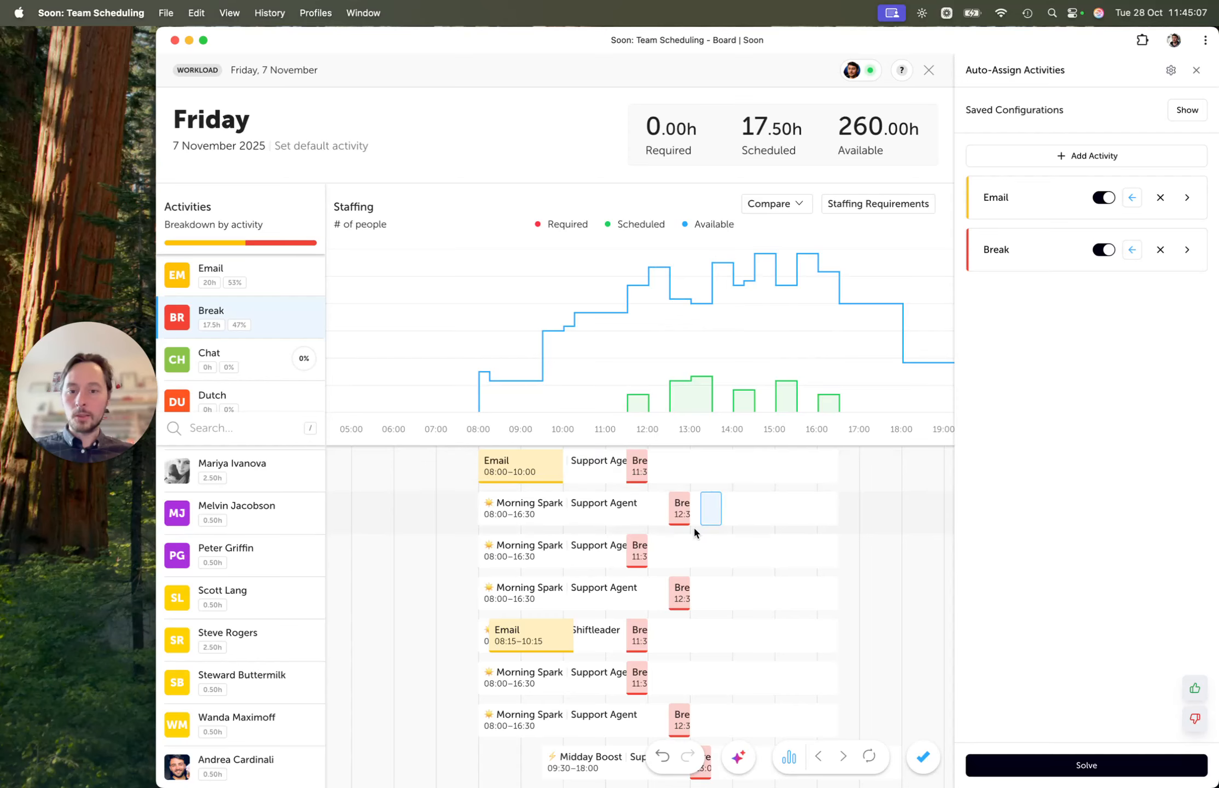
pyautogui.scroll(-10, 693, 525)
pyautogui.scroll(-10, 677, 545)
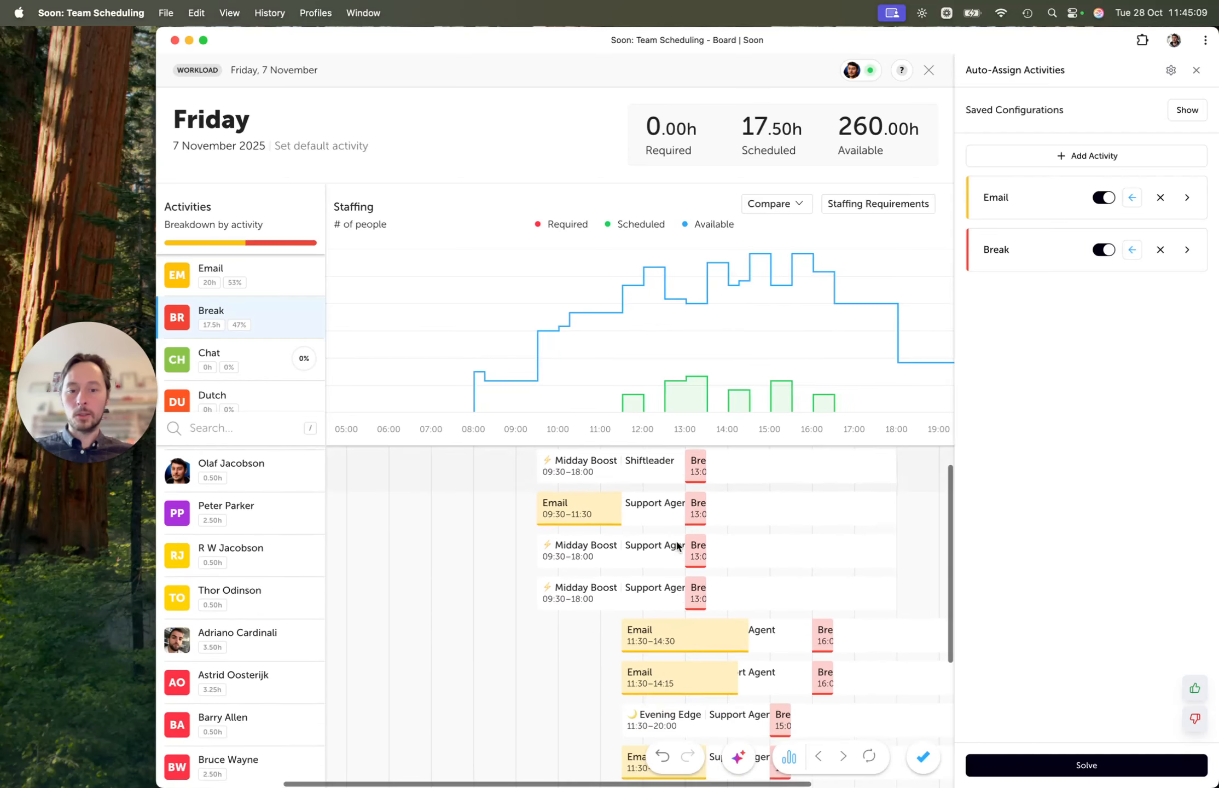
pyautogui.hscroll(2, 750, 559)
pyautogui.hscroll(2, 713, 502)
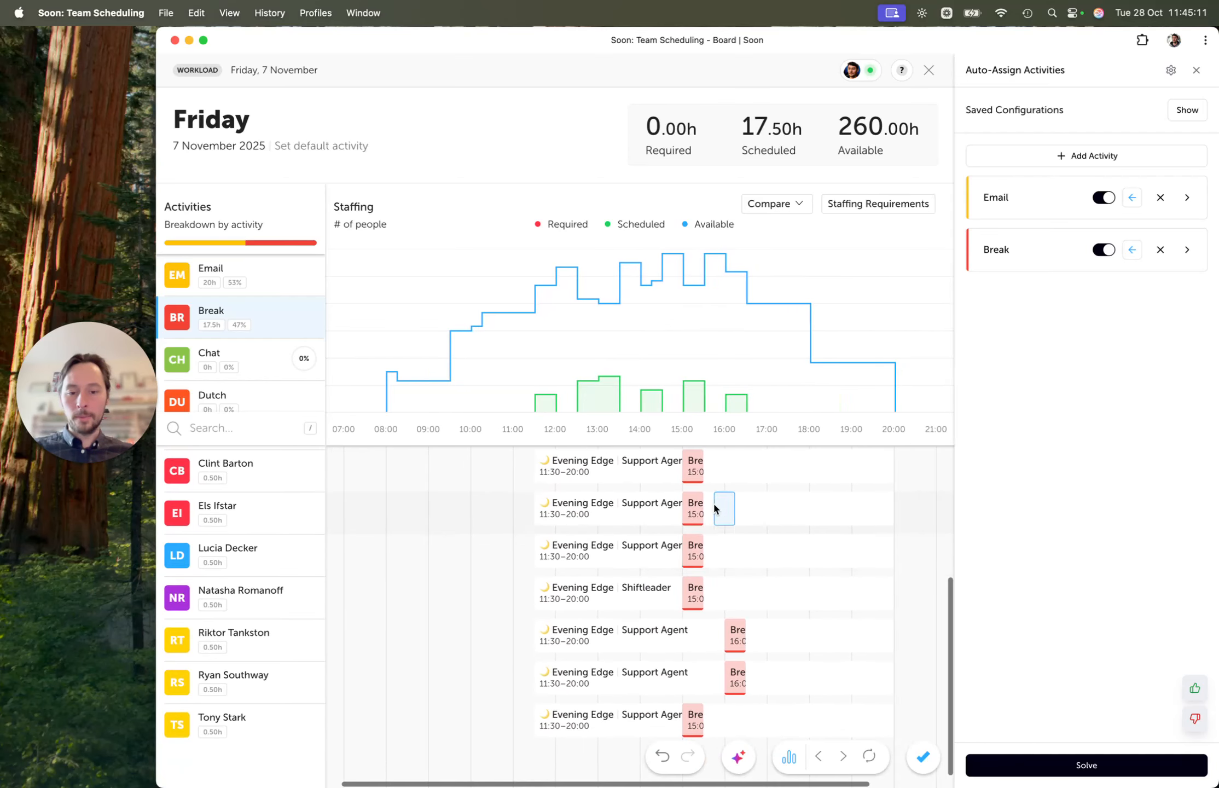
pyautogui.scroll(5, 711, 495)
pyautogui.scroll(-10, 708, 498)
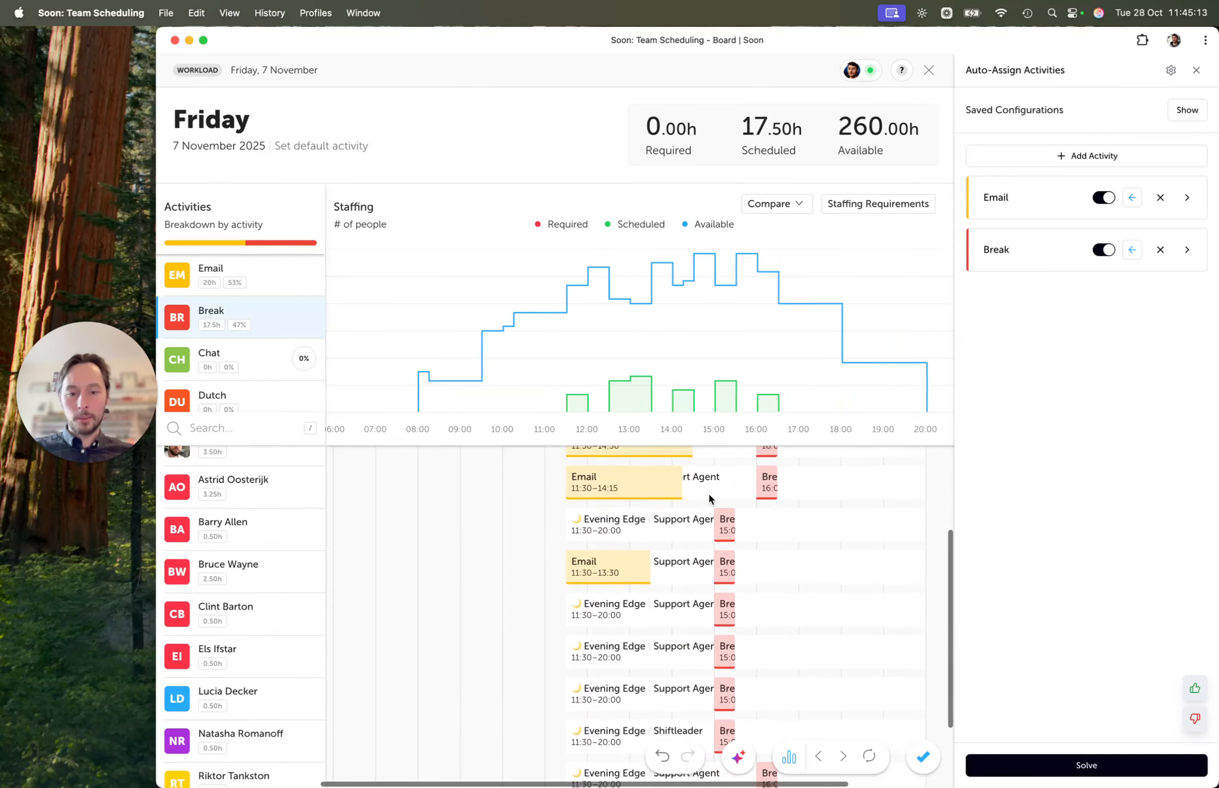
pyautogui.hscroll(-1, 709, 498)
# - Undo the solved assignments and add a Concurrency constraint to the Break activity
pyautogui.click(659, 757)
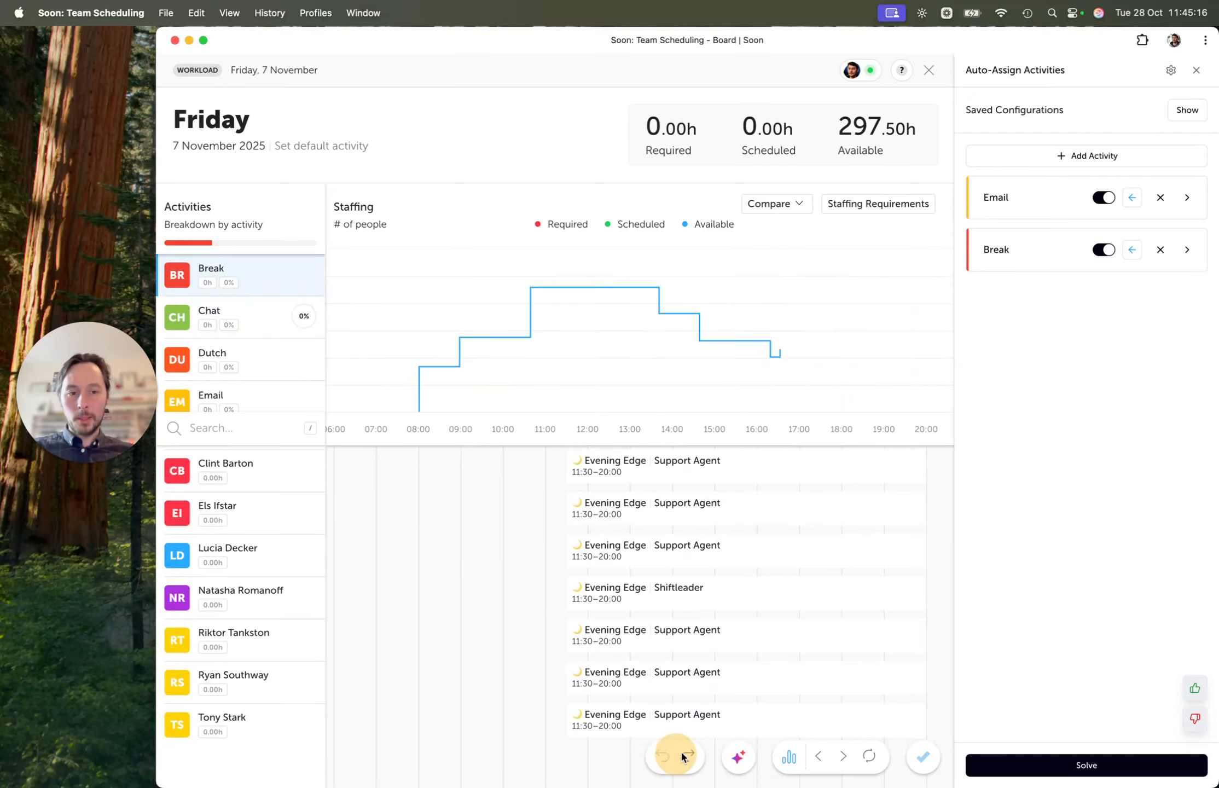
pyautogui.click(1024, 257)
pyautogui.scroll(-5, 1053, 542)
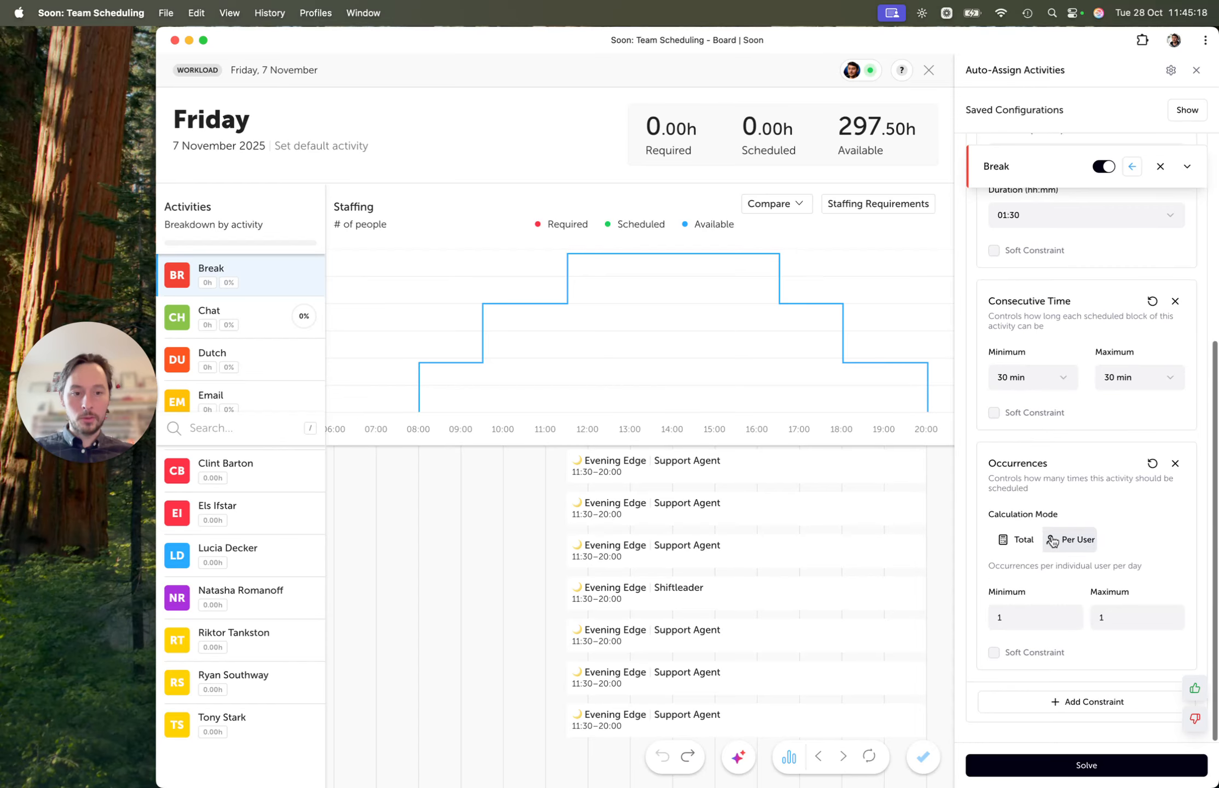
pyautogui.click(1064, 703)
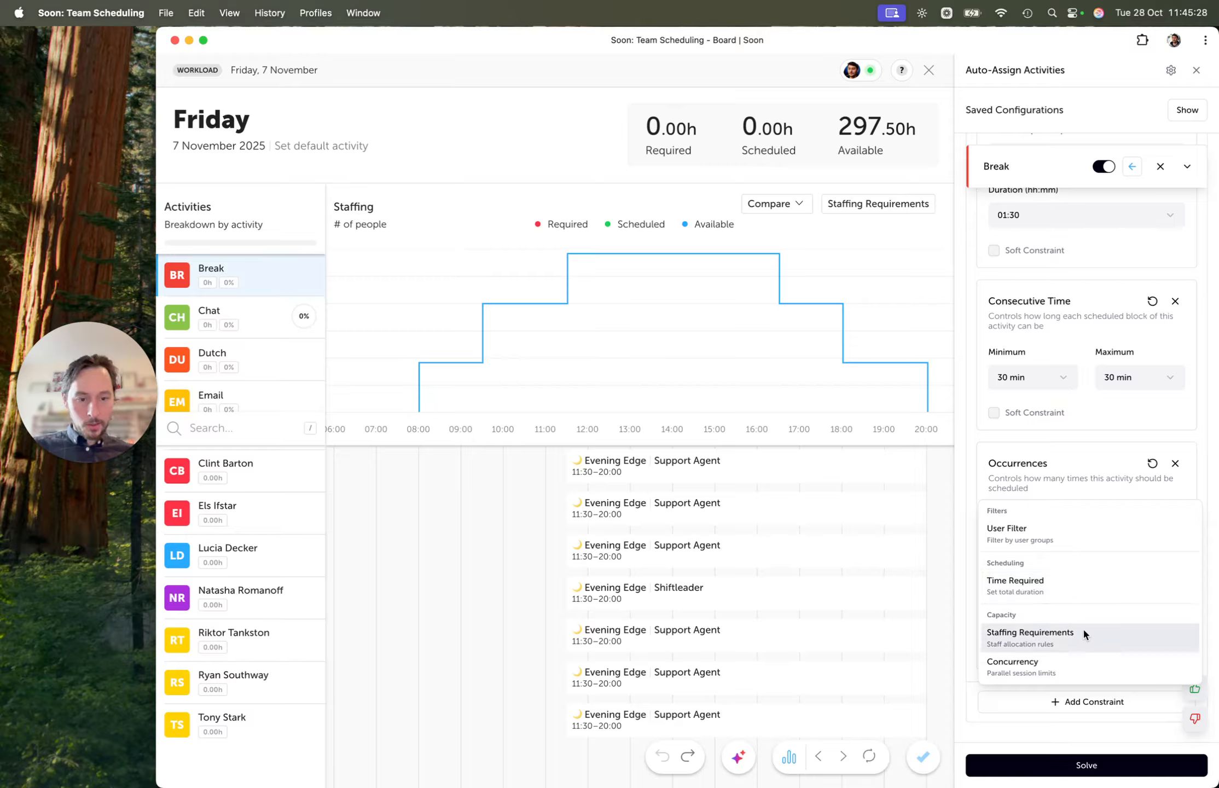
pyautogui.click(1092, 664)
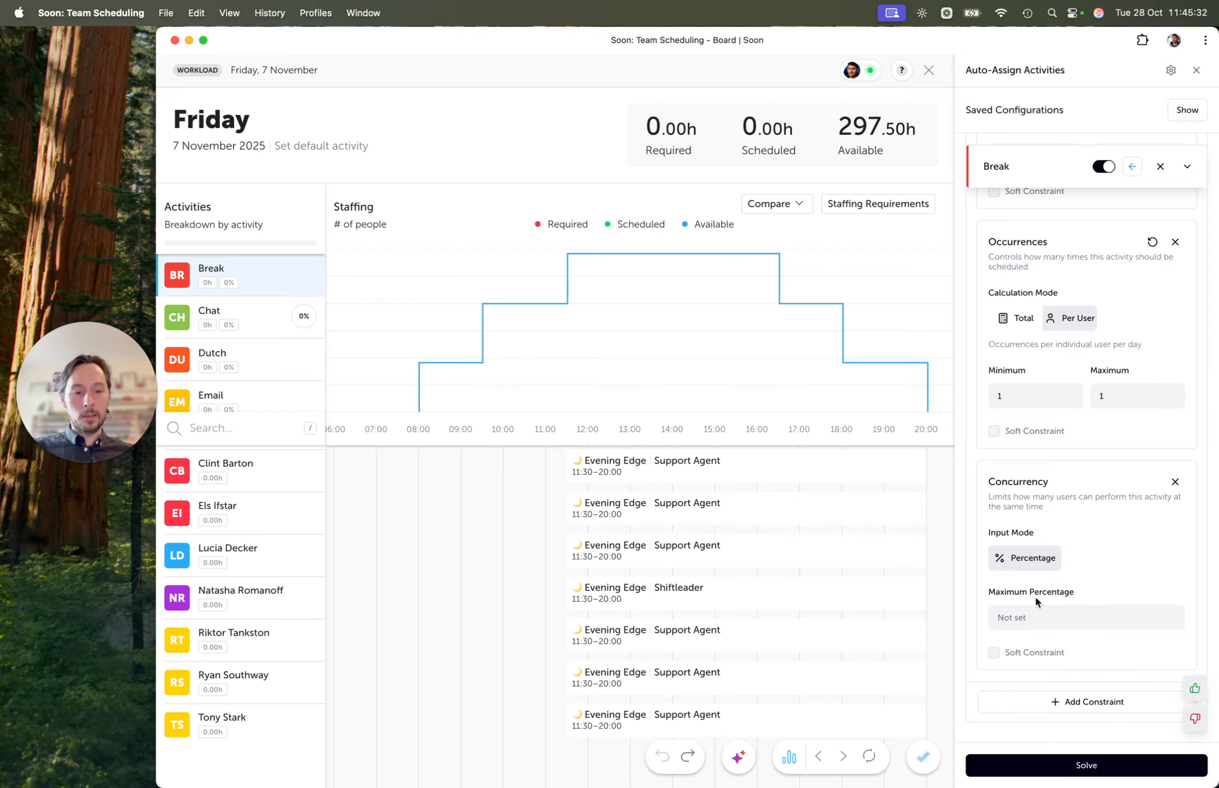
# - Set the maximum percentage of Break's Concurrency constraint to 30 and try to solve the assignments
pyautogui.write('50')
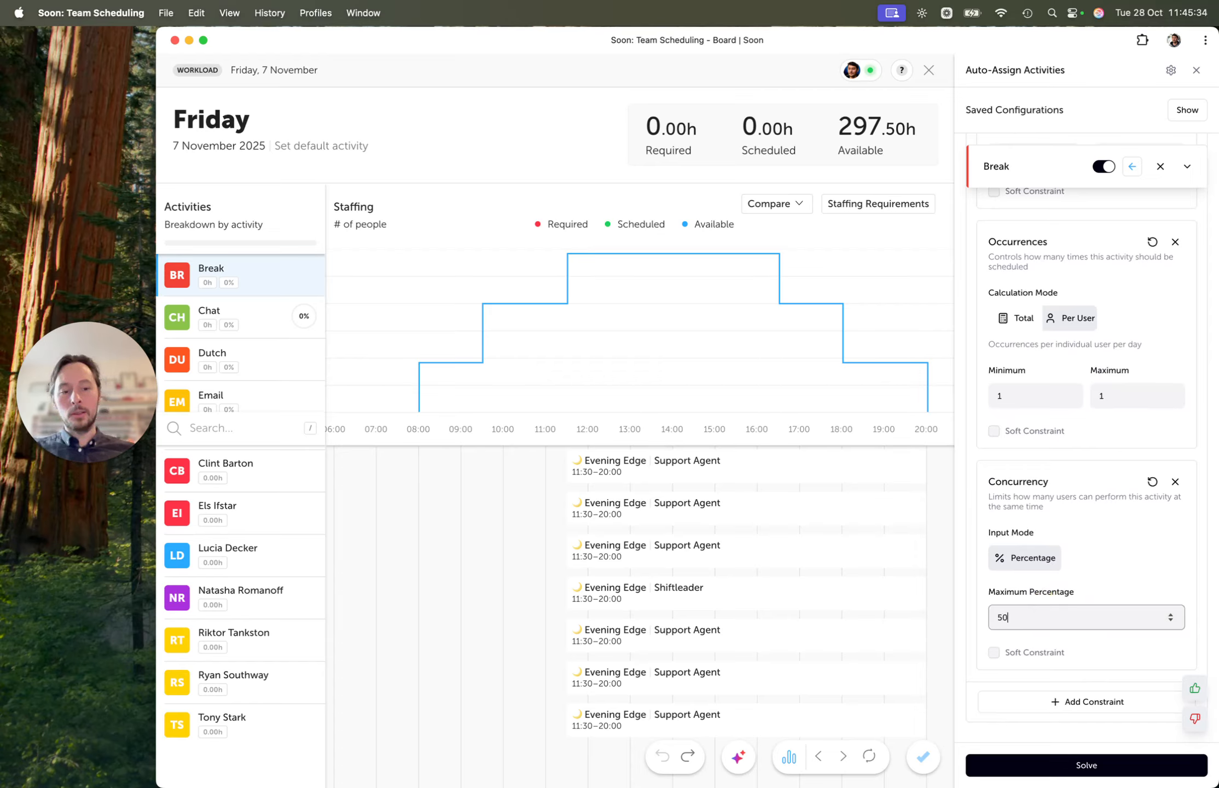
pyautogui.moveTo(1038, 615); pyautogui.dragTo(956, 613)
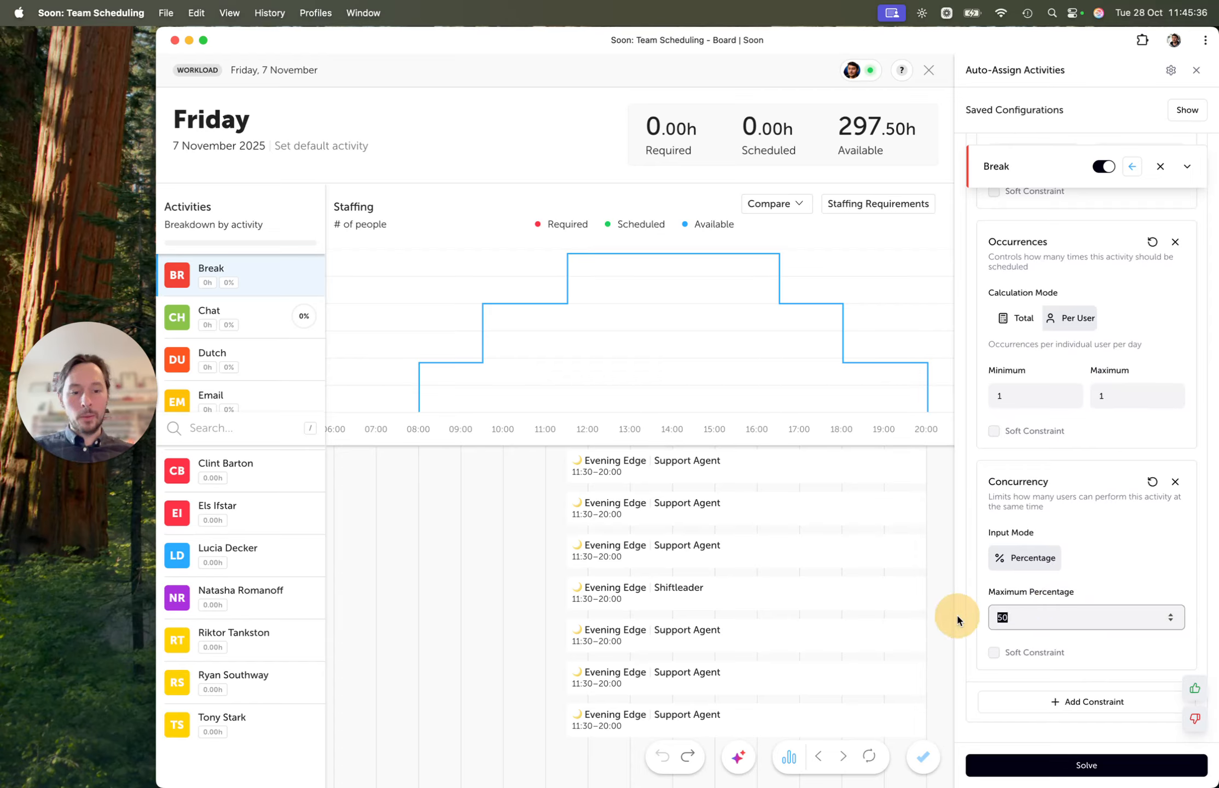
pyautogui.write('30')
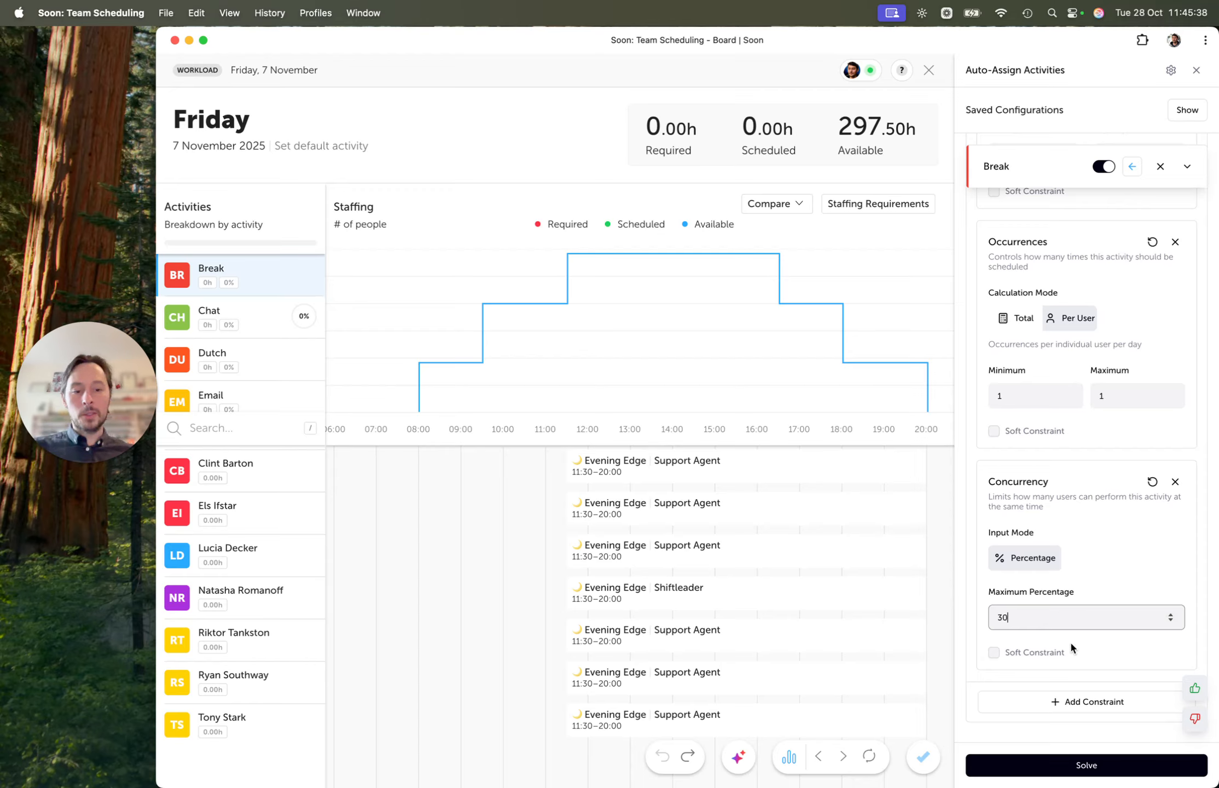
pyautogui.click(1118, 577)
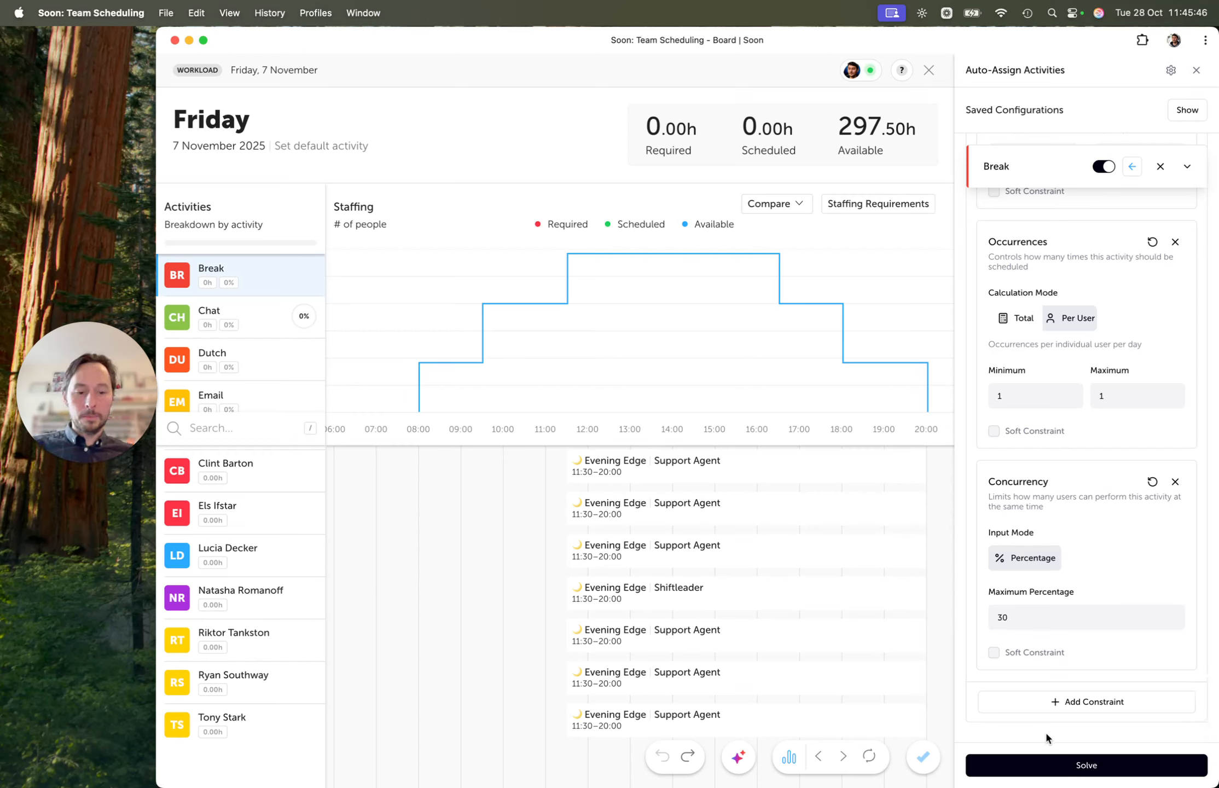
pyautogui.click(1100, 764)
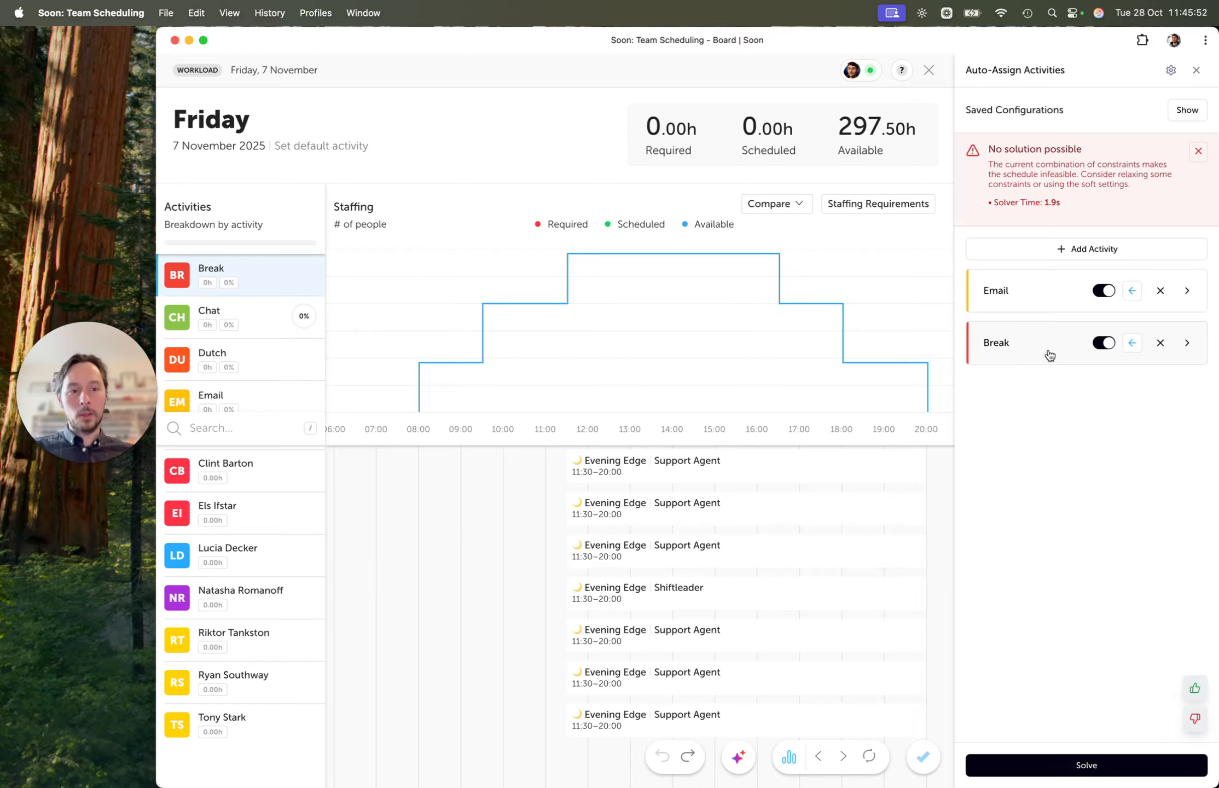
# - Make Break's Concurrency constraint soft, then solve again and check how the breaks are spread over the shifts
pyautogui.click(1043, 349)
pyautogui.scroll(-10, 1032, 517)
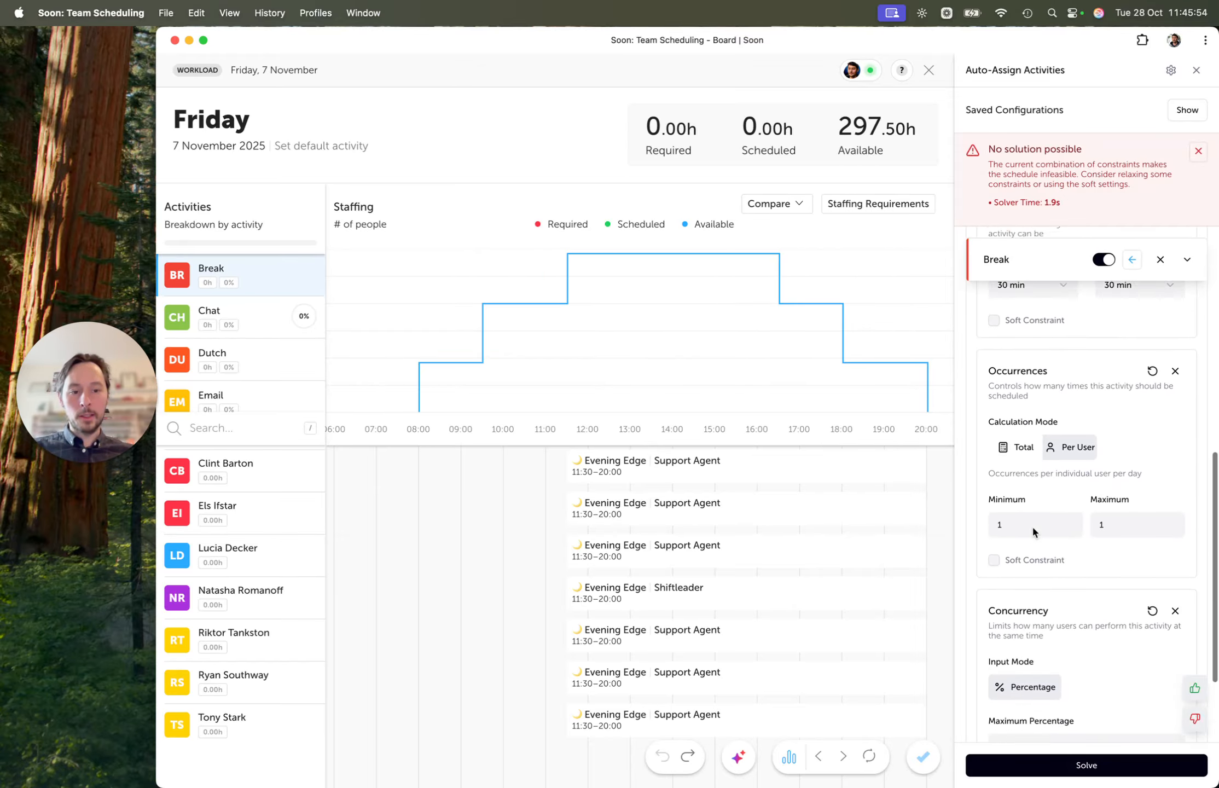
pyautogui.click(993, 652)
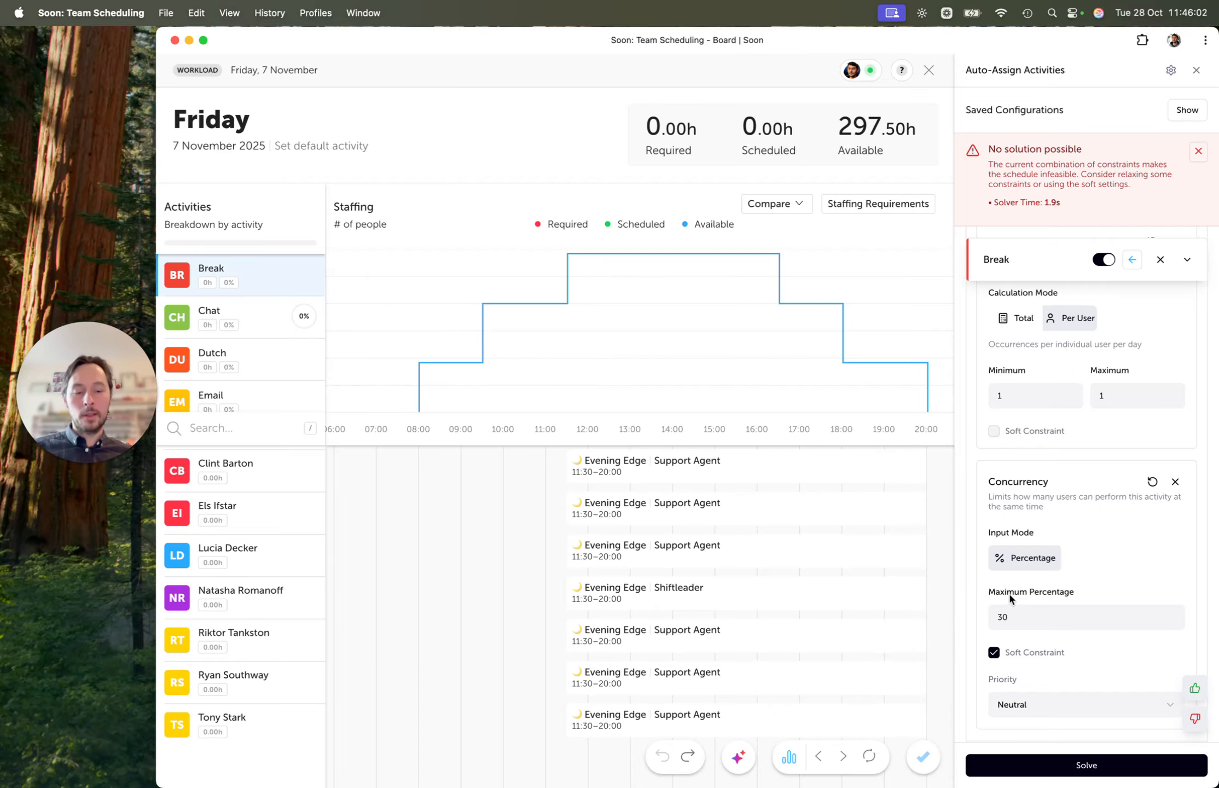
pyautogui.click(1052, 766)
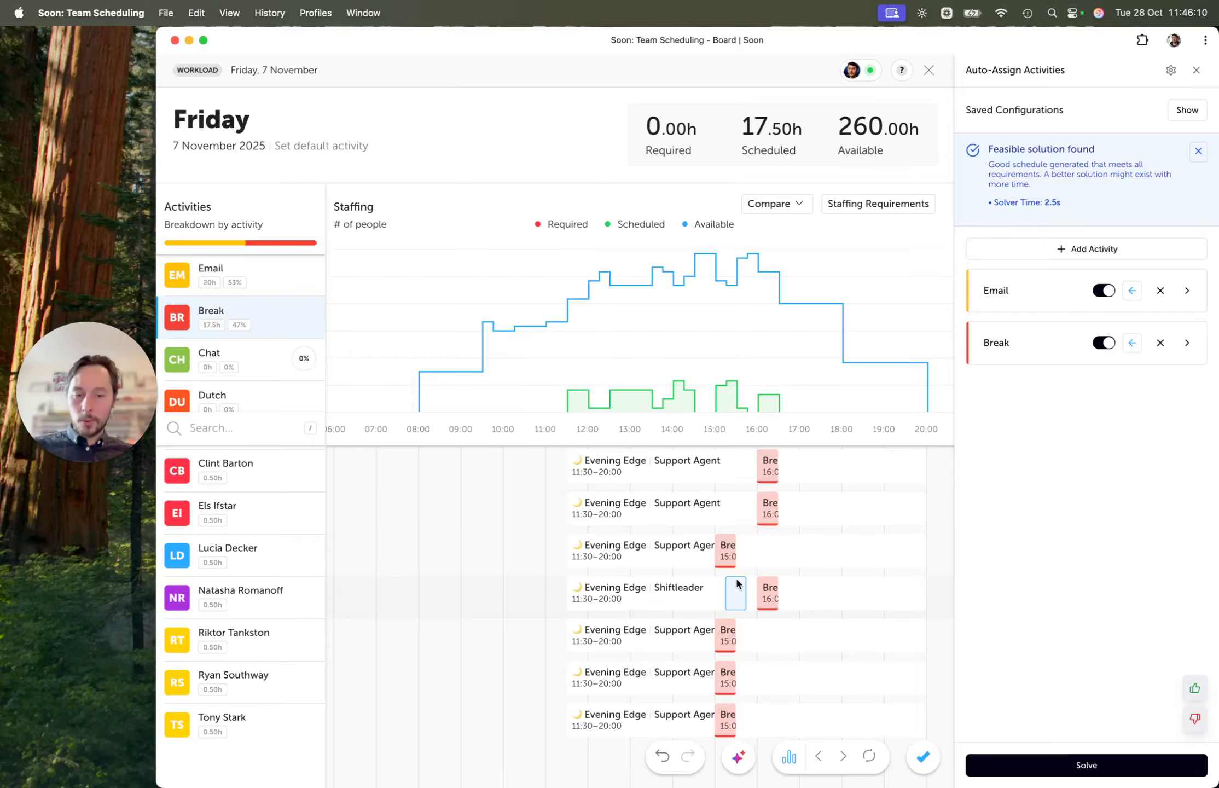
pyautogui.scroll(10, 736, 582)
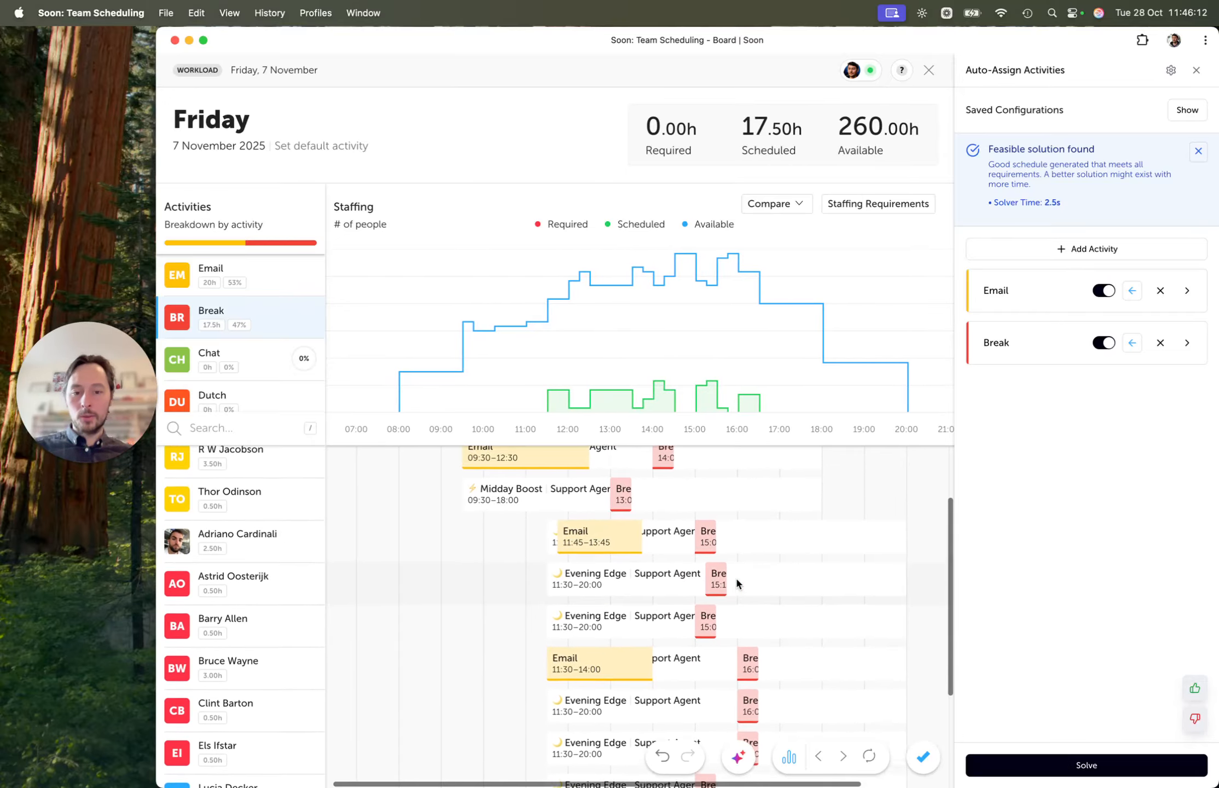
pyautogui.scroll(10, 736, 581)
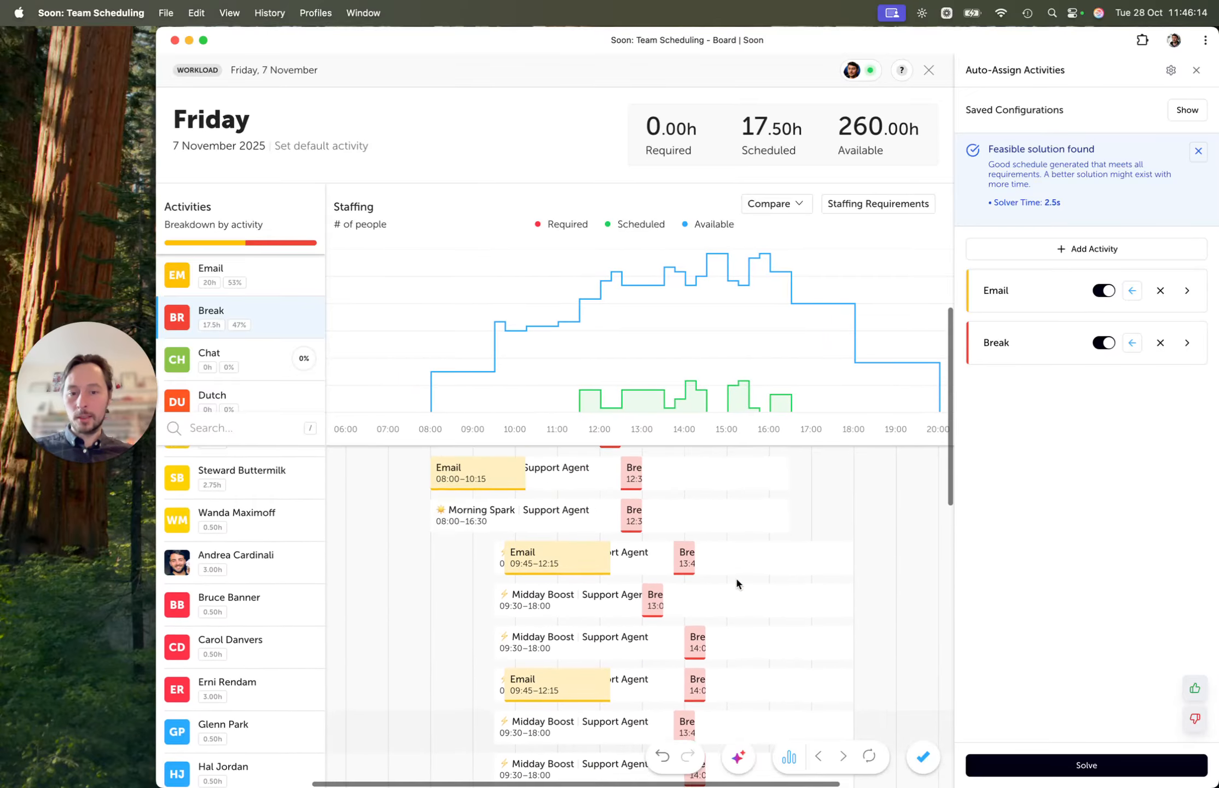
pyautogui.scroll(5, 735, 576)
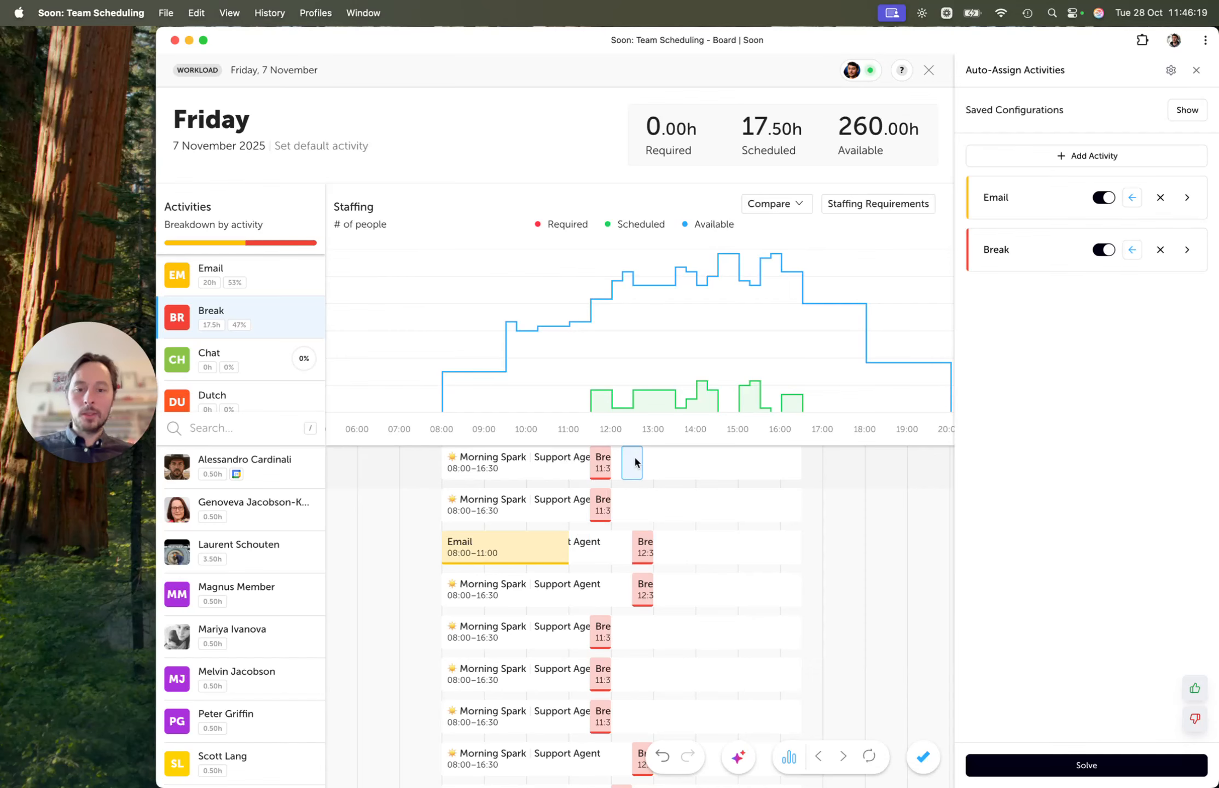
pyautogui.scroll(-3, 634, 461)
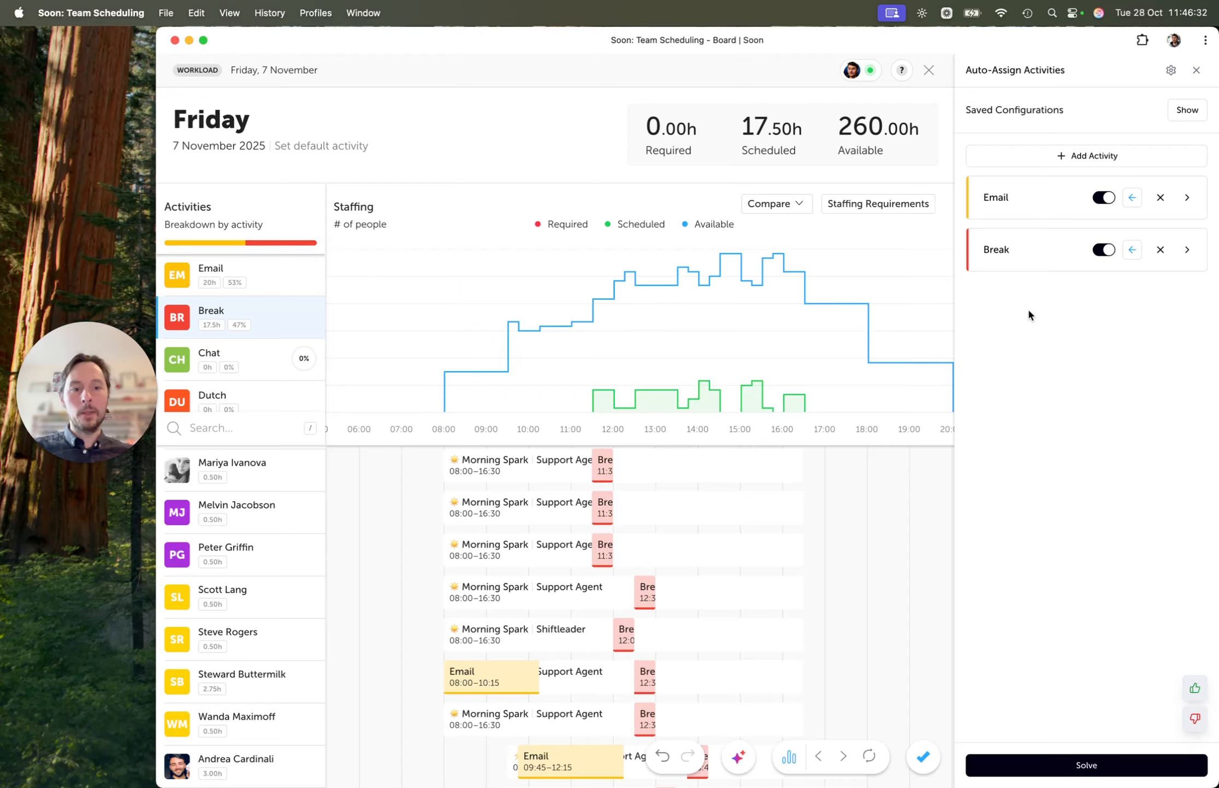
# - Undo the last solved assignments and open the Email activity's constraints
pyautogui.click(662, 756)
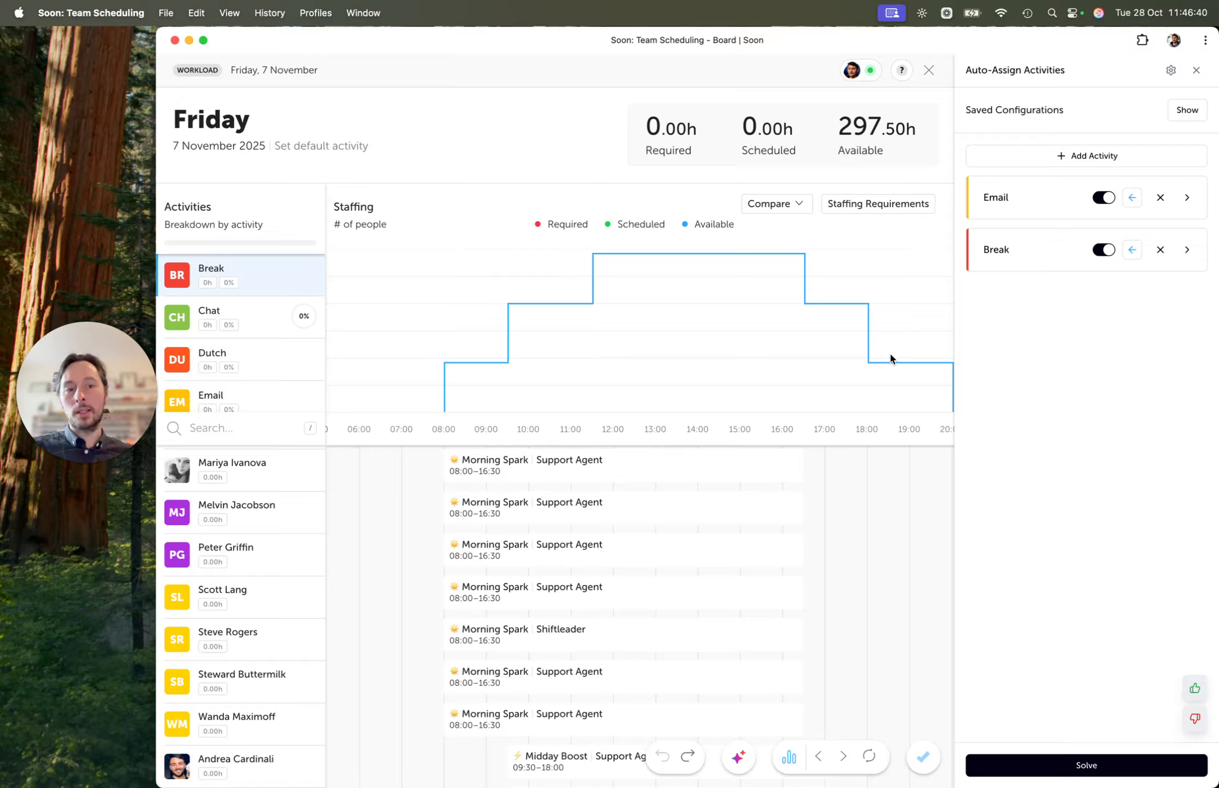
pyautogui.click(1012, 201)
pyautogui.scroll(-5, 1008, 572)
pyautogui.click(1041, 648)
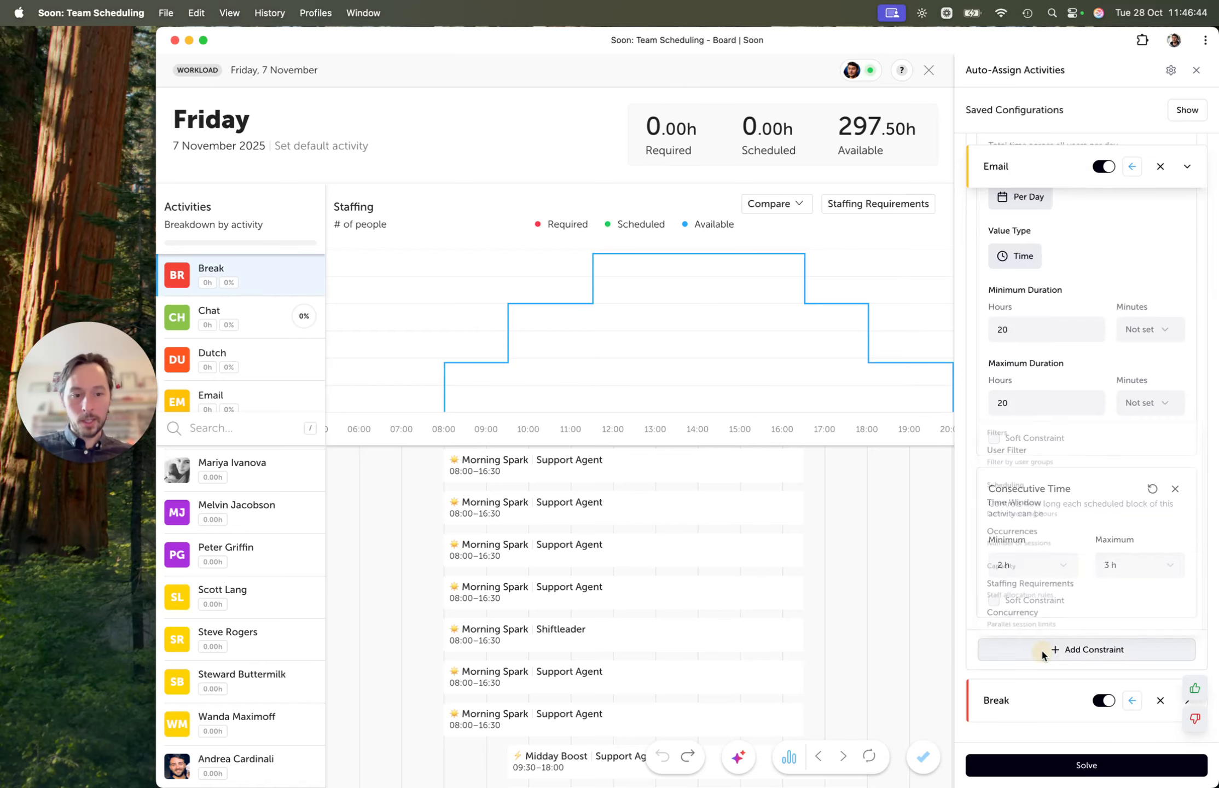
pyautogui.click(1034, 595)
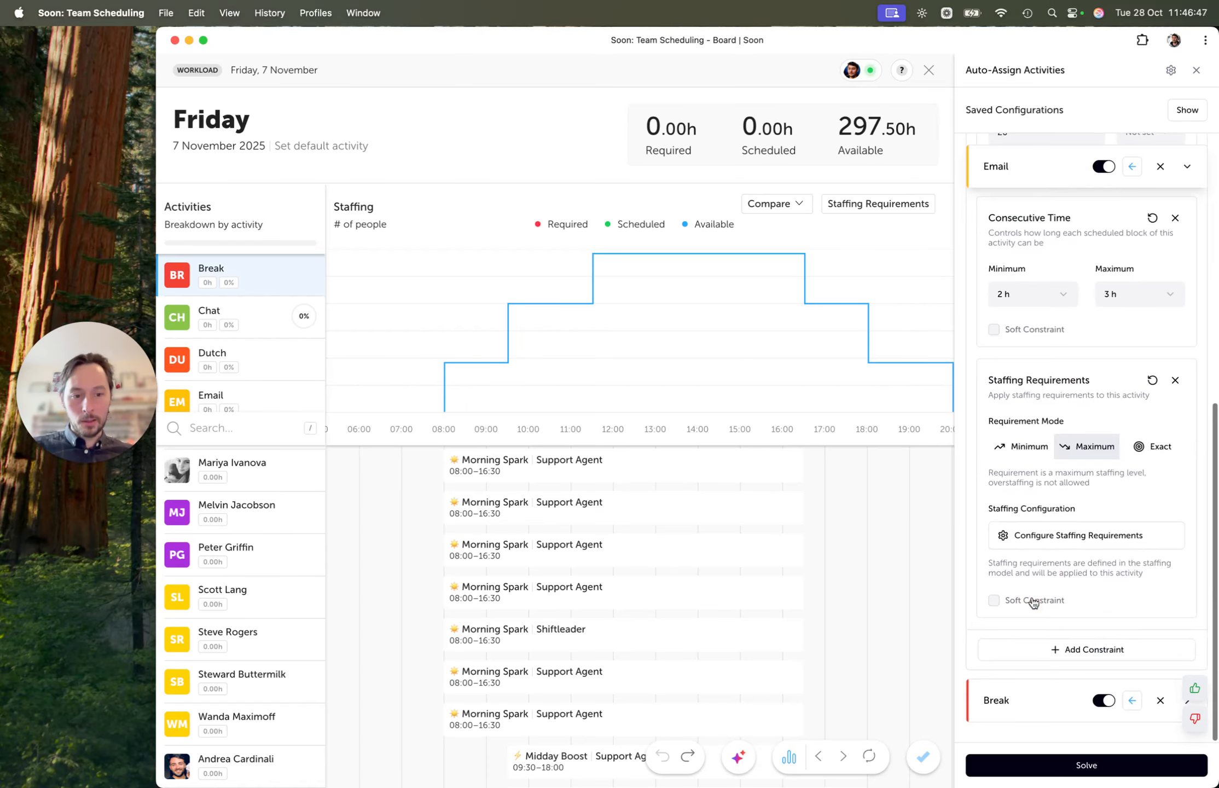
pyautogui.click(1175, 380)
# - Add a Concurrency constraint to Email with a maximum percentage of 10 and make it a soft constraint
pyautogui.click(1023, 649)
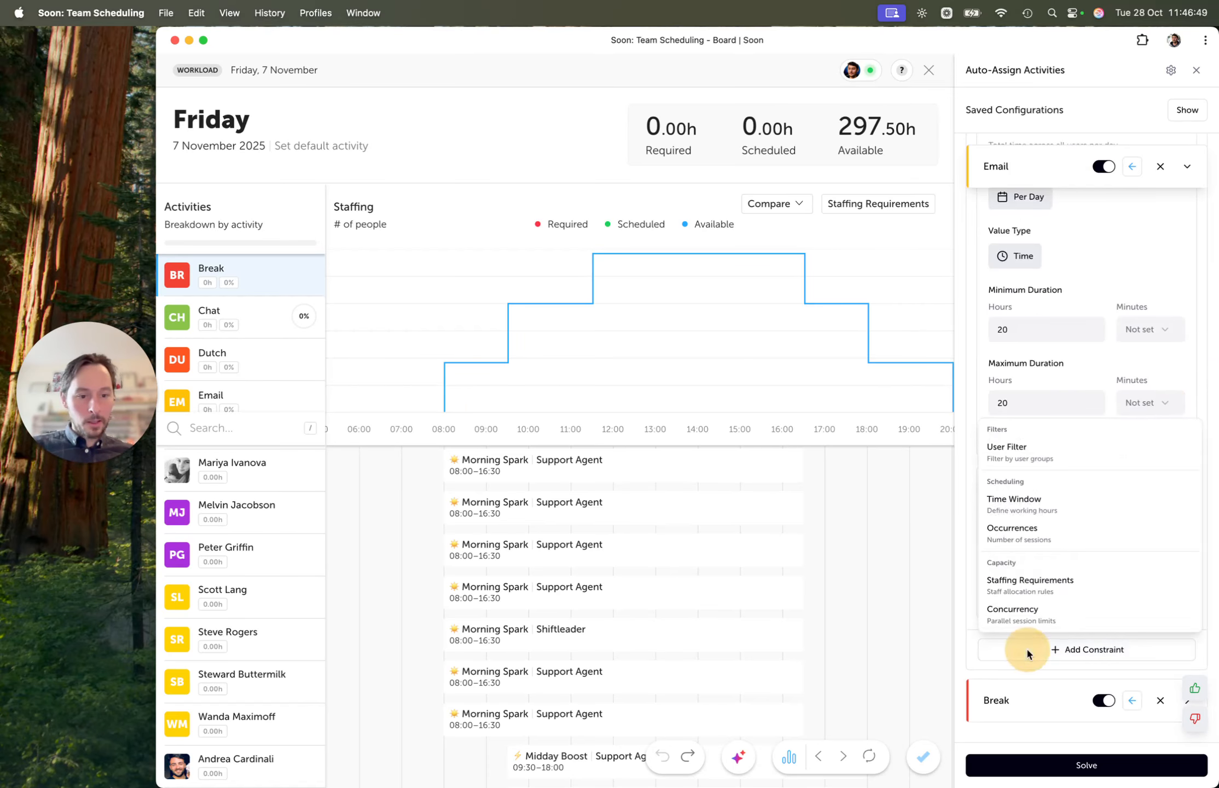
pyautogui.click(1046, 613)
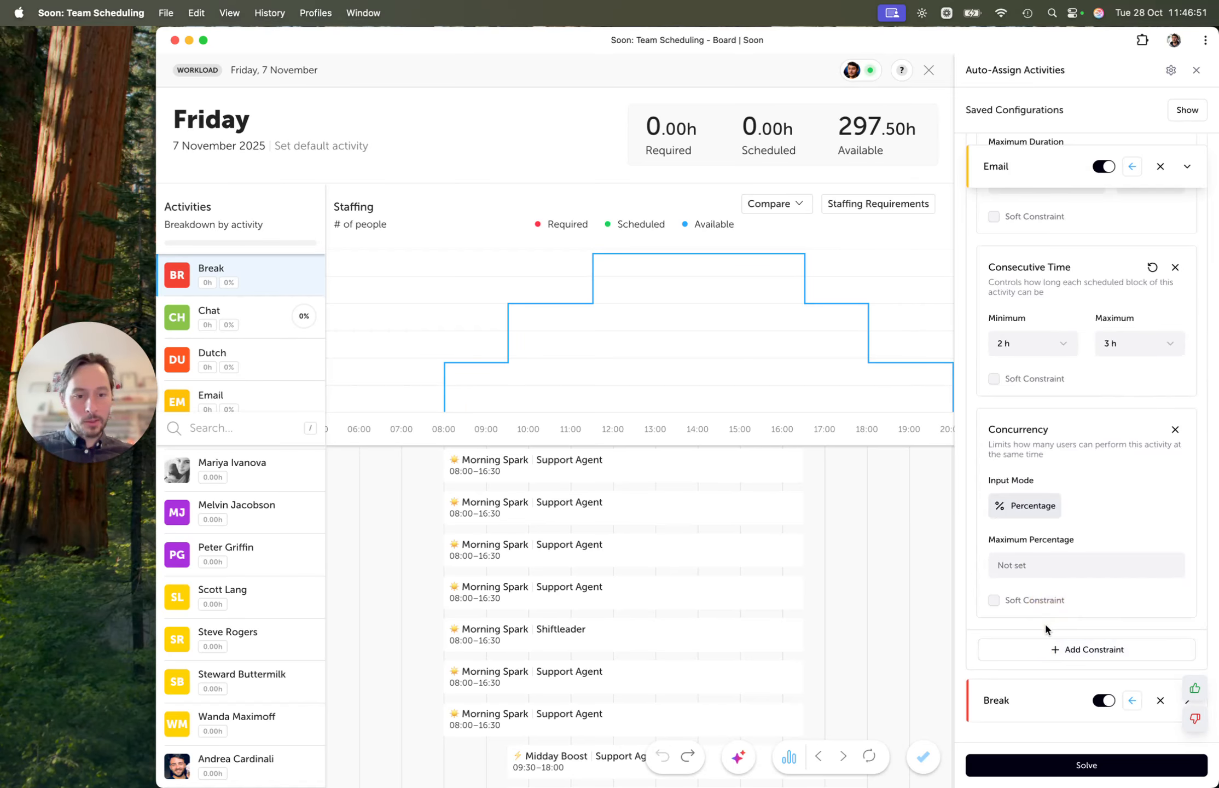
pyautogui.click(1028, 565)
pyautogui.write('10')
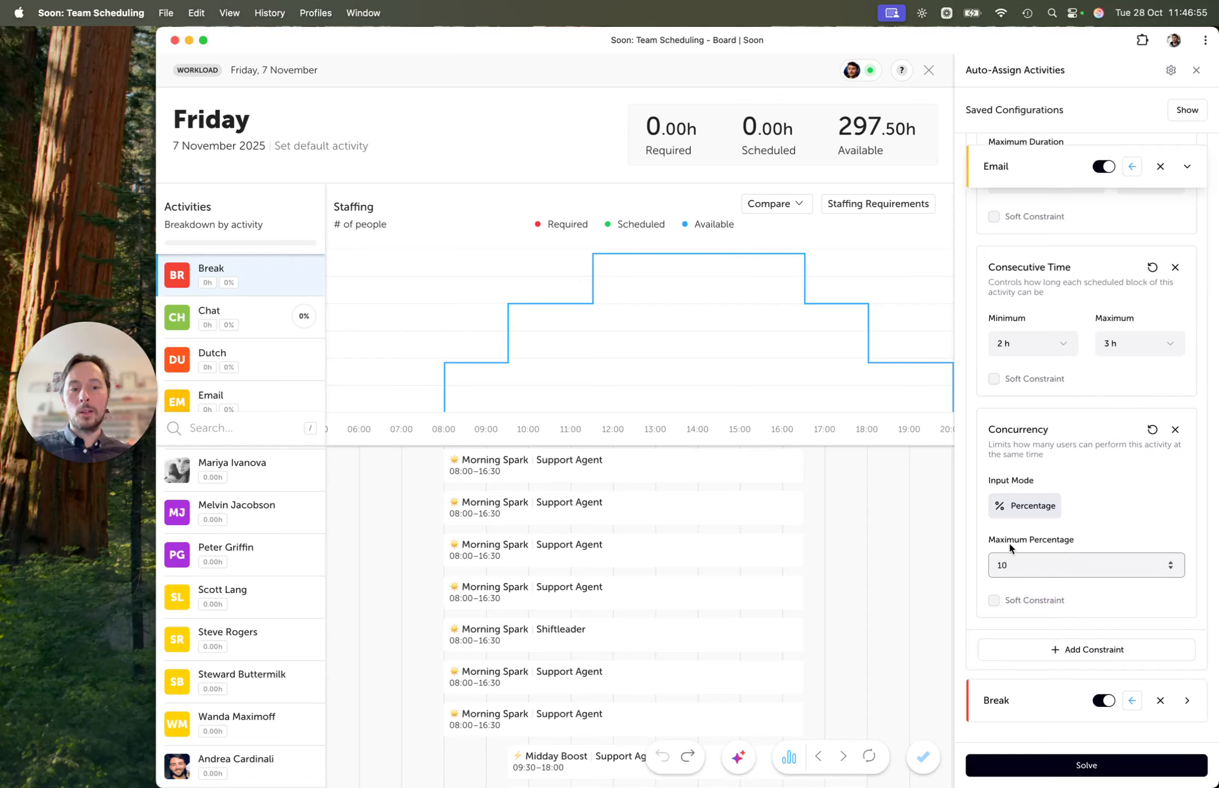
pyautogui.click(994, 600)
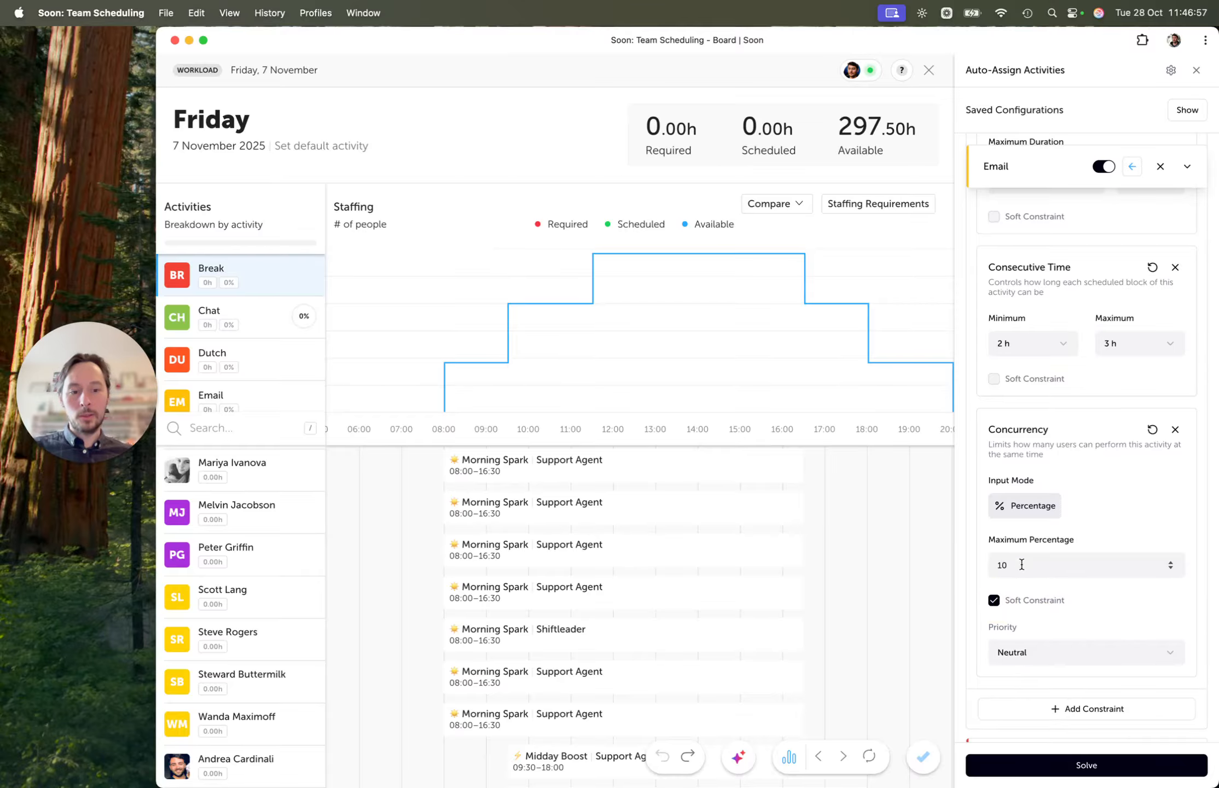
# - Solve the Email and Break assignments and review how Email is distributed in its staffing graph and schedule
pyautogui.click(1074, 766)
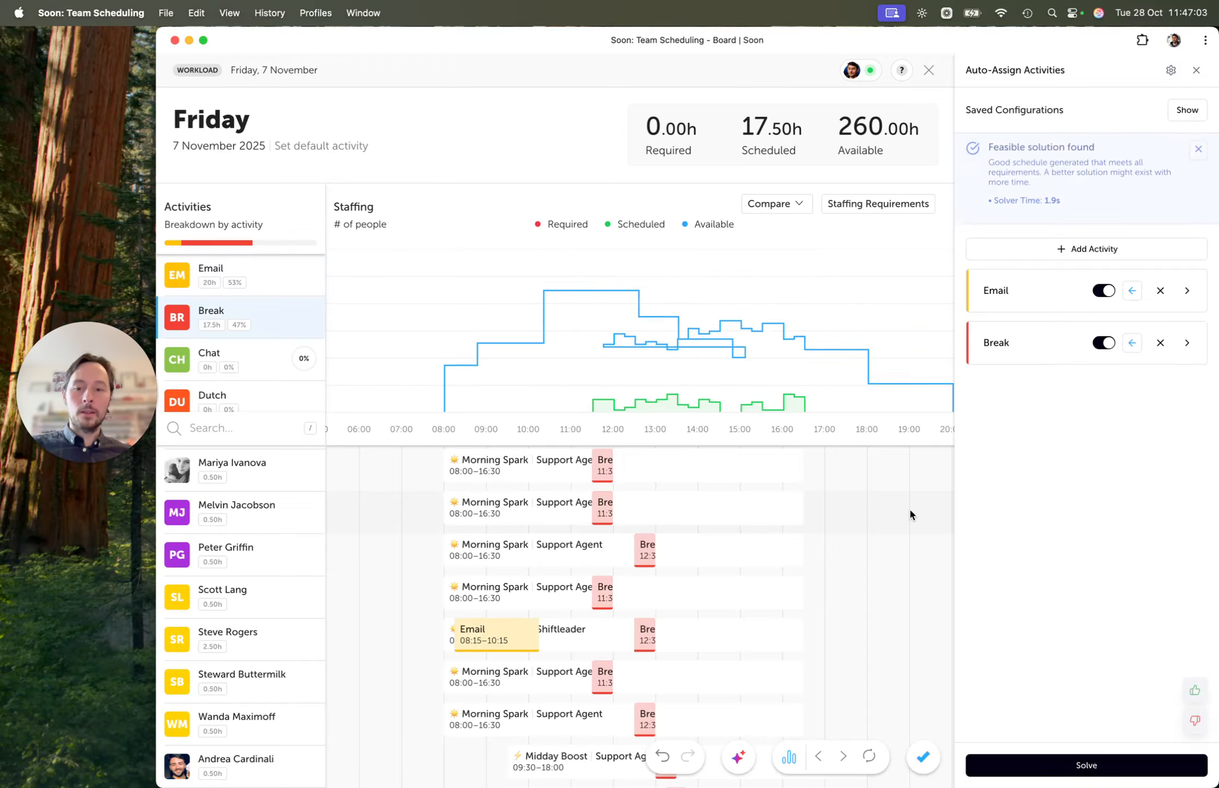
pyautogui.click(287, 289)
pyautogui.scroll(-10, 471, 554)
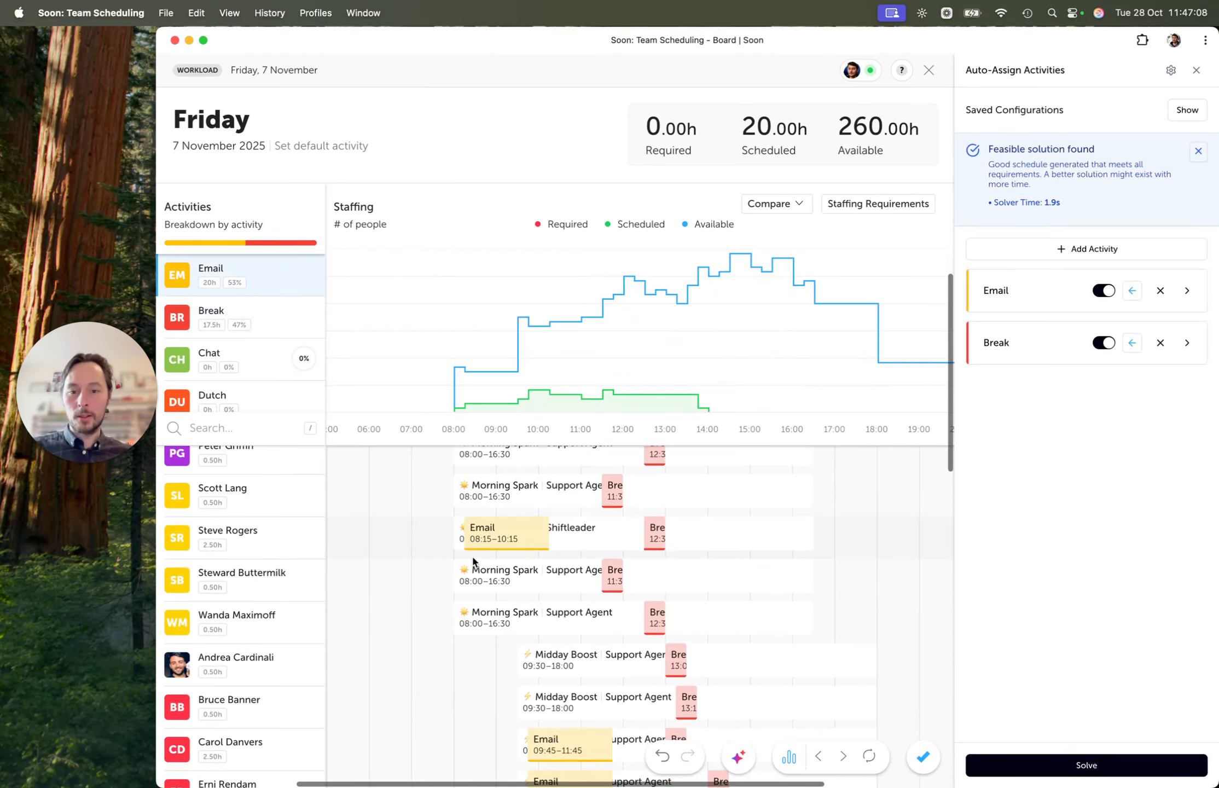
pyautogui.scroll(-10, 471, 554)
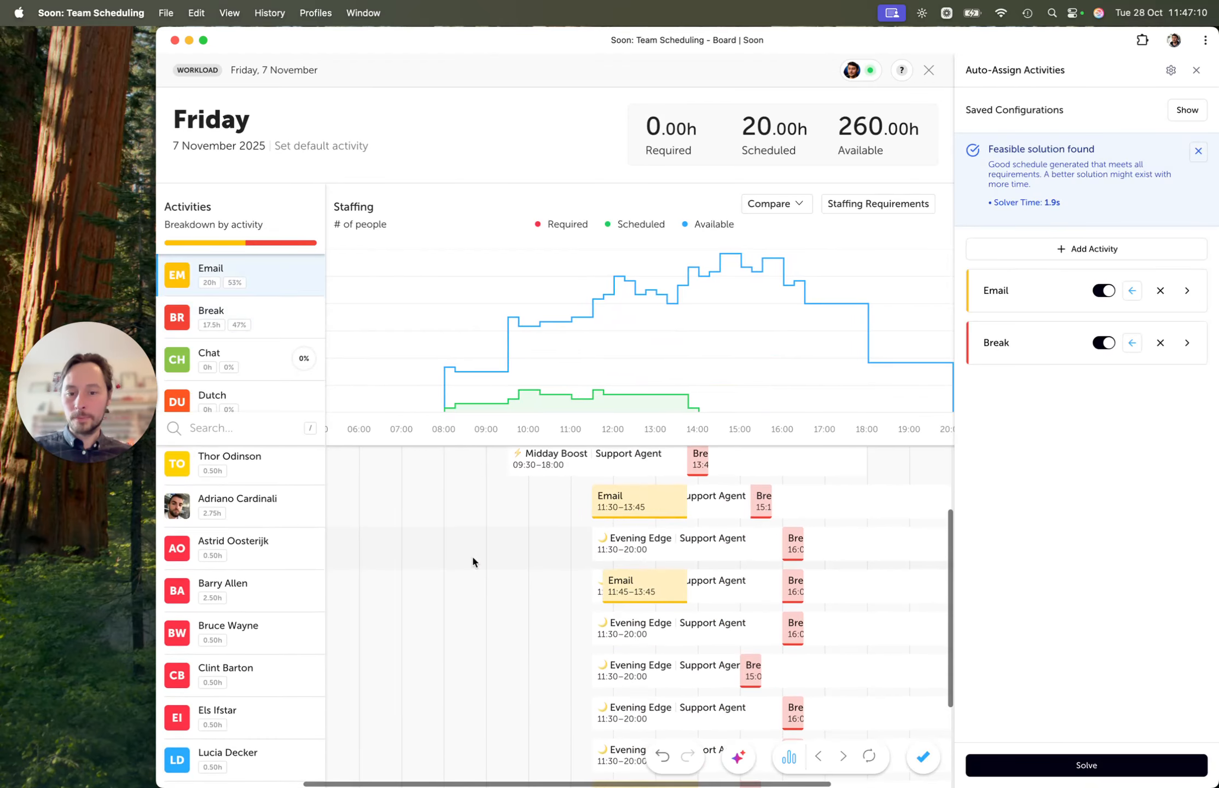
pyautogui.scroll(10, 472, 562)
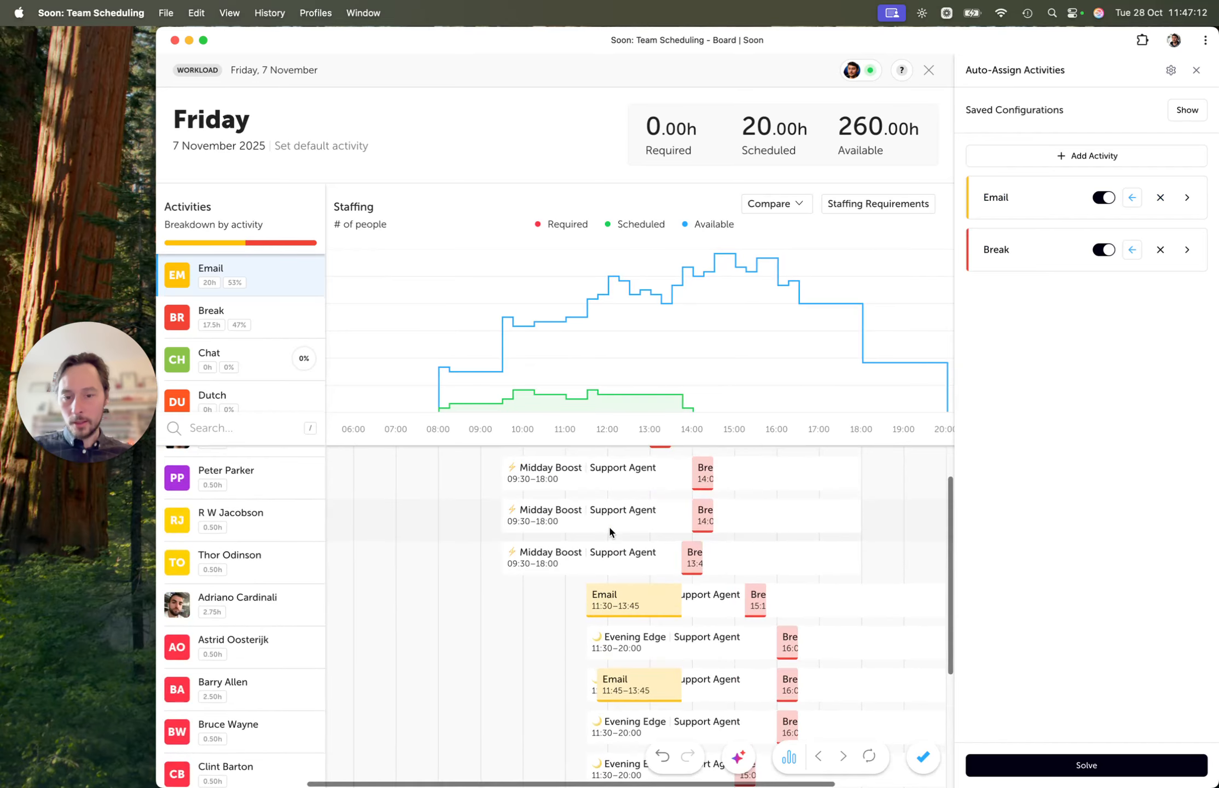
# - Make Email's 10 percent Concurrency constraint hard, then re-solve after undoing the previous assignments
pyautogui.scroll(10, 610, 529)
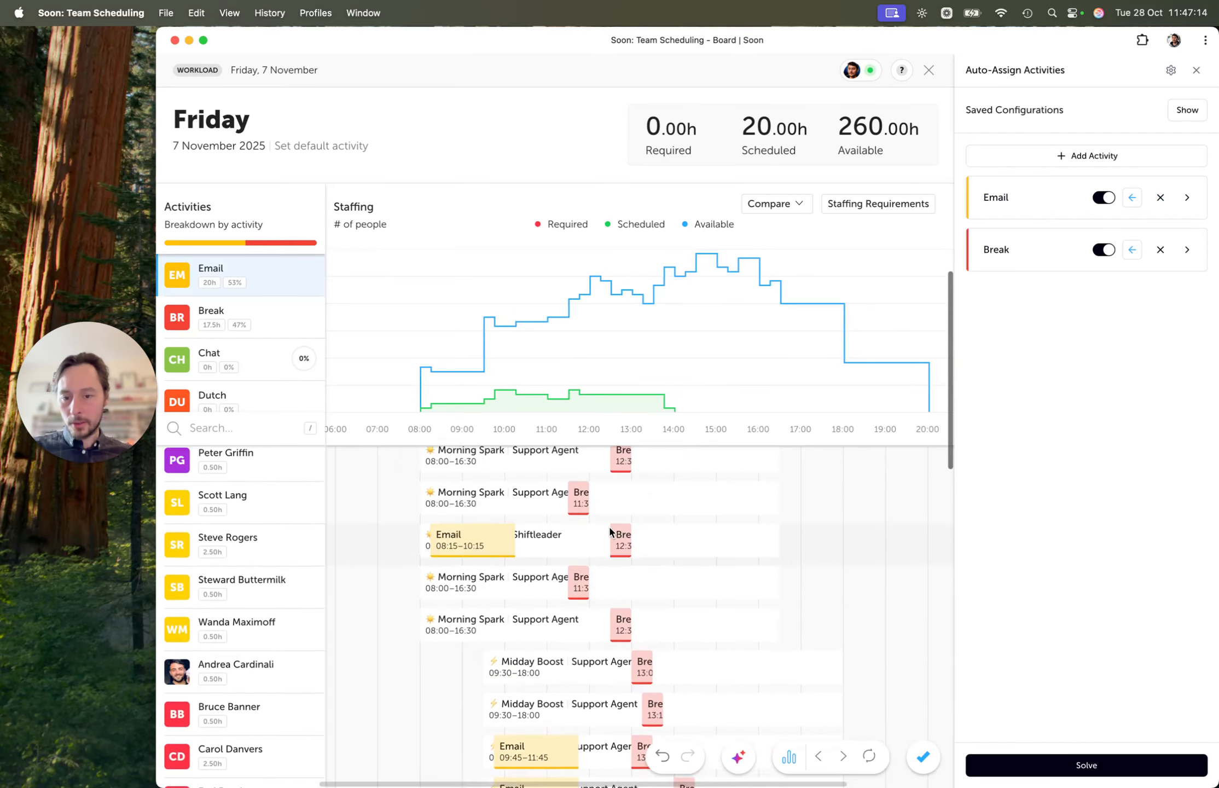
pyautogui.click(1028, 202)
pyautogui.scroll(-5, 1063, 520)
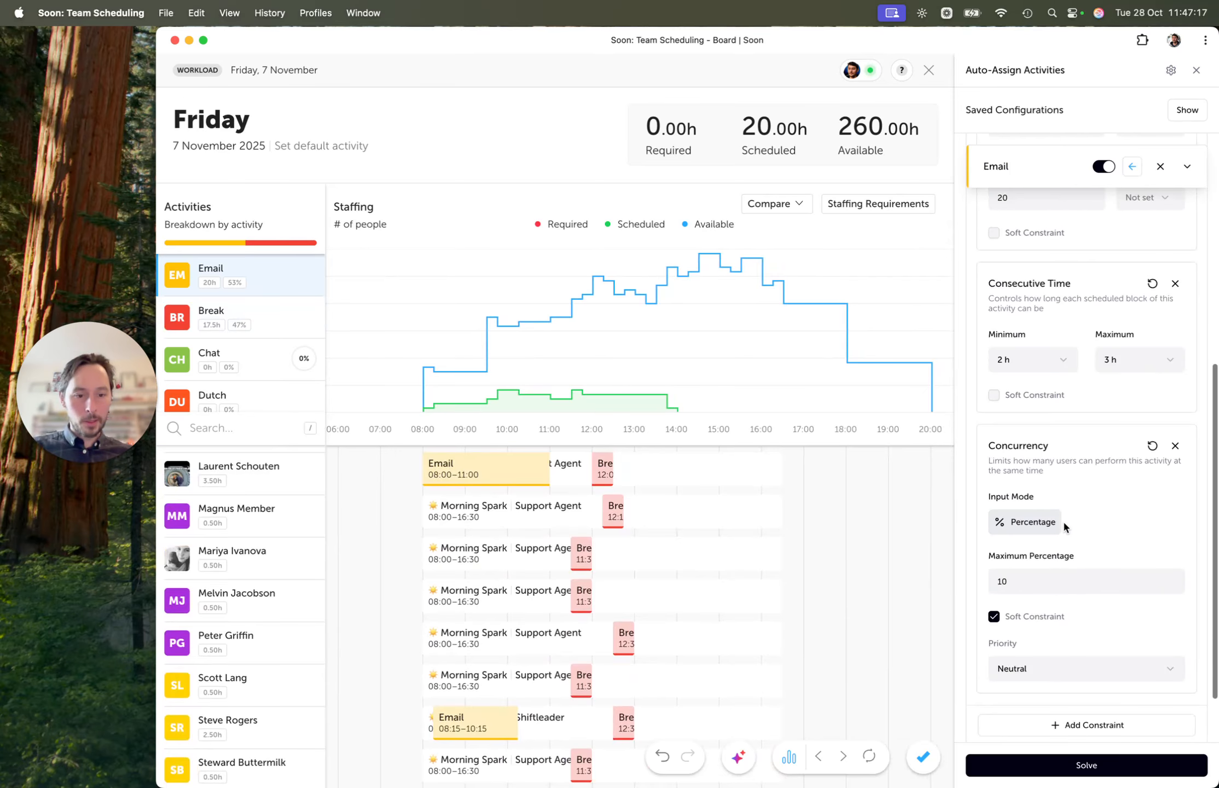
pyautogui.click(993, 616)
pyautogui.click(869, 755)
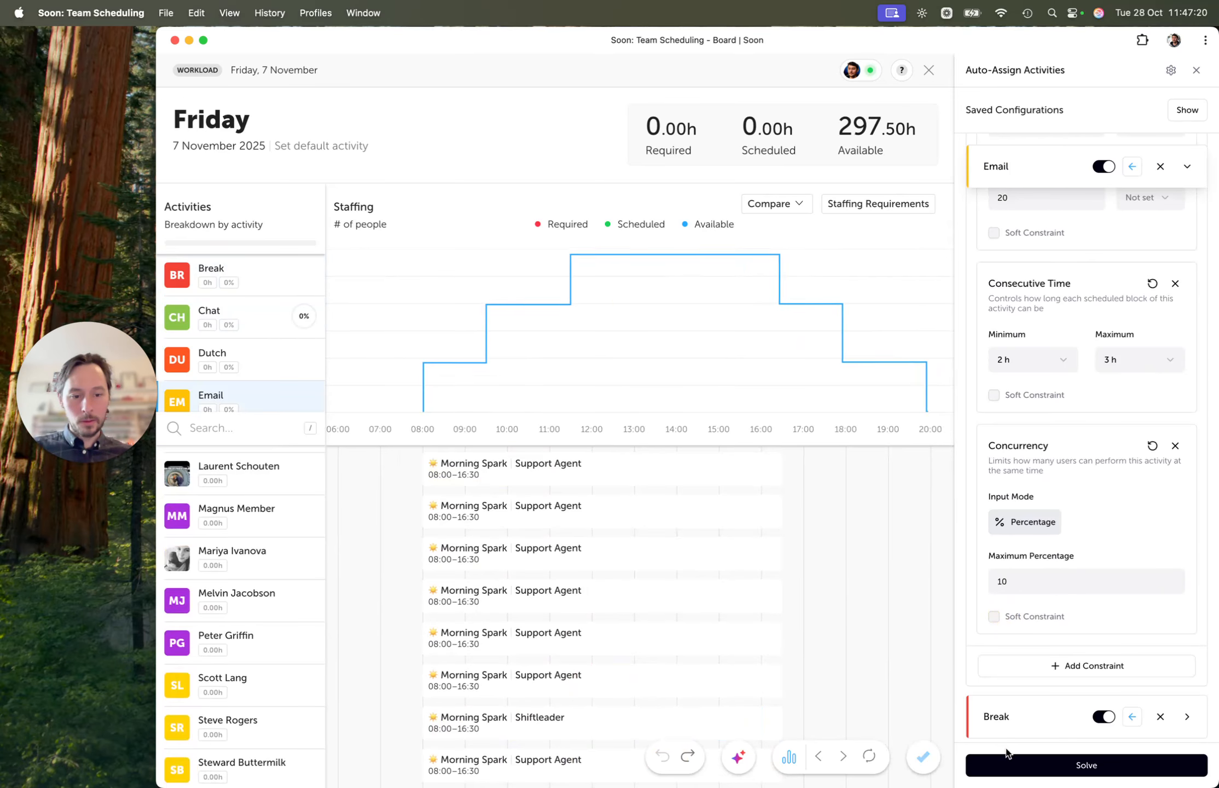
pyautogui.click(1086, 764)
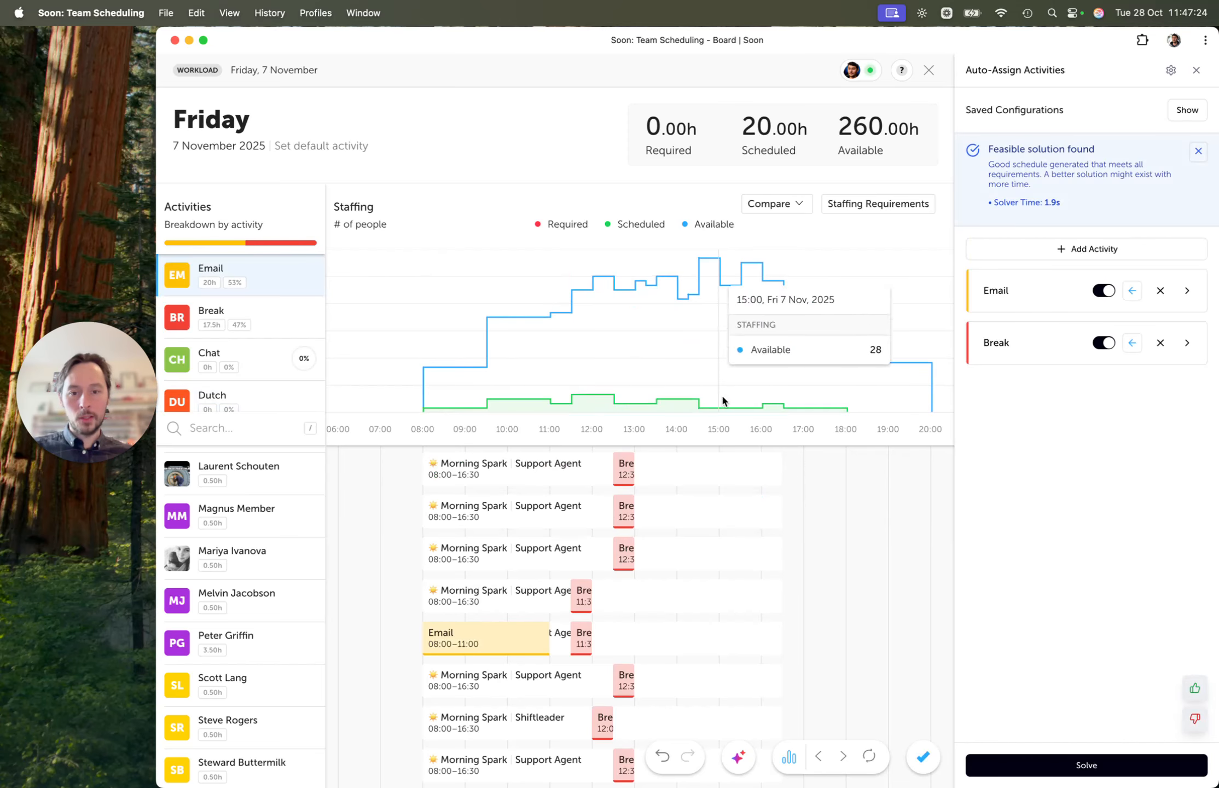
# - Examine how Email and Break are distributed over the day in the staffing graph and across the morning, midday and evening shifts
pyautogui.hscroll(-3, 587, 404)
pyautogui.hscroll(-2, 588, 410)
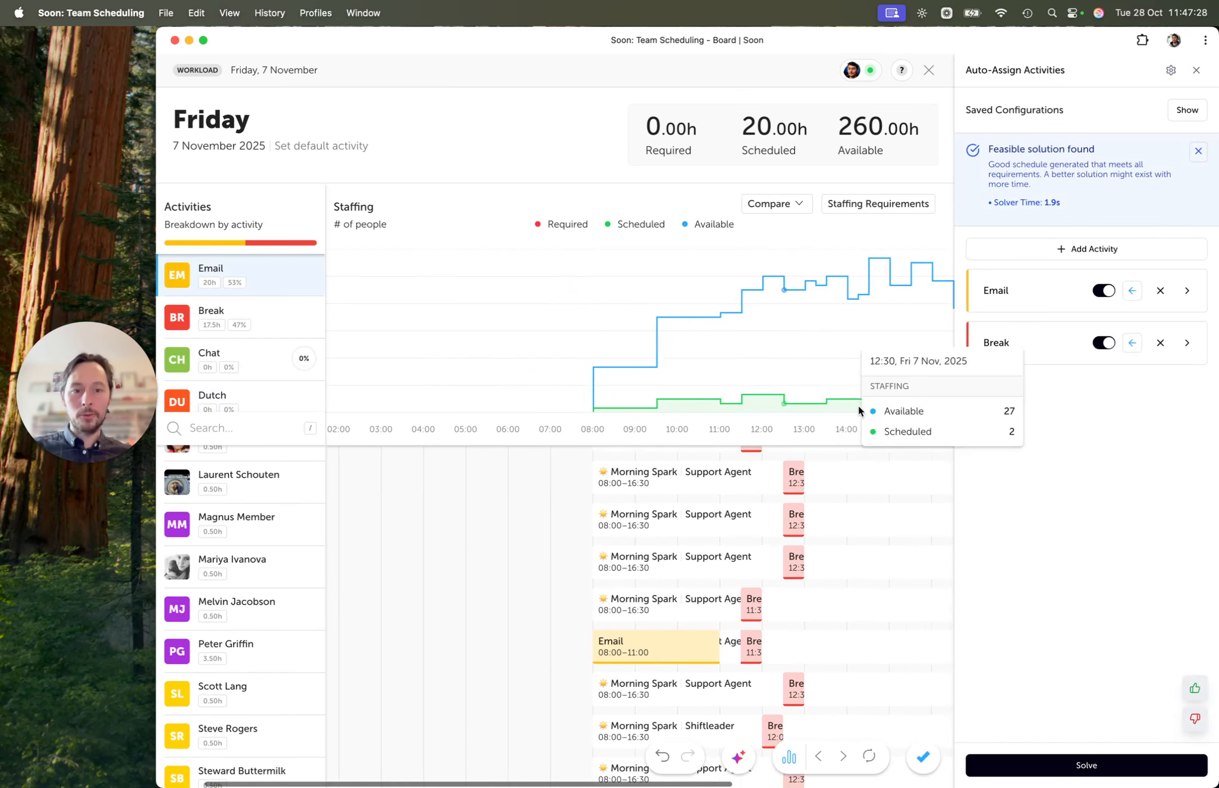
pyautogui.hscroll(3, 783, 468)
pyautogui.scroll(-10, 742, 677)
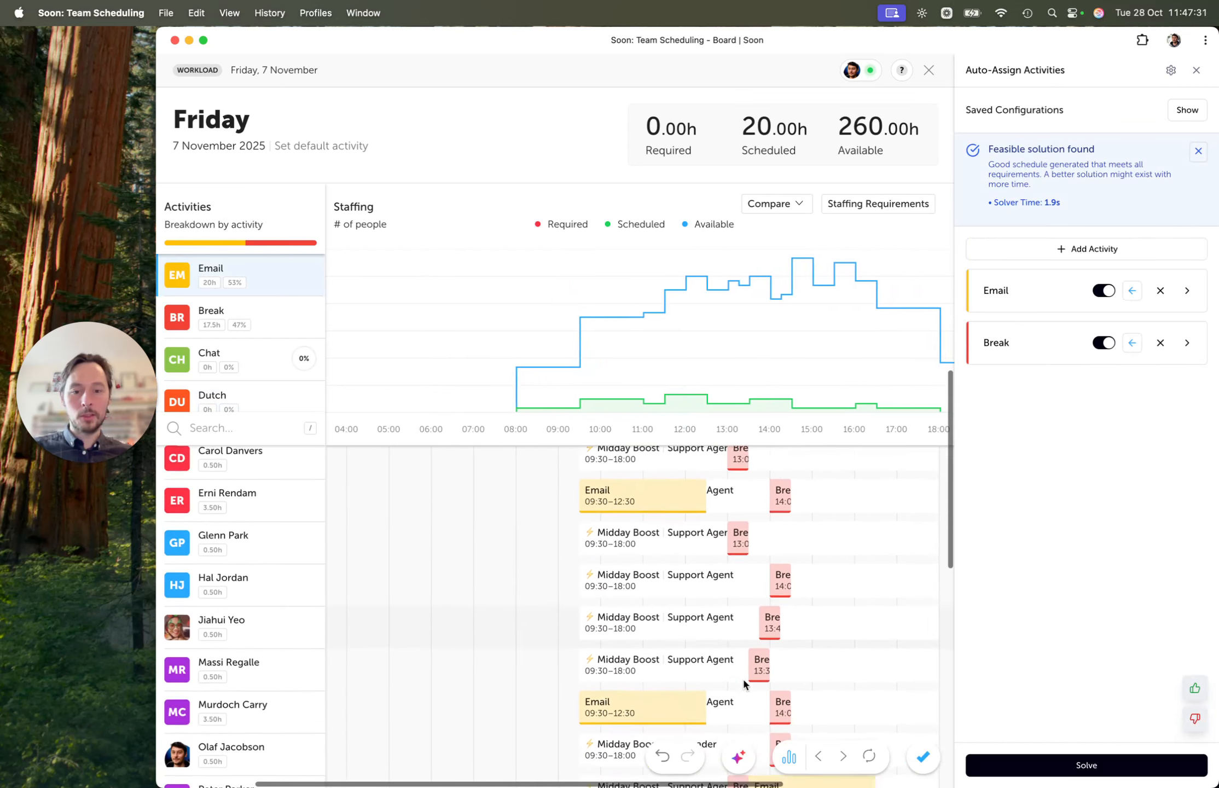
pyautogui.scroll(-10, 743, 677)
pyautogui.hscroll(1, 743, 677)
pyautogui.scroll(-3, 743, 679)
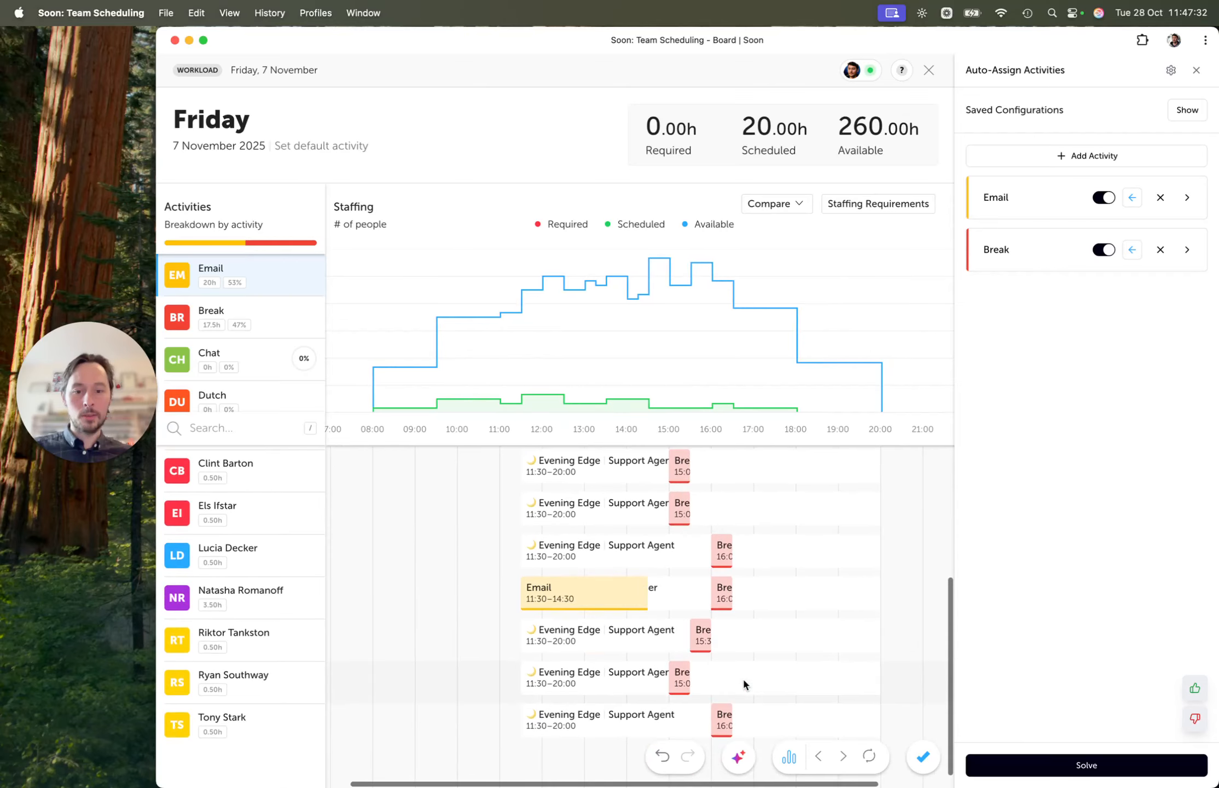
pyautogui.scroll(15, 744, 680)
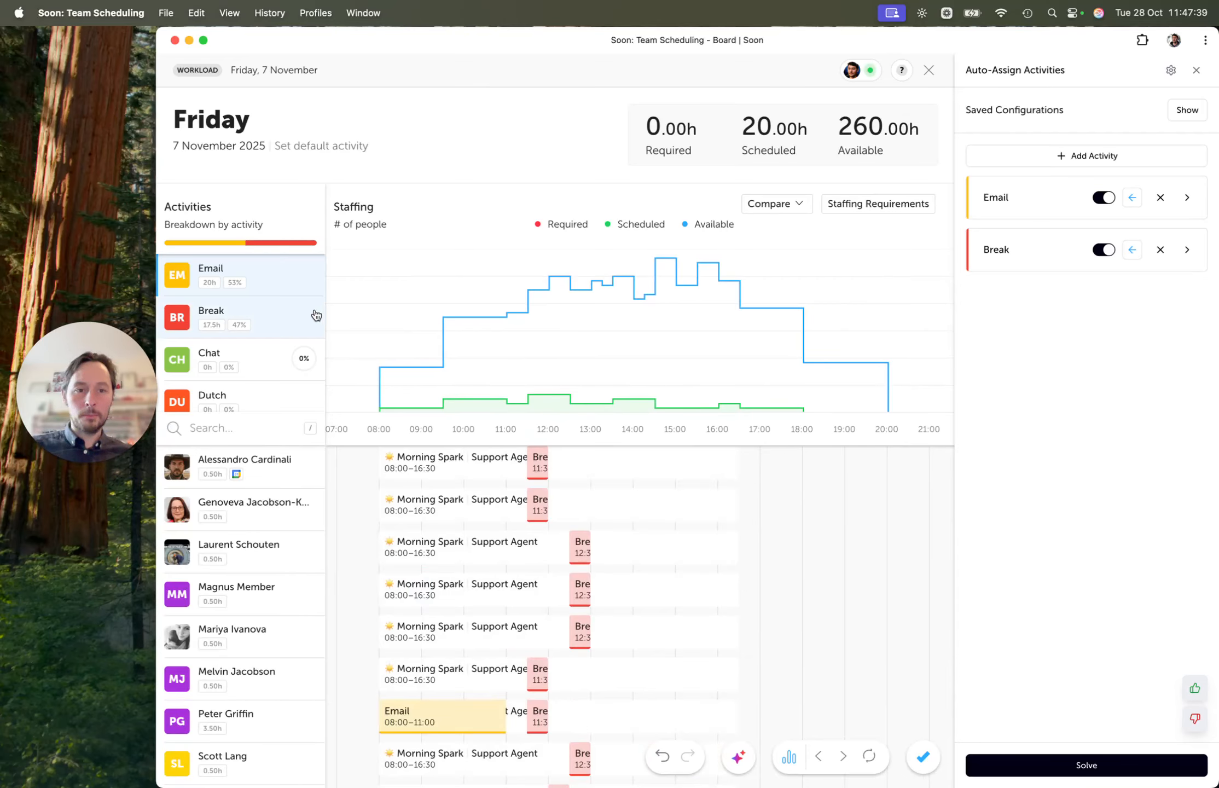
# - Undo the solved assignments and save the current Email and Break setup as a configuration named "cP 1"
pyautogui.click(1028, 154)
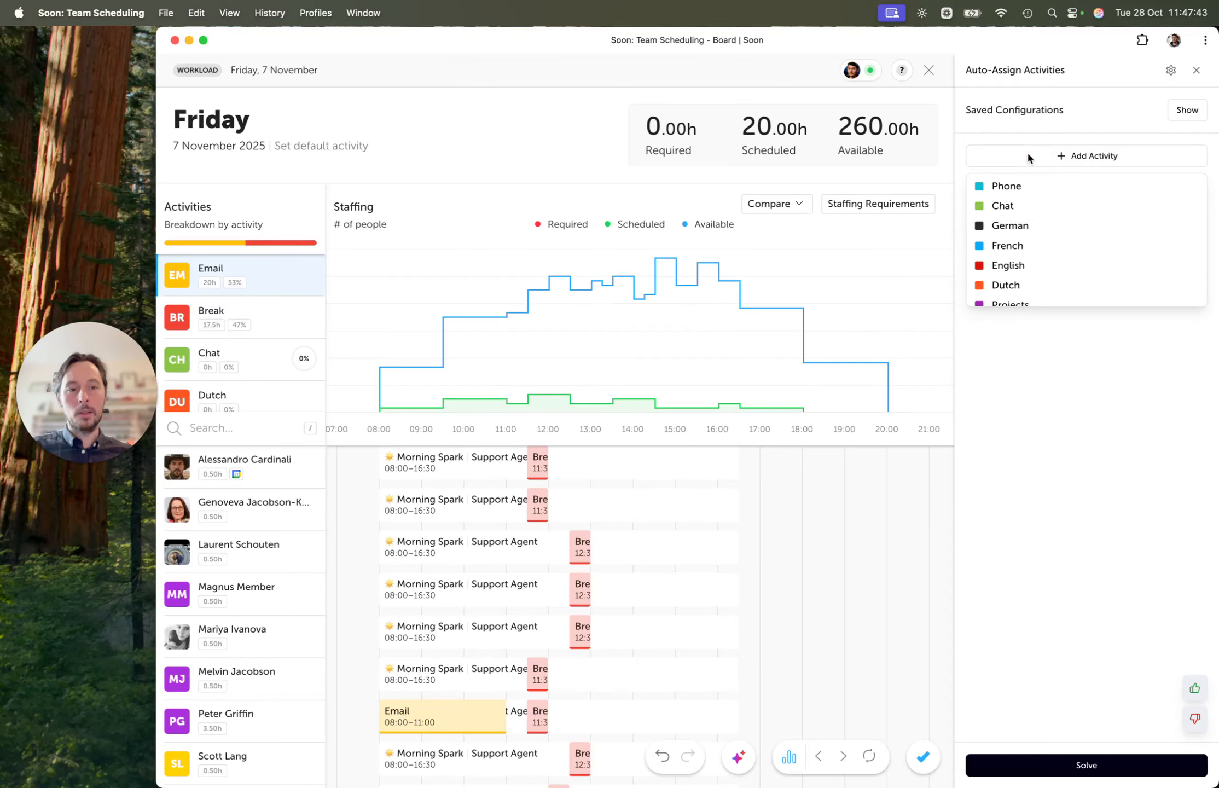
pyautogui.click(1015, 367)
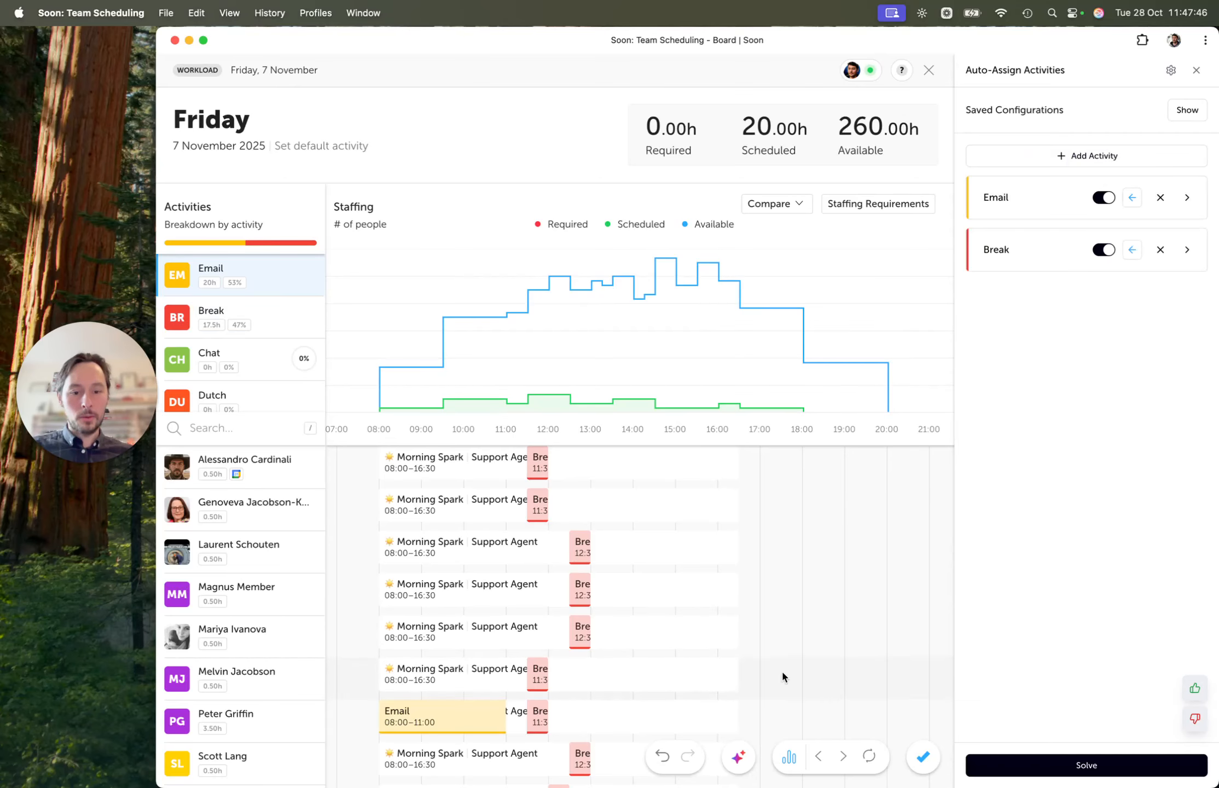
pyautogui.click(662, 755)
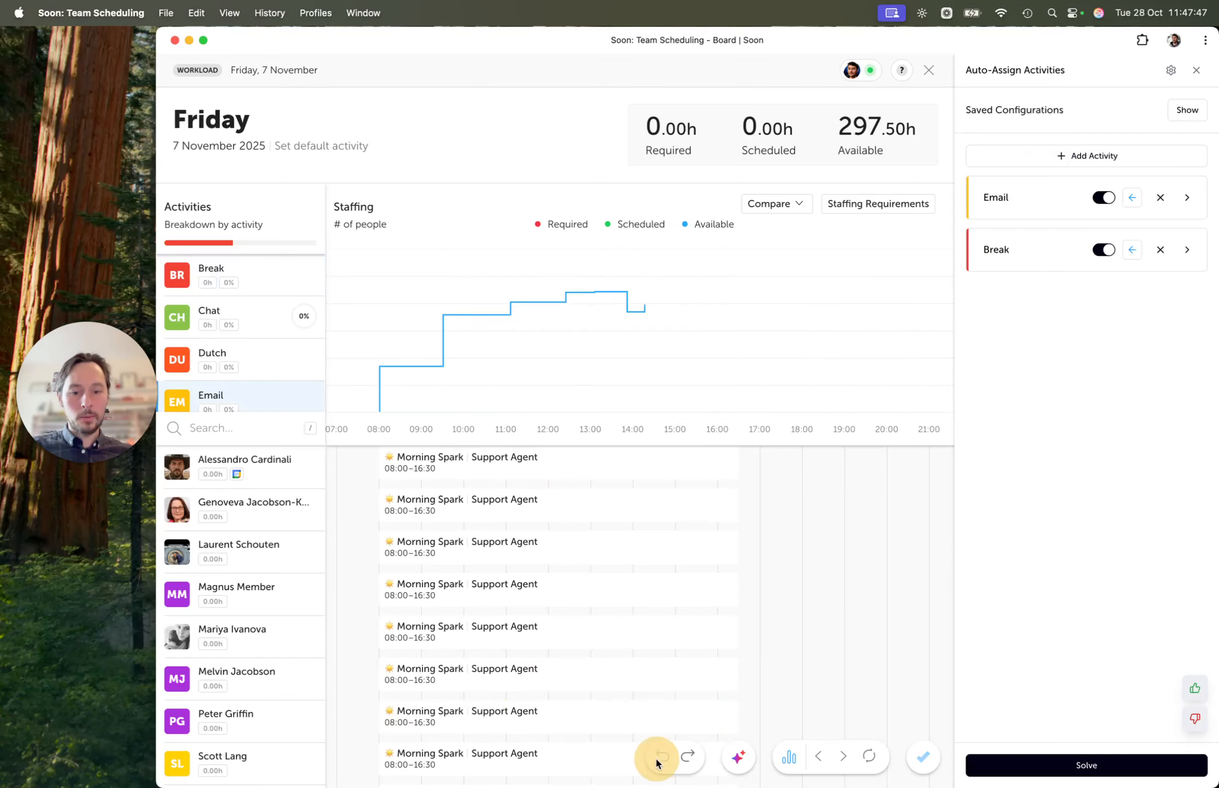
pyautogui.click(1192, 103)
pyautogui.click(1081, 153)
pyautogui.write('cP 1')
pyautogui.click(1173, 153)
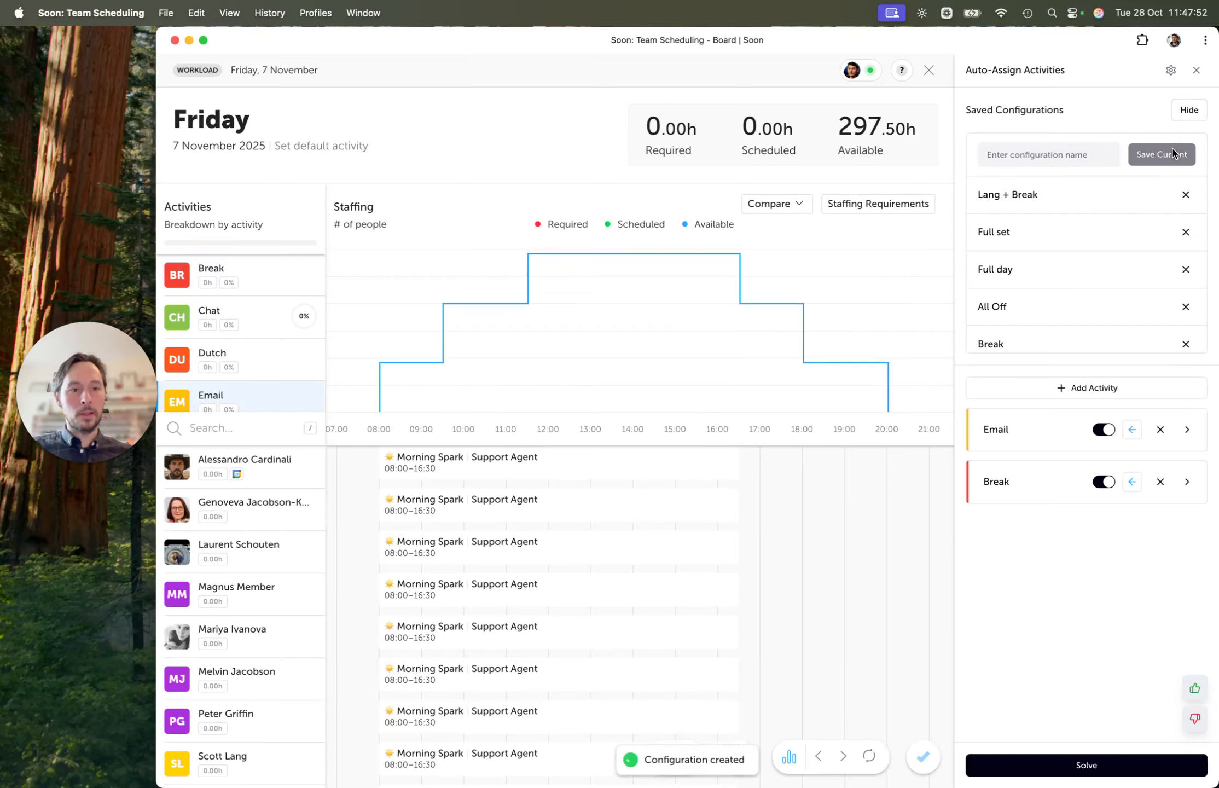
pyautogui.click(1184, 111)
# - Add the French activity to the auto-assignment and give it a User Filter constraint
pyautogui.click(1049, 158)
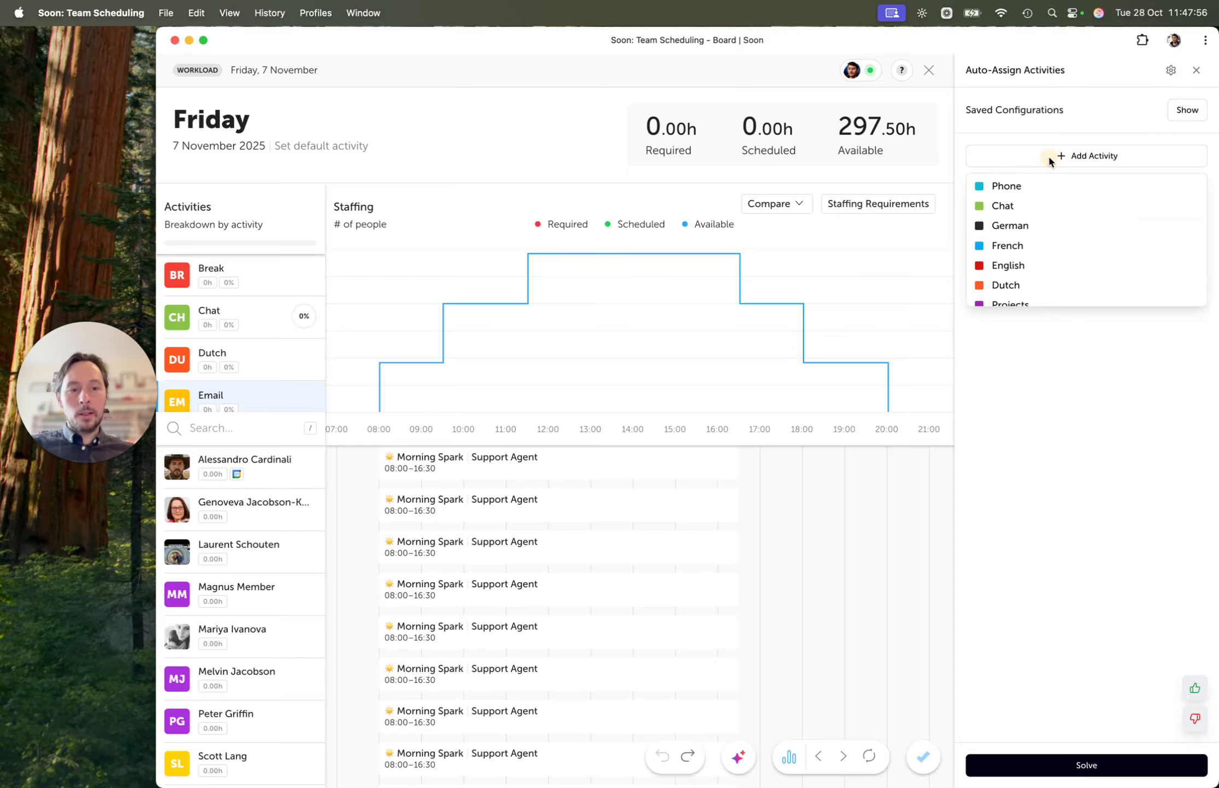
pyautogui.click(1030, 244)
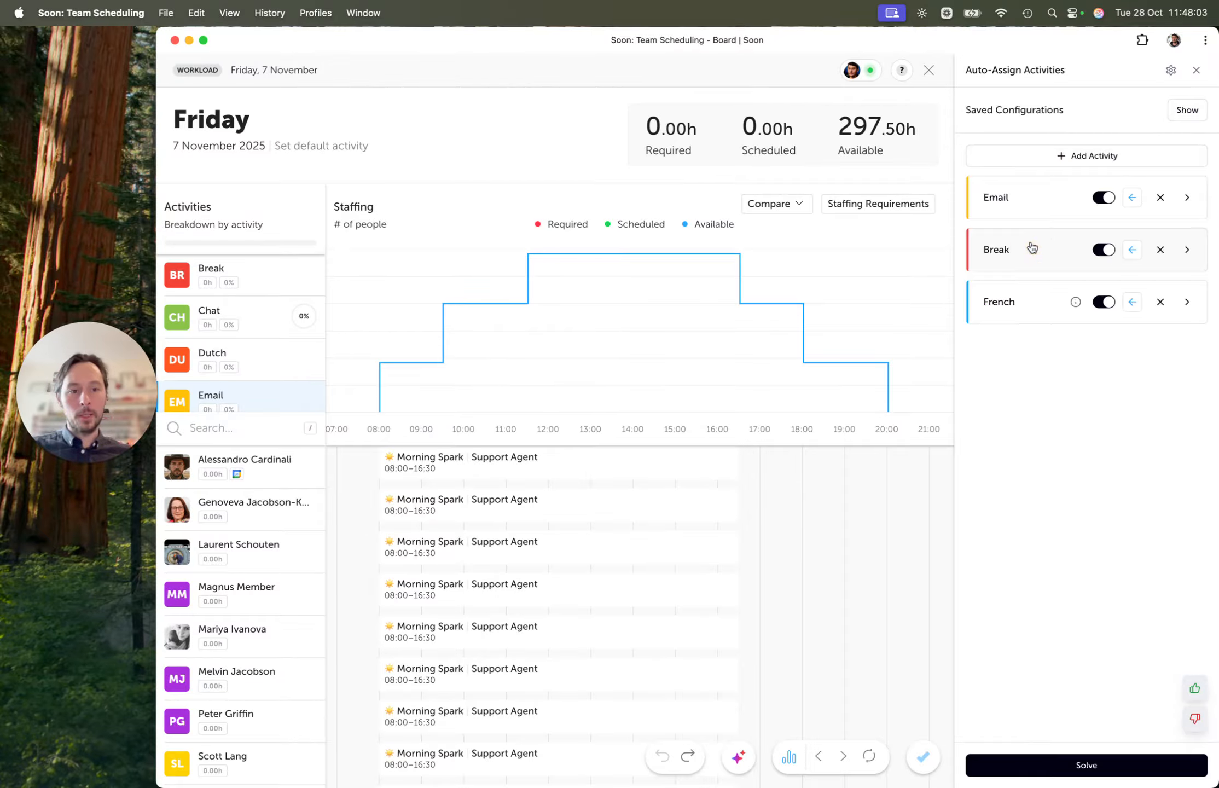
pyautogui.click(1000, 285)
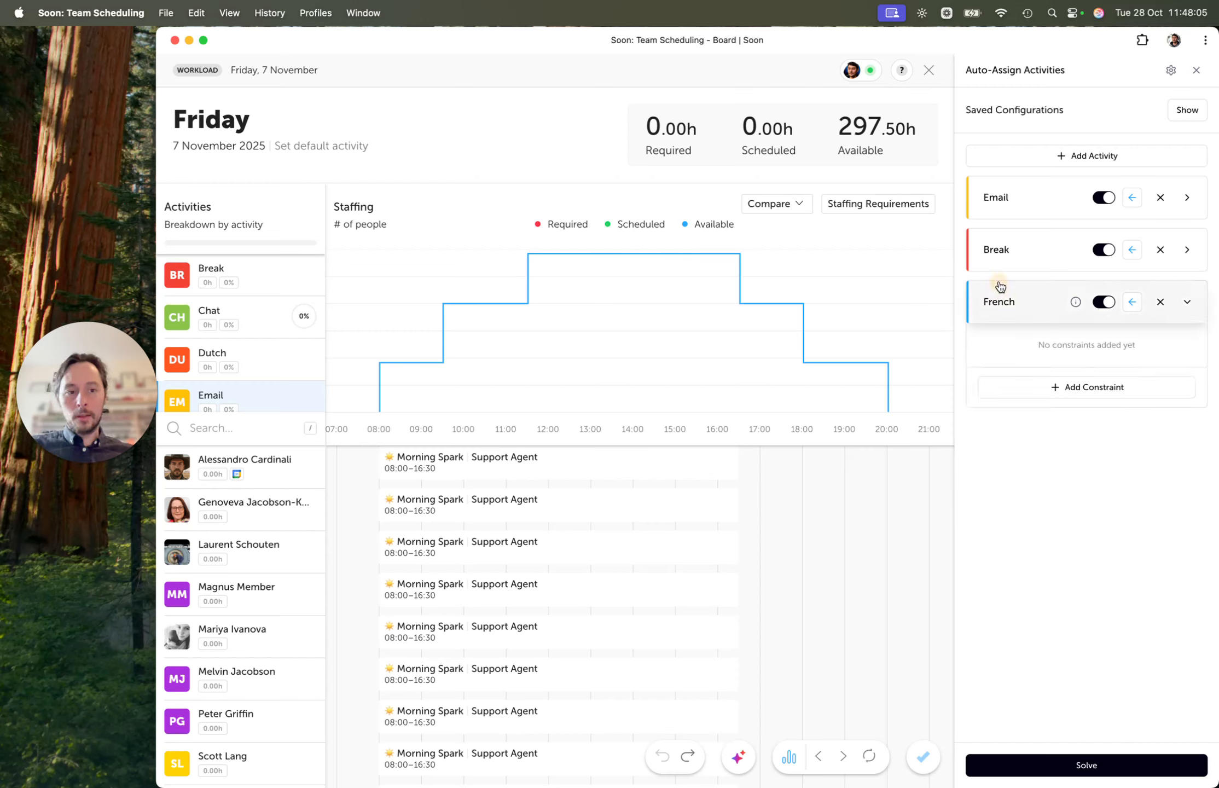
pyautogui.click(1062, 393)
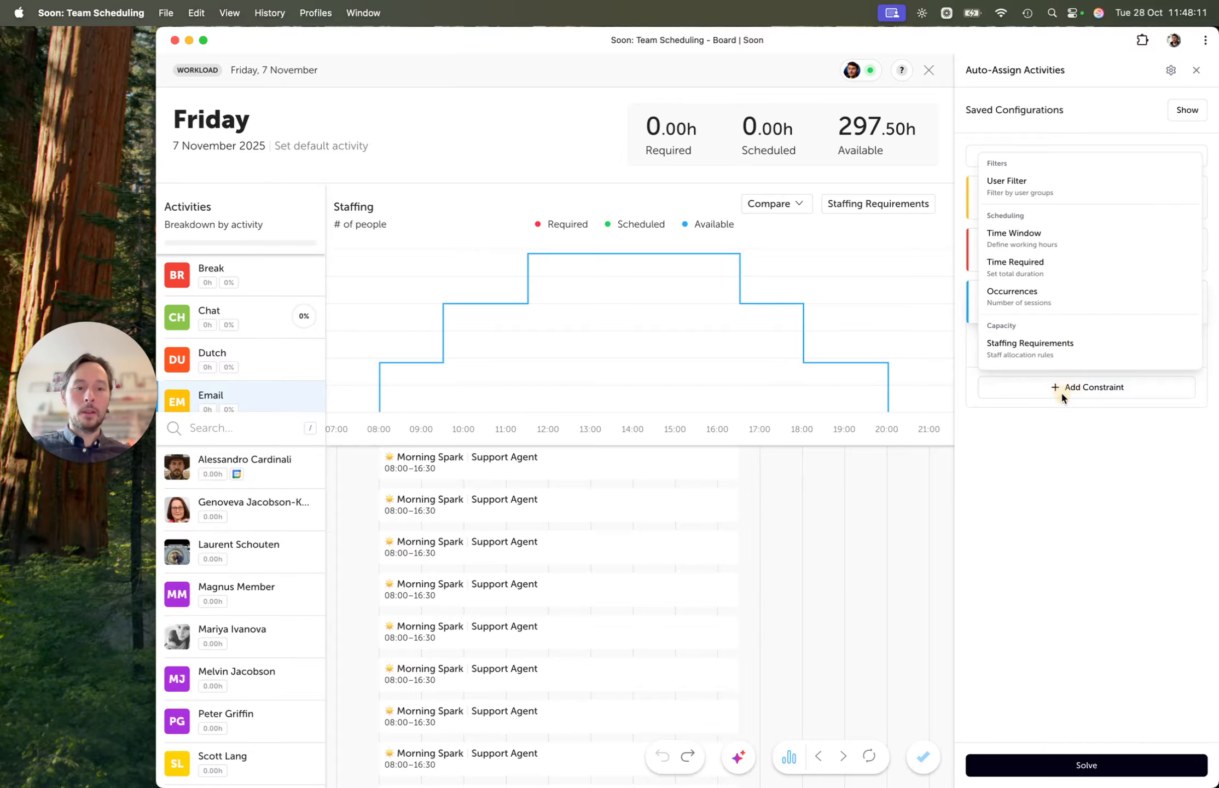
pyautogui.click(1070, 185)
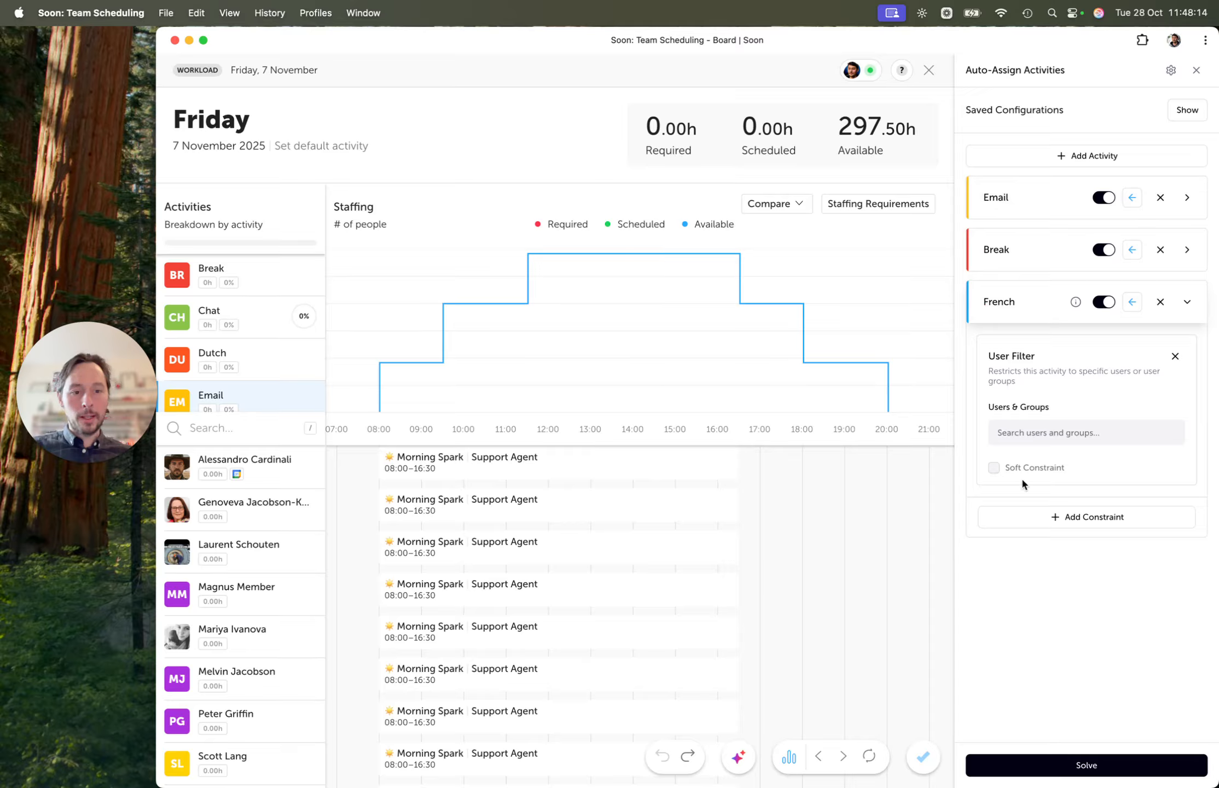
# - Restrict French to three individual team members in its User Filter
pyautogui.click(1044, 438)
pyautogui.write('lau')
pyautogui.click(1065, 469)
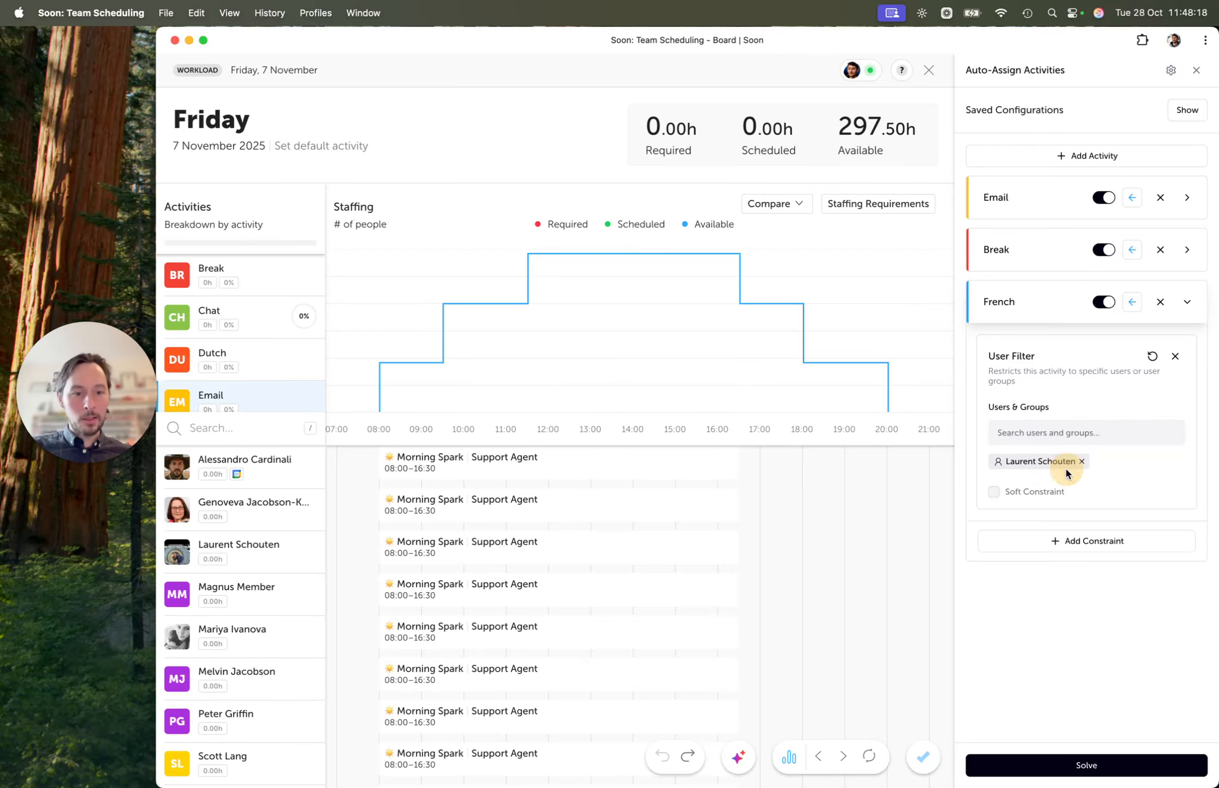
pyautogui.click(1075, 440)
pyautogui.click(1096, 462)
pyautogui.click(1096, 431)
pyautogui.scroll(-2, 1133, 502)
pyautogui.scroll(-2, 1132, 502)
pyautogui.click(1133, 502)
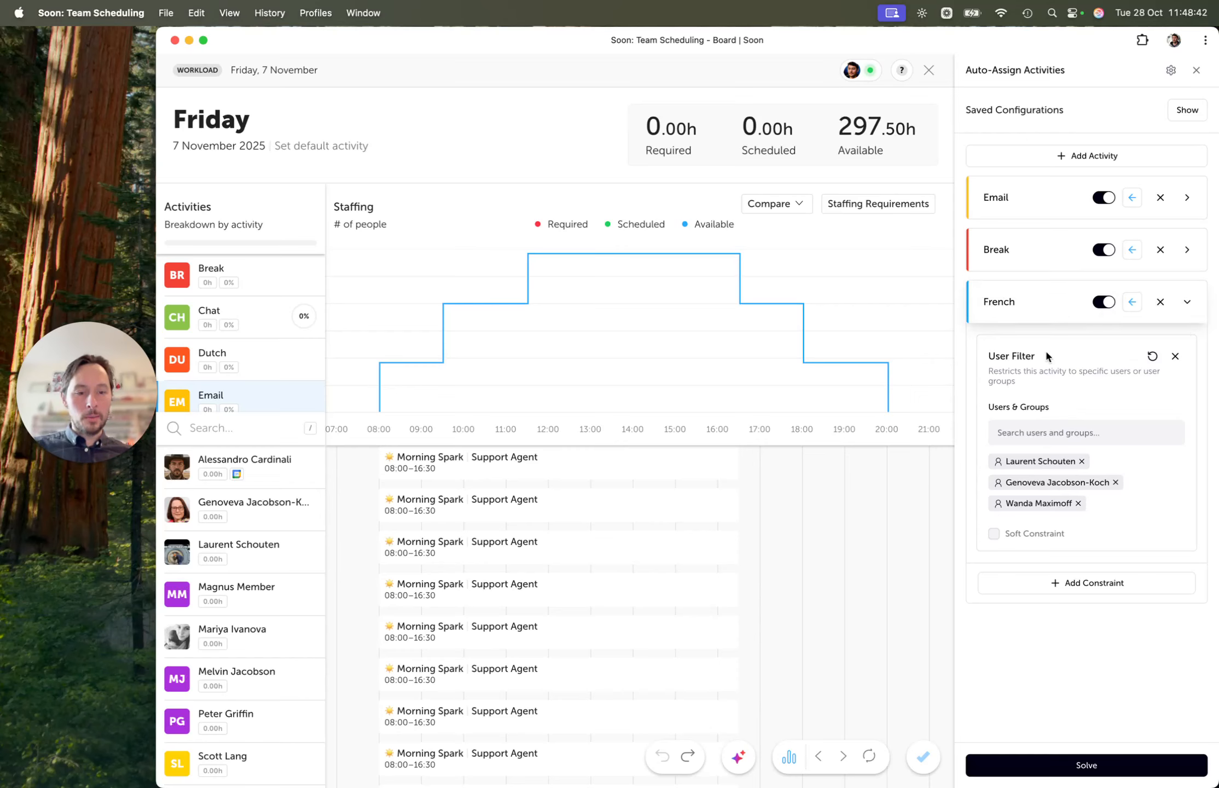
# - Add the Team Lead 2 group to French's User Filter
pyautogui.click(1056, 432)
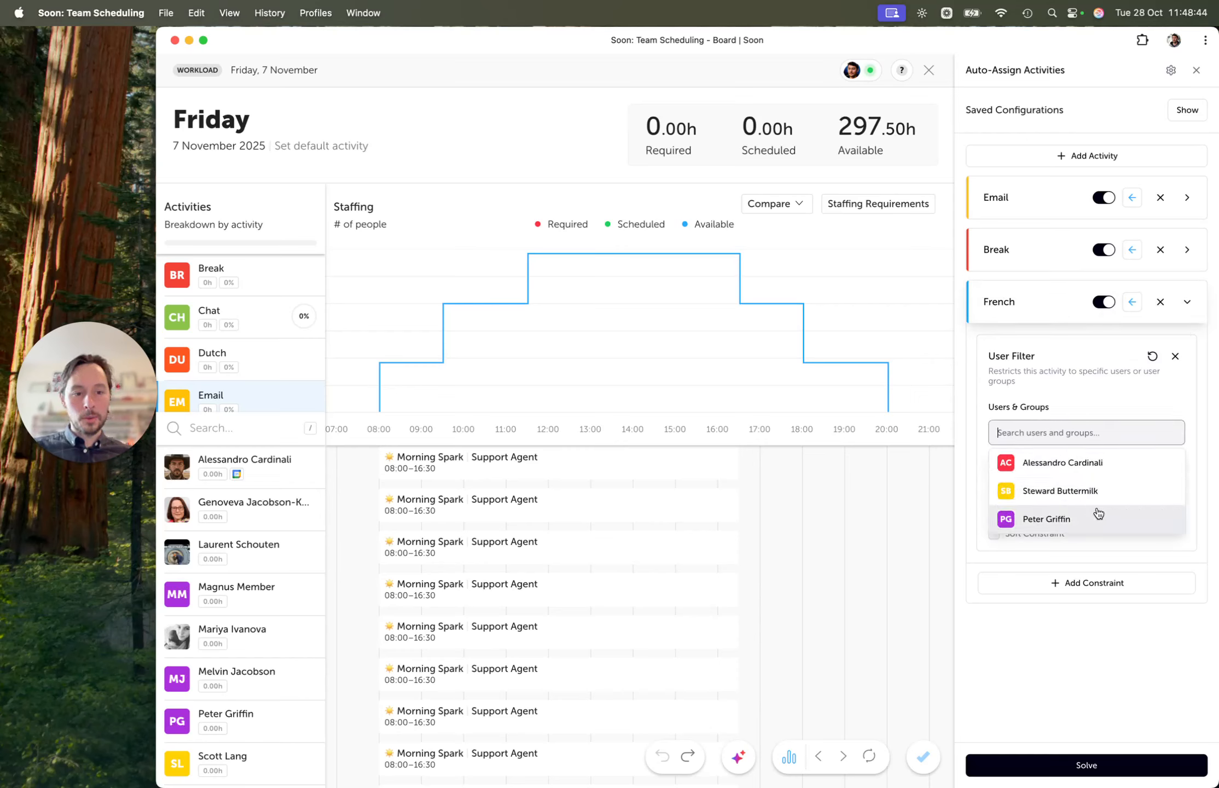
pyautogui.scroll(-3, 1101, 513)
pyautogui.scroll(-5, 1101, 513)
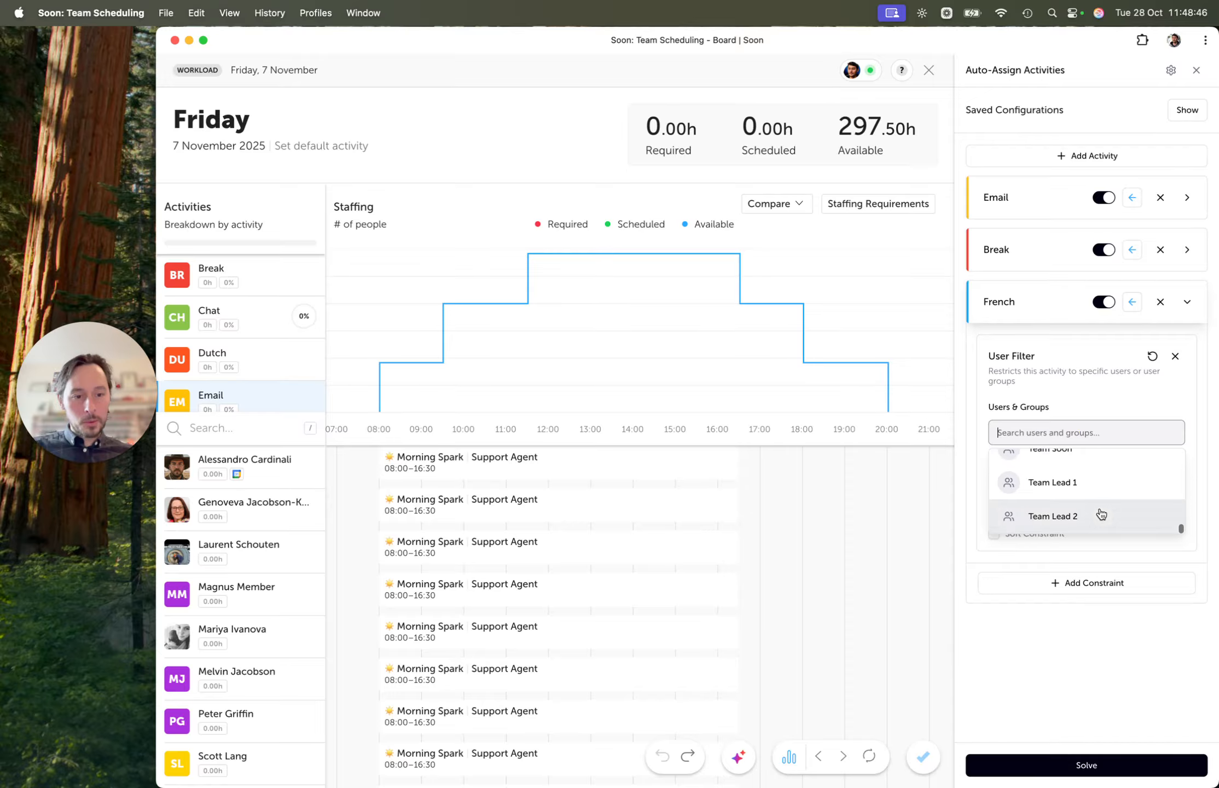
pyautogui.scroll(2, 1101, 514)
pyautogui.scroll(-2, 1101, 514)
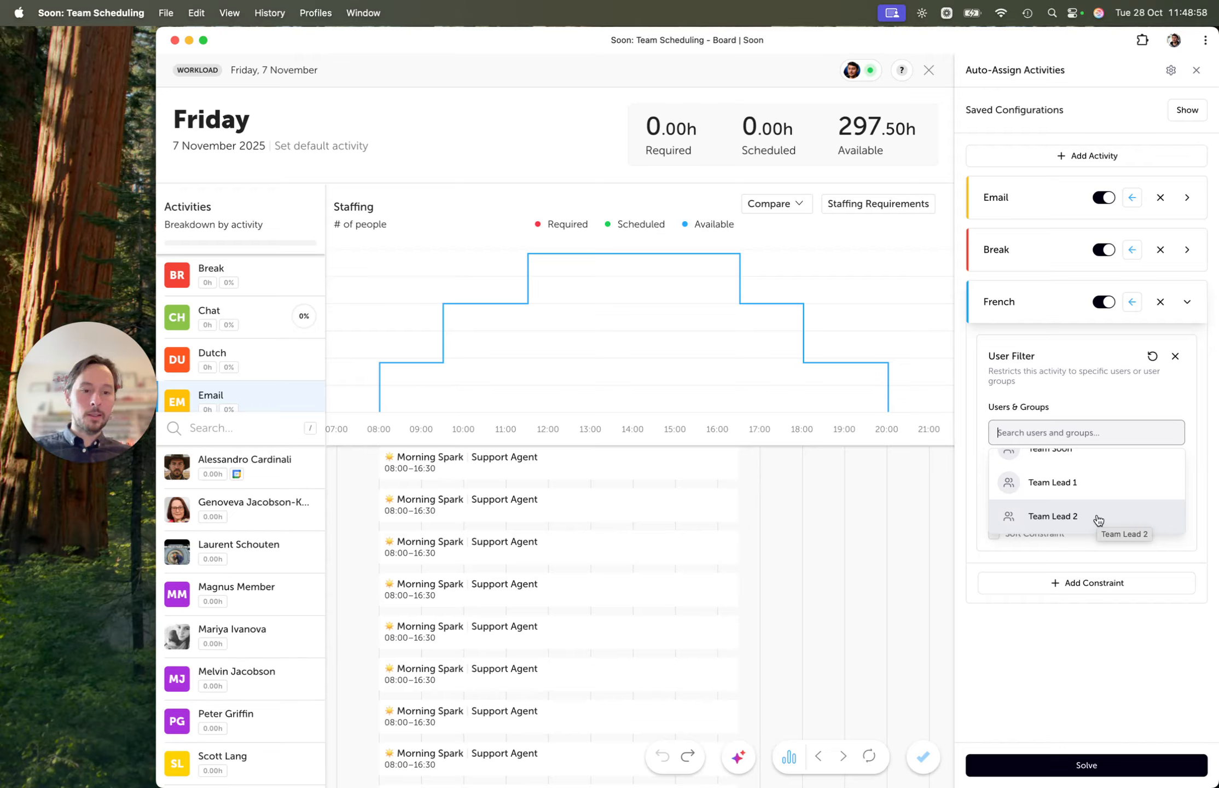
pyautogui.click(1097, 518)
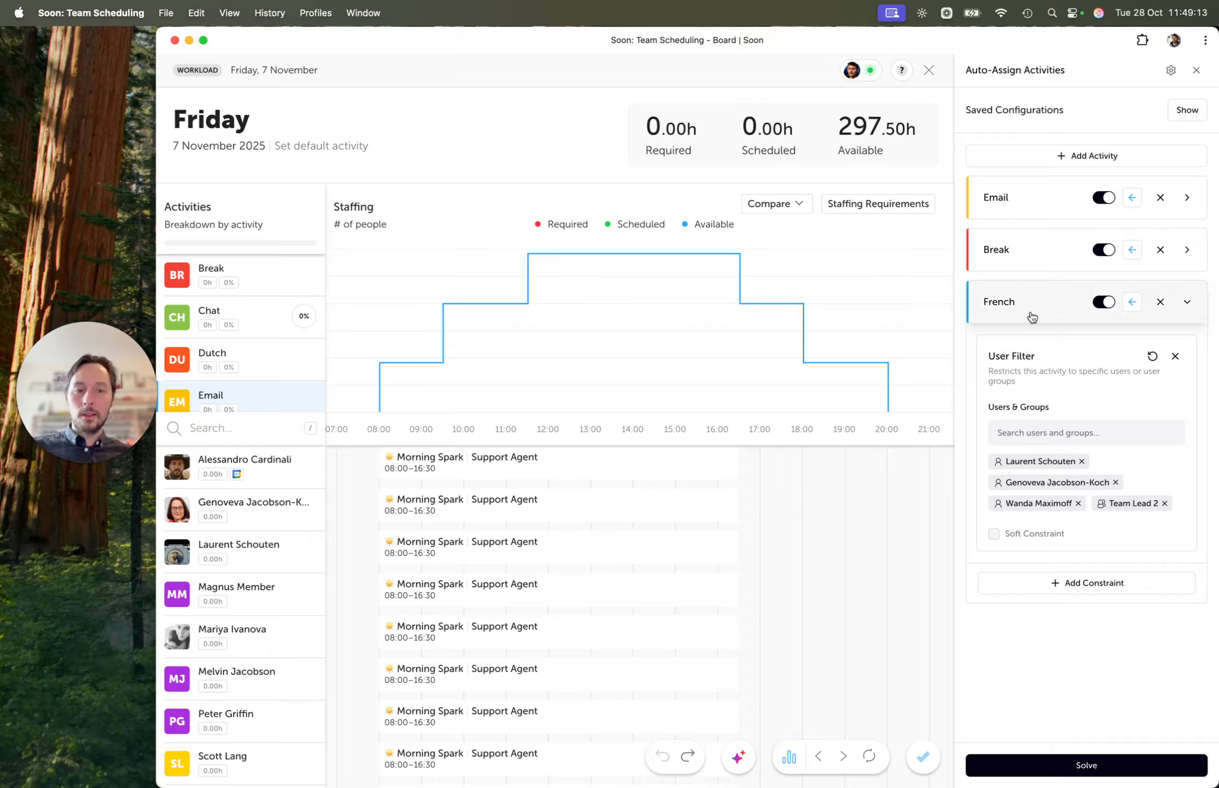
# - Add an Occurrences constraint to French, calculated as a total across all users, with a minimum of 3
pyautogui.click(1056, 583)
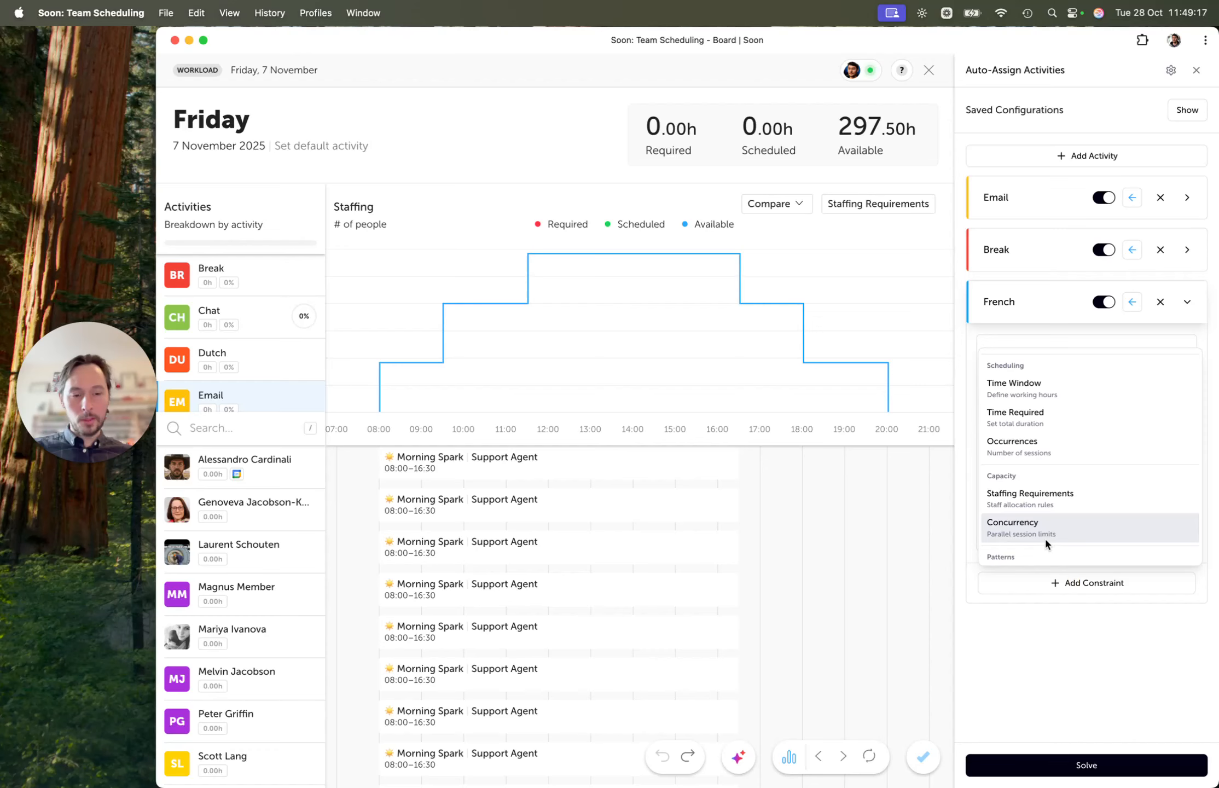
pyautogui.scroll(-2, 1044, 537)
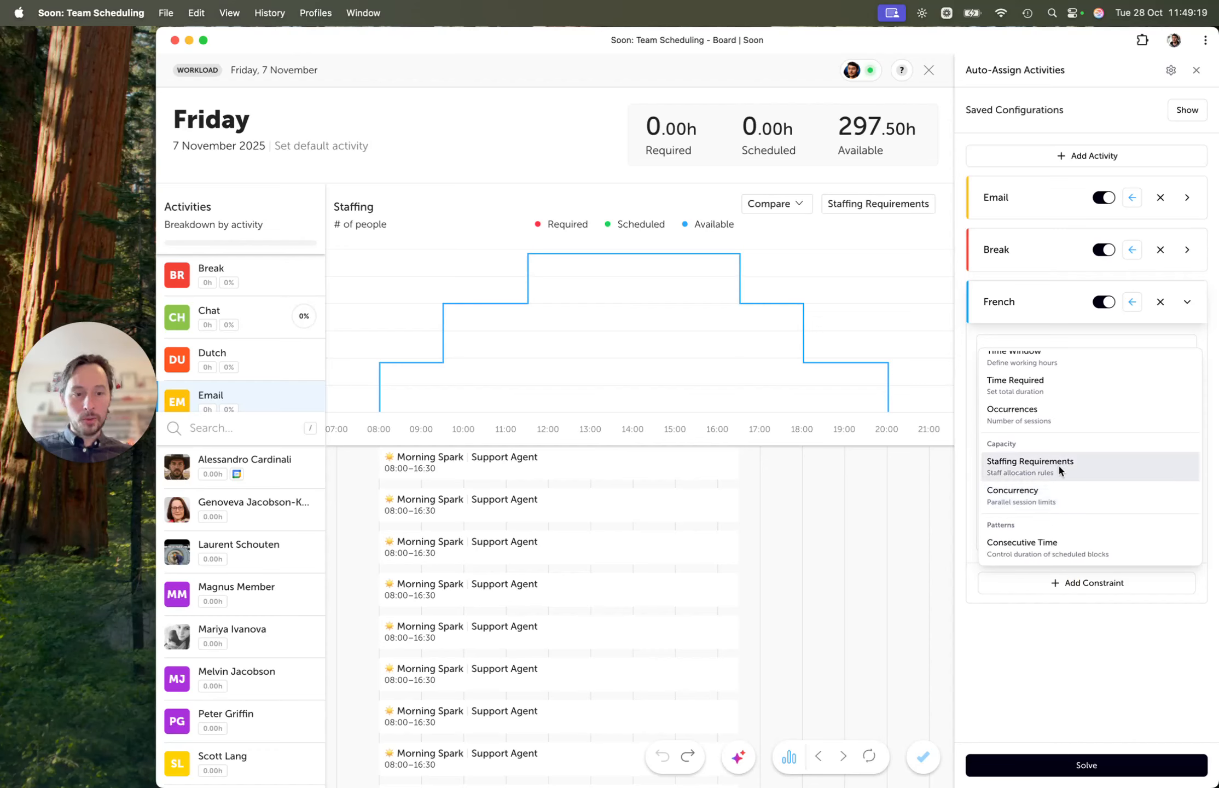
pyautogui.scroll(2, 1054, 486)
pyautogui.click(1056, 446)
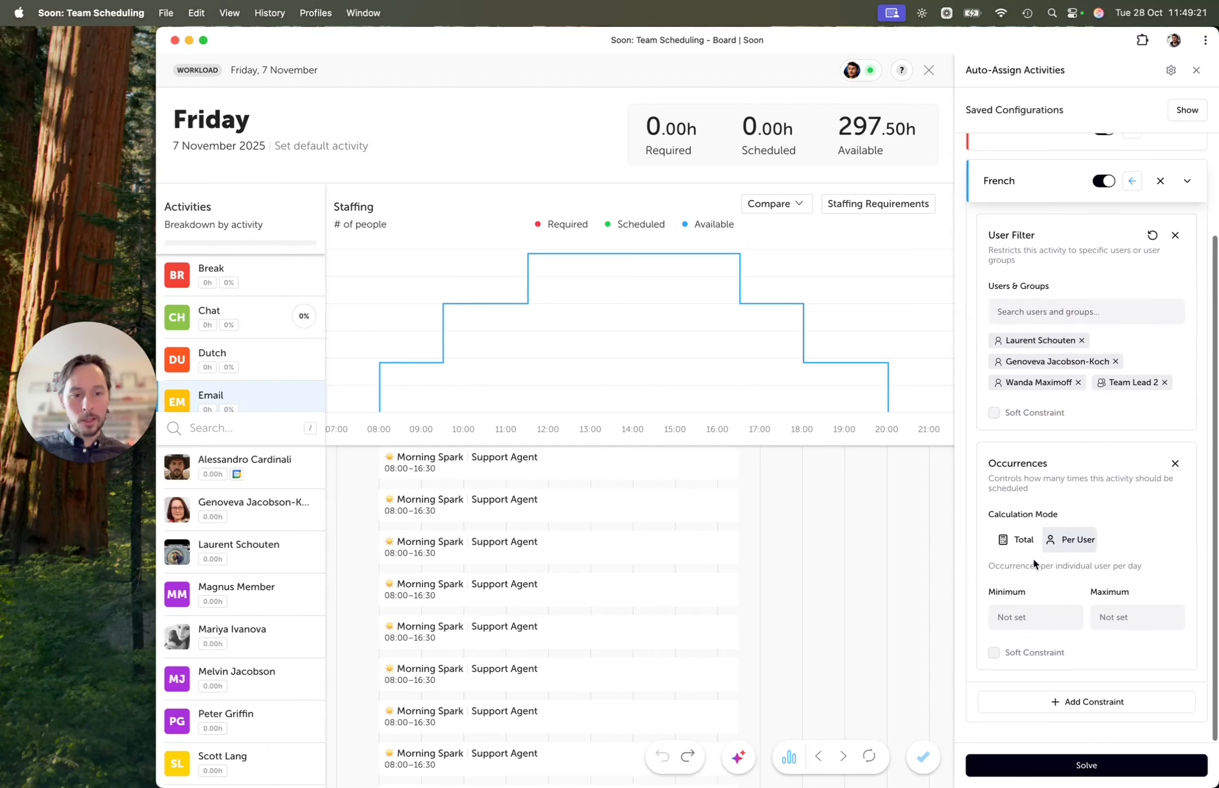
pyautogui.click(1020, 541)
pyautogui.click(1110, 617)
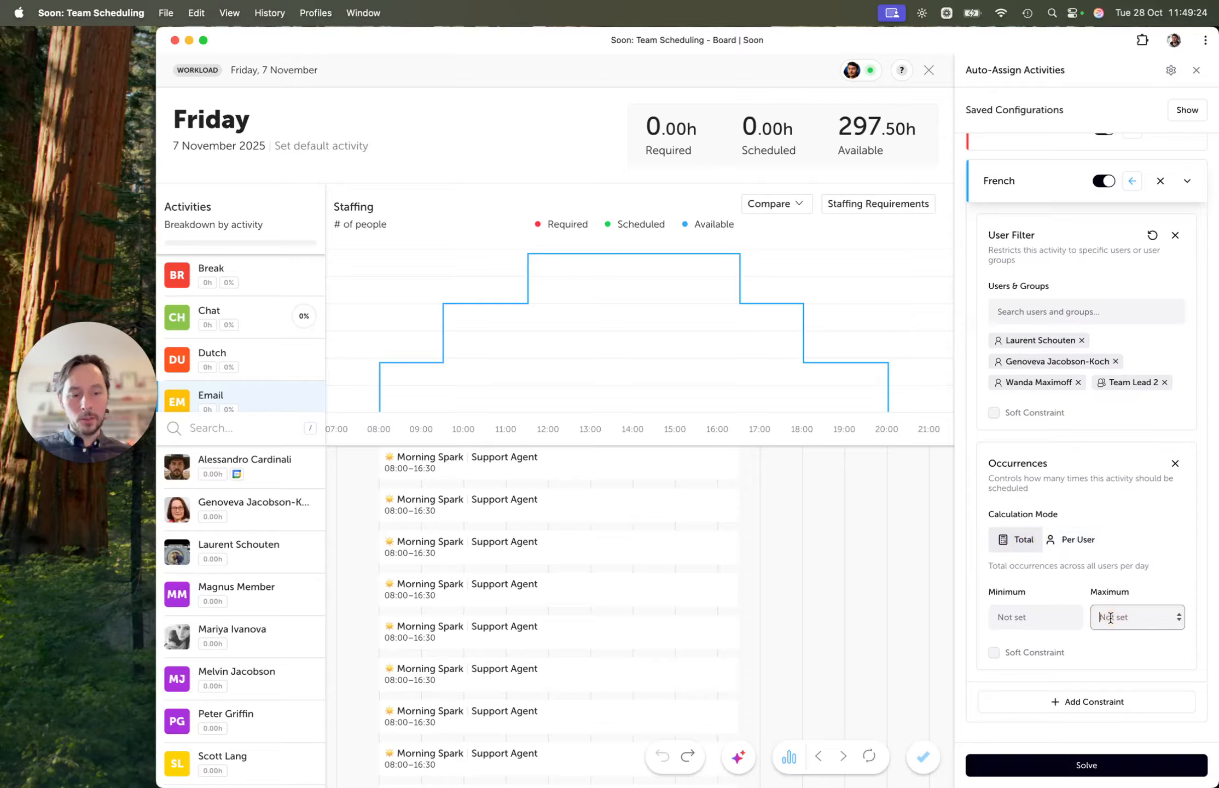
pyautogui.click(1015, 617)
pyautogui.write('3')
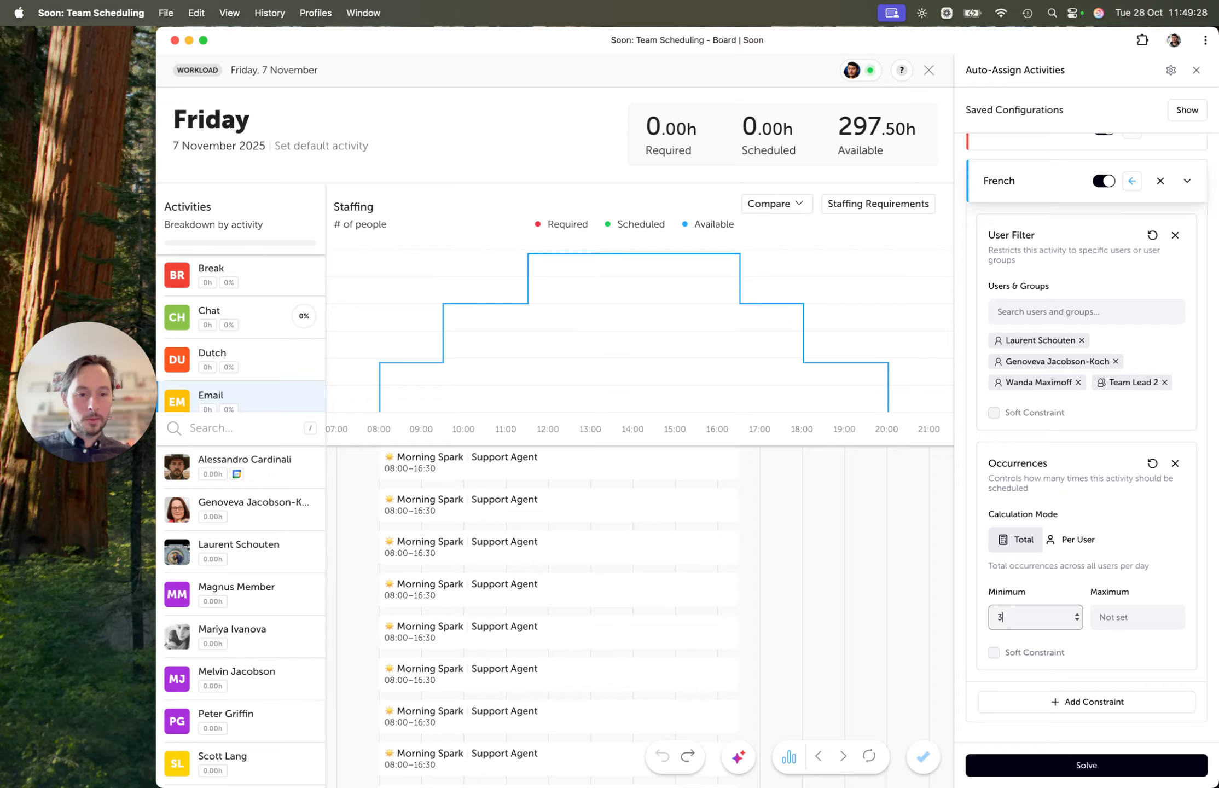
# - Add a Time Required constraint to French with a maximum total duration of 10 hours per day
pyautogui.click(1041, 700)
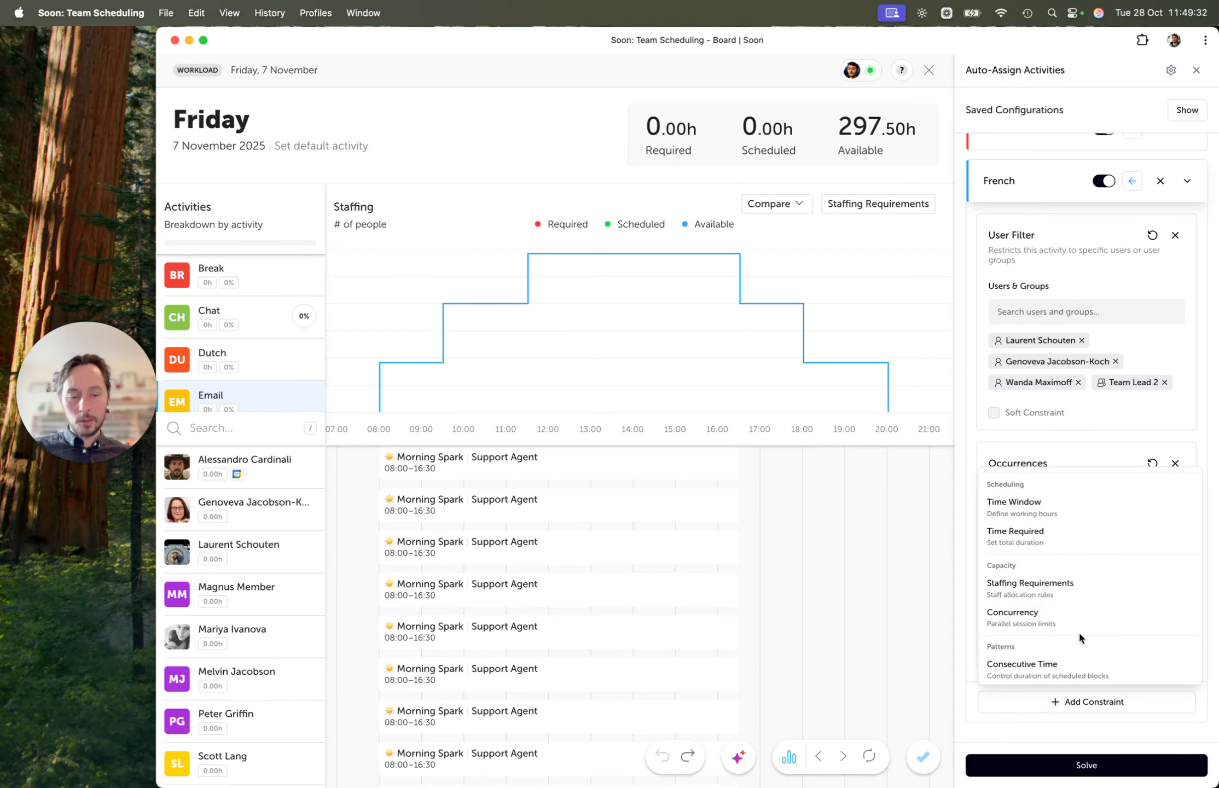
pyautogui.click(1049, 434)
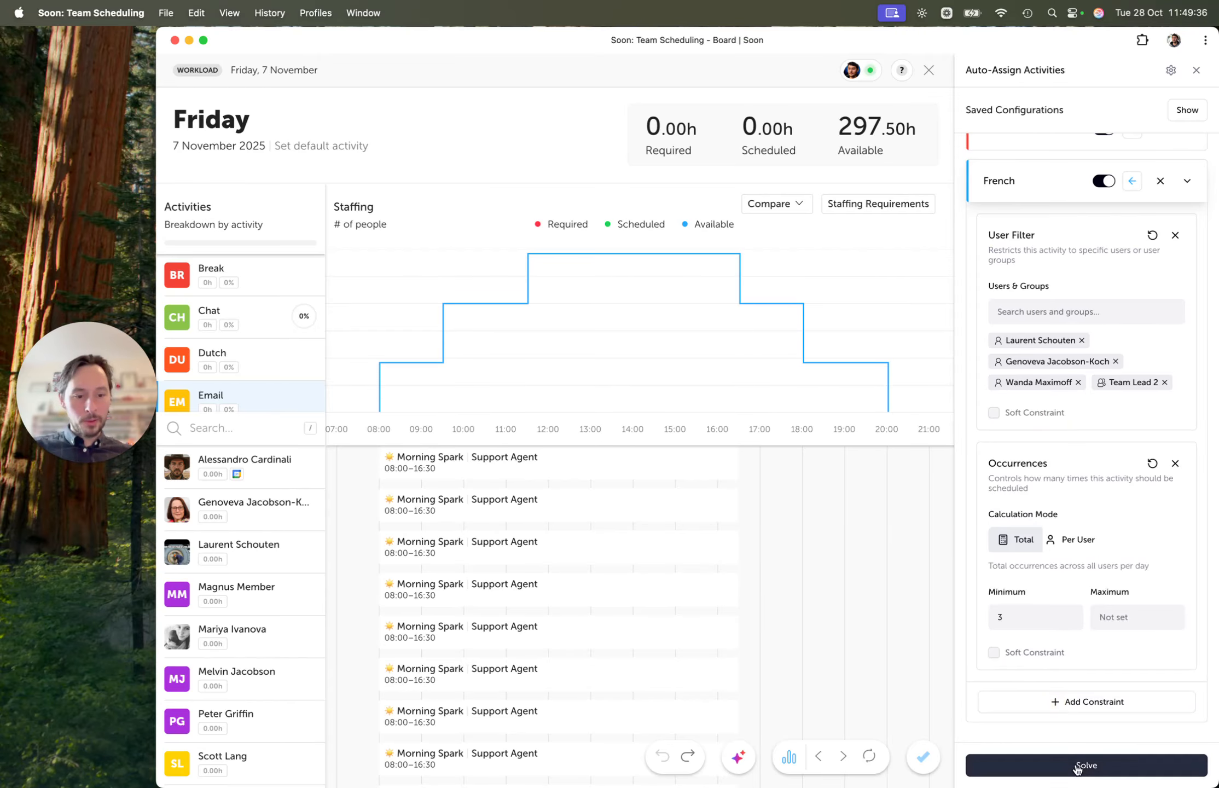
pyautogui.click(1032, 706)
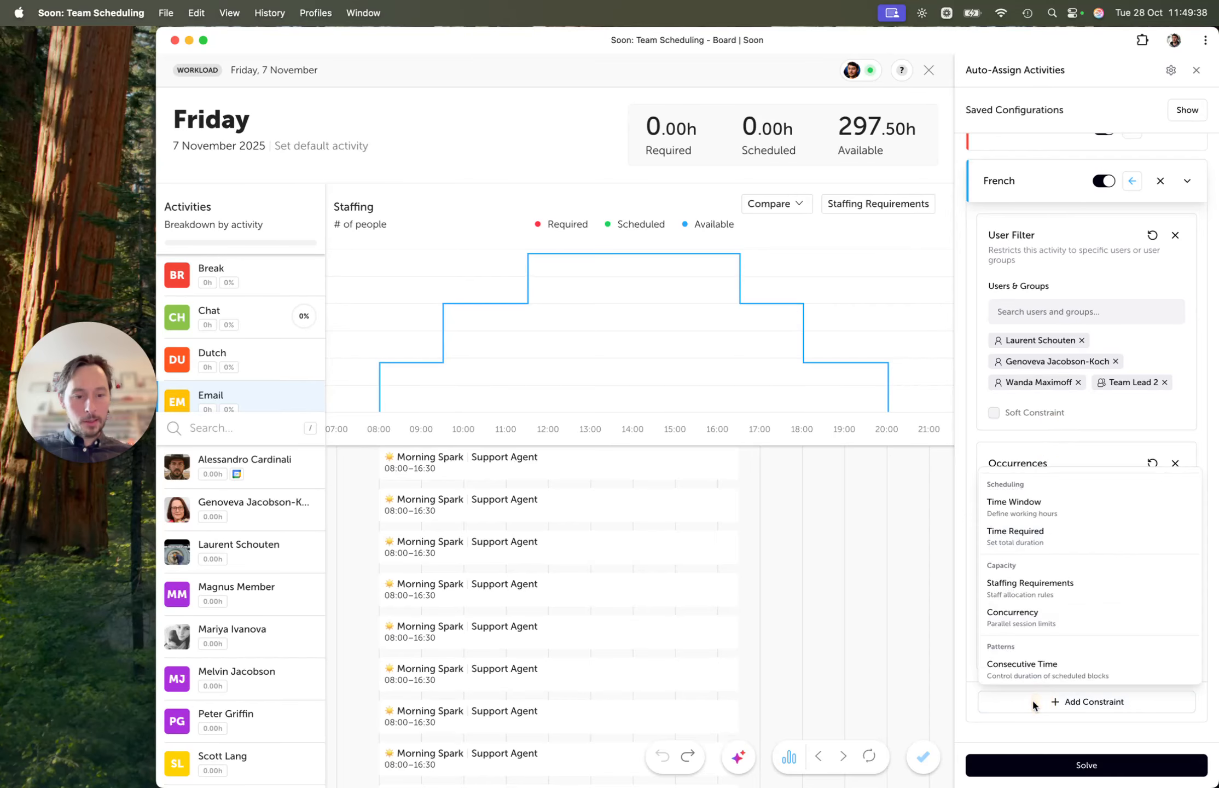
pyautogui.click(1055, 534)
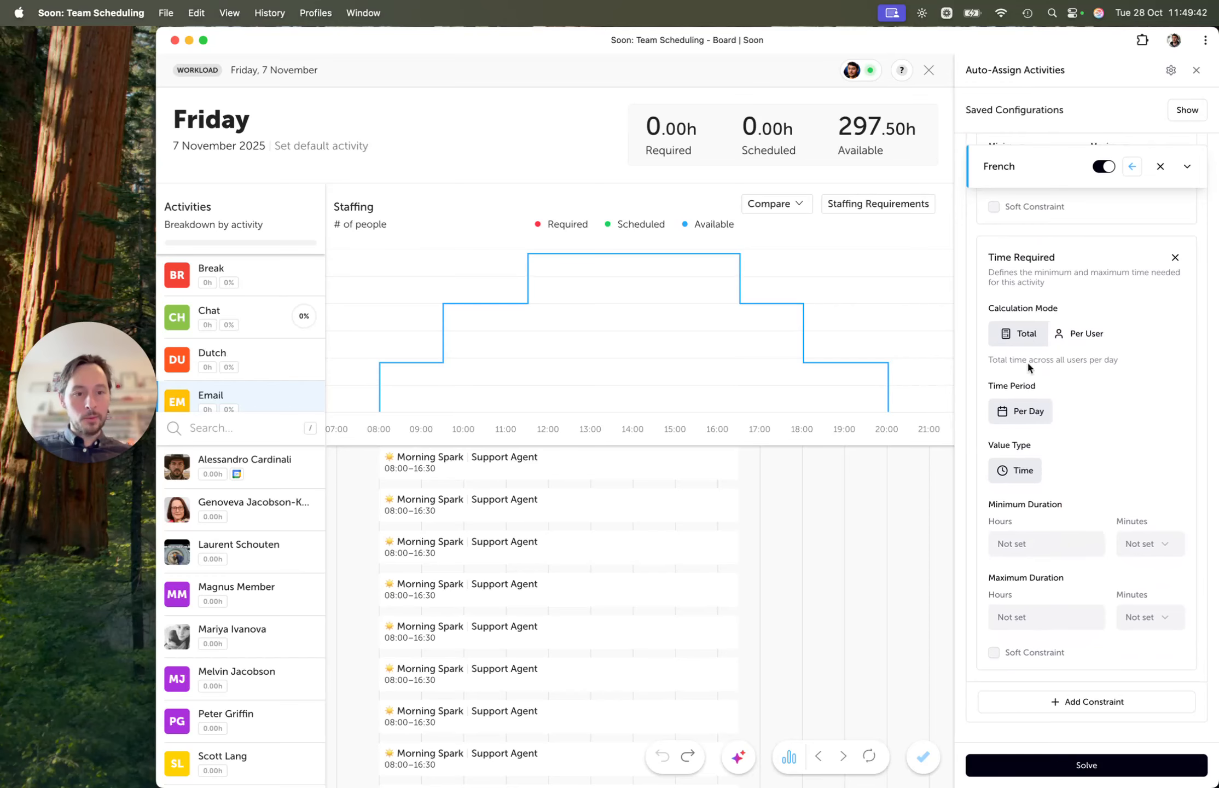
pyautogui.click(1044, 619)
pyautogui.write('10')
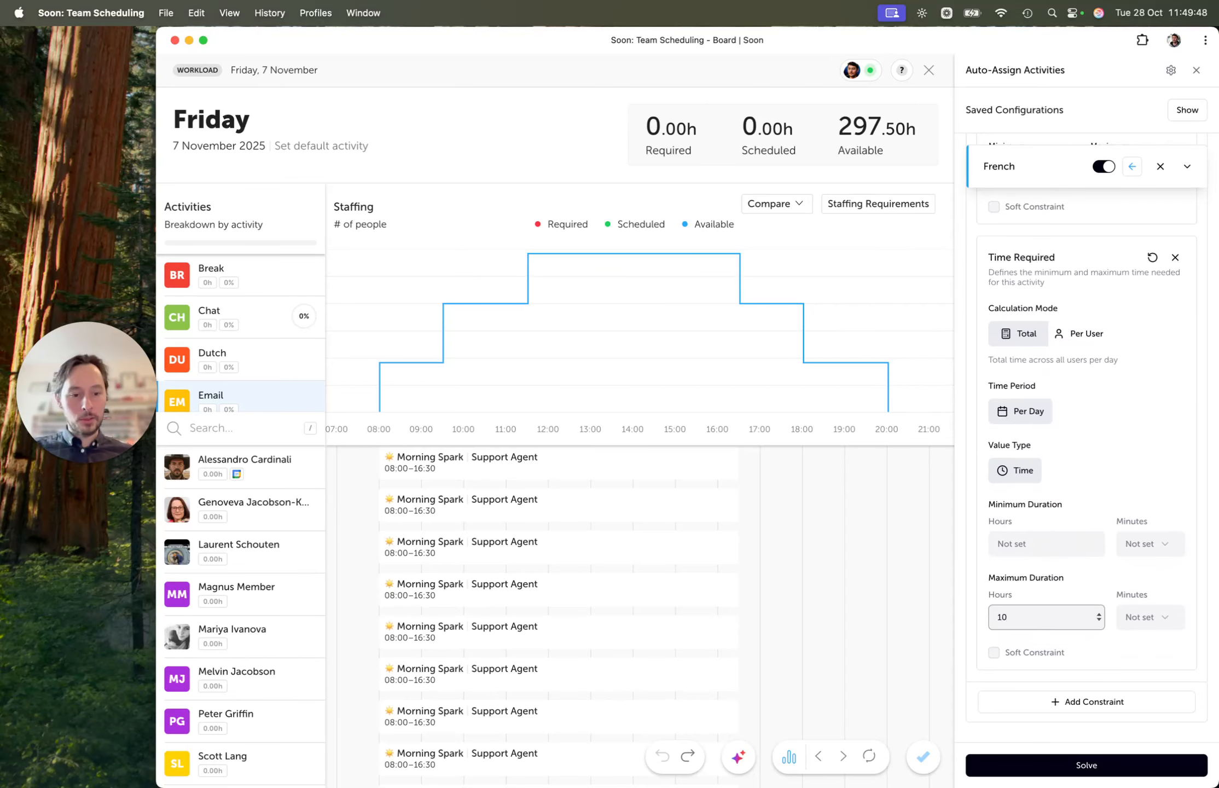
# - Solve Email, Break and French together and check where the French blocks are placed in the schedule
pyautogui.click(1105, 765)
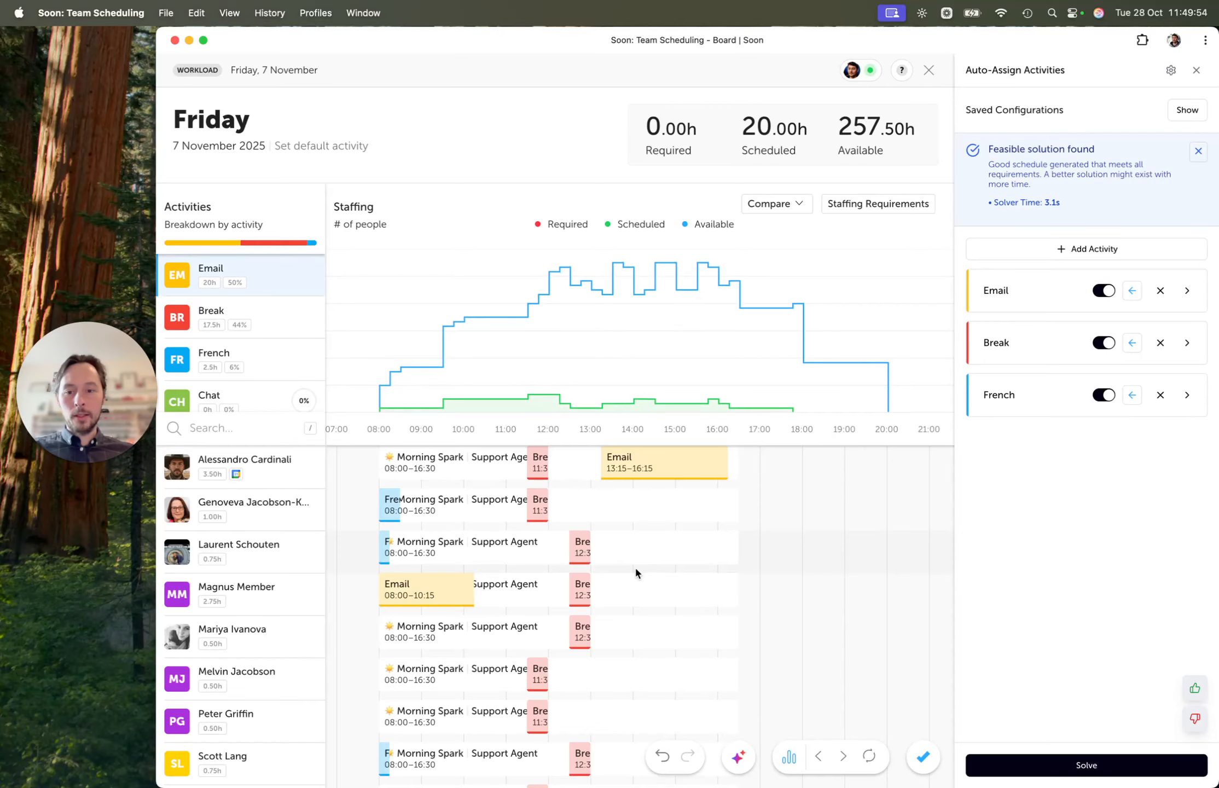
pyautogui.scroll(-10, 398, 556)
pyautogui.hscroll(-3, 398, 557)
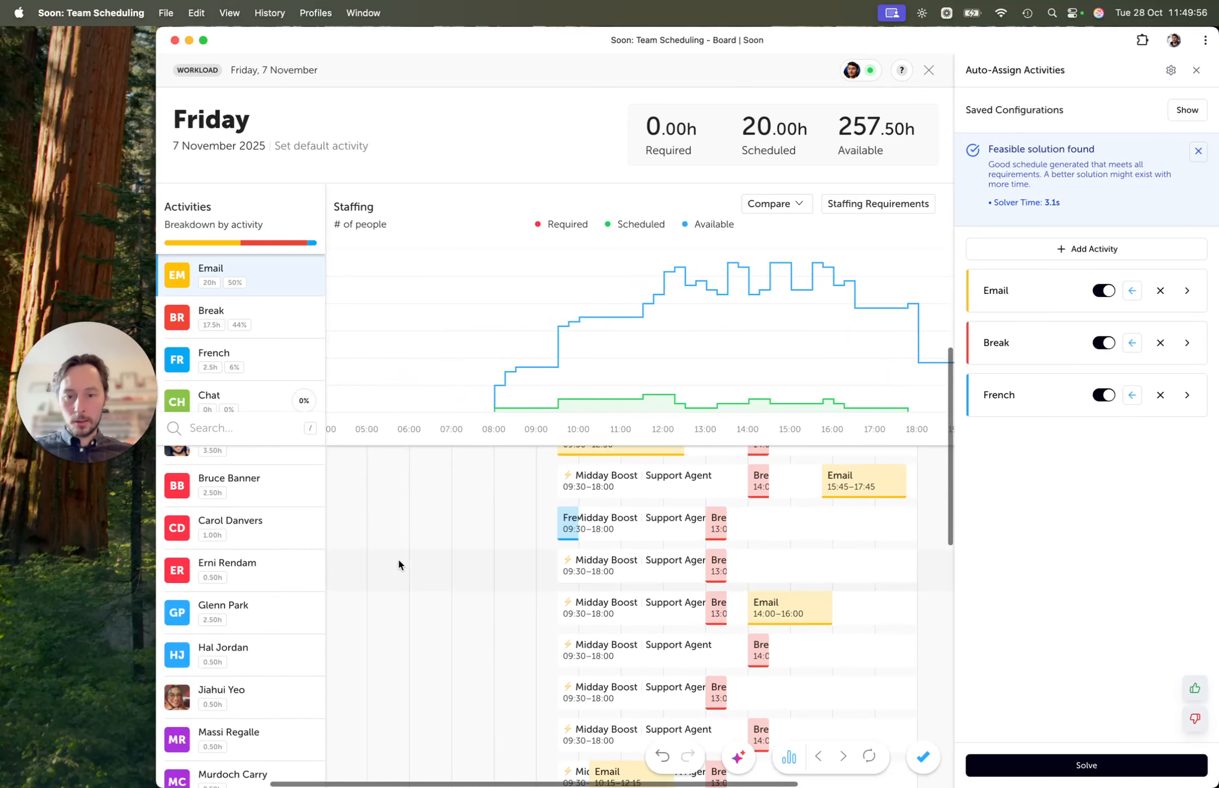
# - Set the minimum total duration in French's Time Required constraint to 10 hours per day and undo the previous activity assignment
pyautogui.scroll(-5, 398, 557)
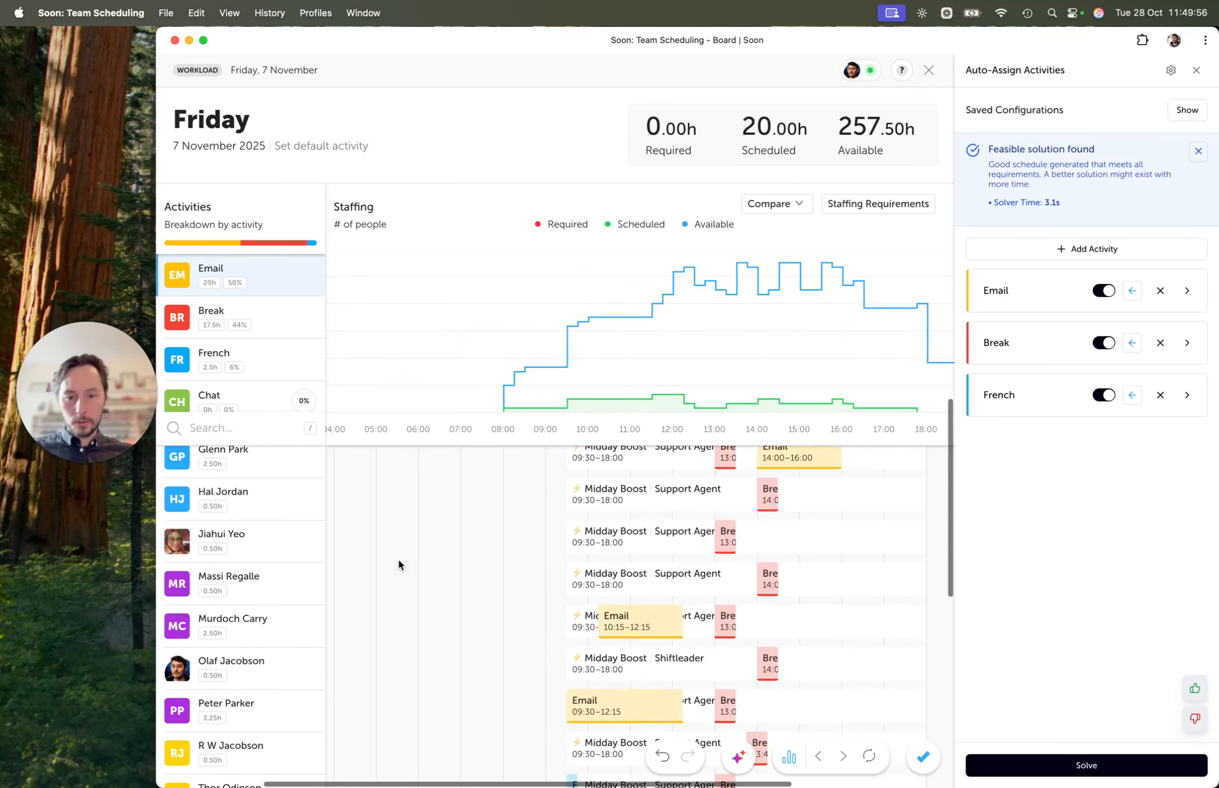
pyautogui.click(282, 361)
pyautogui.click(1025, 310)
pyautogui.scroll(-5, 1049, 568)
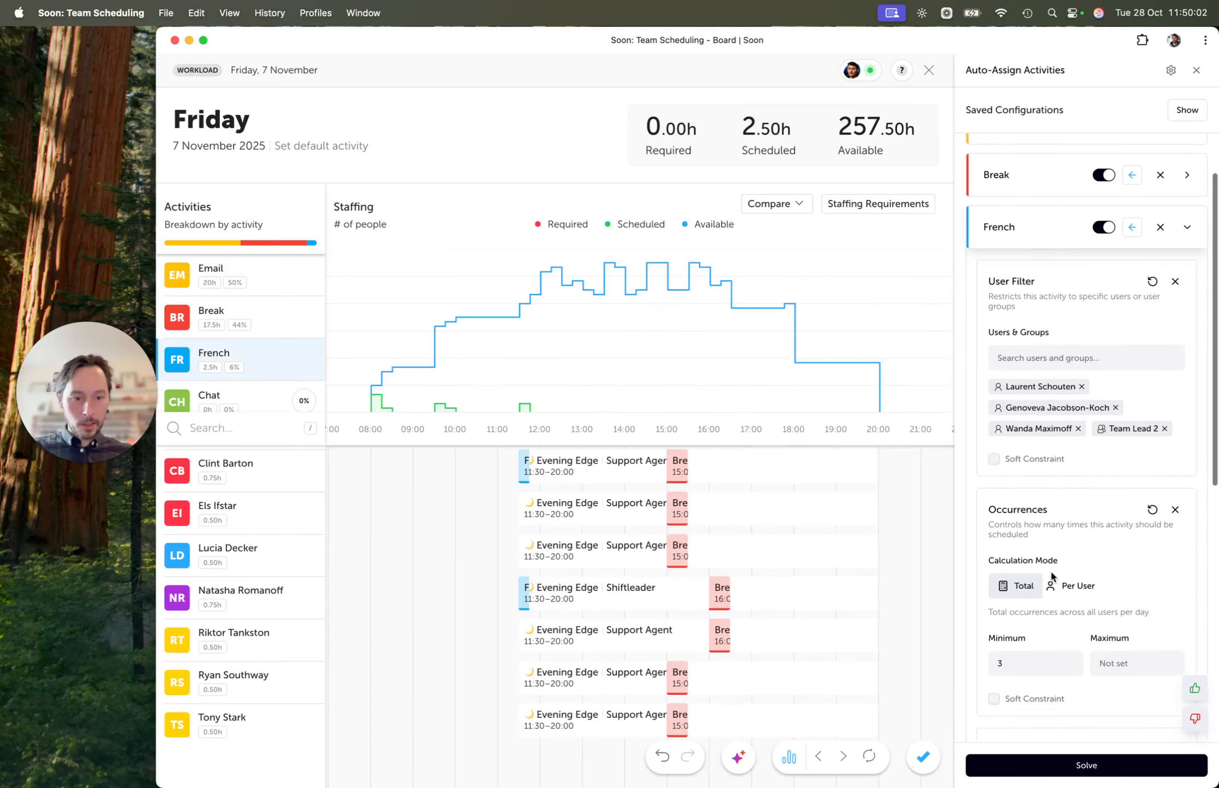
pyautogui.scroll(-9, 1049, 568)
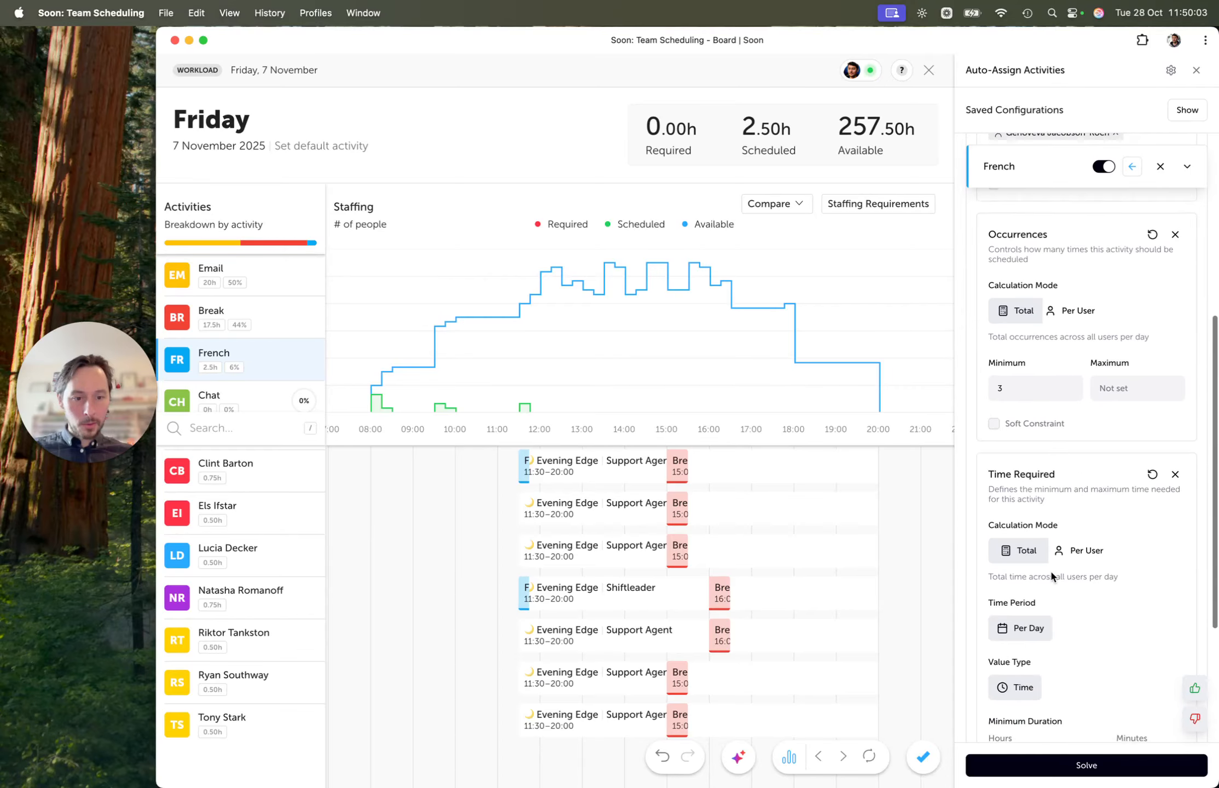
pyautogui.click(1034, 547)
pyautogui.write('10')
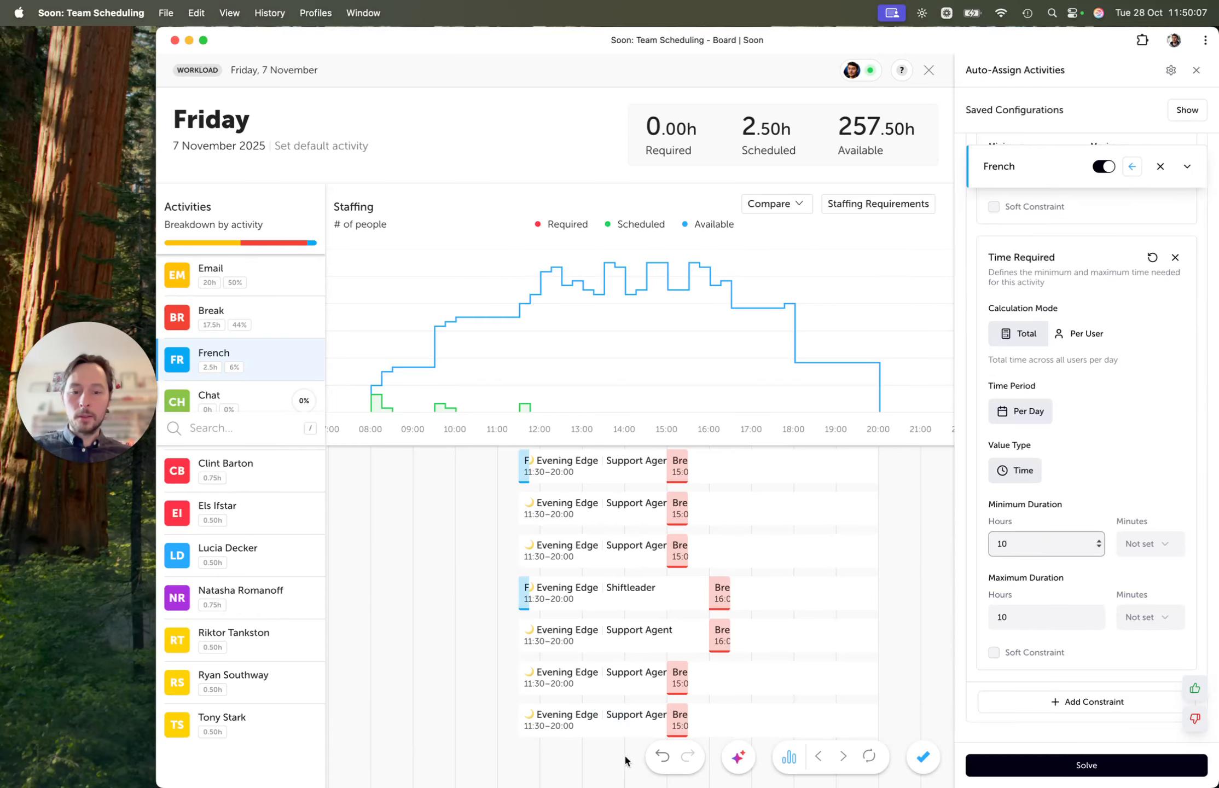
pyautogui.click(662, 756)
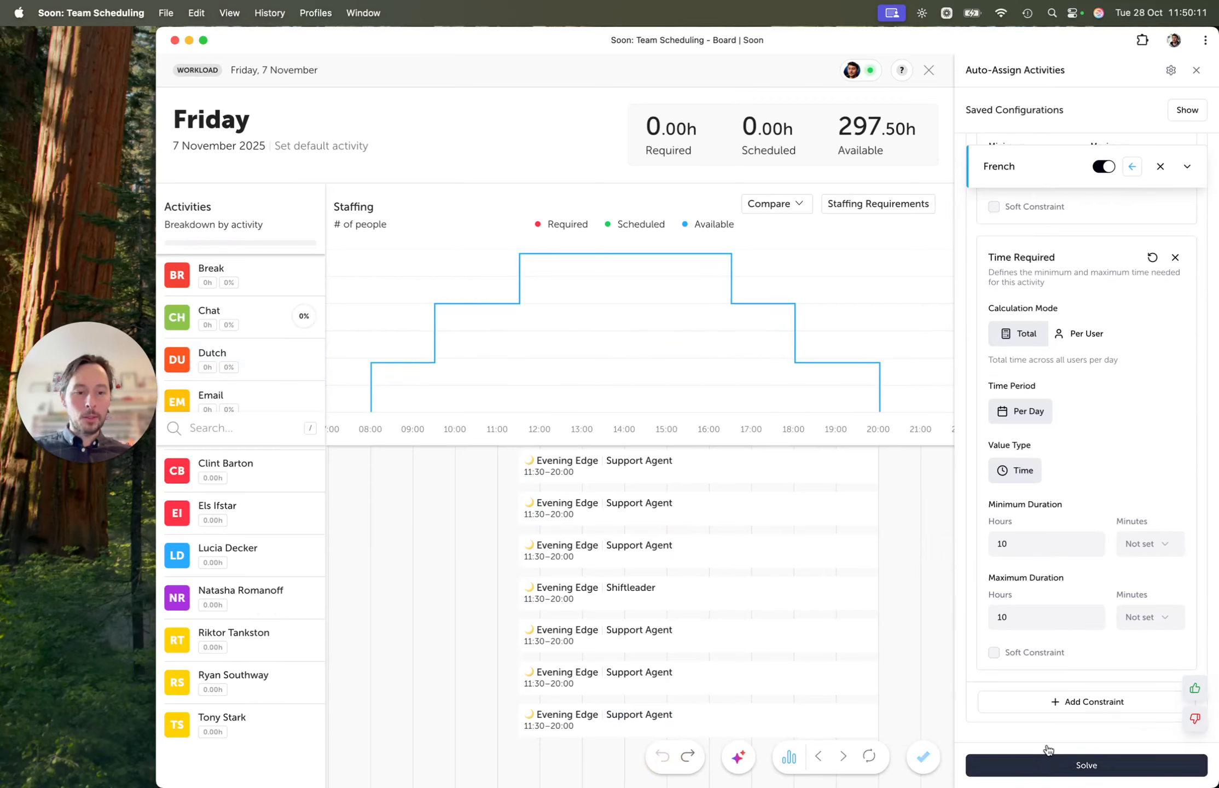
# - Solve Email, Break and French again and check how the French blocks are distributed across the schedule
pyautogui.click(1086, 764)
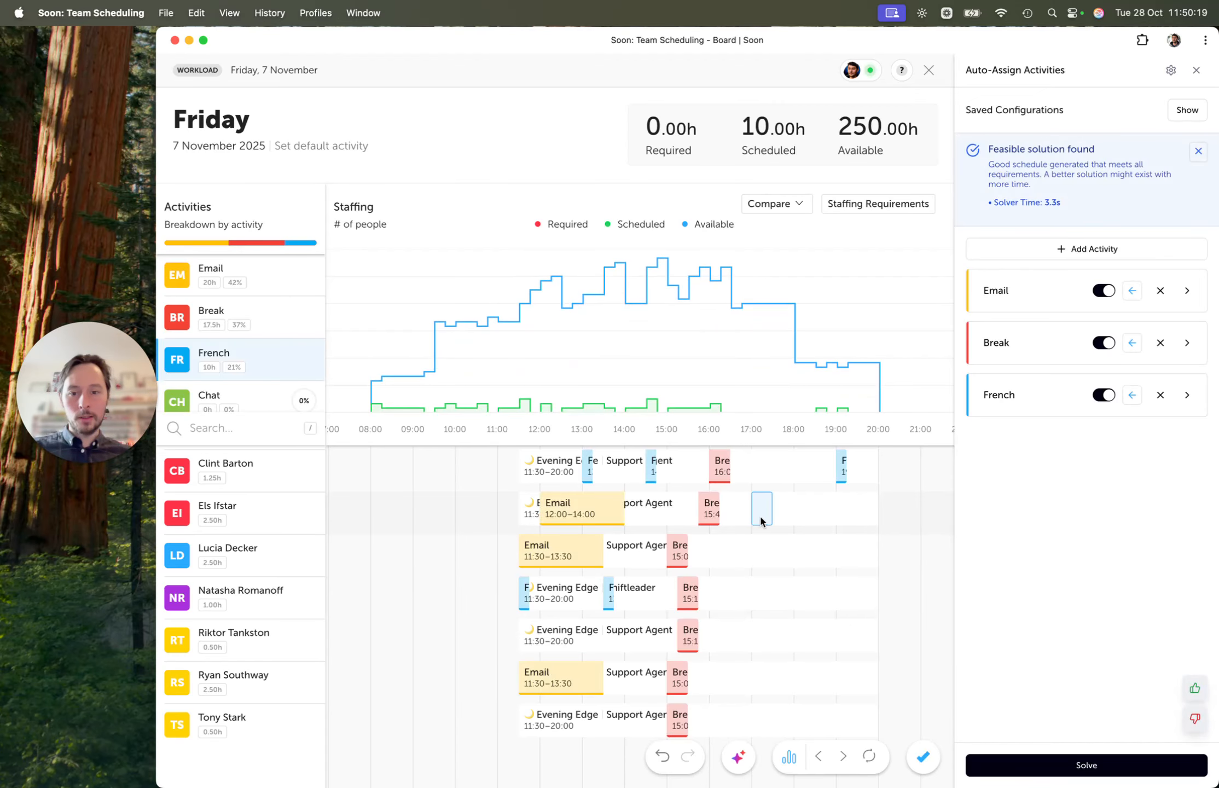
pyautogui.scroll(3, 696, 497)
pyautogui.scroll(10, 697, 496)
pyautogui.hscroll(-2, 696, 497)
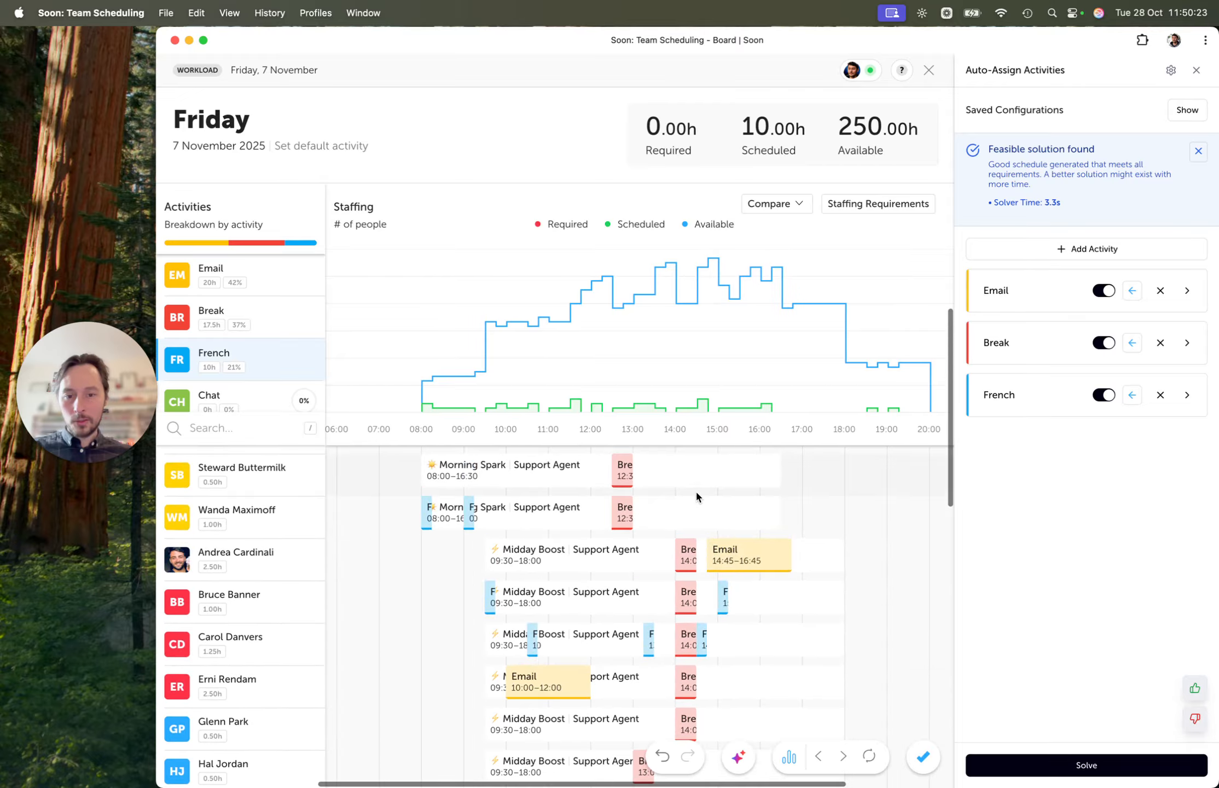
pyautogui.scroll(6, 460, 526)
pyautogui.hscroll(1, 460, 526)
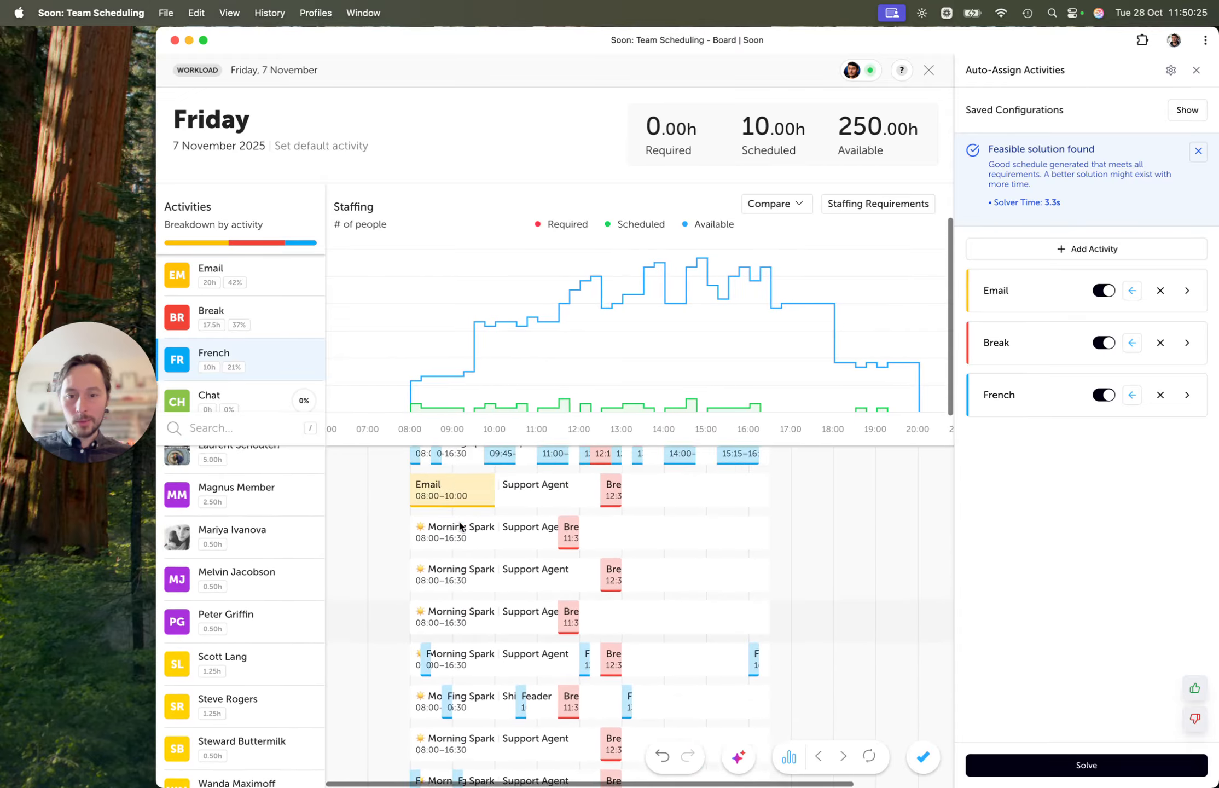
pyautogui.scroll(3, 459, 526)
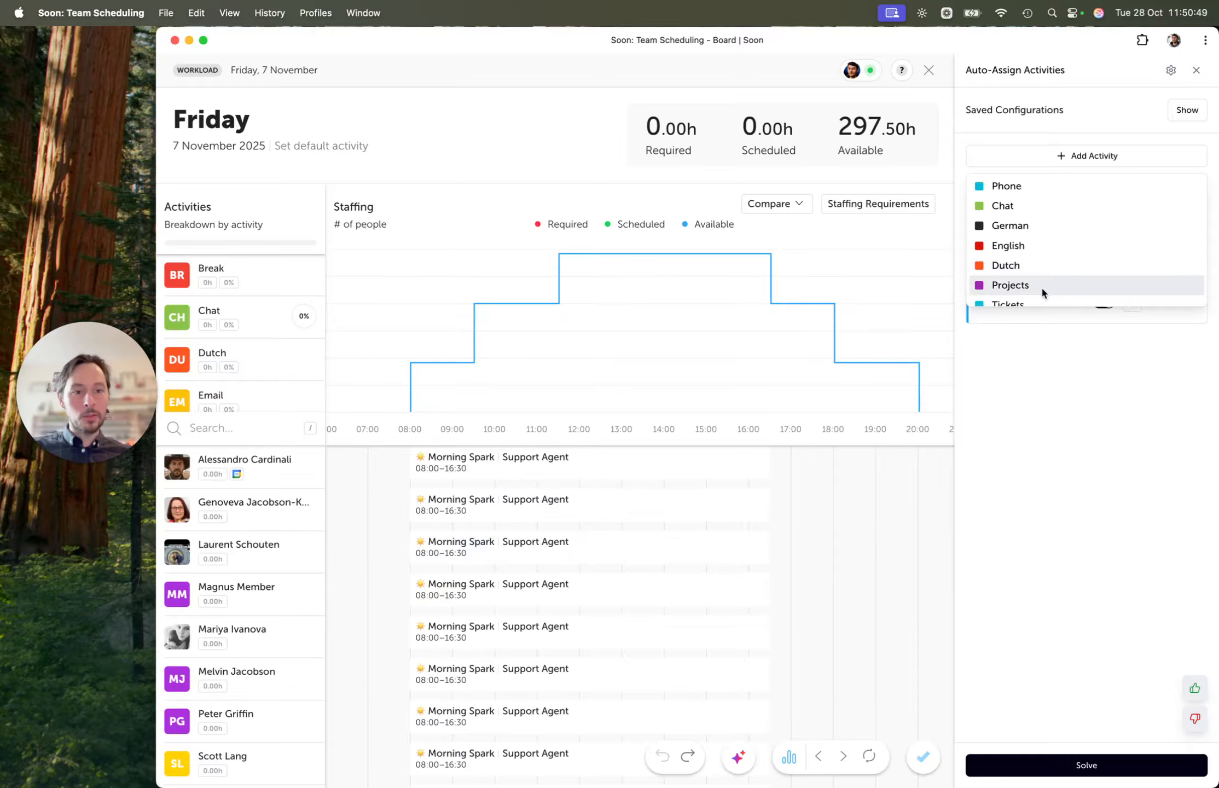
# - Add Tickets as a fourth activity alongside Email, Break and French
pyautogui.scroll(-2, 1040, 286)
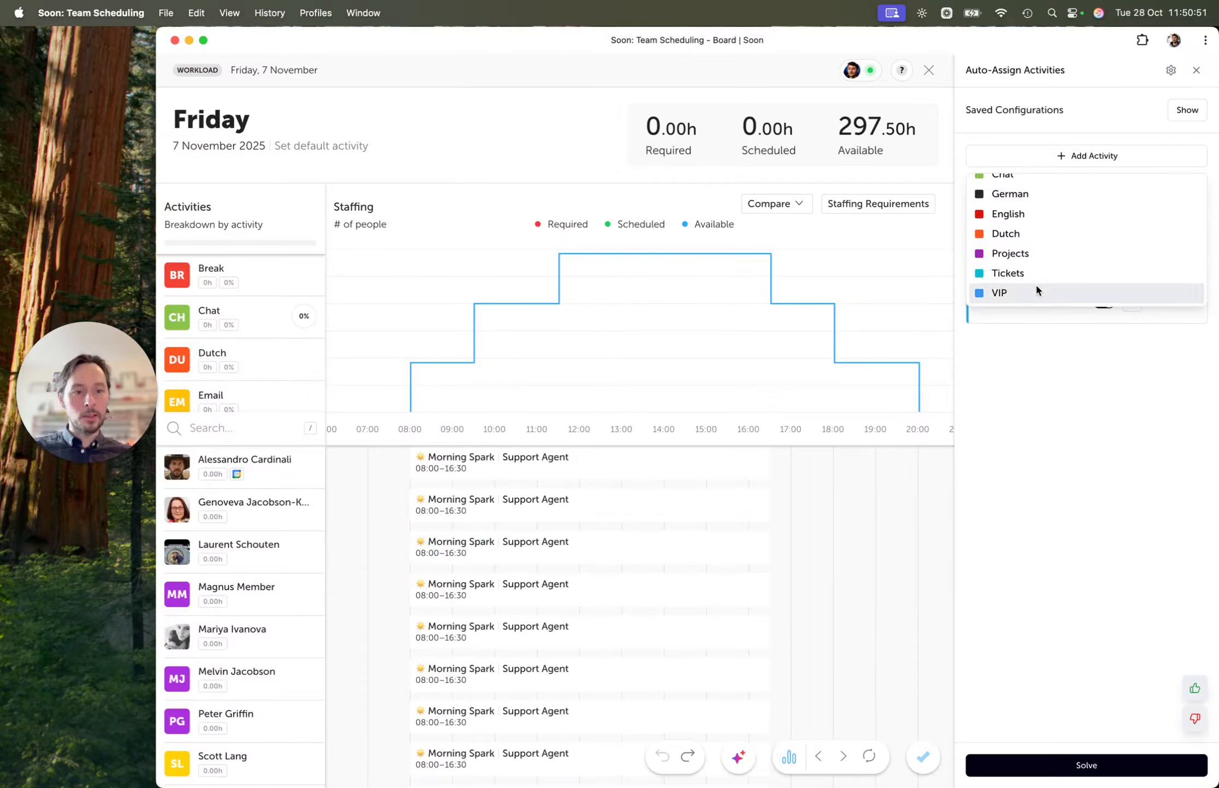
pyautogui.click(1035, 274)
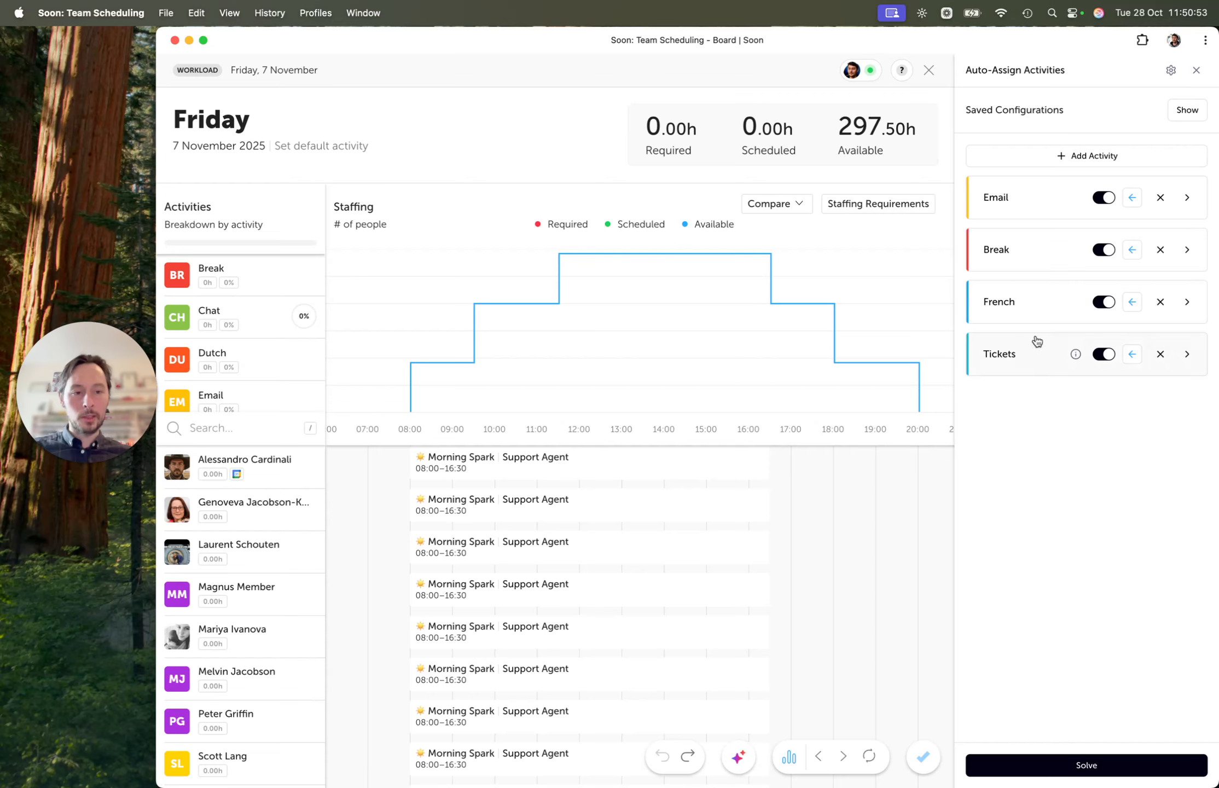
pyautogui.click(1033, 360)
pyautogui.click(1040, 563)
# - Solve all four activities together and check how Tickets is placed around Email, Break and French in the shifts
pyautogui.click(1063, 764)
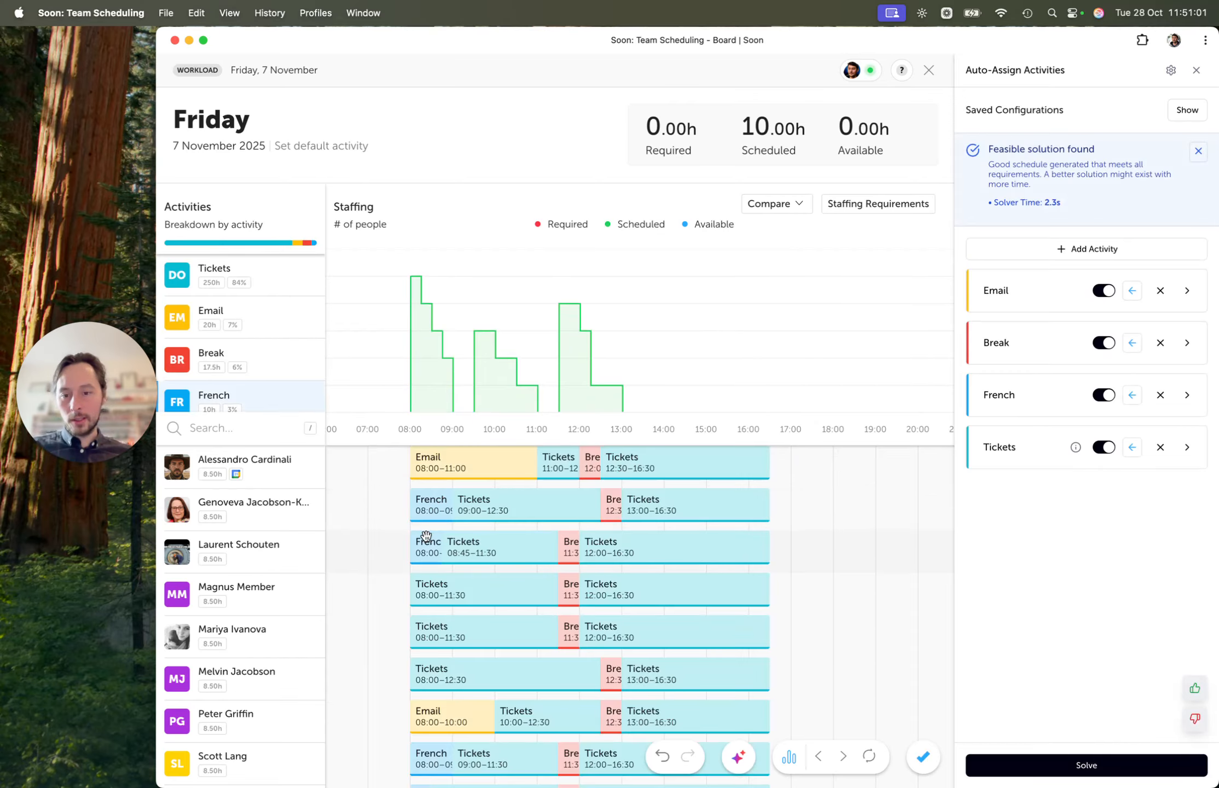
pyautogui.scroll(-2, 439, 621)
pyautogui.scroll(-15, 442, 634)
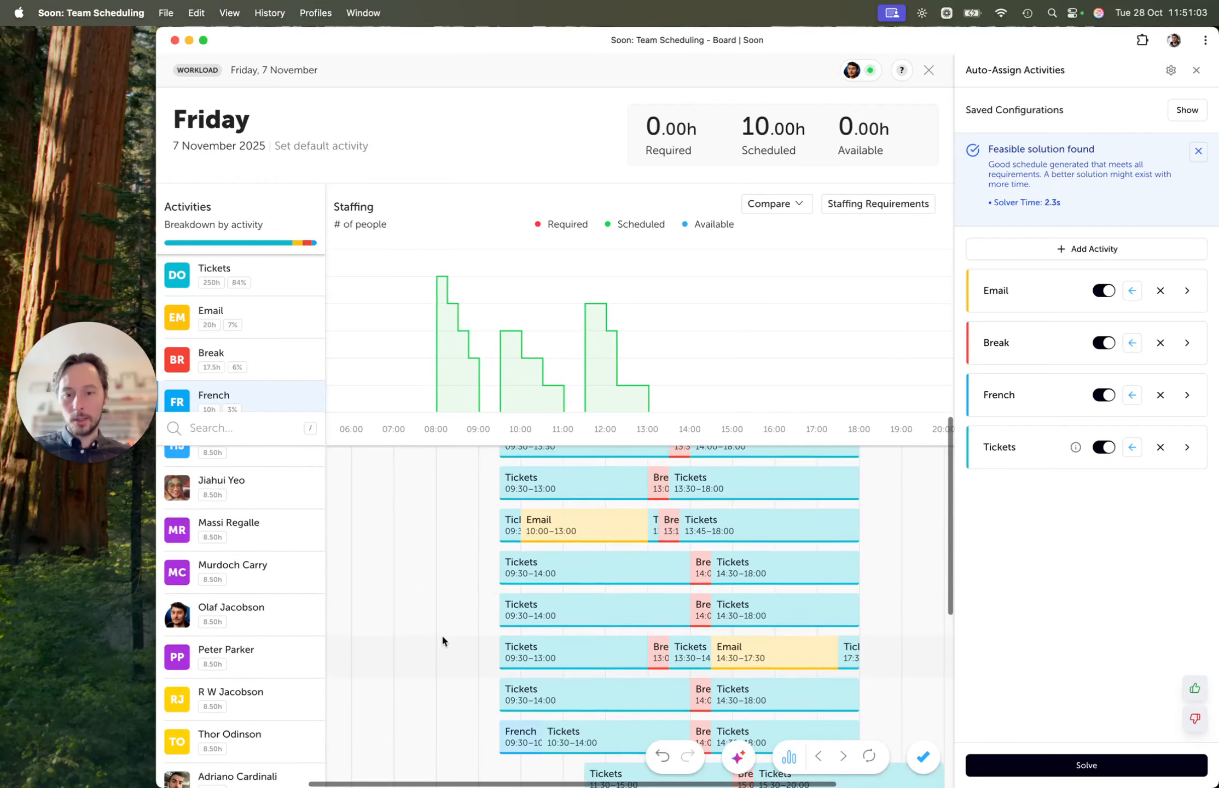
pyautogui.scroll(-5, 442, 633)
pyautogui.hscroll(2, 442, 634)
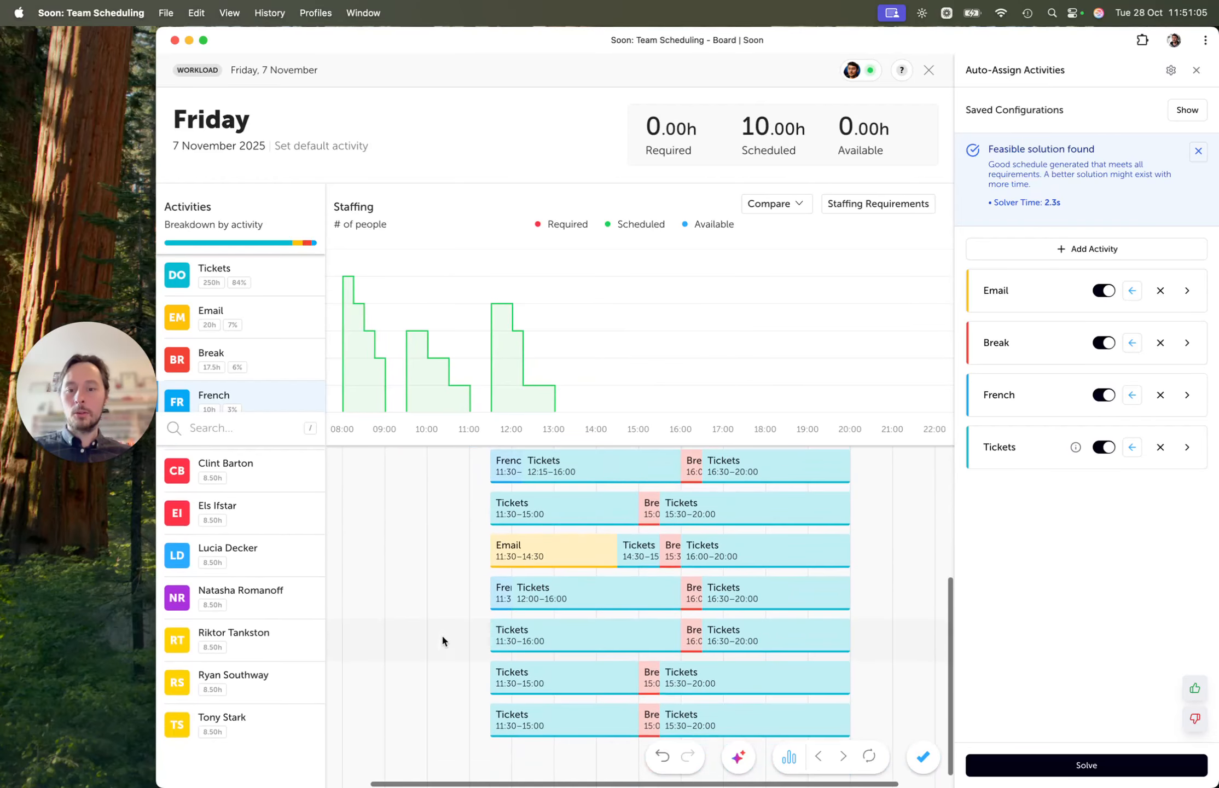
pyautogui.scroll(20, 463, 599)
pyautogui.hscroll(-3, 462, 599)
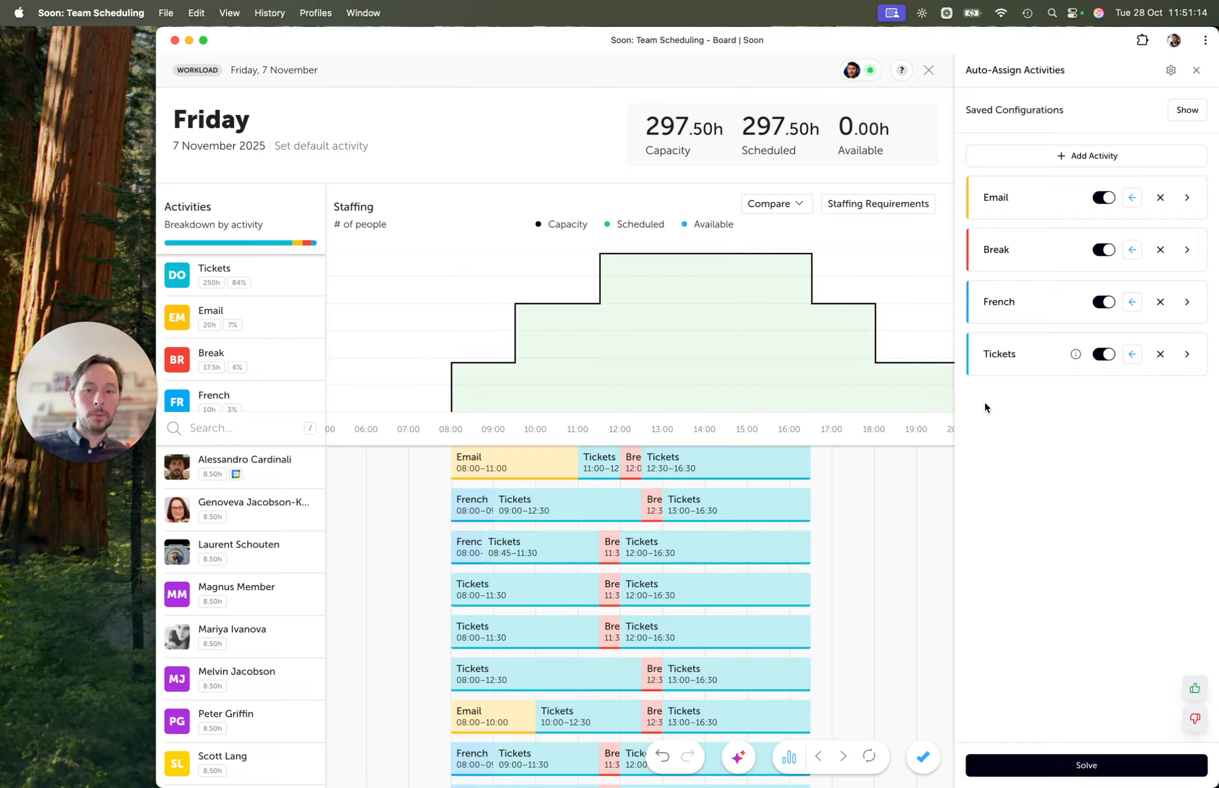
# - Undo the four-activity assignment and disable Tickets in the auto-assign configuration
pyautogui.click(664, 757)
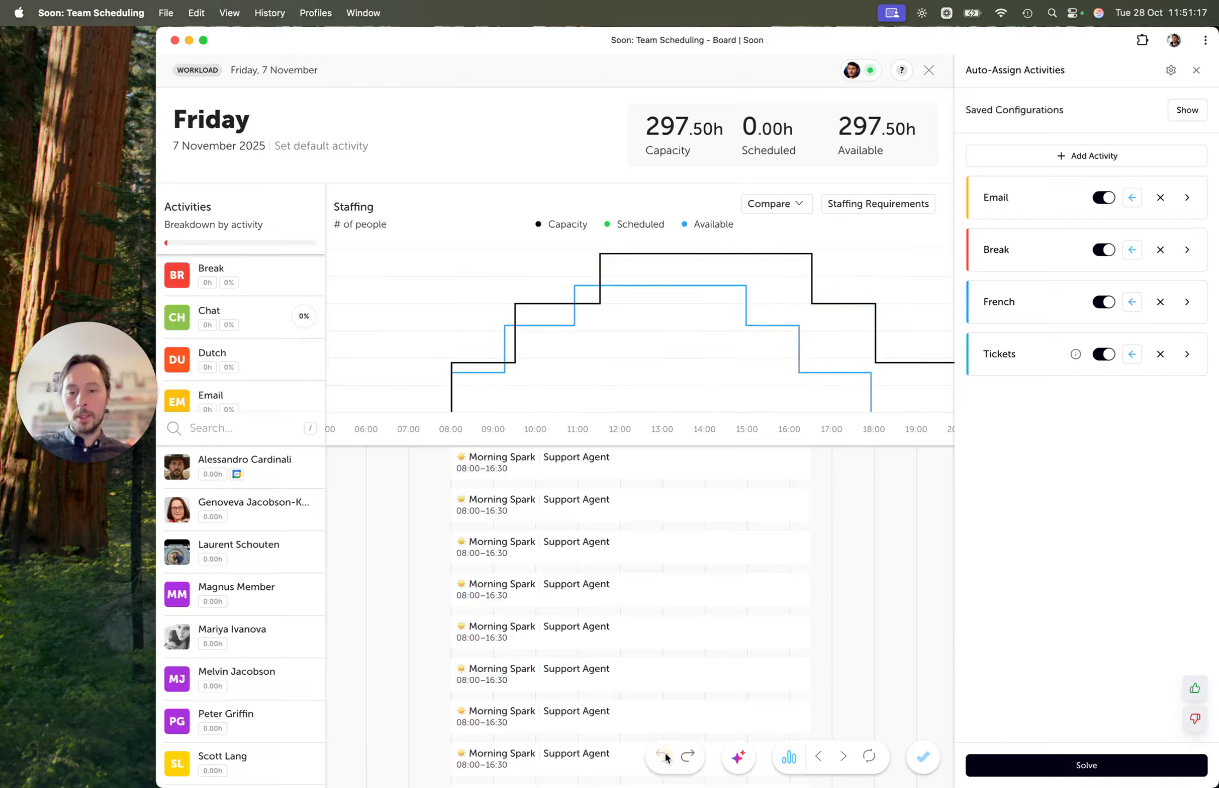
pyautogui.click(1039, 299)
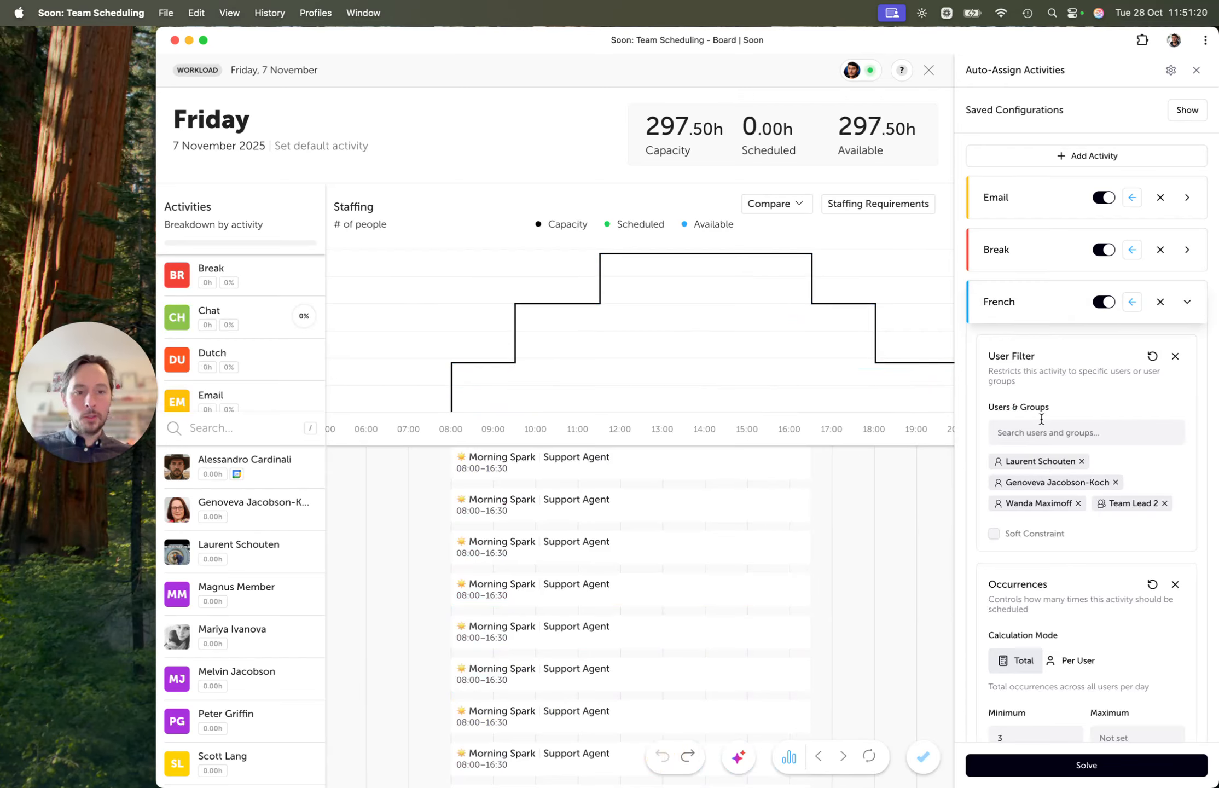
pyautogui.click(1006, 304)
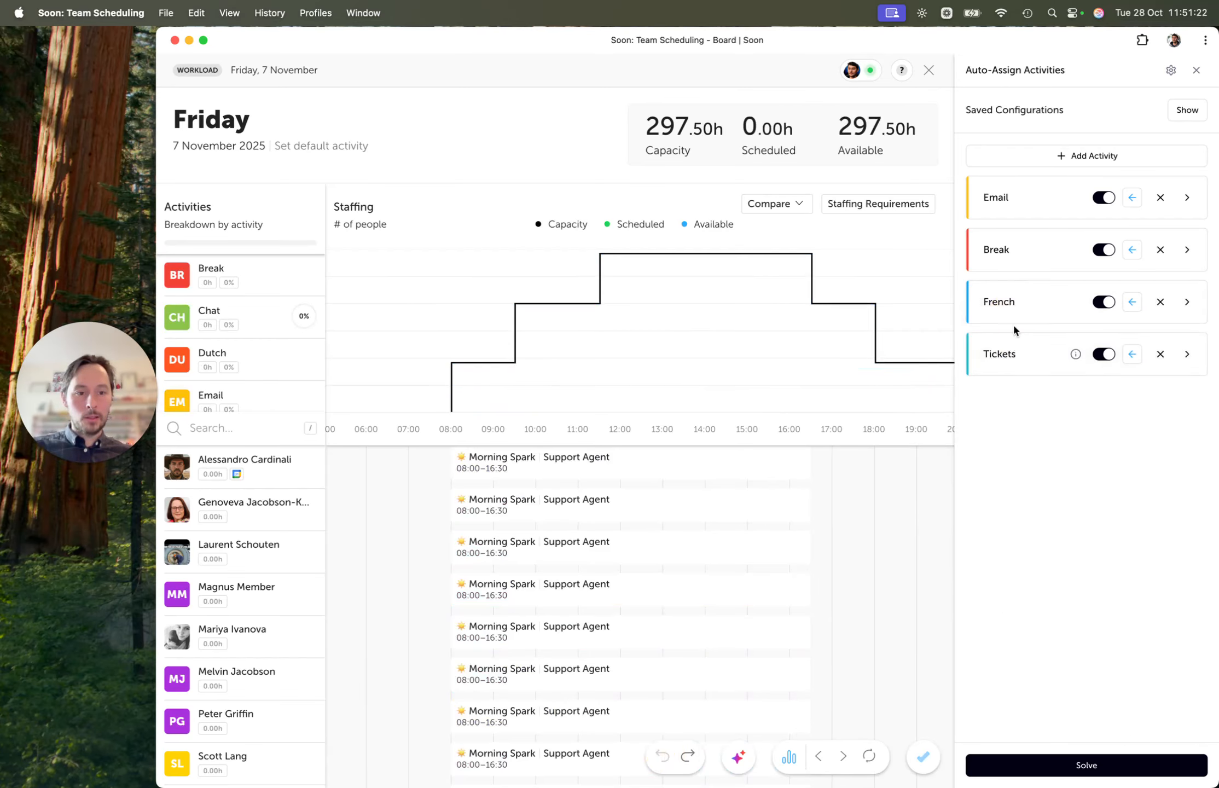
pyautogui.click(1101, 354)
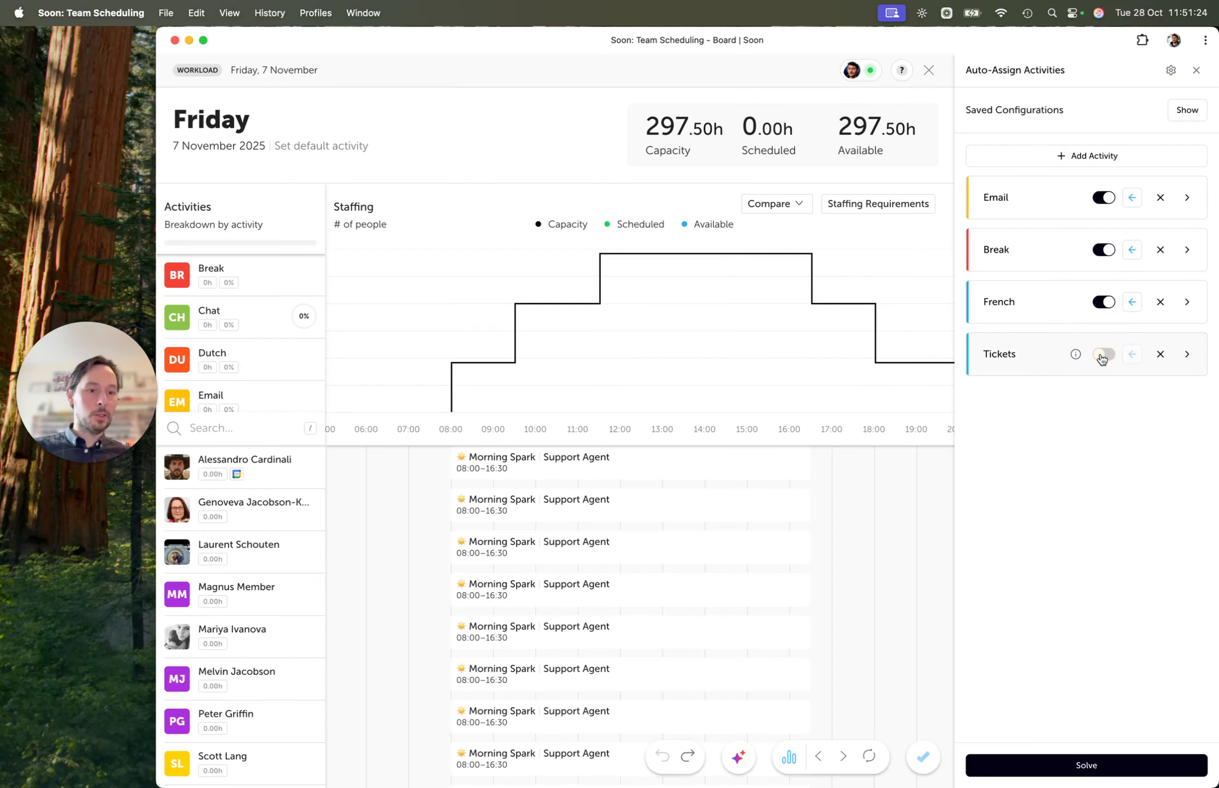
# - Add a Consecutive Time constraint to French with a minimum block length of 2 h
pyautogui.click(1022, 300)
pyautogui.scroll(-10, 1061, 506)
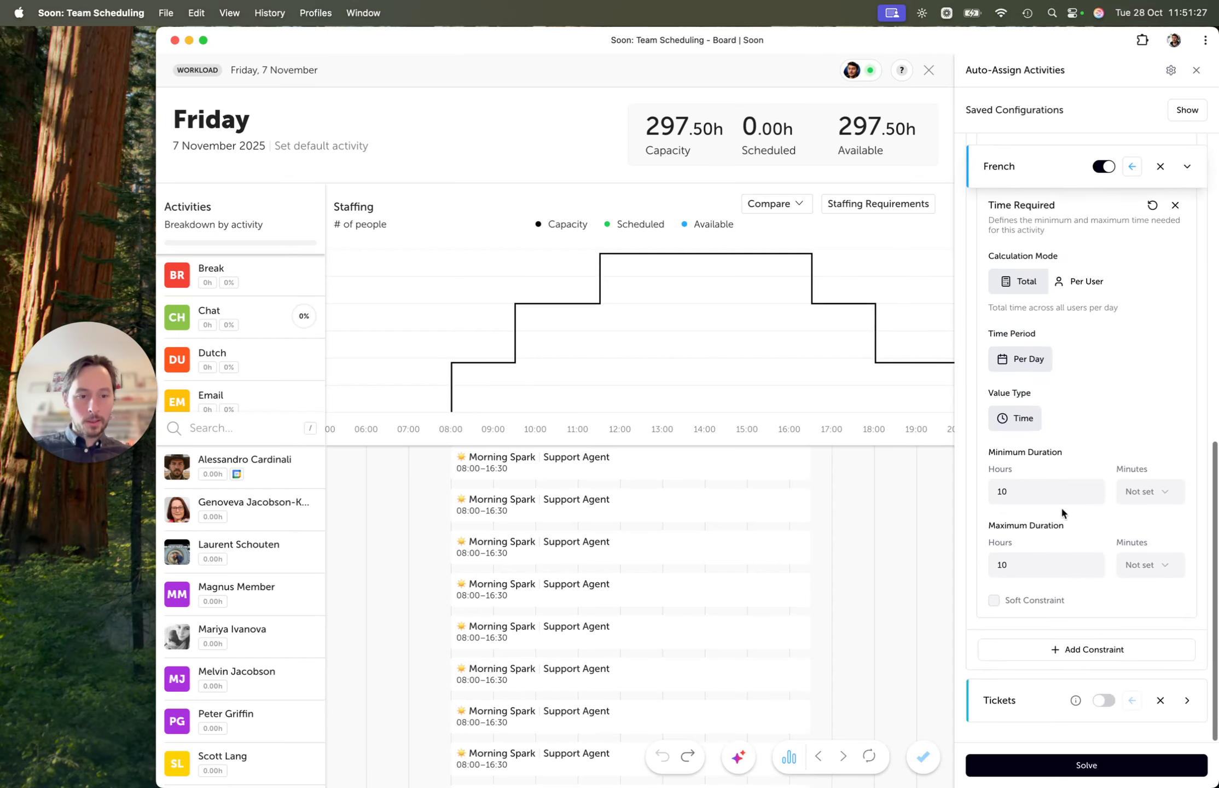
pyautogui.click(1056, 649)
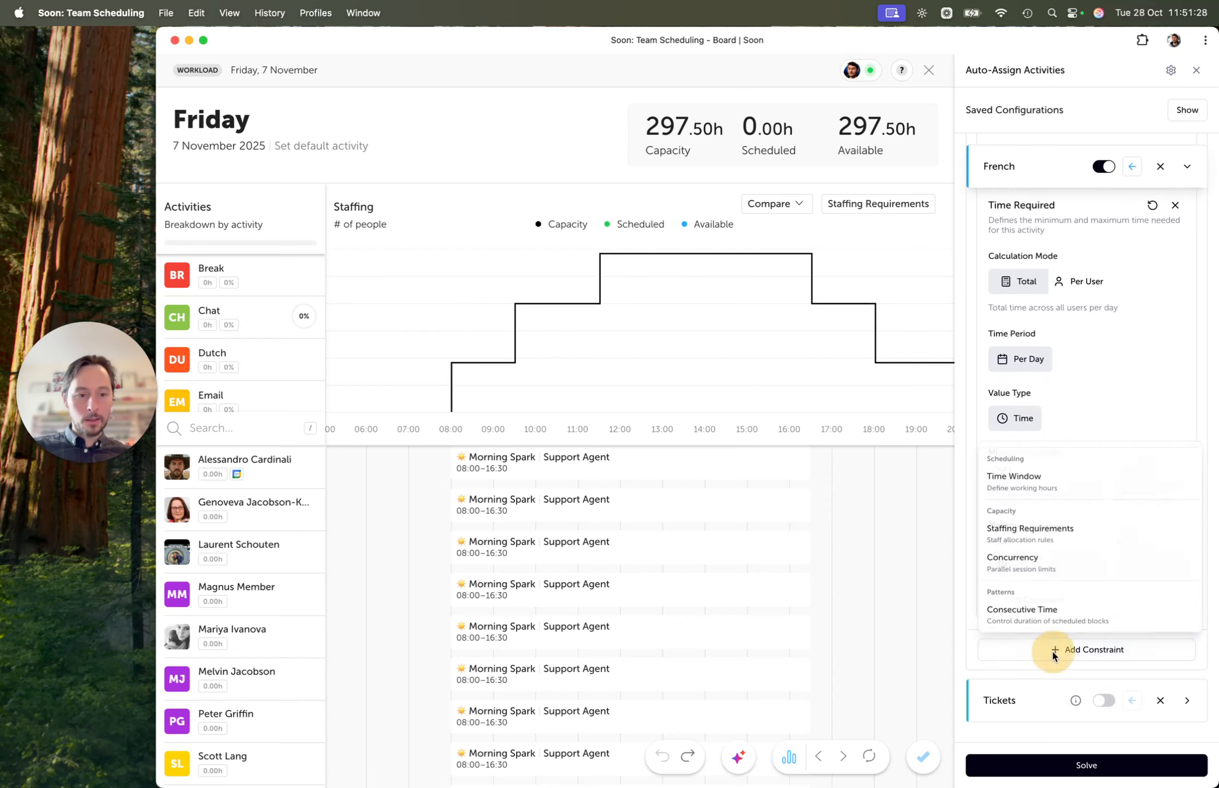
pyautogui.click(1022, 613)
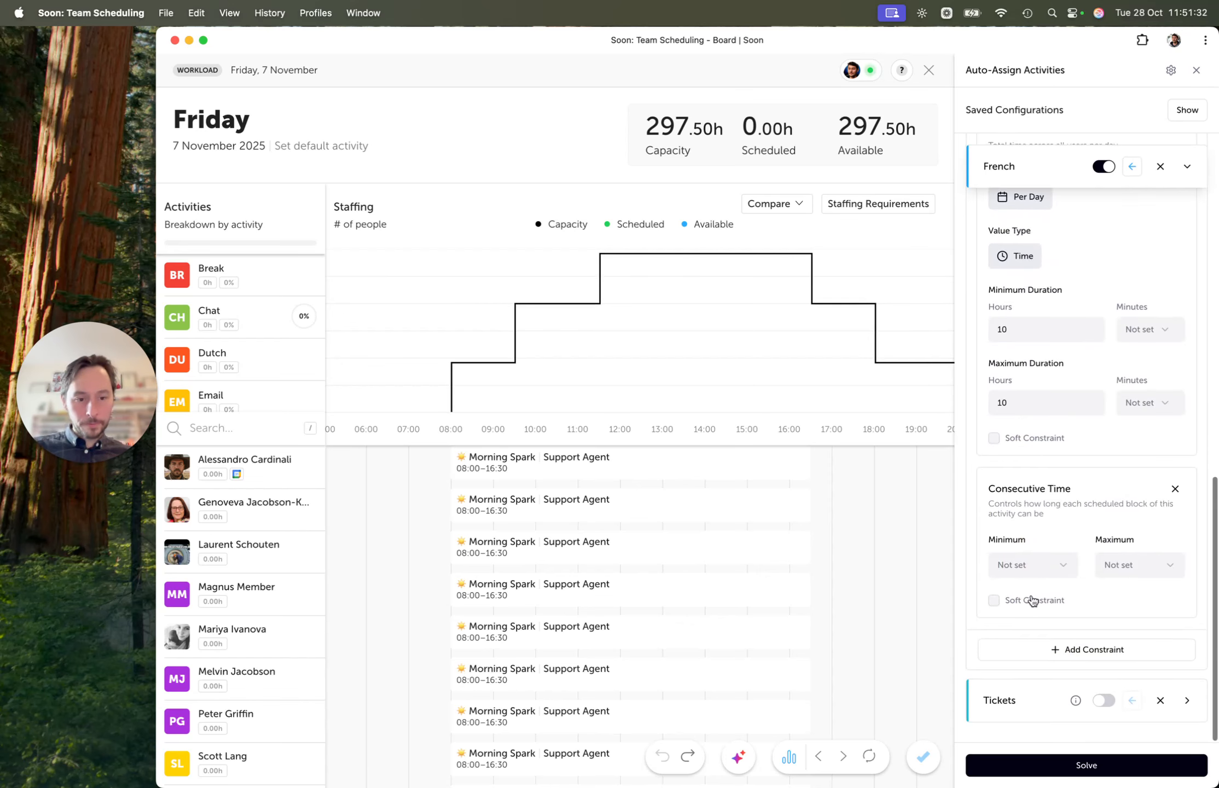
pyautogui.click(1024, 565)
pyautogui.scroll(-5, 1065, 667)
pyautogui.scroll(3, 1066, 670)
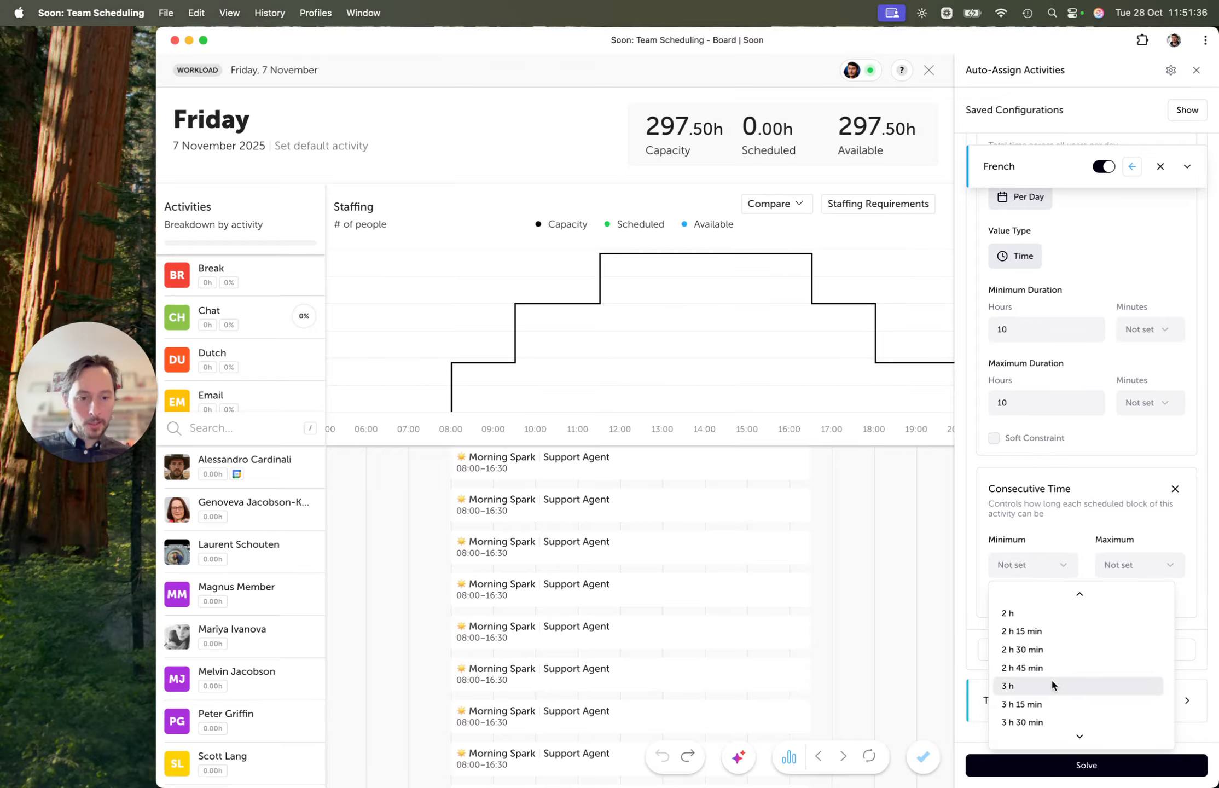
pyautogui.click(1049, 662)
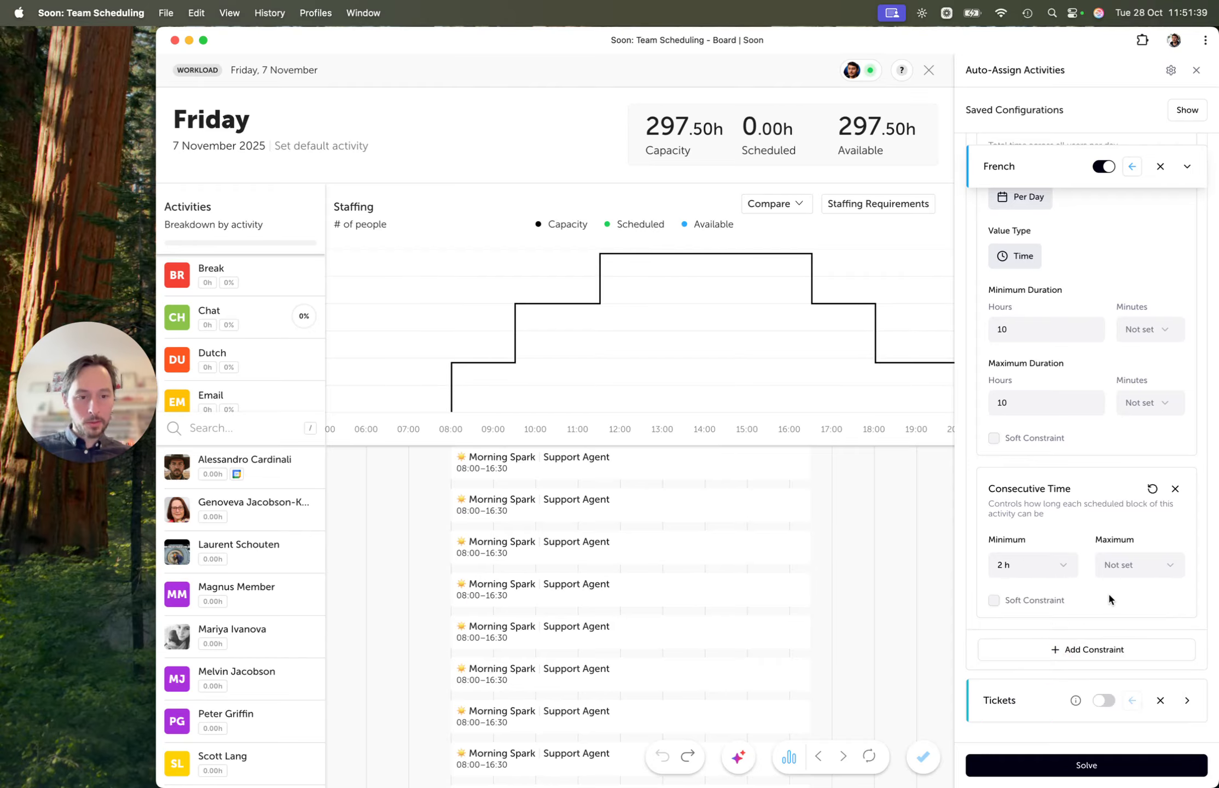
# - Solve Email, Break and French to check the length of the French blocks, and undo the assignment
pyautogui.click(1055, 765)
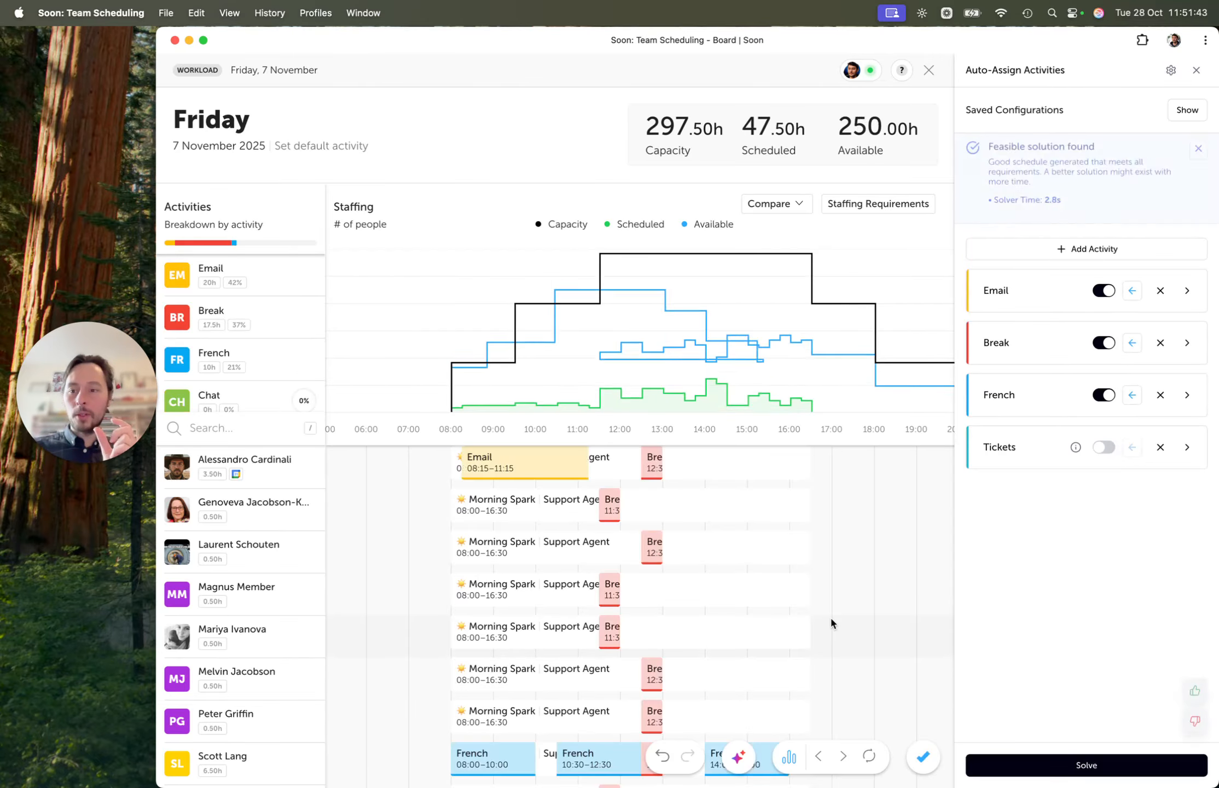
pyautogui.scroll(-3, 830, 616)
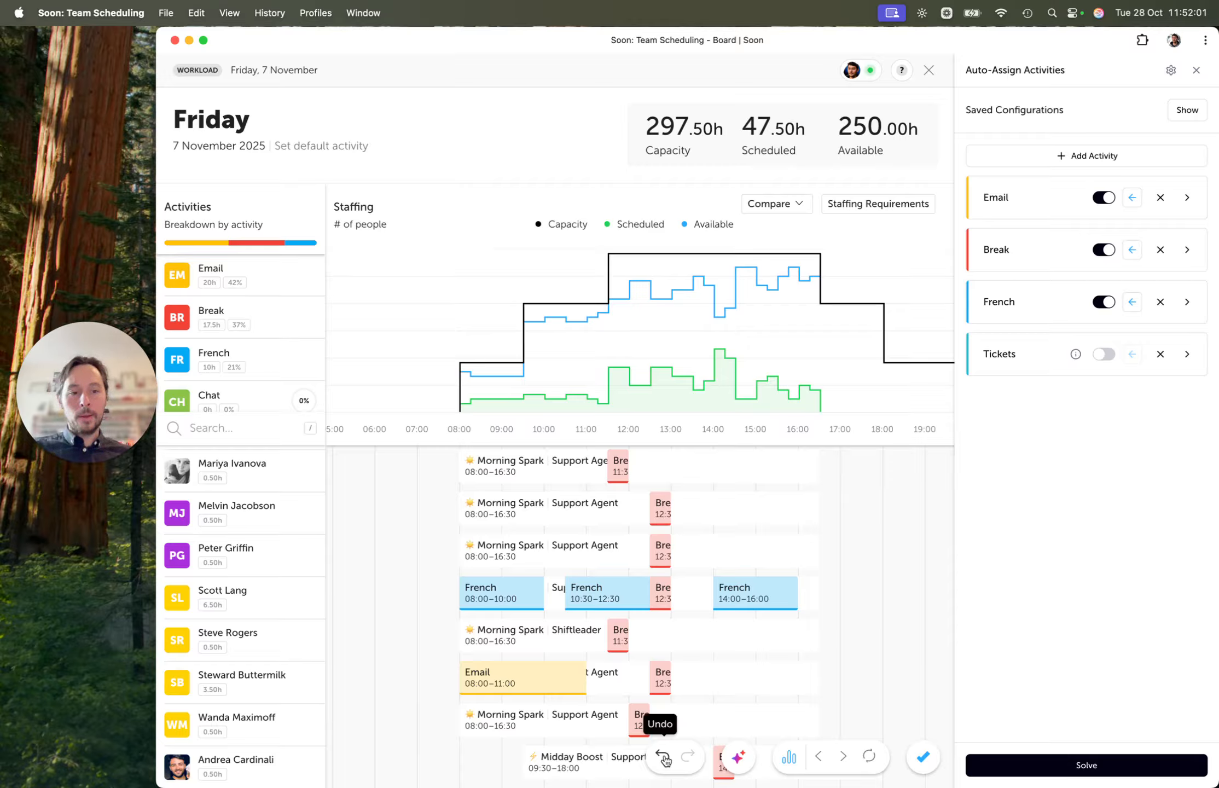
pyautogui.click(664, 757)
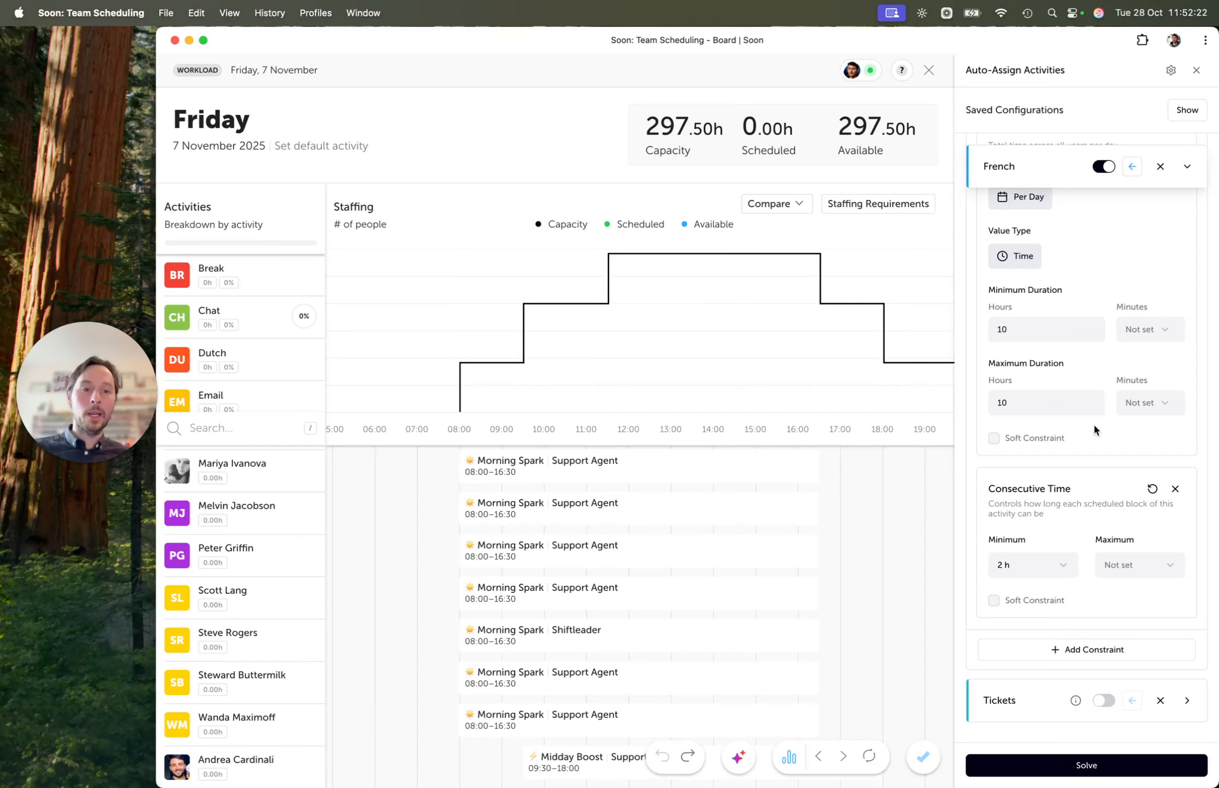
# - Switch French's Occurrences constraint to Per User, clear its minimum and set its maximum to 2
pyautogui.scroll(5, 1092, 422)
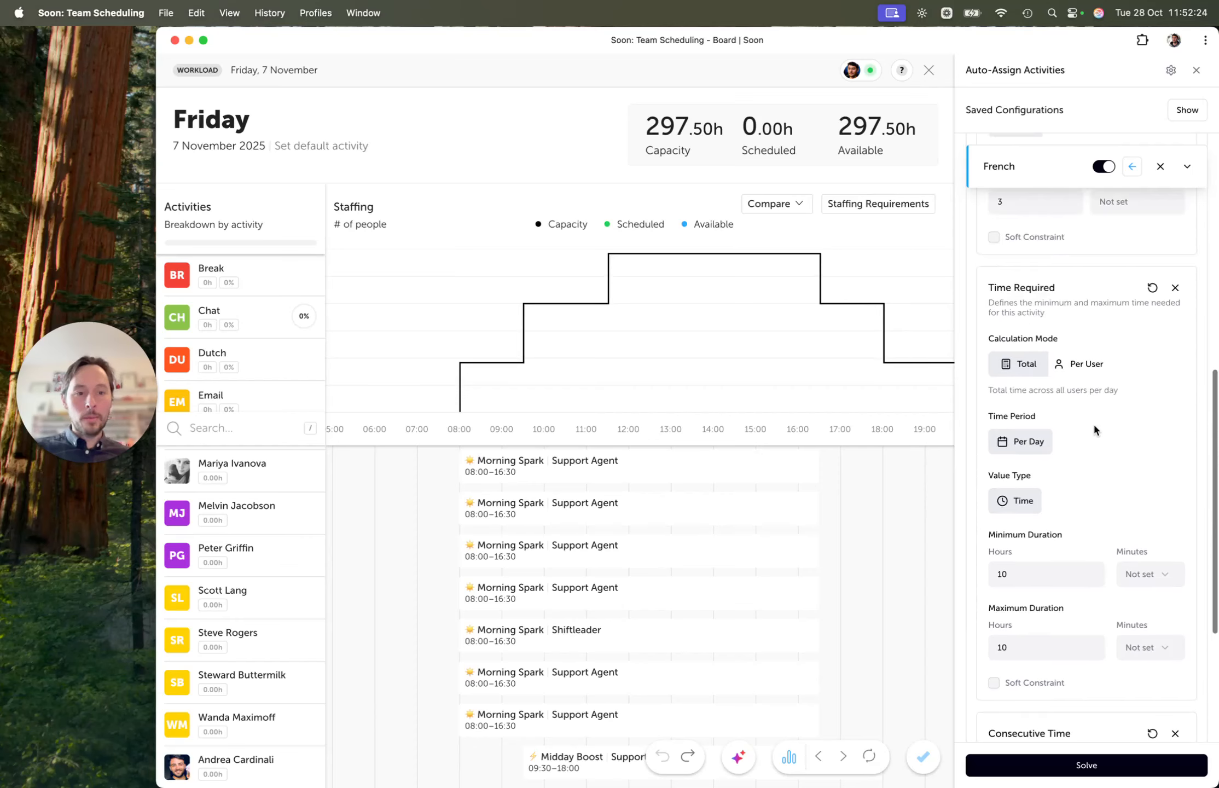
pyautogui.scroll(3, 1093, 422)
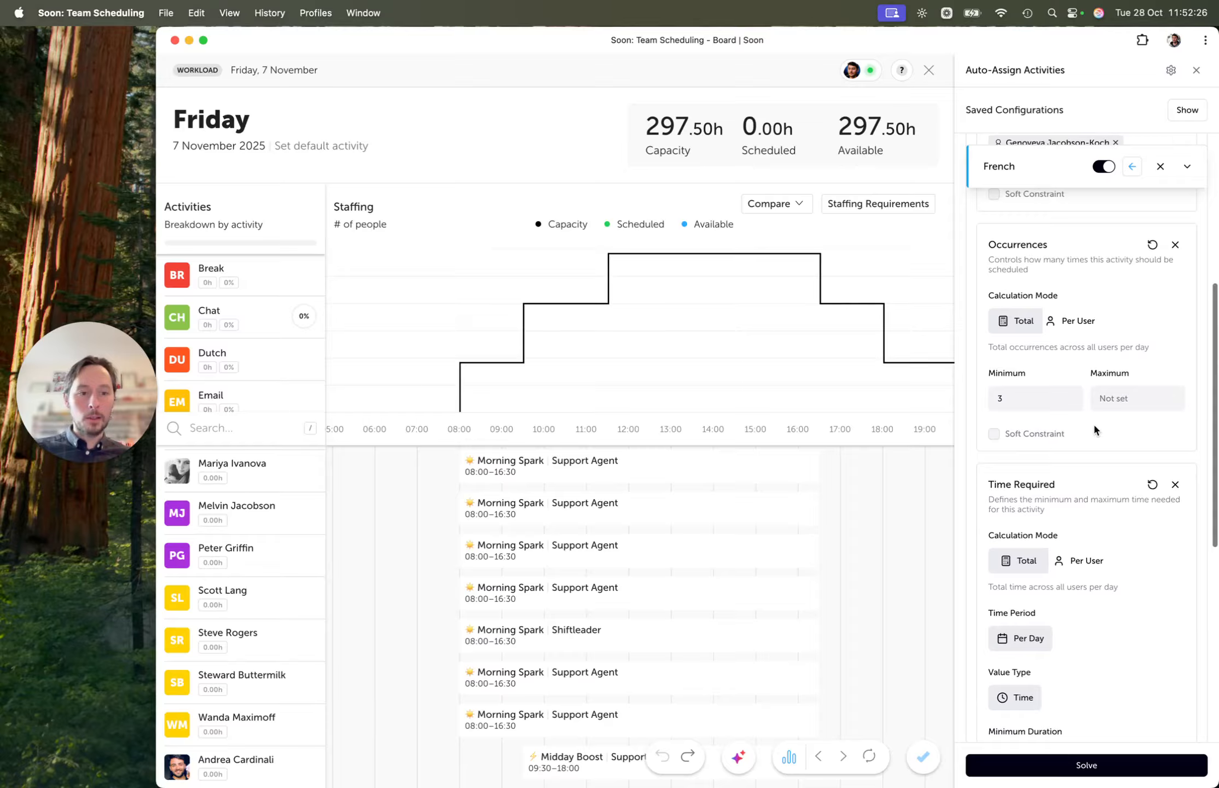
pyautogui.scroll(2, 1093, 423)
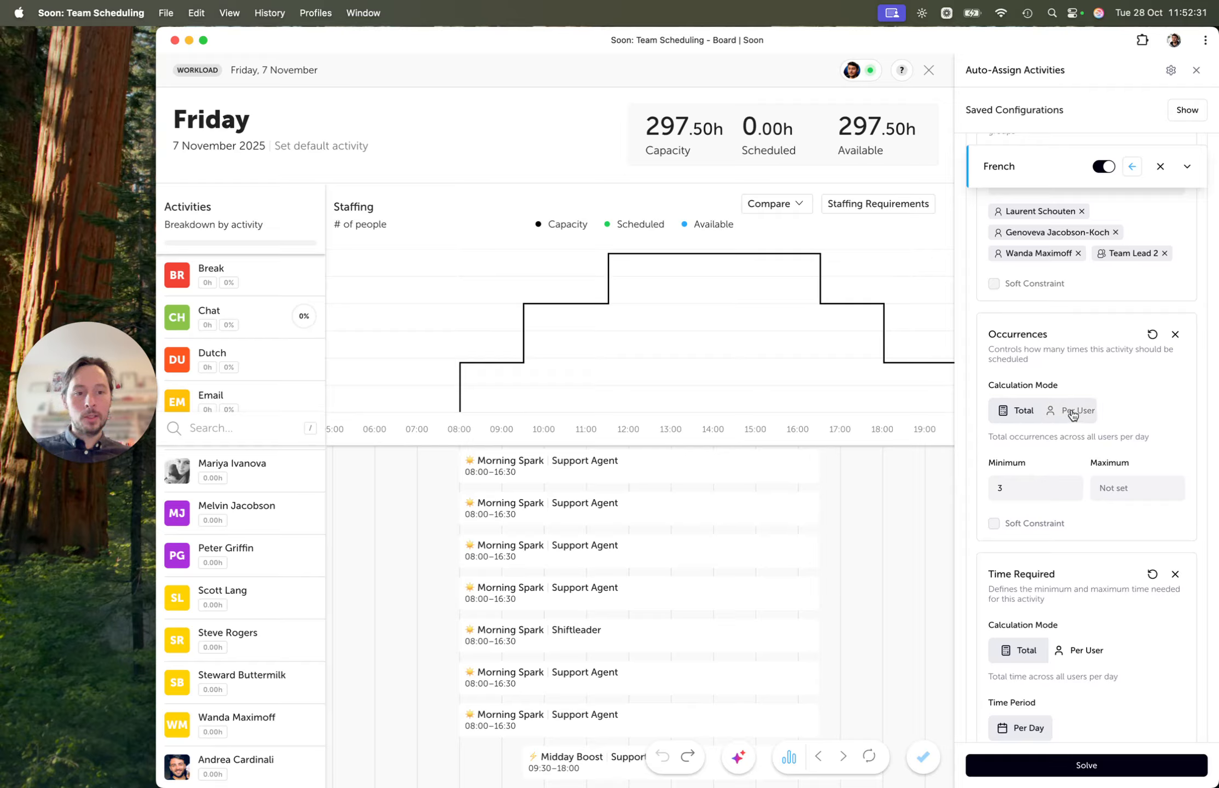
pyautogui.click(1073, 411)
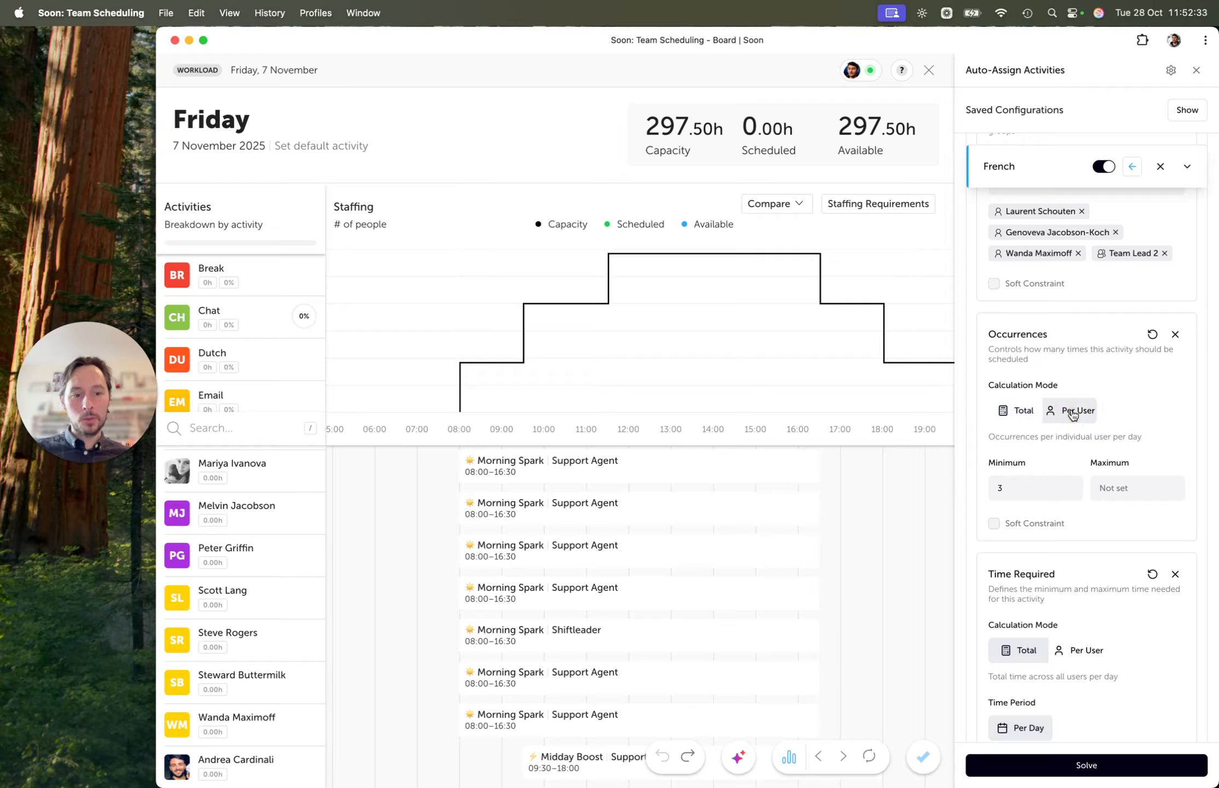
pyautogui.click(1036, 484)
pyautogui.press('BackSpace')
pyautogui.click(1128, 487)
pyautogui.write('2')
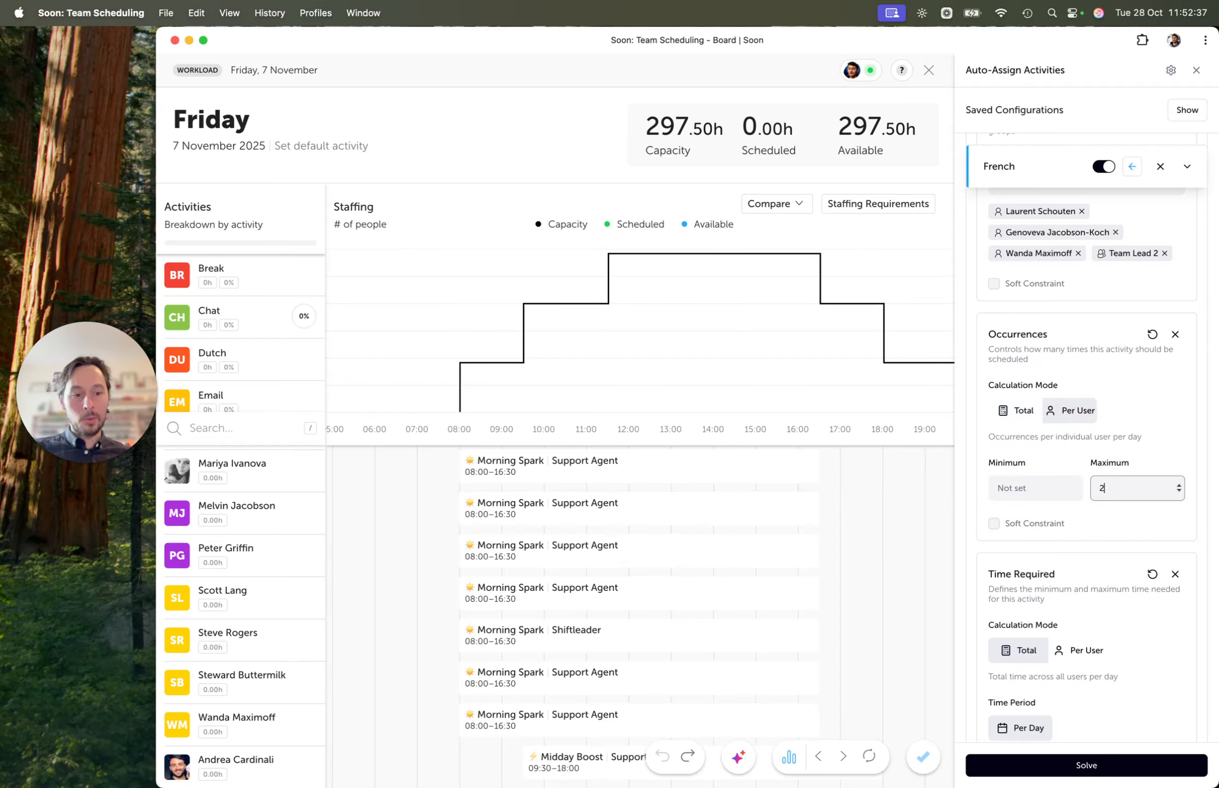
pyautogui.click(1032, 450)
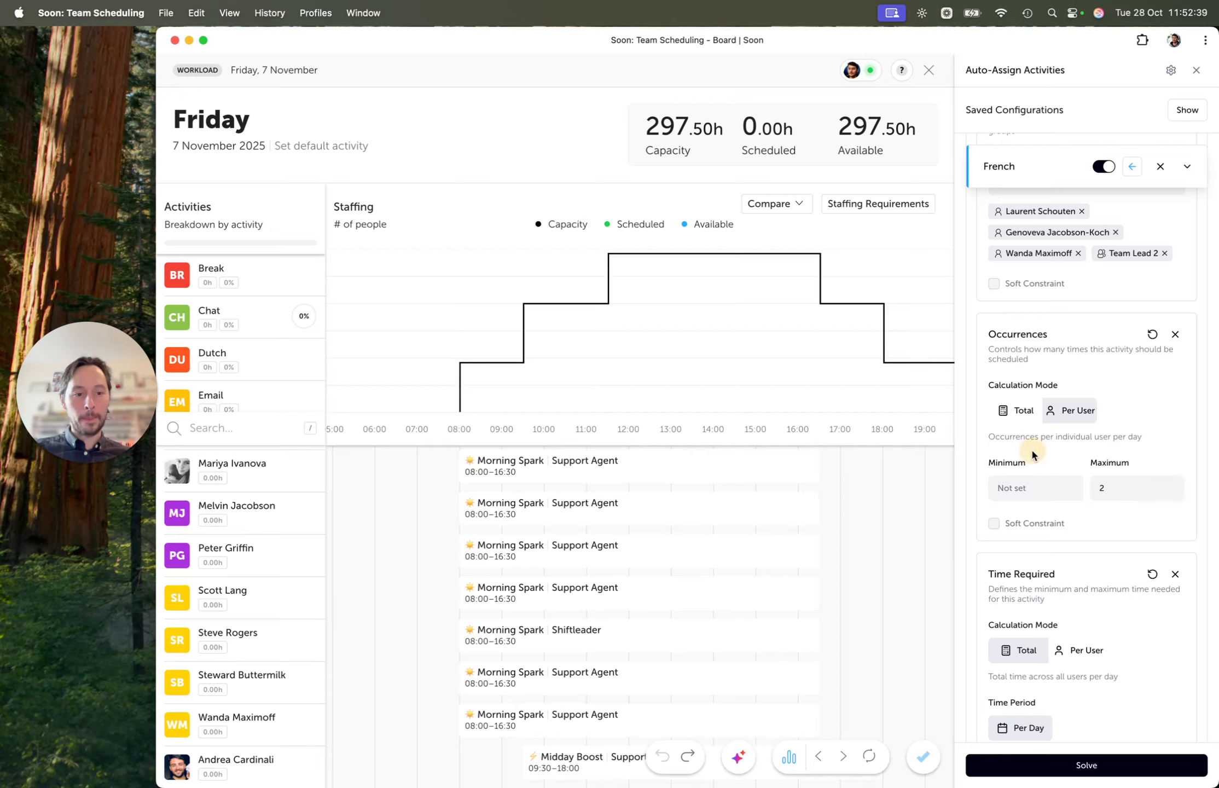
# - Set the maximum block length of French's Consecutive Time constraint to 2 h
pyautogui.scroll(-5, 1032, 449)
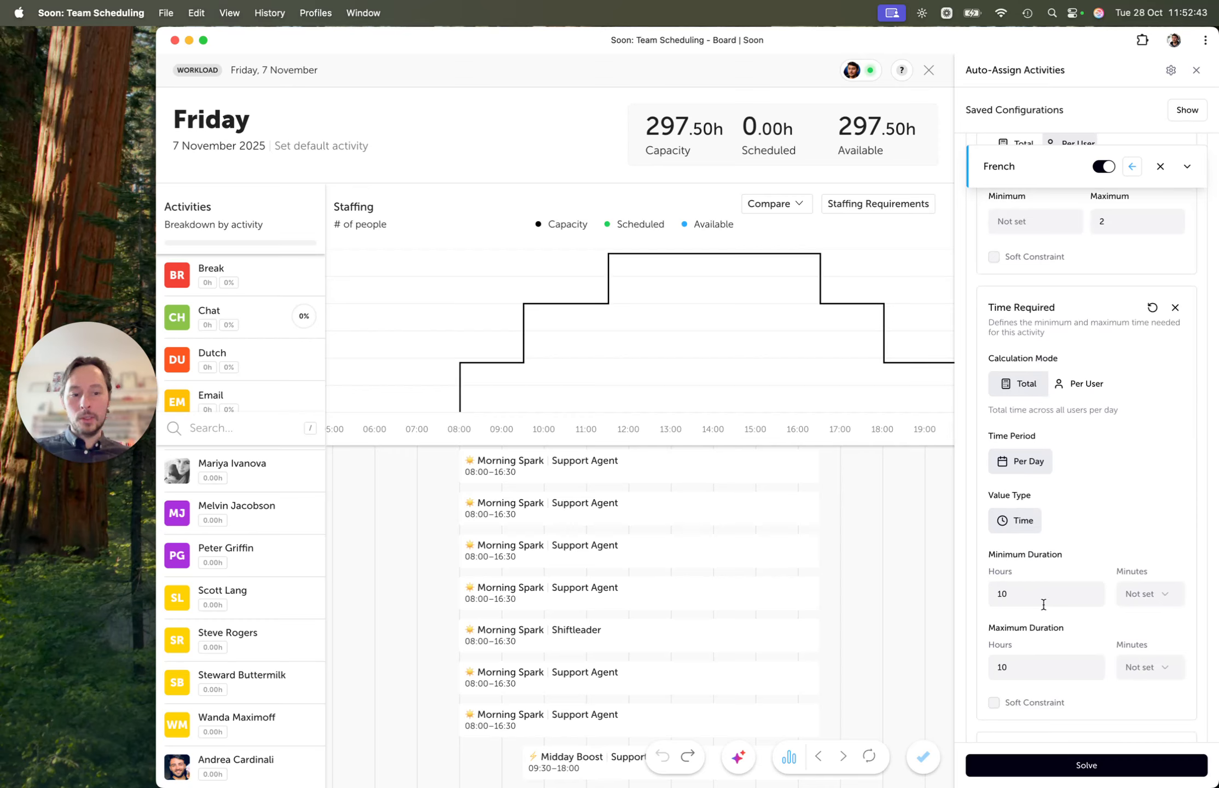
pyautogui.scroll(-5, 1061, 635)
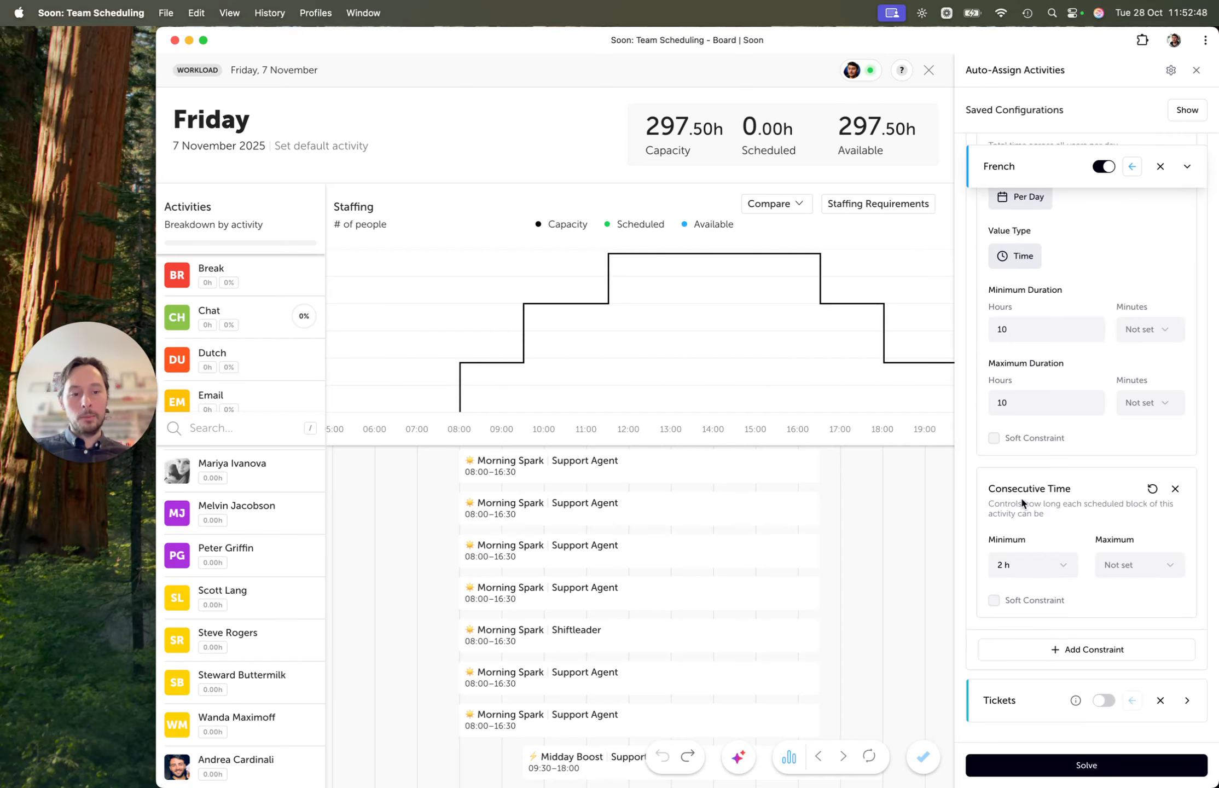
pyautogui.click(1110, 567)
pyautogui.scroll(-3, 1081, 677)
pyautogui.click(1076, 658)
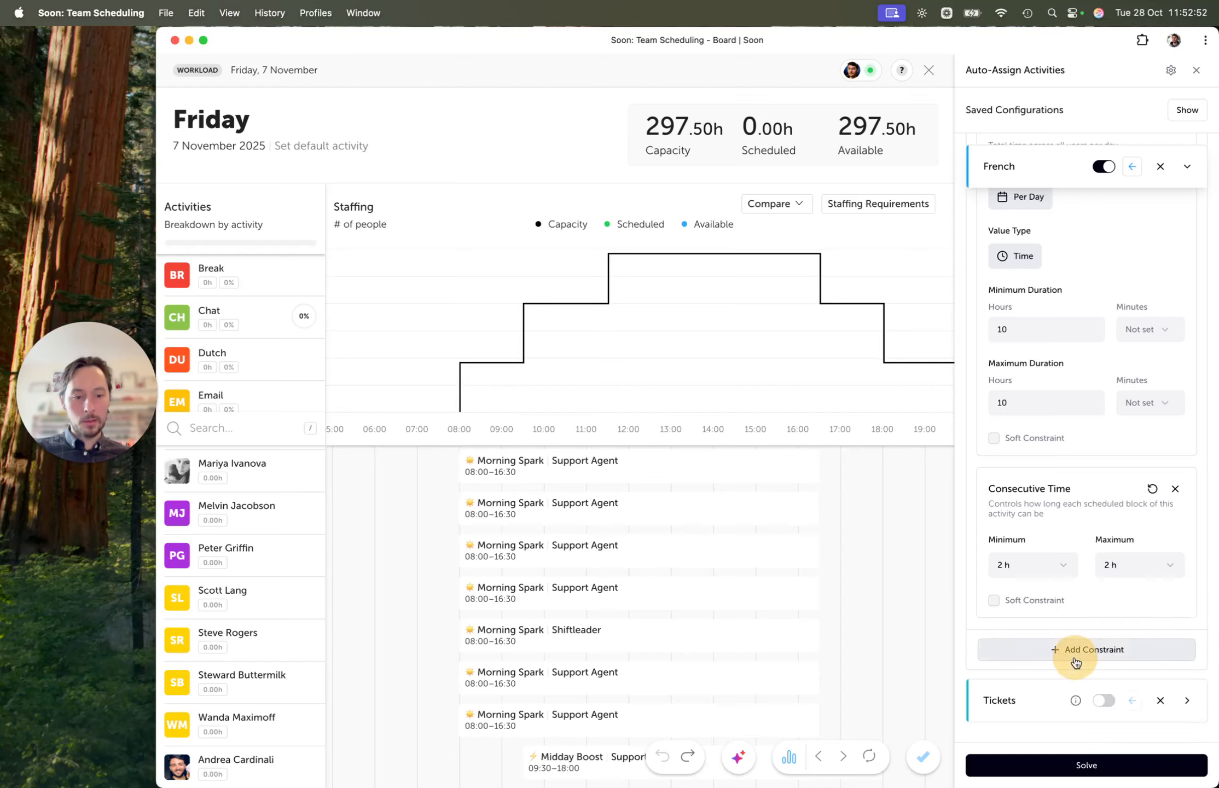
# - Solve Email, Break and French, and review the length and distribution of the French blocks across the staff's shifts
pyautogui.click(1074, 766)
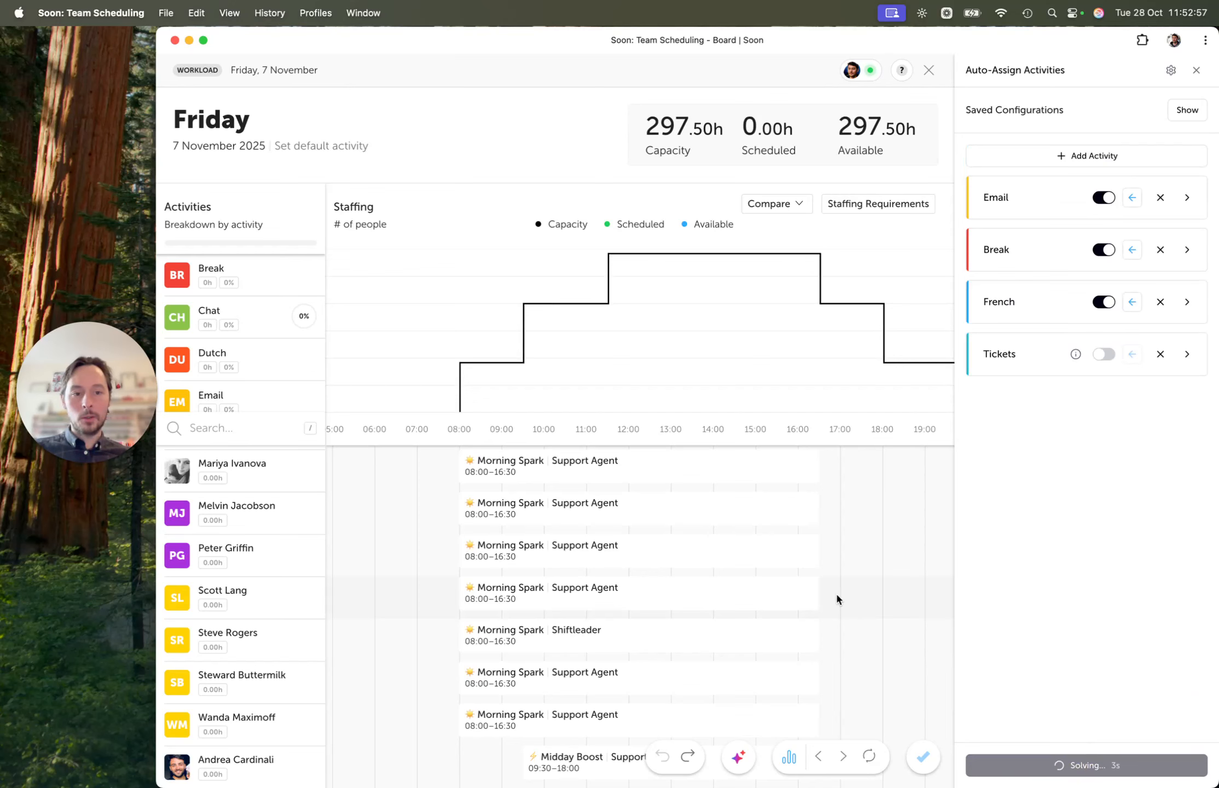
pyautogui.hscroll(2, 709, 528)
pyautogui.scroll(1, 709, 528)
pyautogui.scroll(-5, 705, 525)
pyautogui.hscroll(-1, 540, 549)
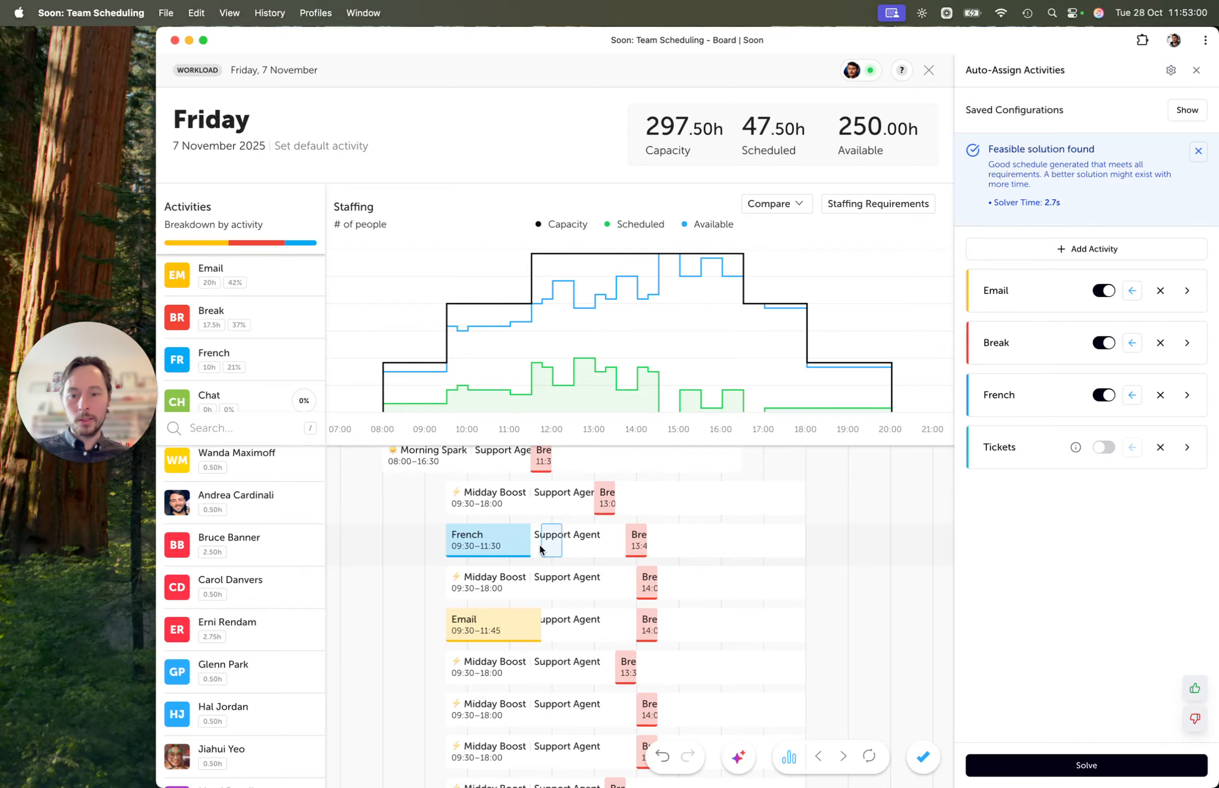
pyautogui.scroll(-2, 511, 528)
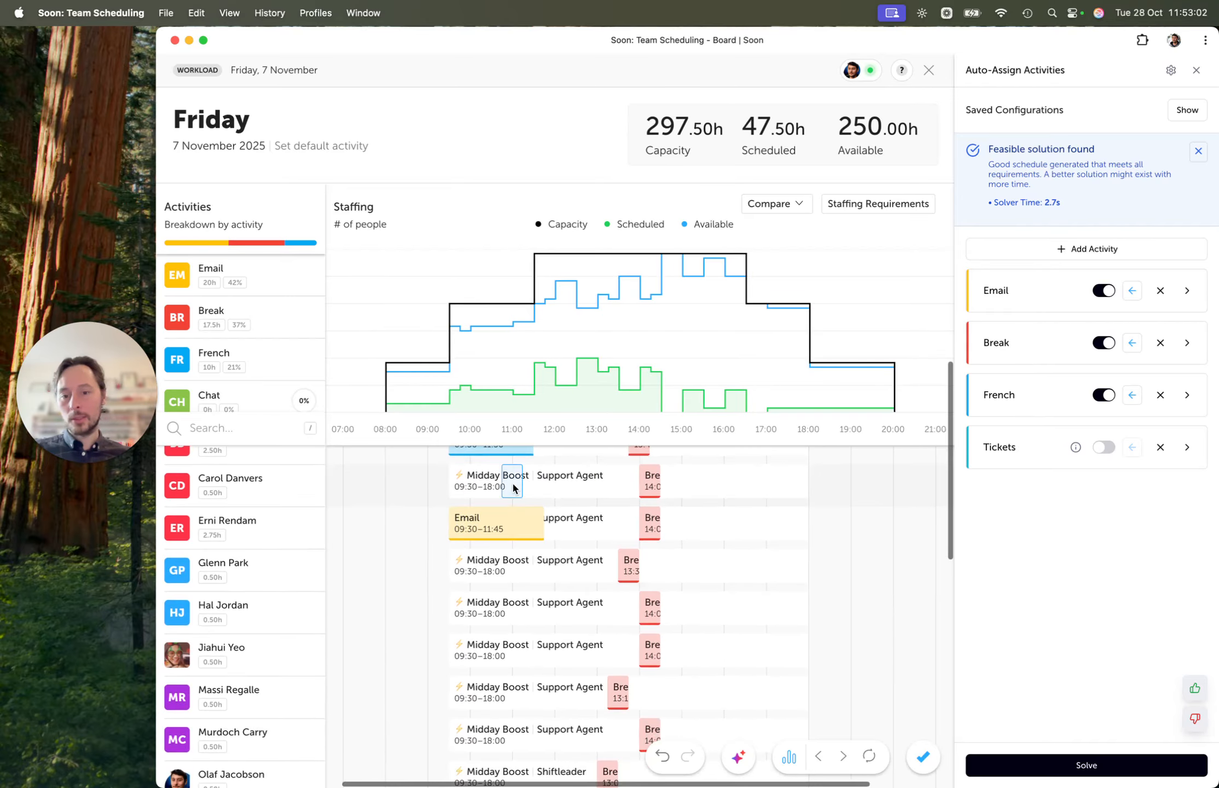
pyautogui.scroll(-7, 513, 487)
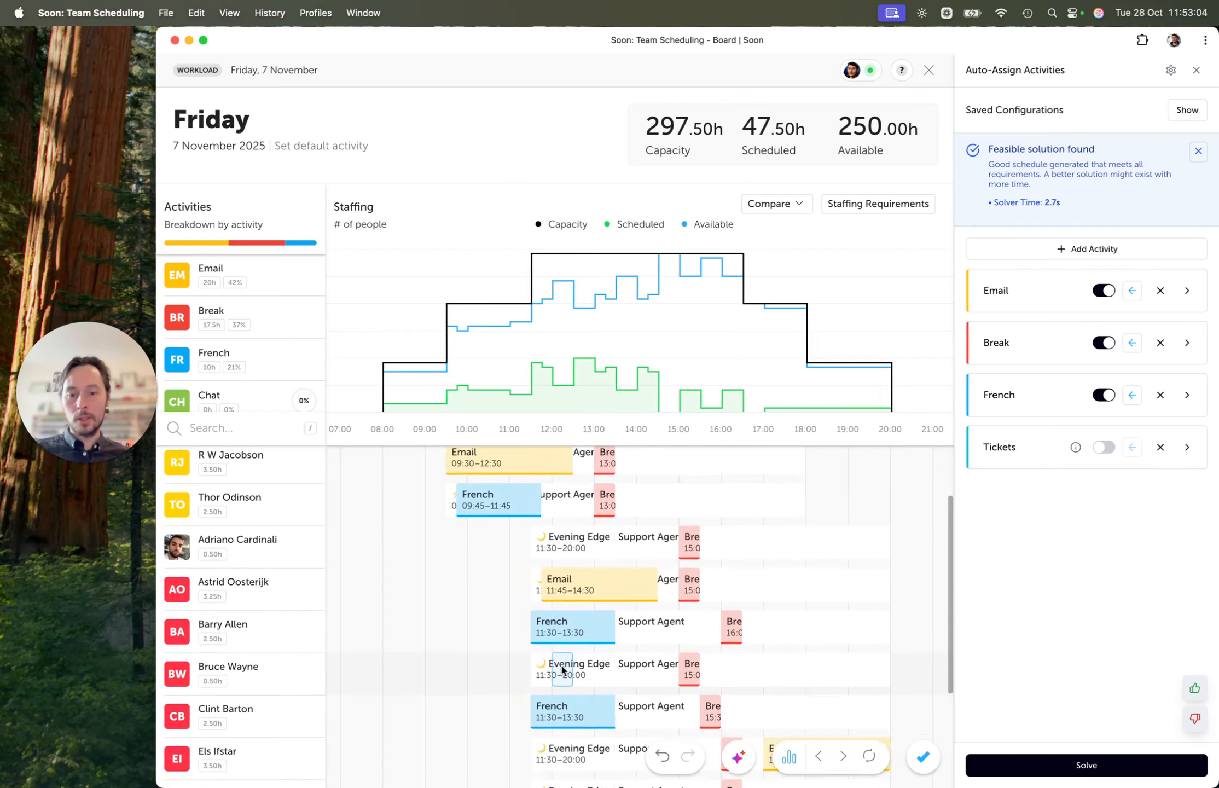
pyautogui.scroll(-5, 562, 668)
pyautogui.hscroll(-2, 561, 669)
pyautogui.scroll(6, 562, 668)
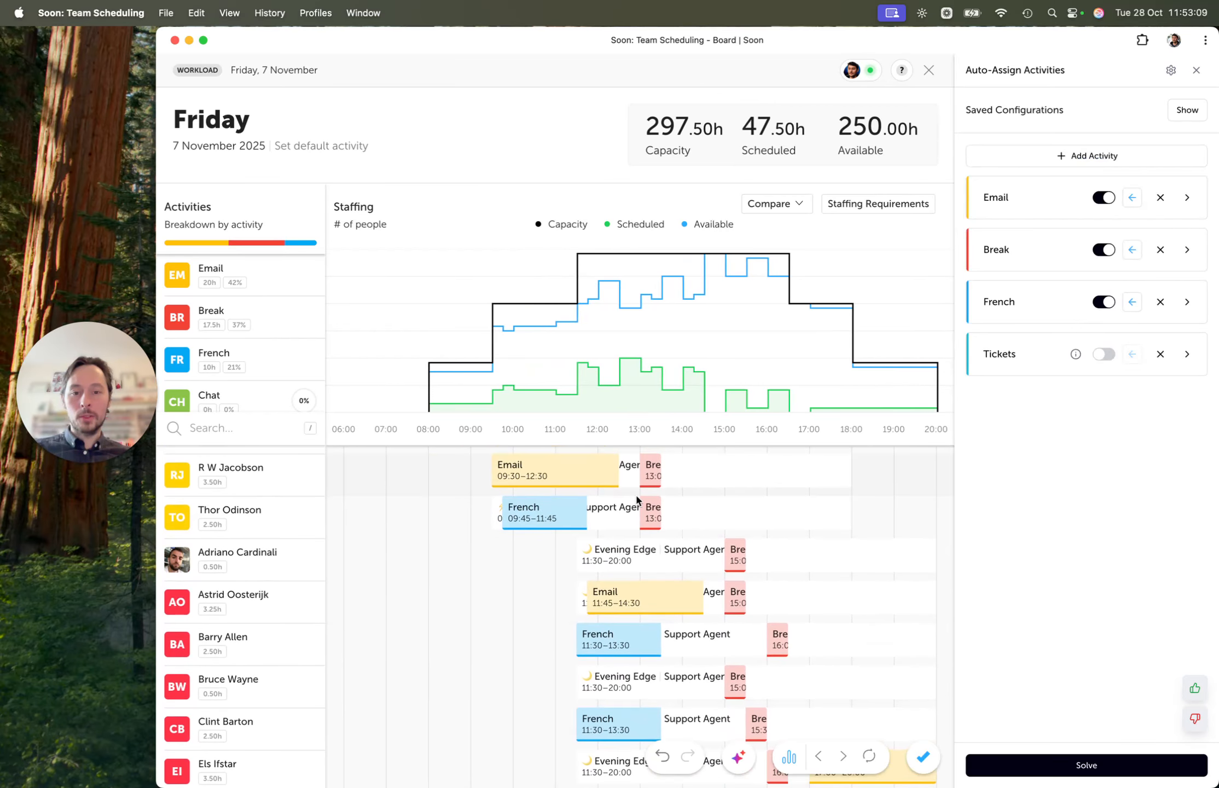
pyautogui.scroll(5, 555, 503)
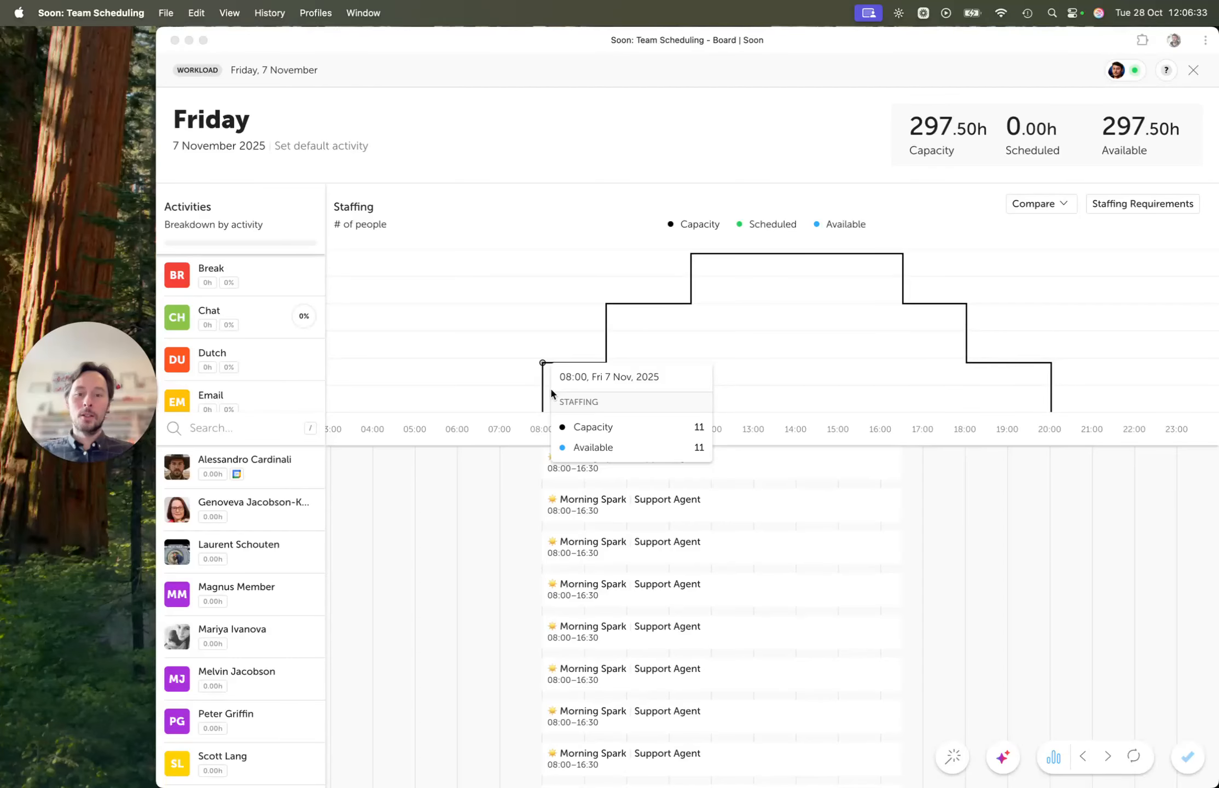
# - Filter the staffing chart to Chat, review its staffing requirements for Friday 7 November, and close them without changes
pyautogui.click(511, 375)
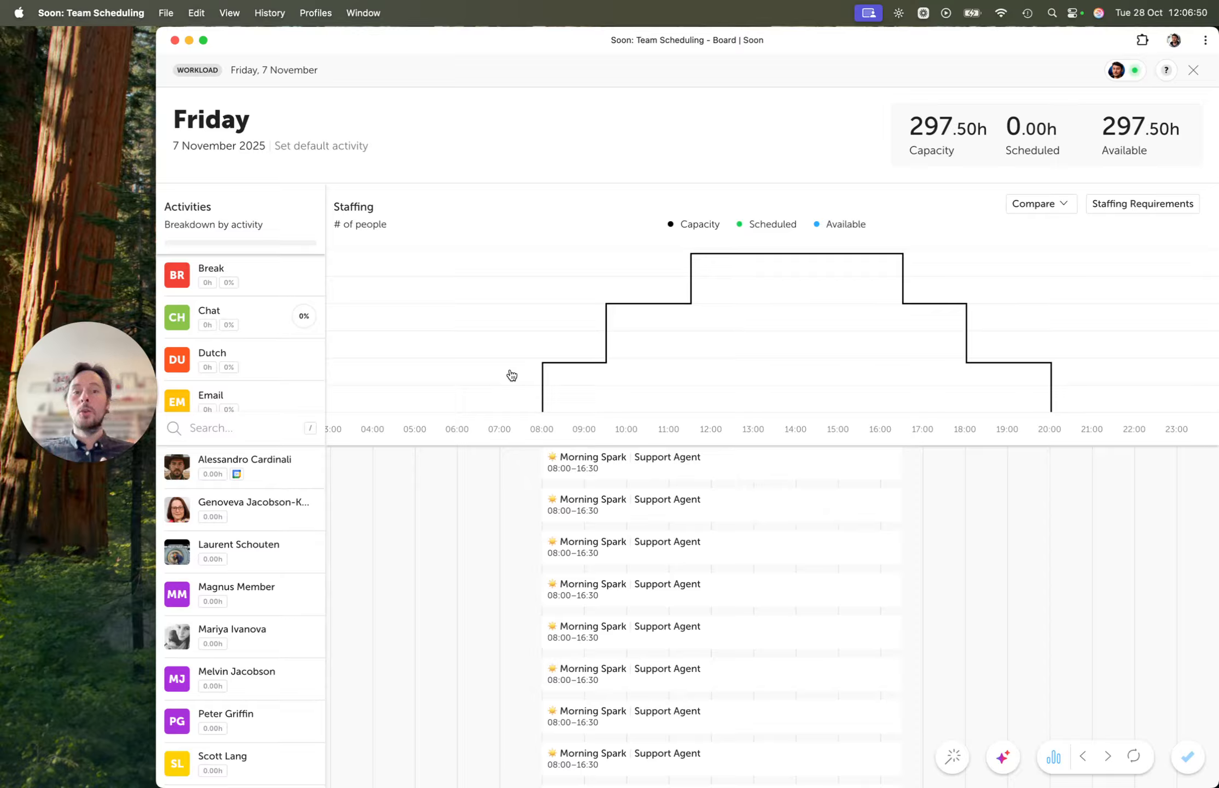
pyautogui.click(279, 324)
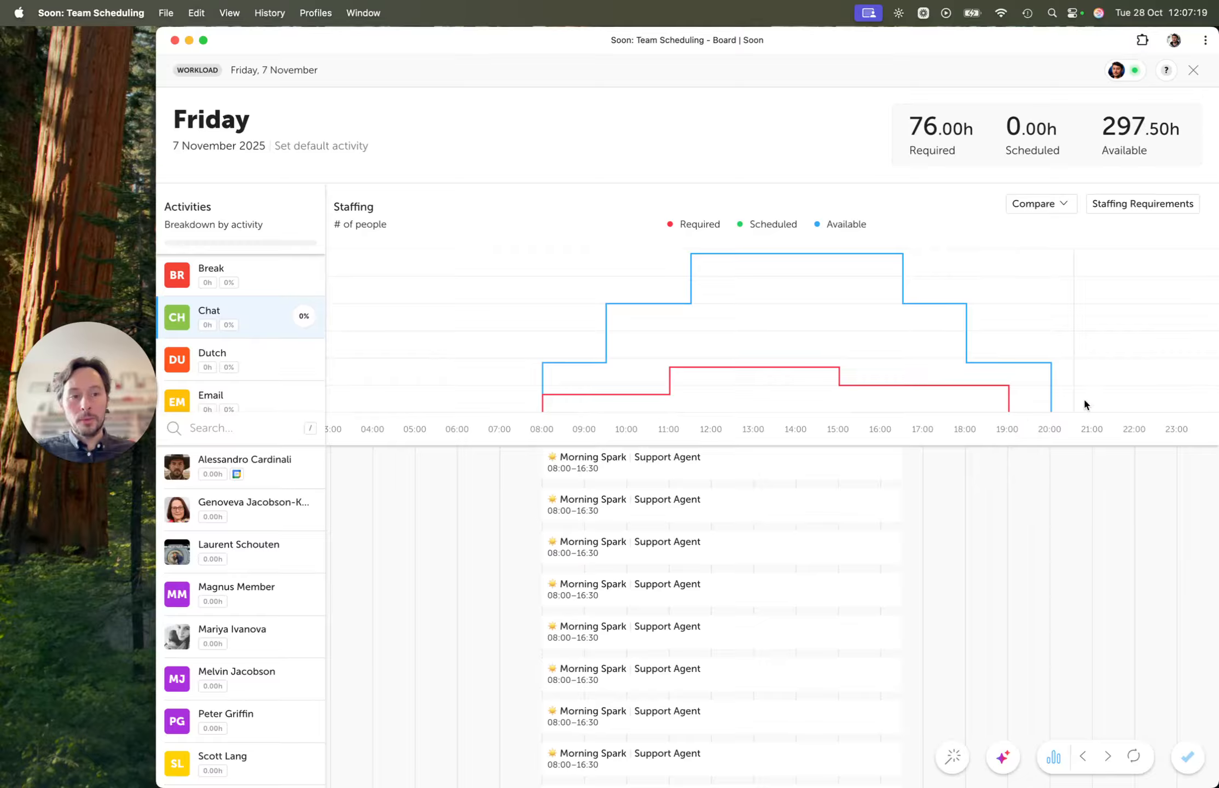
pyautogui.click(1114, 208)
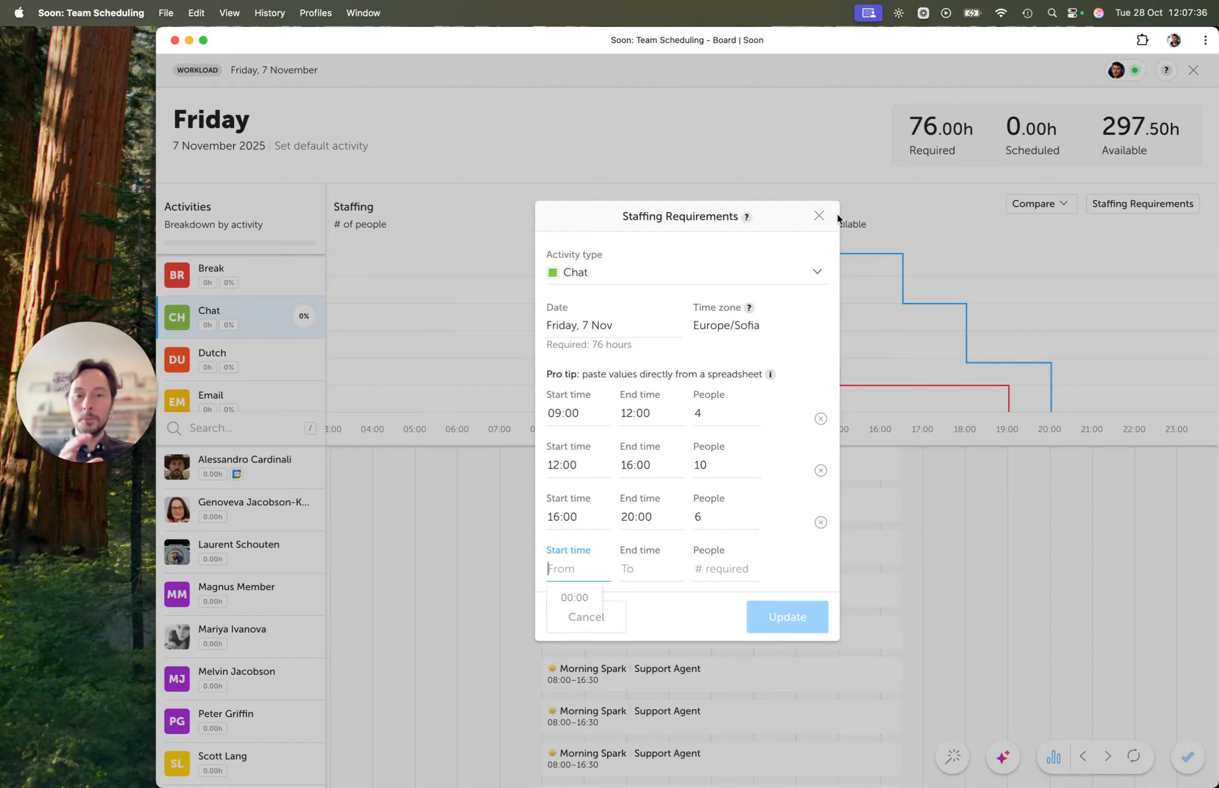
pyautogui.click(819, 216)
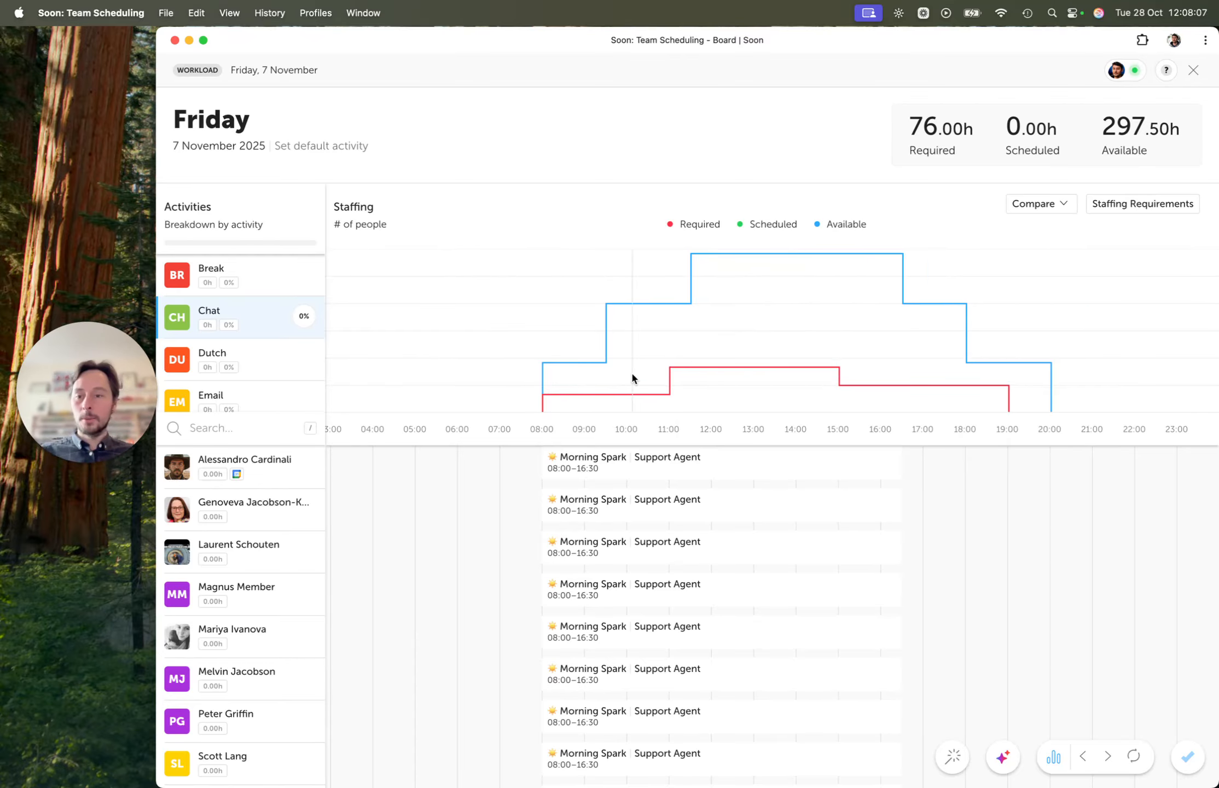
# - Add Chat to the auto-assign activities and give it a Staffing Requirements constraint
pyautogui.scroll(-5, 632, 375)
pyautogui.click(952, 755)
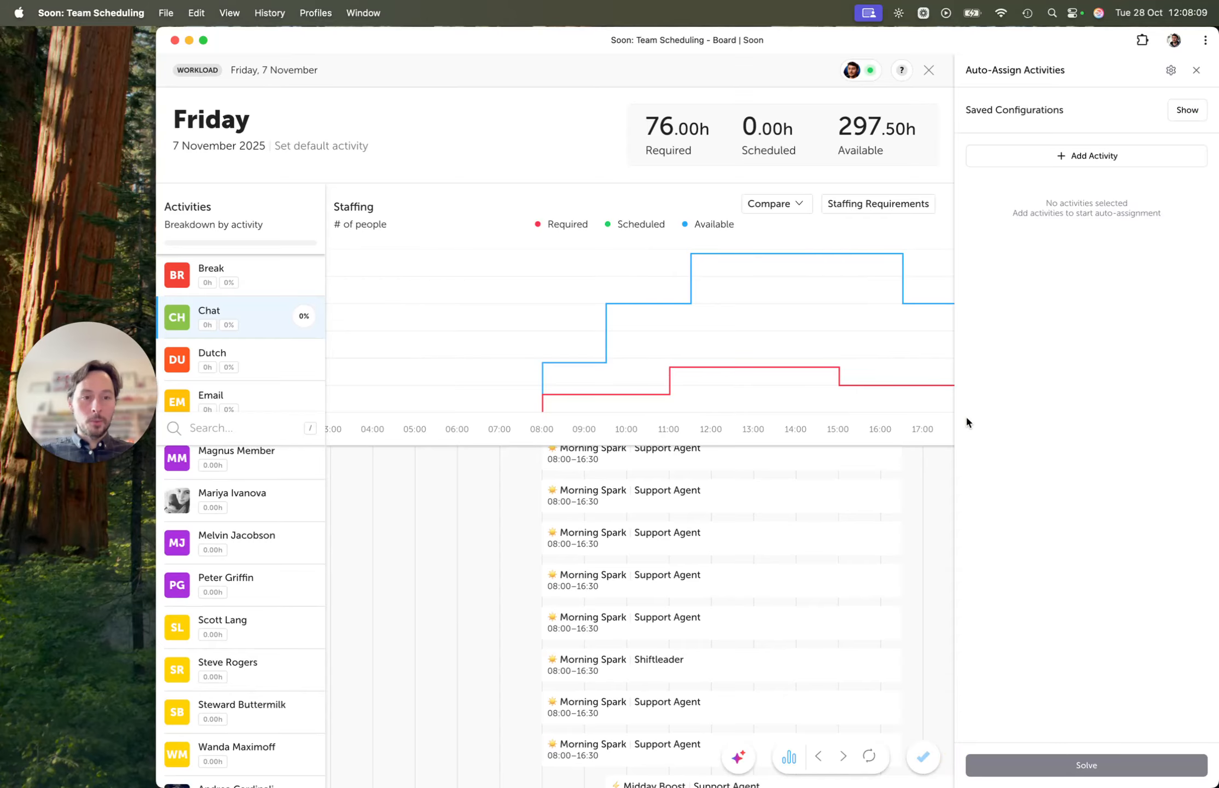
pyautogui.hscroll(3, 827, 296)
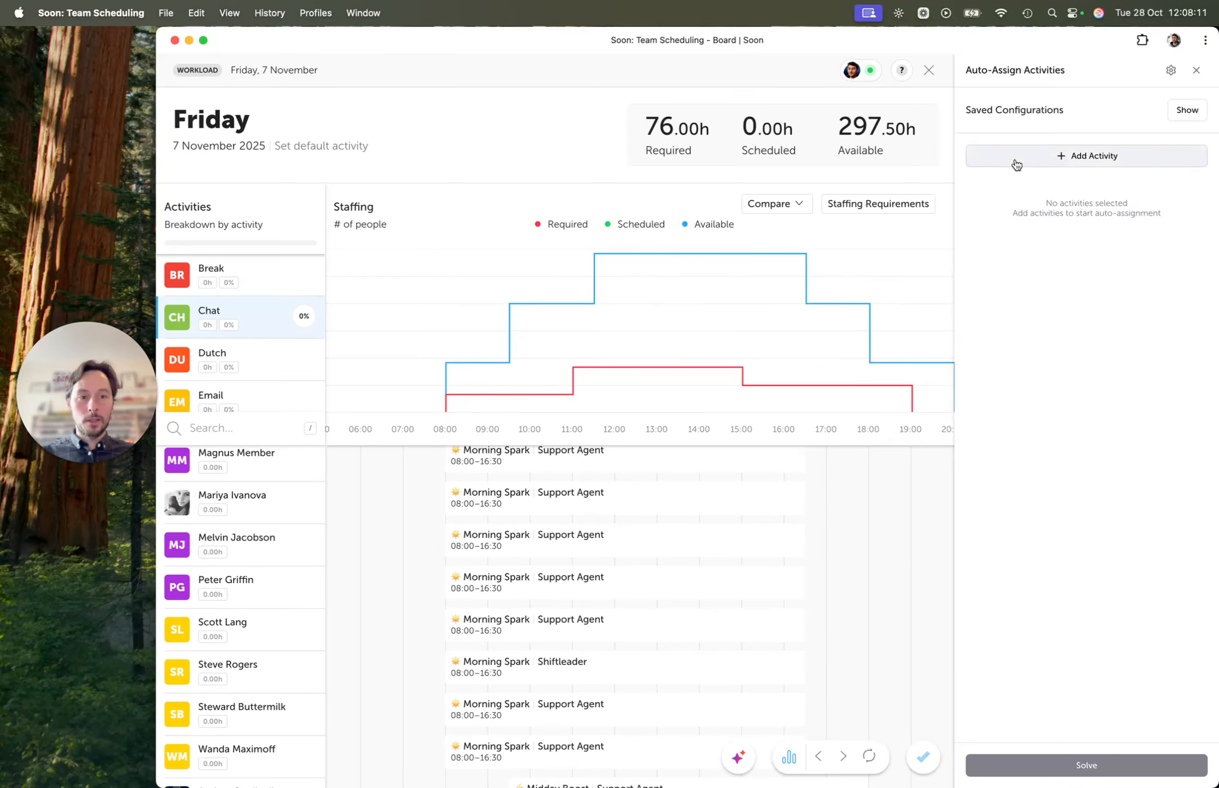
pyautogui.click(1014, 157)
pyautogui.click(1046, 229)
pyautogui.click(1037, 209)
pyautogui.click(1085, 283)
pyautogui.scroll(-2, 1081, 420)
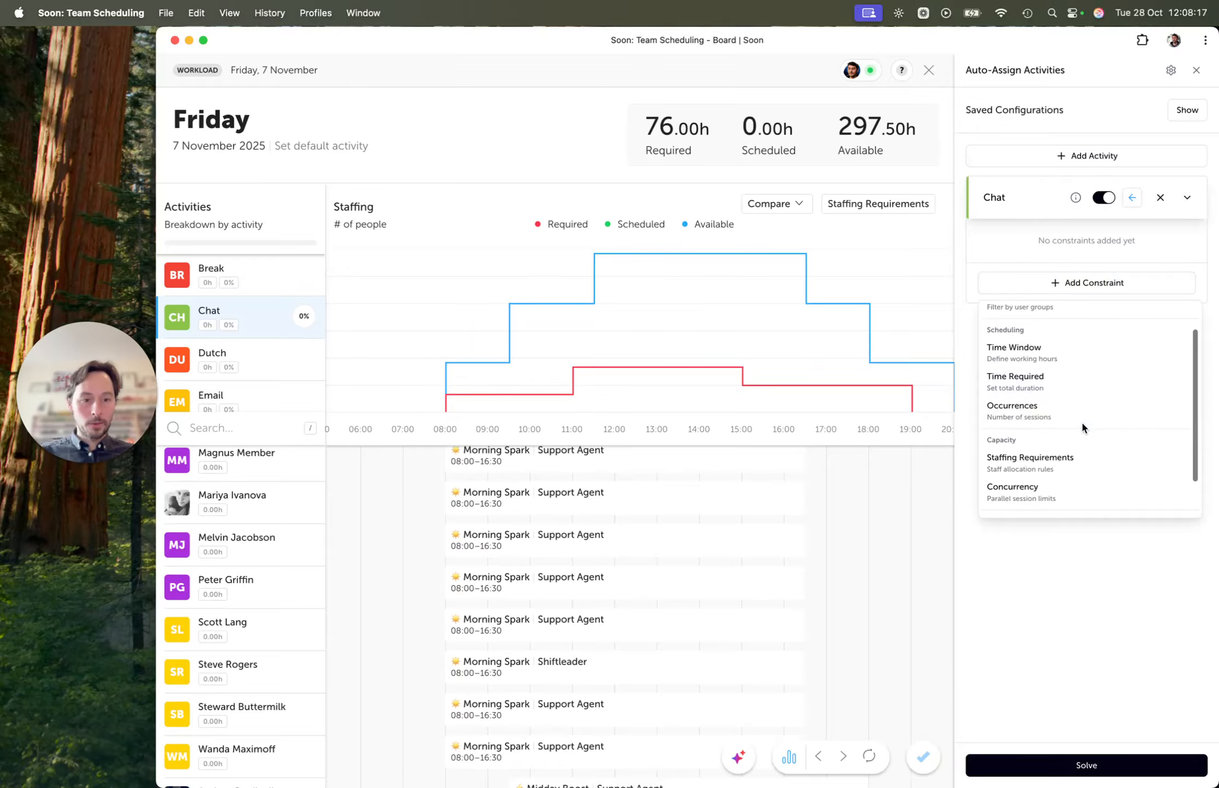
pyautogui.click(1076, 462)
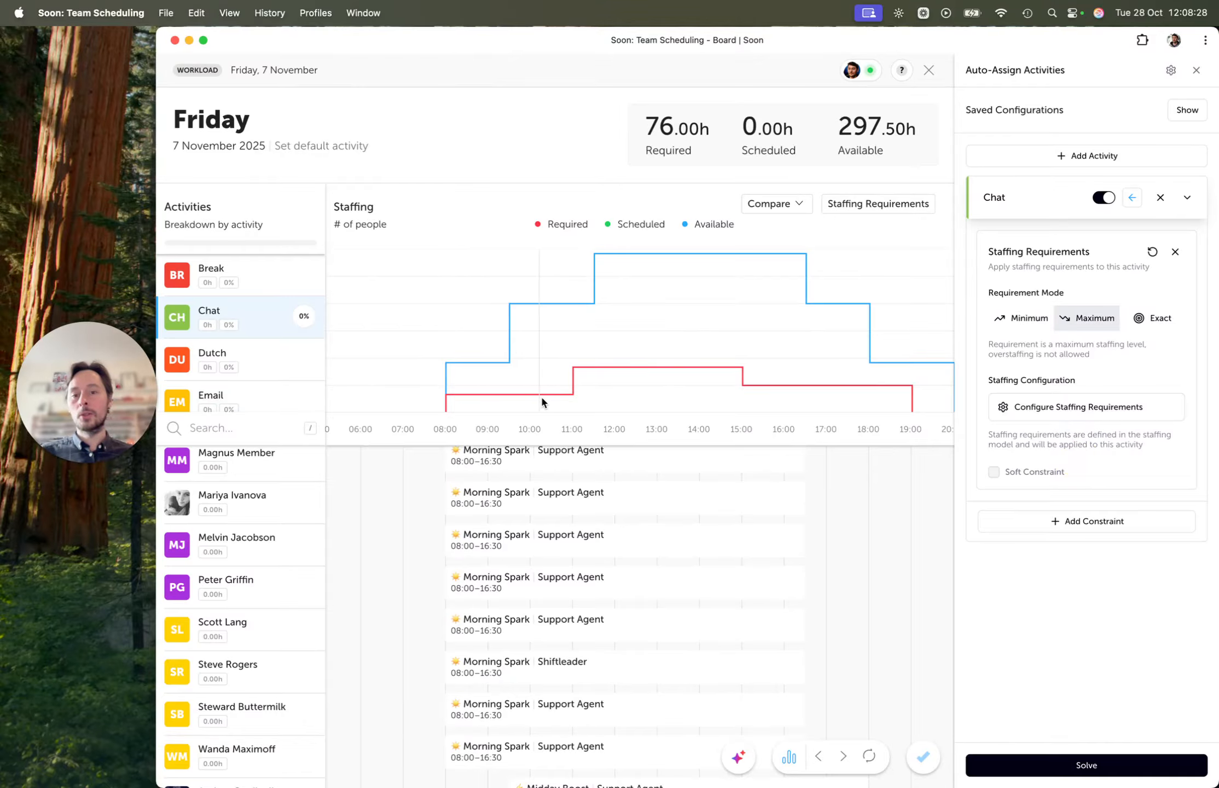
# - Switch Chat's requirement mode to Minimum and back to Maximum, and check the required staffing levels in the chart
pyautogui.click(1018, 323)
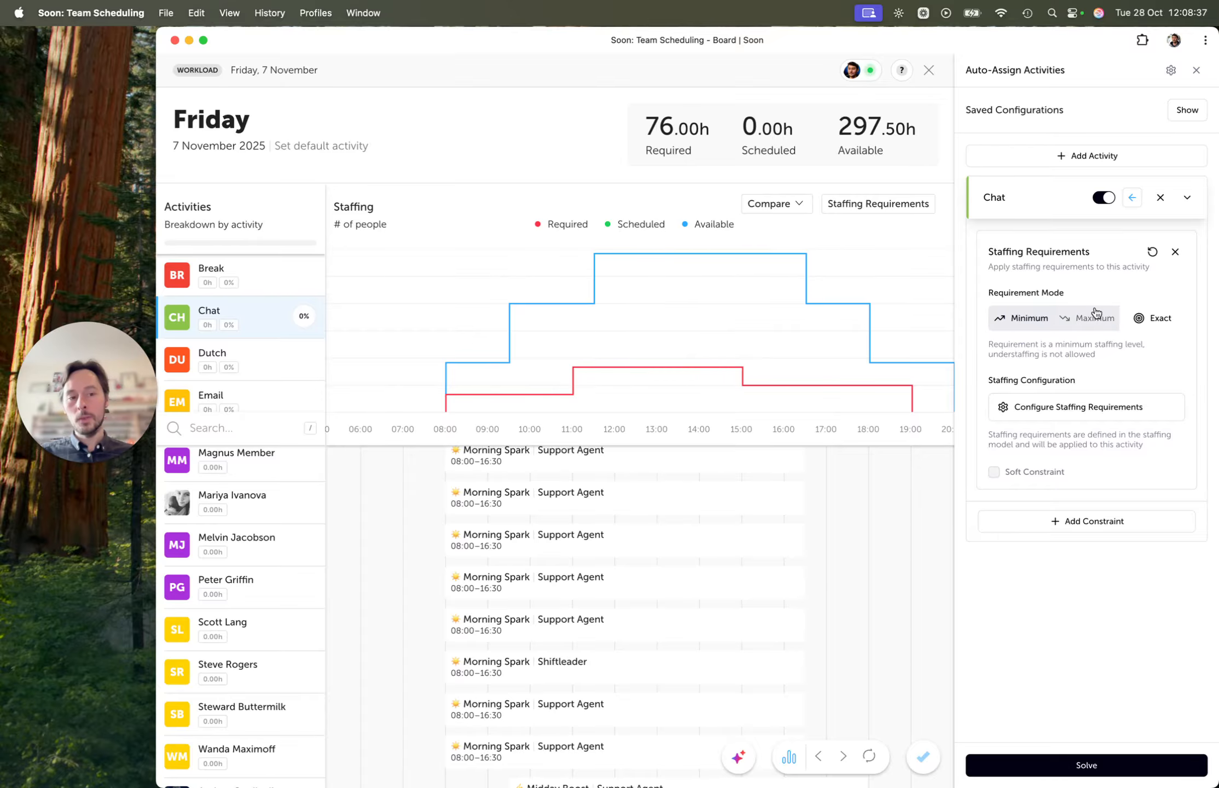
pyautogui.click(1082, 324)
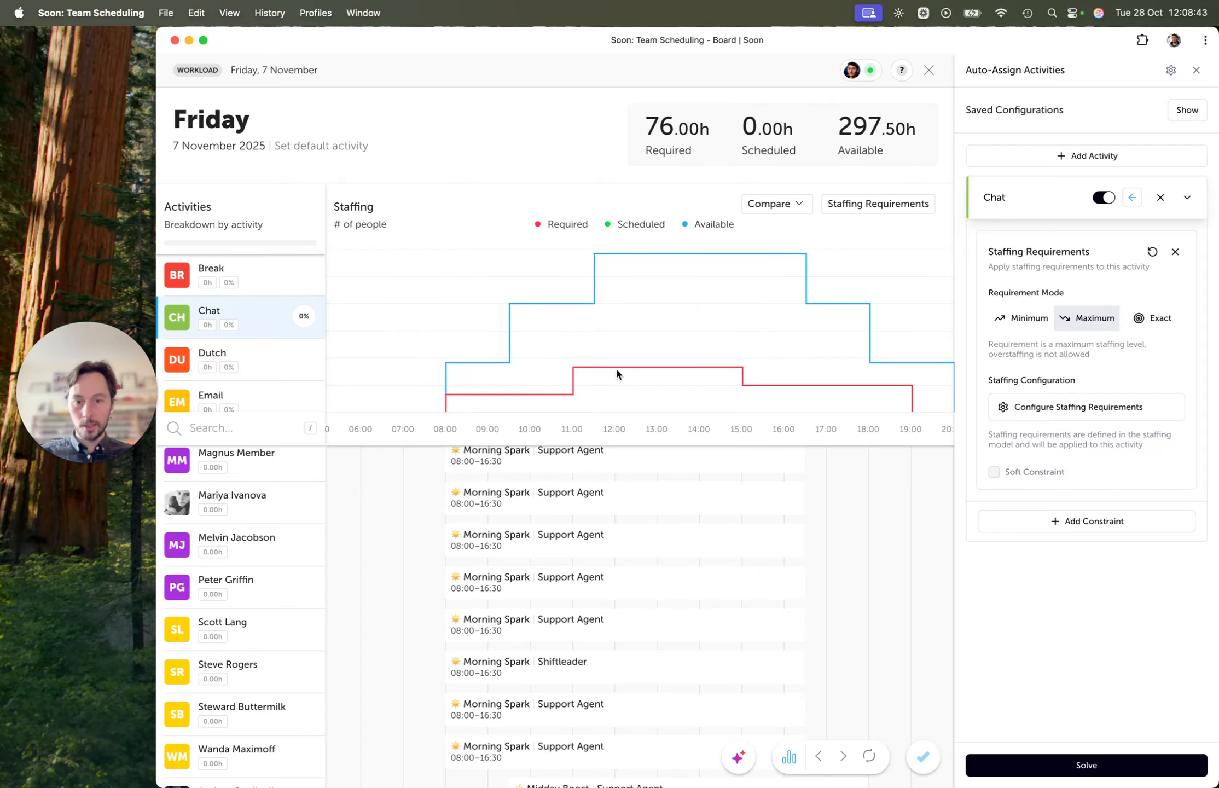
pyautogui.moveTo(571, 372)
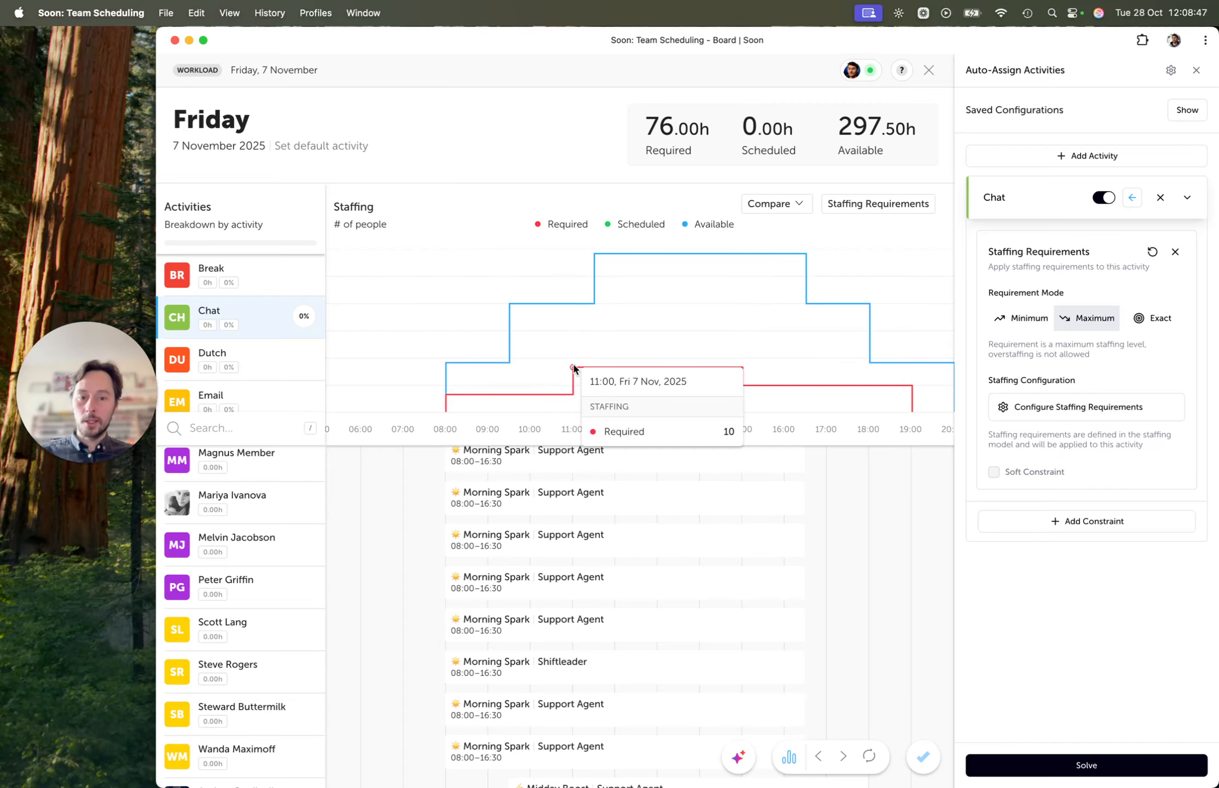
pyautogui.moveTo(744, 371)
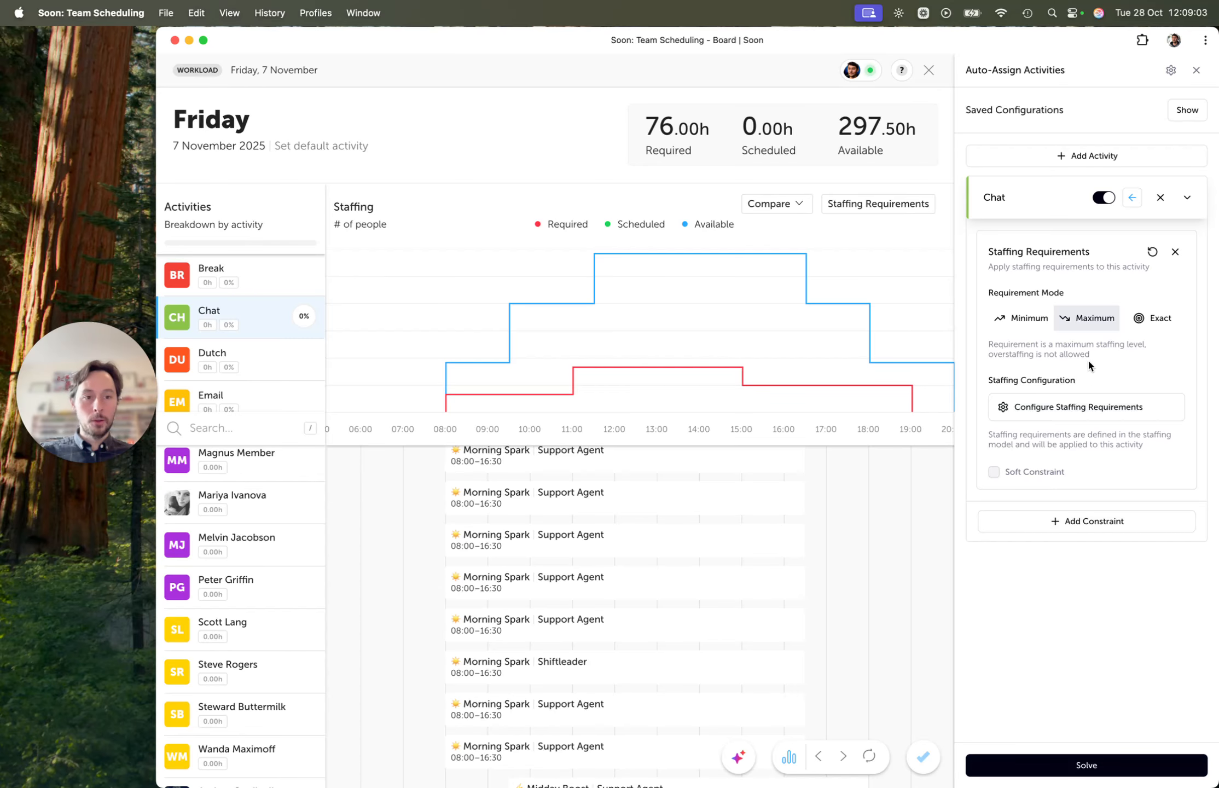
# - Solve Chat on its own and compare the assigned Chat blocks with the required staffing across the shifts
pyautogui.click(1043, 768)
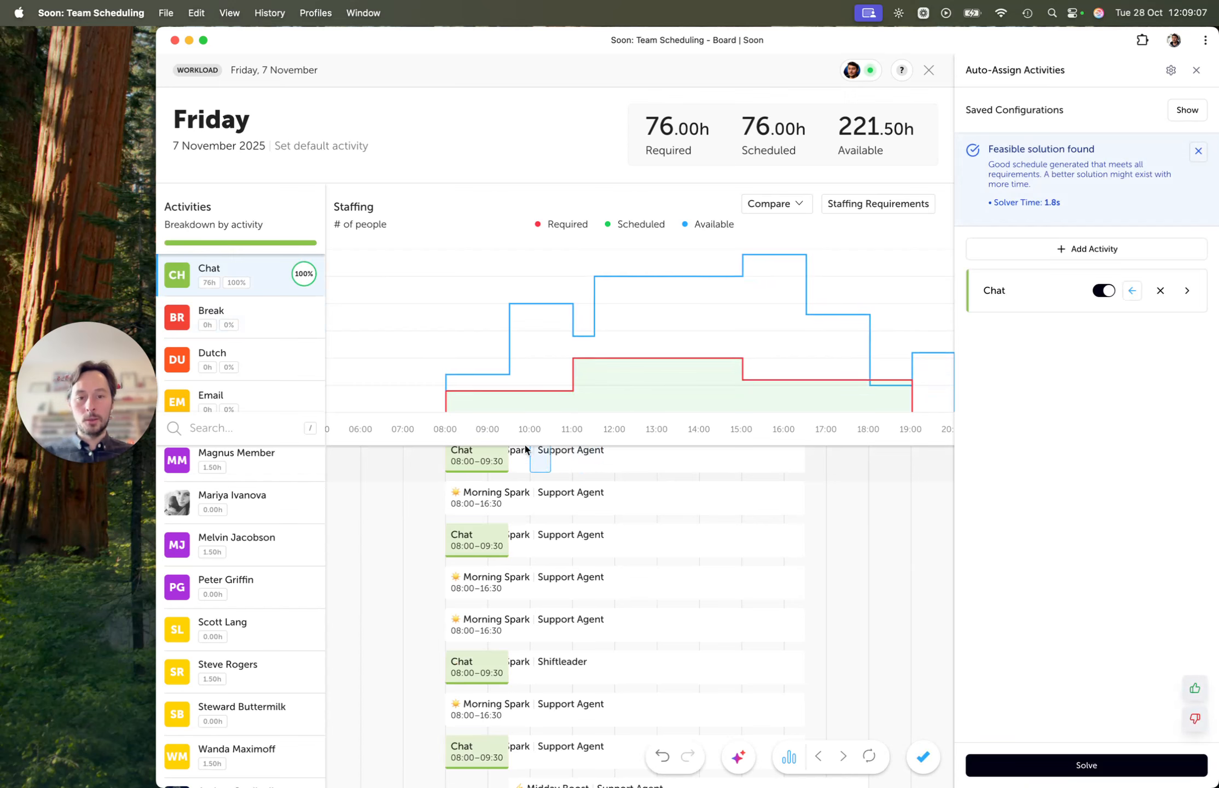
pyautogui.hscroll(-3, 751, 432)
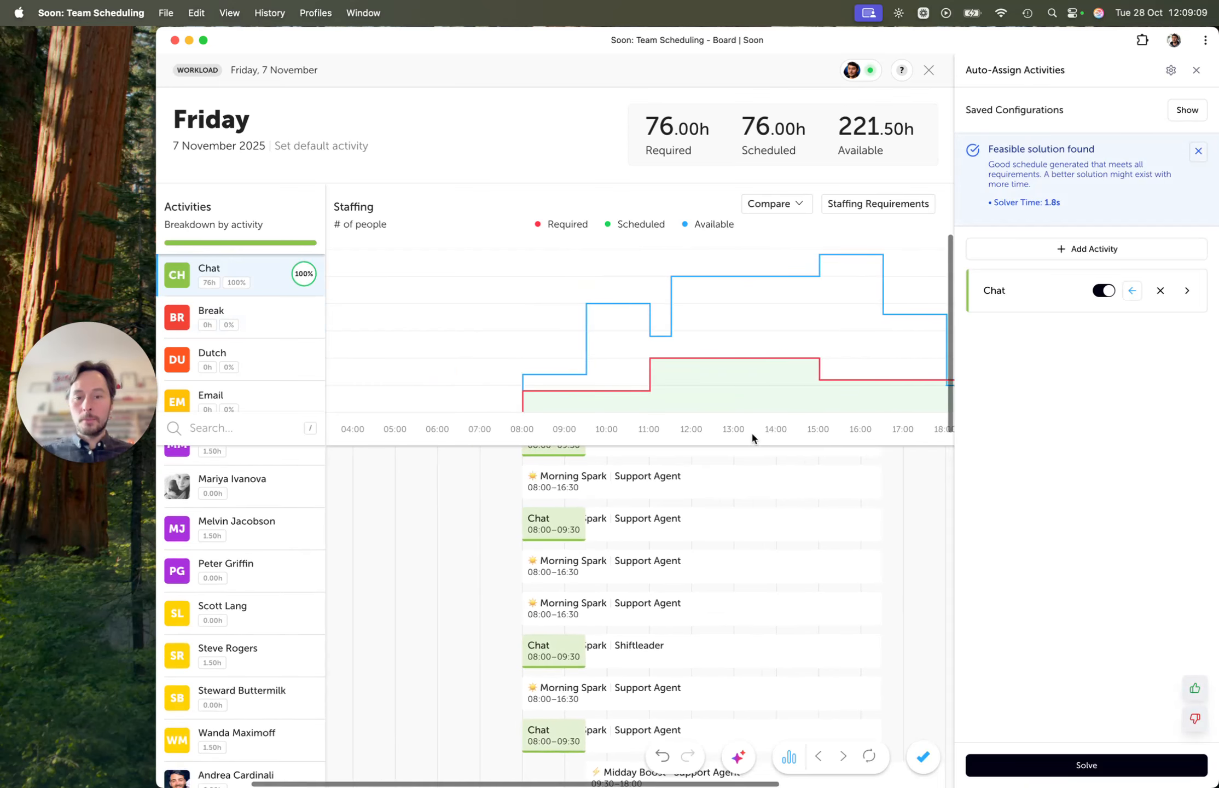
pyautogui.scroll(-10, 750, 431)
pyautogui.scroll(-1, 751, 435)
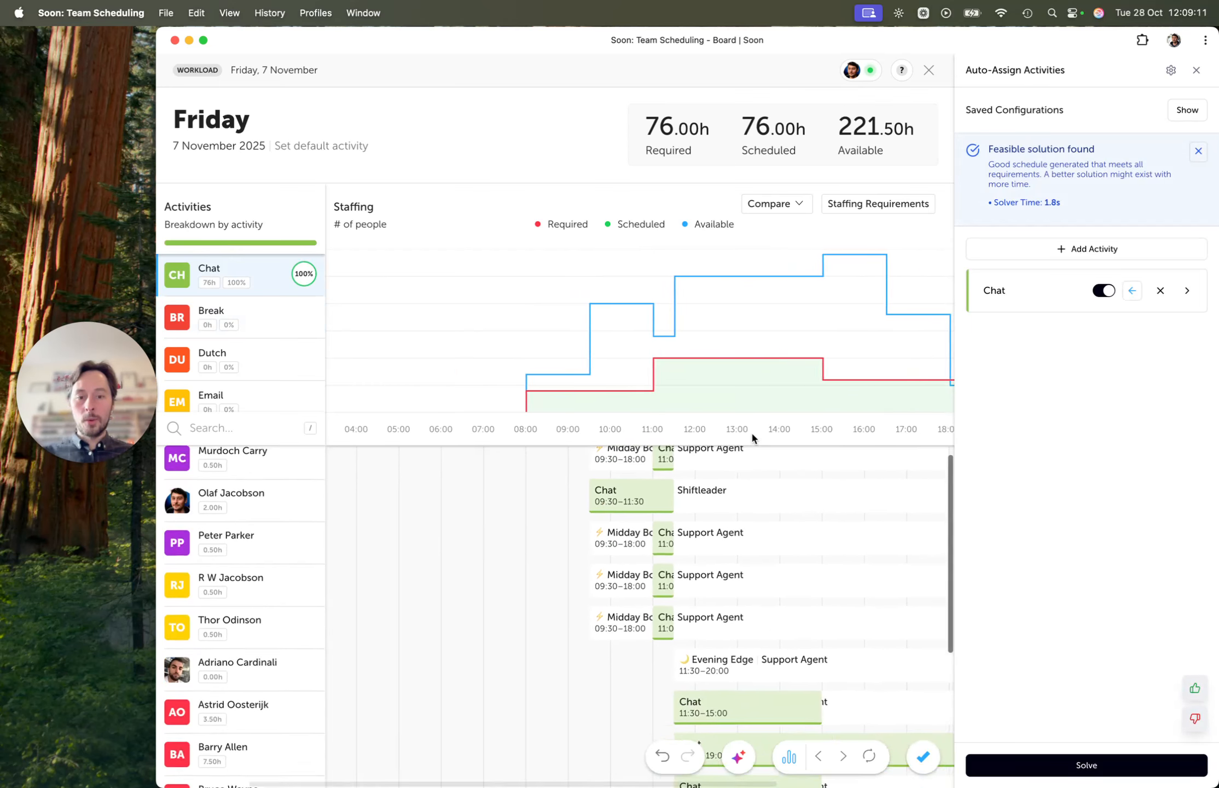
pyautogui.scroll(9, 667, 491)
pyautogui.scroll(6, 665, 487)
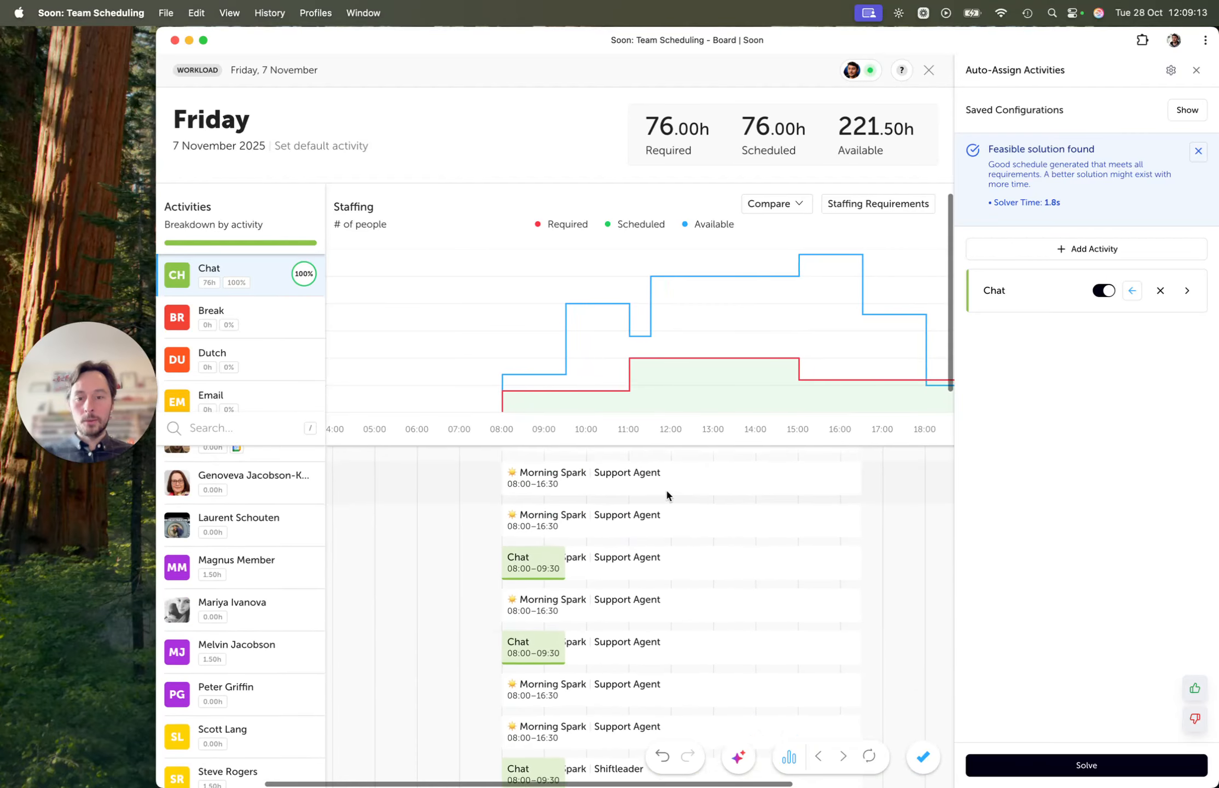
pyautogui.hscroll(2, 653, 542)
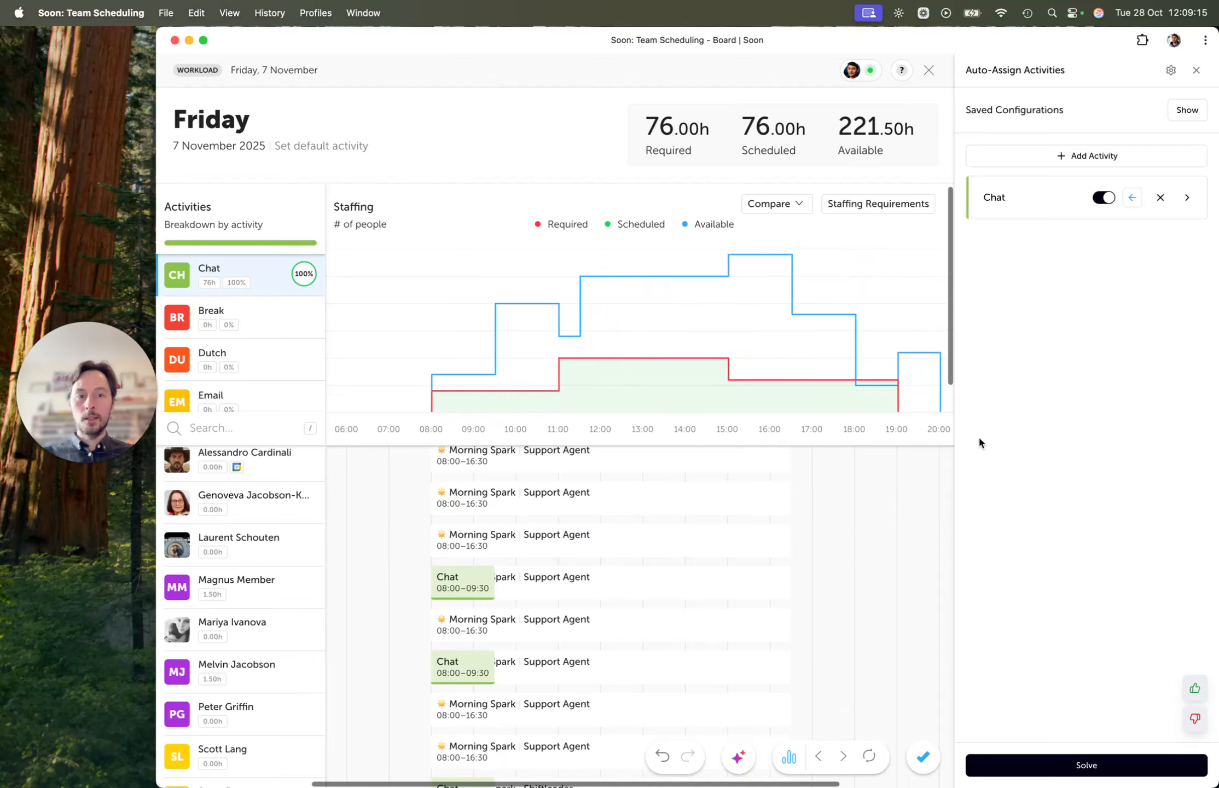
# - Apply the saved configuration CP 2 and add Chat to its activities
pyautogui.click(1187, 110)
pyautogui.scroll(-3, 1085, 334)
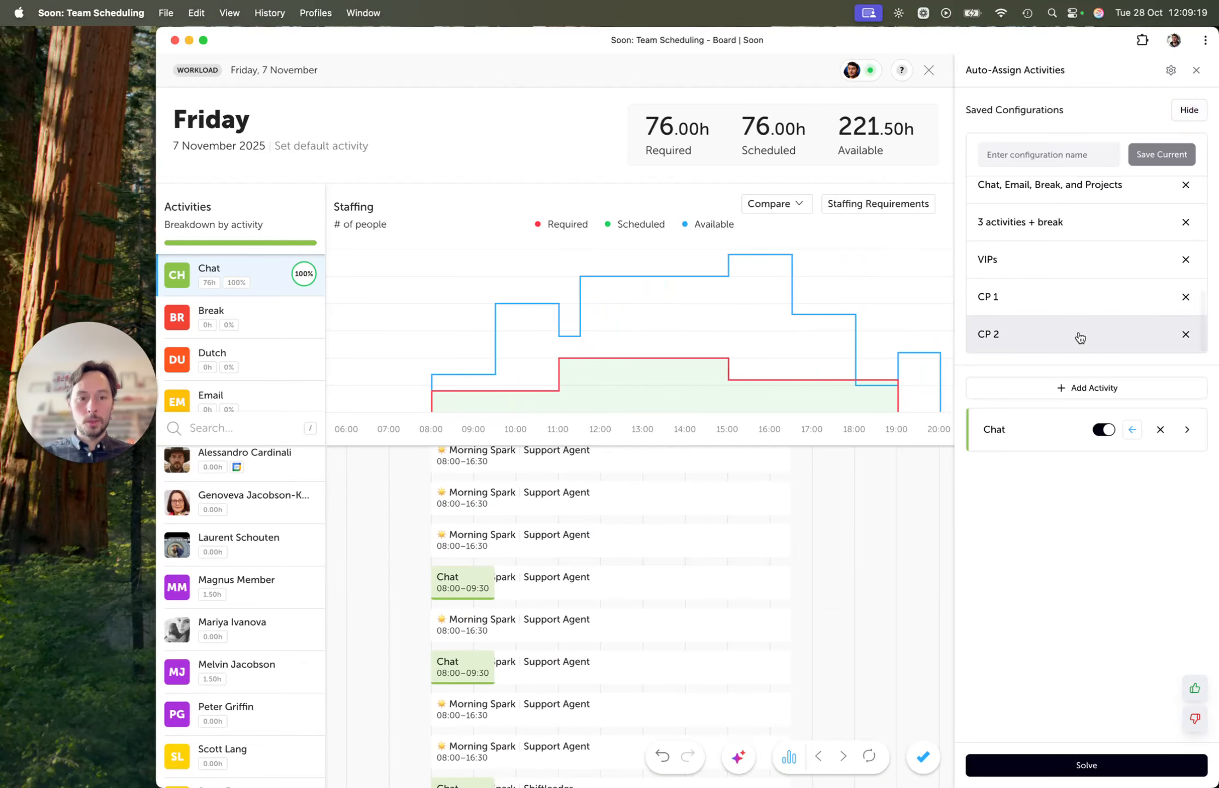
pyautogui.click(1086, 333)
pyautogui.click(1054, 387)
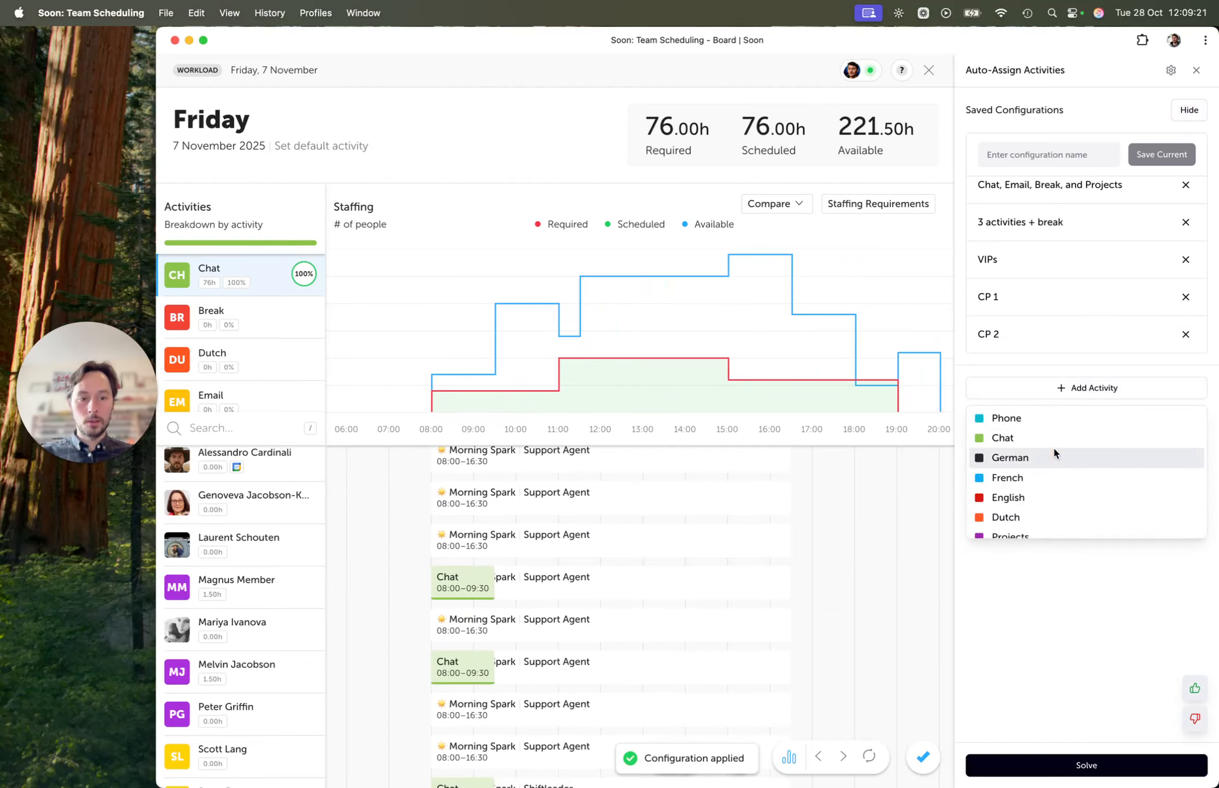
pyautogui.click(1053, 437)
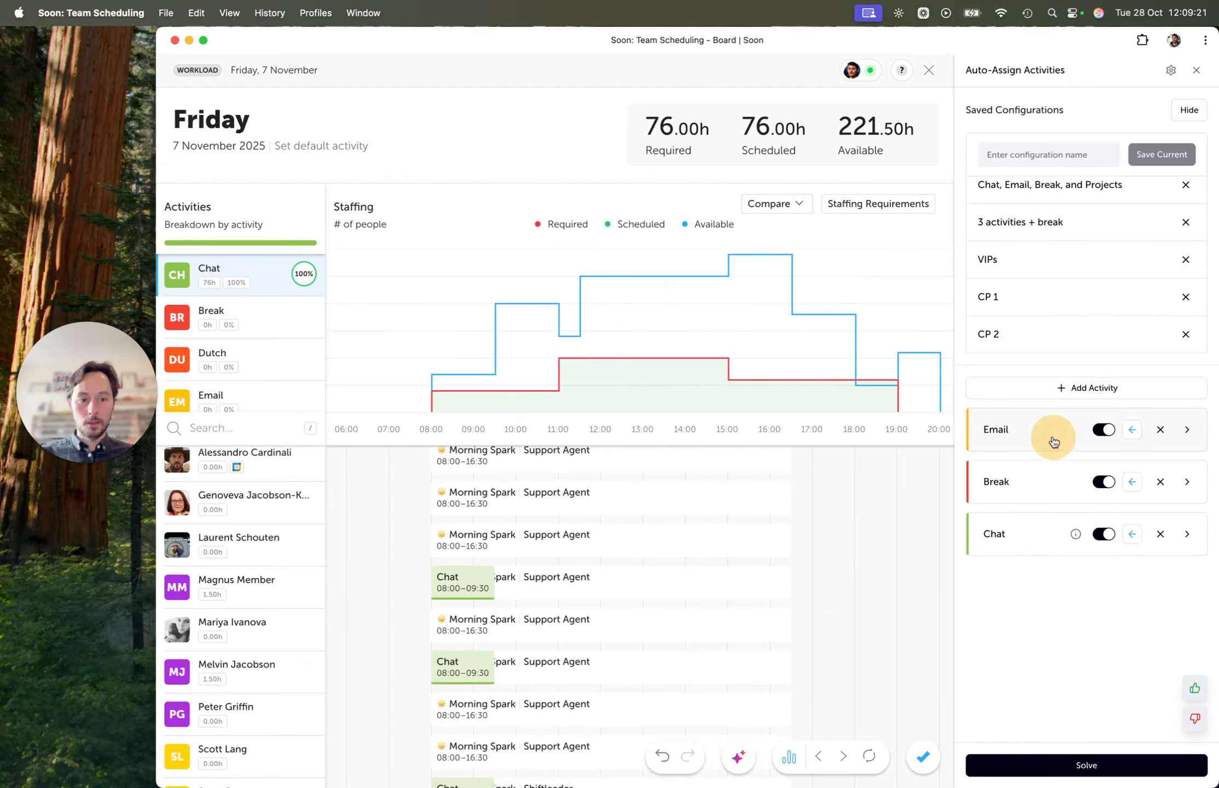
# - Undo the Chat assignment and add a Staffing Requirements constraint to the newly added Chat activity
pyautogui.click(661, 755)
pyautogui.click(1013, 537)
pyautogui.click(1048, 619)
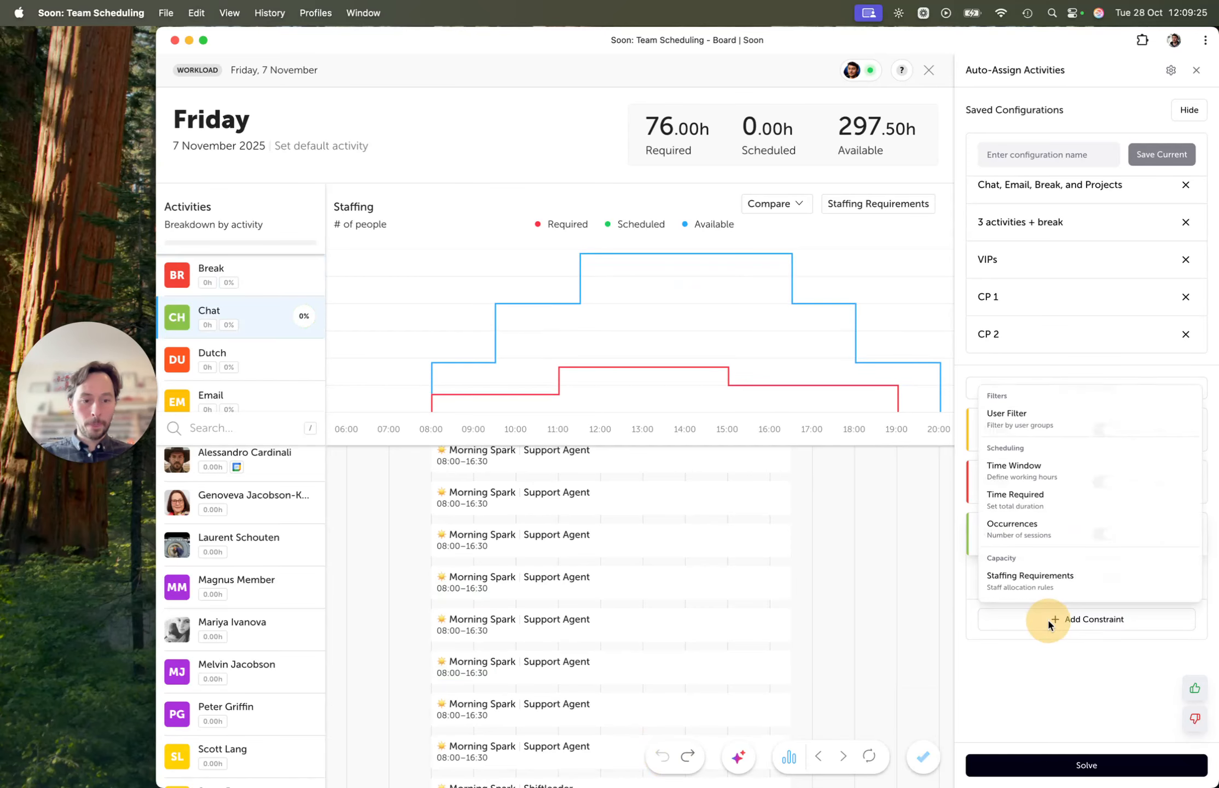
pyautogui.click(1046, 588)
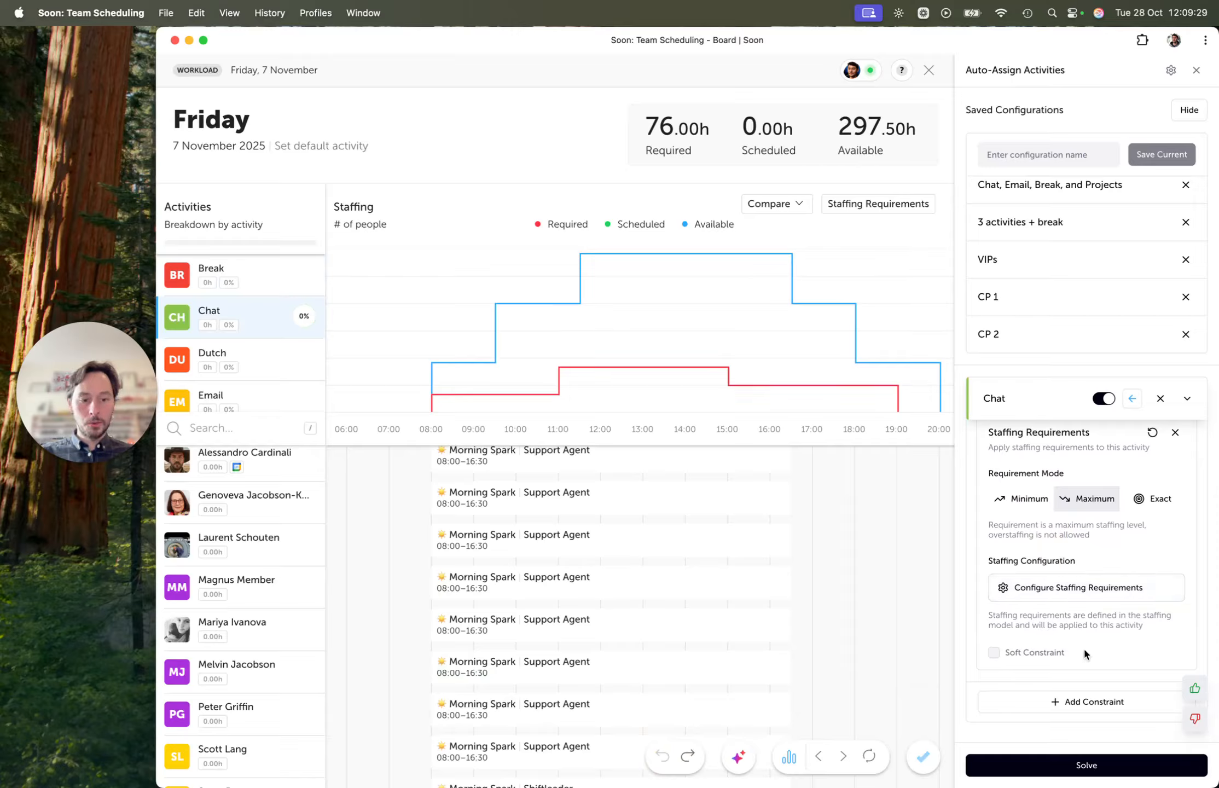
# - Add a Consecutive Time constraint to Chat with a minimum block length of 2 h and a maximum of 4 h
pyautogui.click(1080, 699)
pyautogui.scroll(-2, 1076, 659)
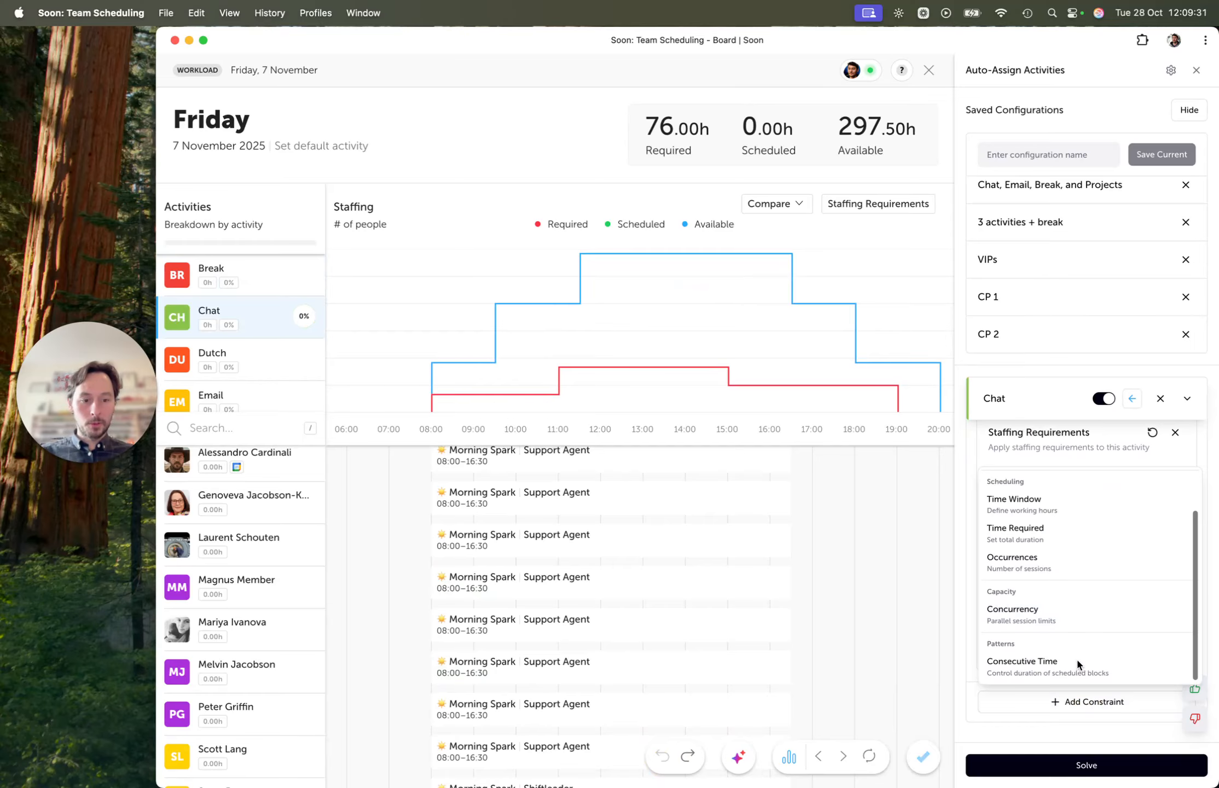
pyautogui.click(1071, 671)
pyautogui.click(1040, 622)
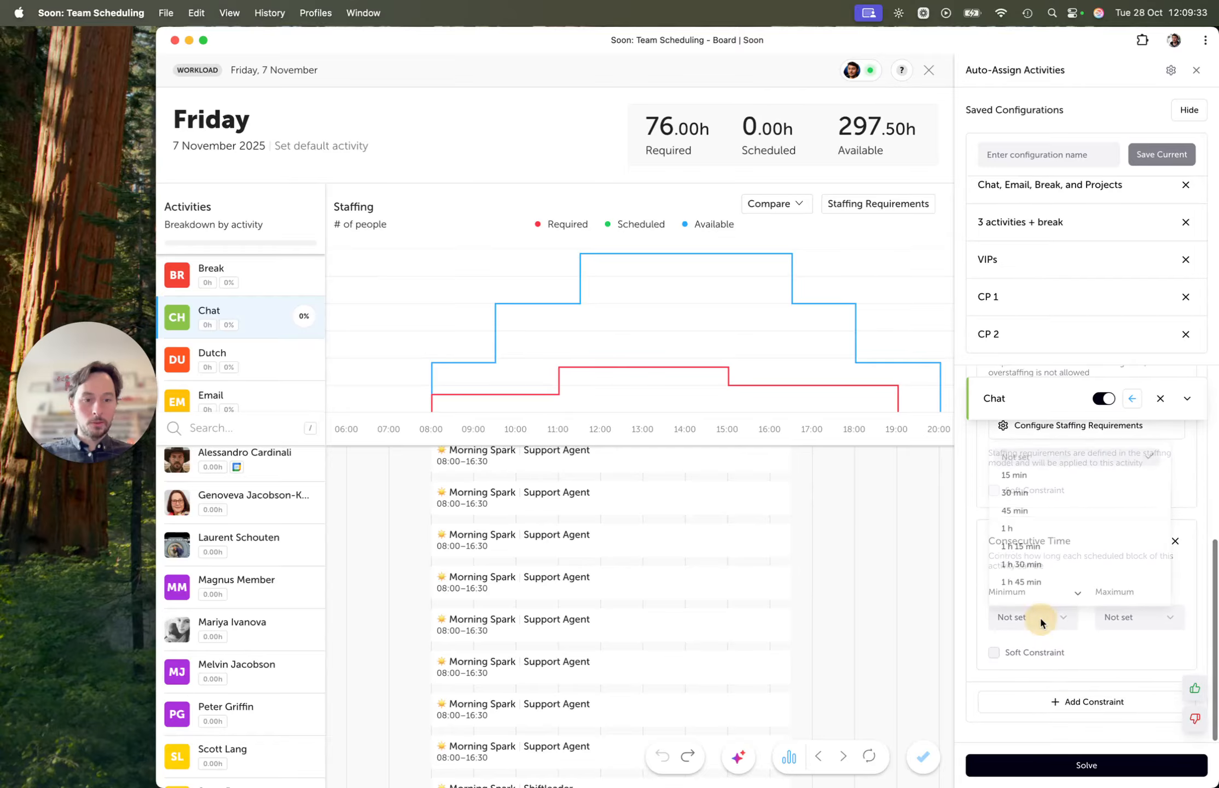
pyautogui.scroll(-3, 1041, 547)
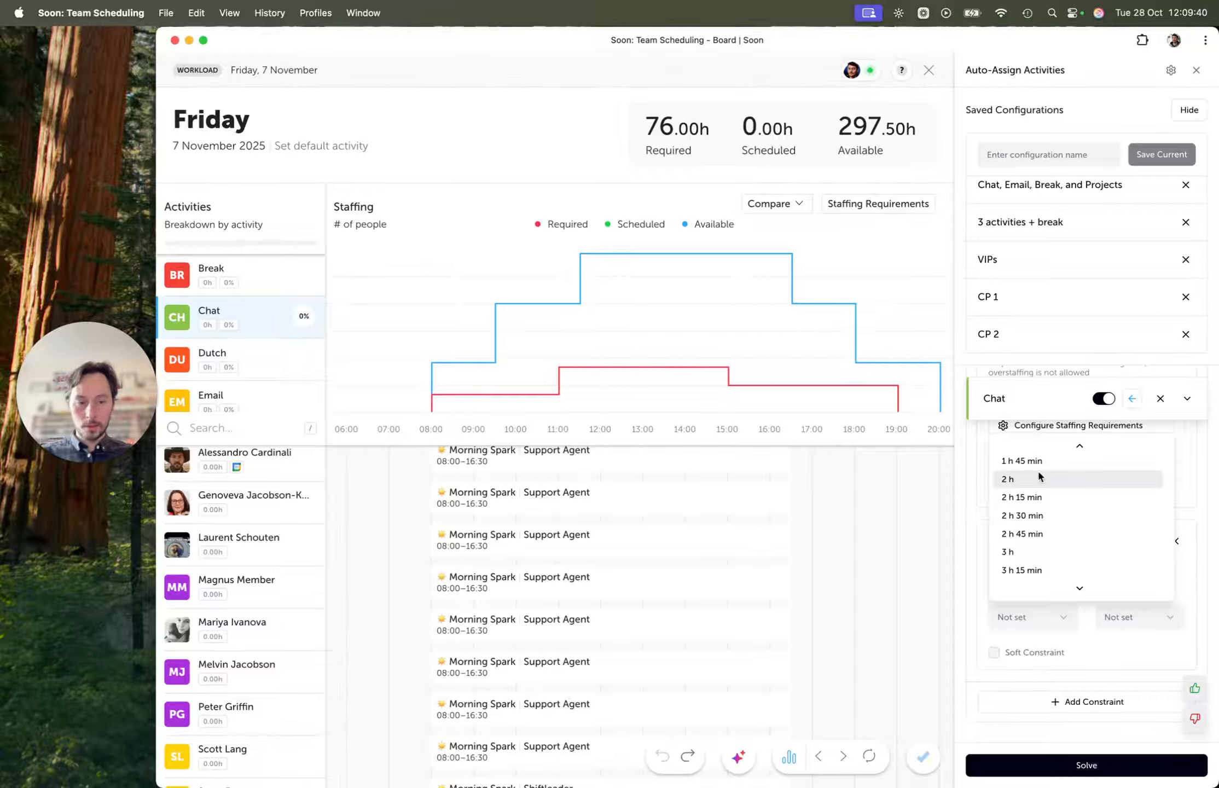
pyautogui.click(1038, 474)
pyautogui.click(1121, 628)
pyautogui.scroll(-5, 1101, 566)
pyautogui.click(1091, 553)
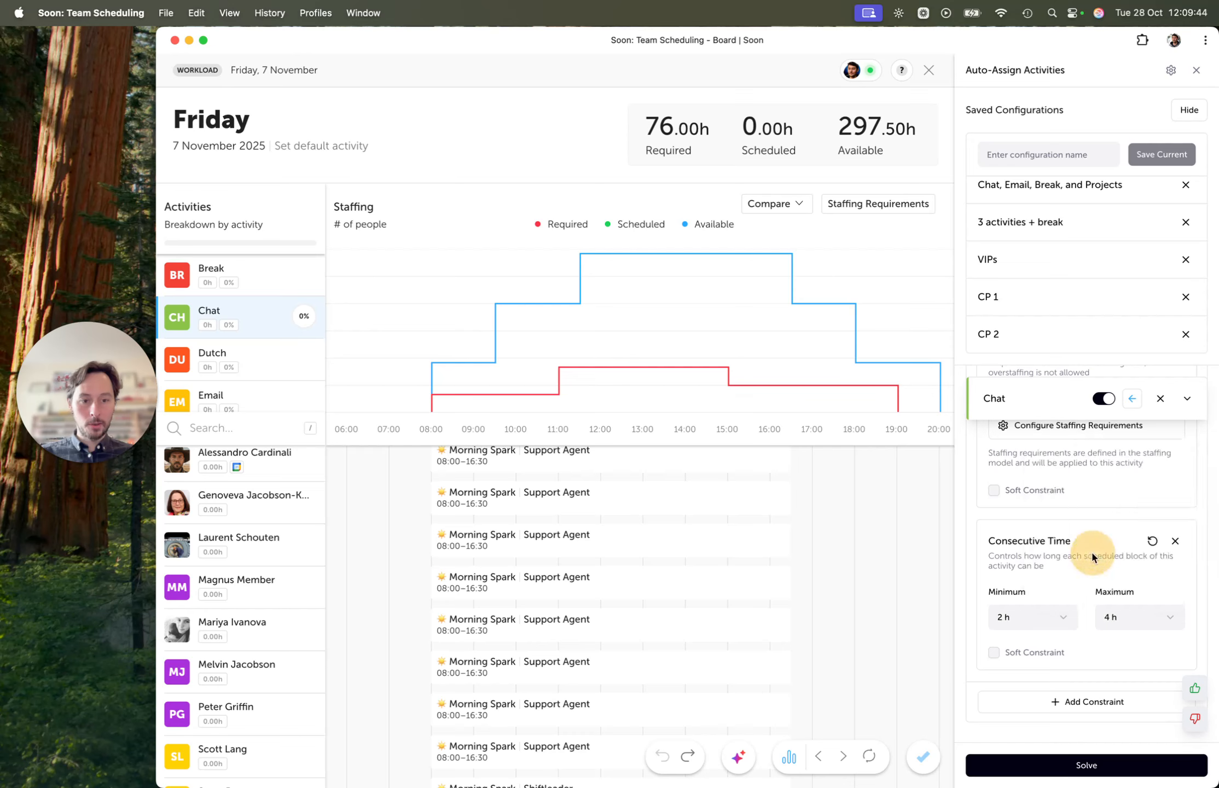
# - Solve Email, Break and Chat together and review the assigned blocks across all shifts
pyautogui.scroll(3, 1063, 551)
pyautogui.scroll(5, 1063, 555)
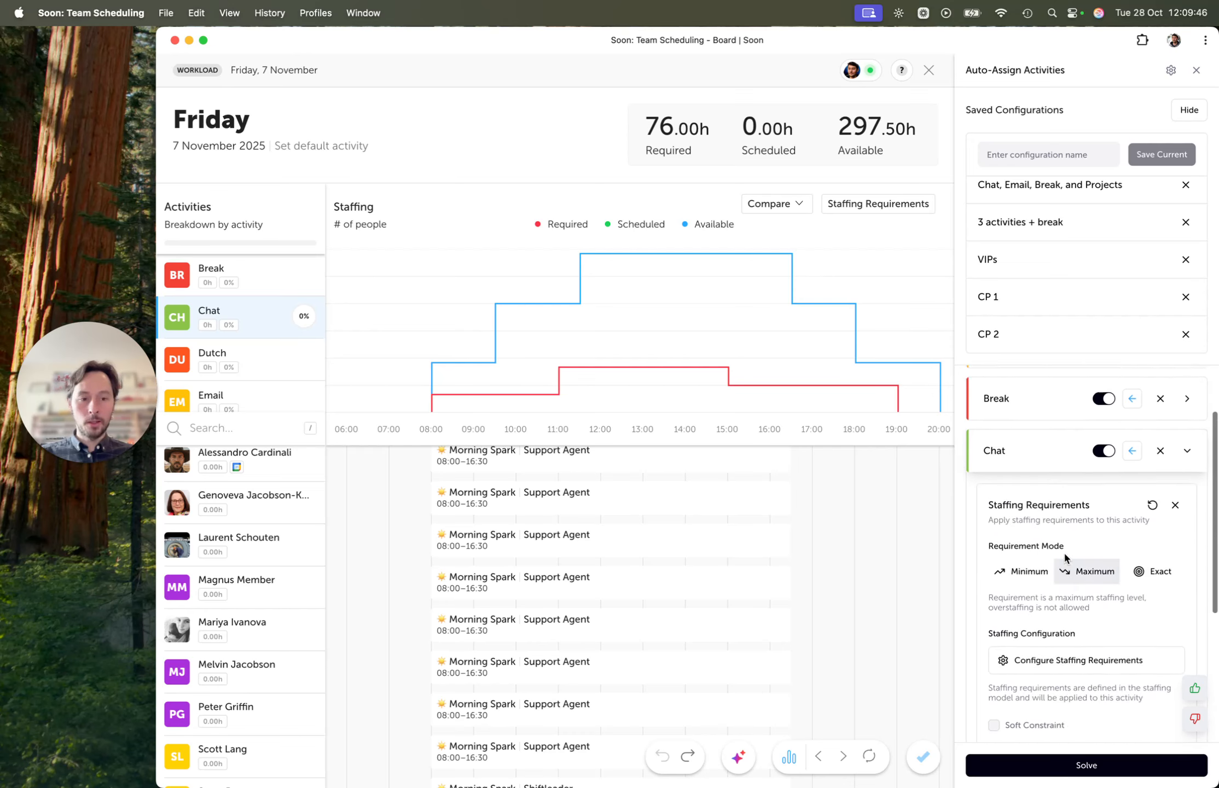
pyautogui.scroll(-8, 1063, 555)
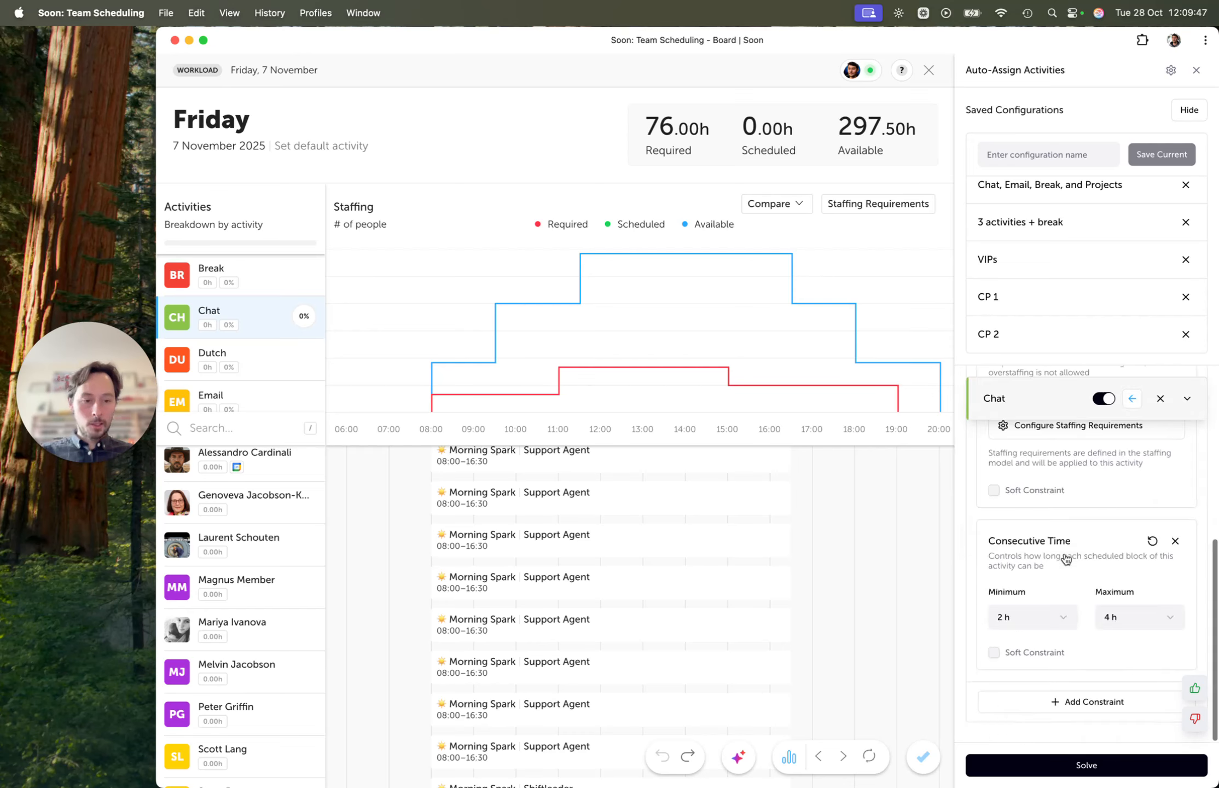
pyautogui.click(1034, 769)
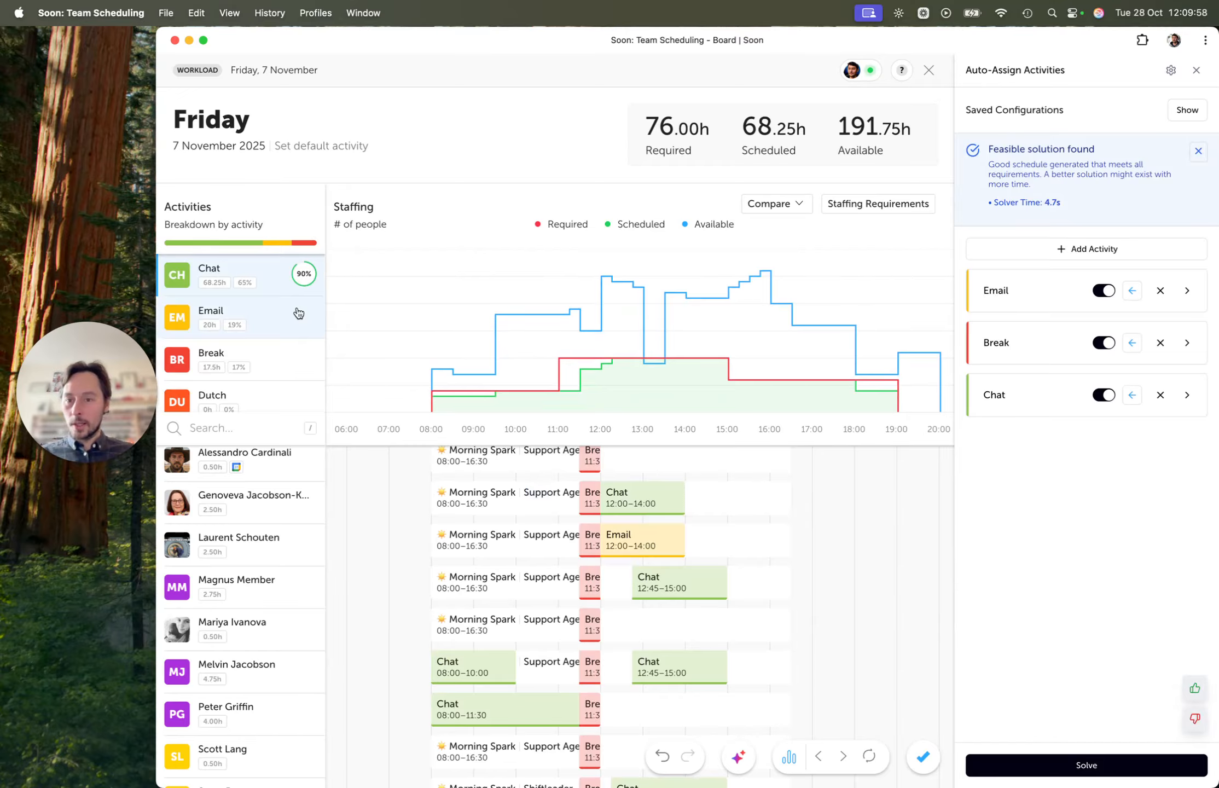
pyautogui.scroll(-15, 665, 648)
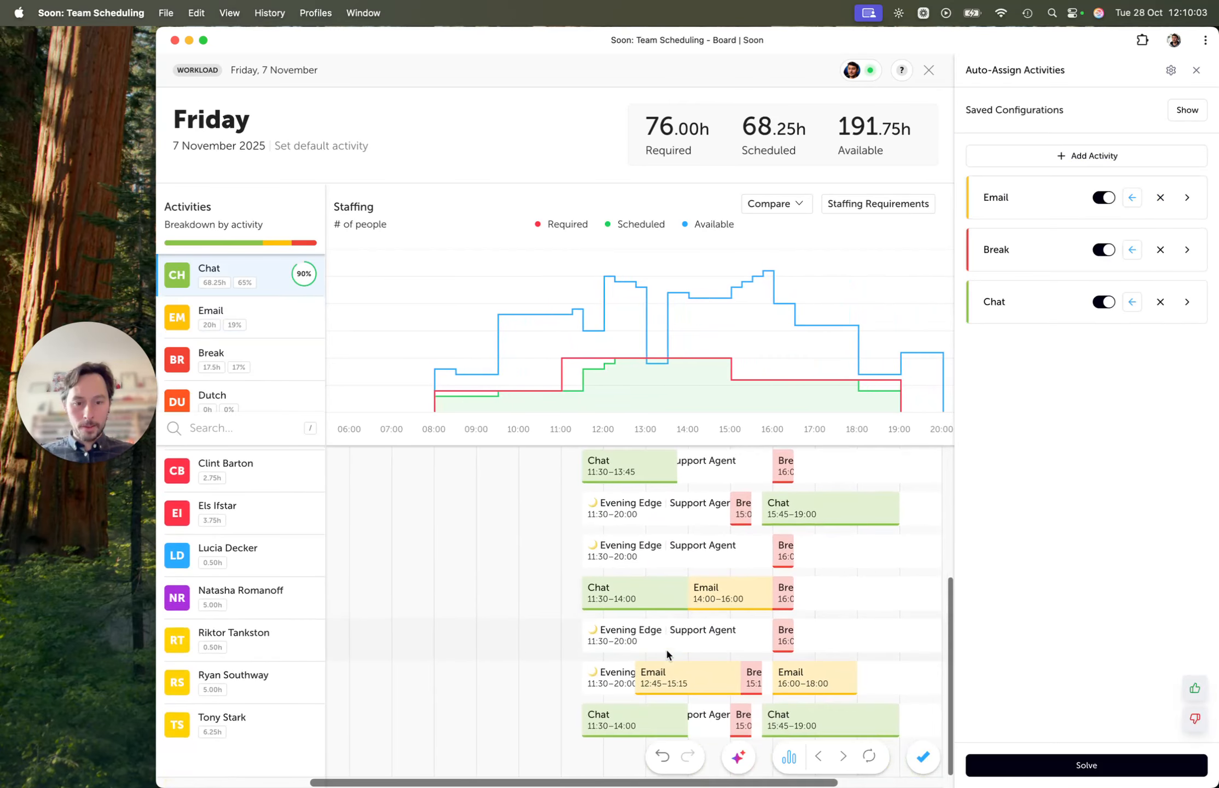
pyautogui.hscroll(1, 828, 554)
pyautogui.scroll(8, 828, 554)
pyautogui.scroll(10, 828, 554)
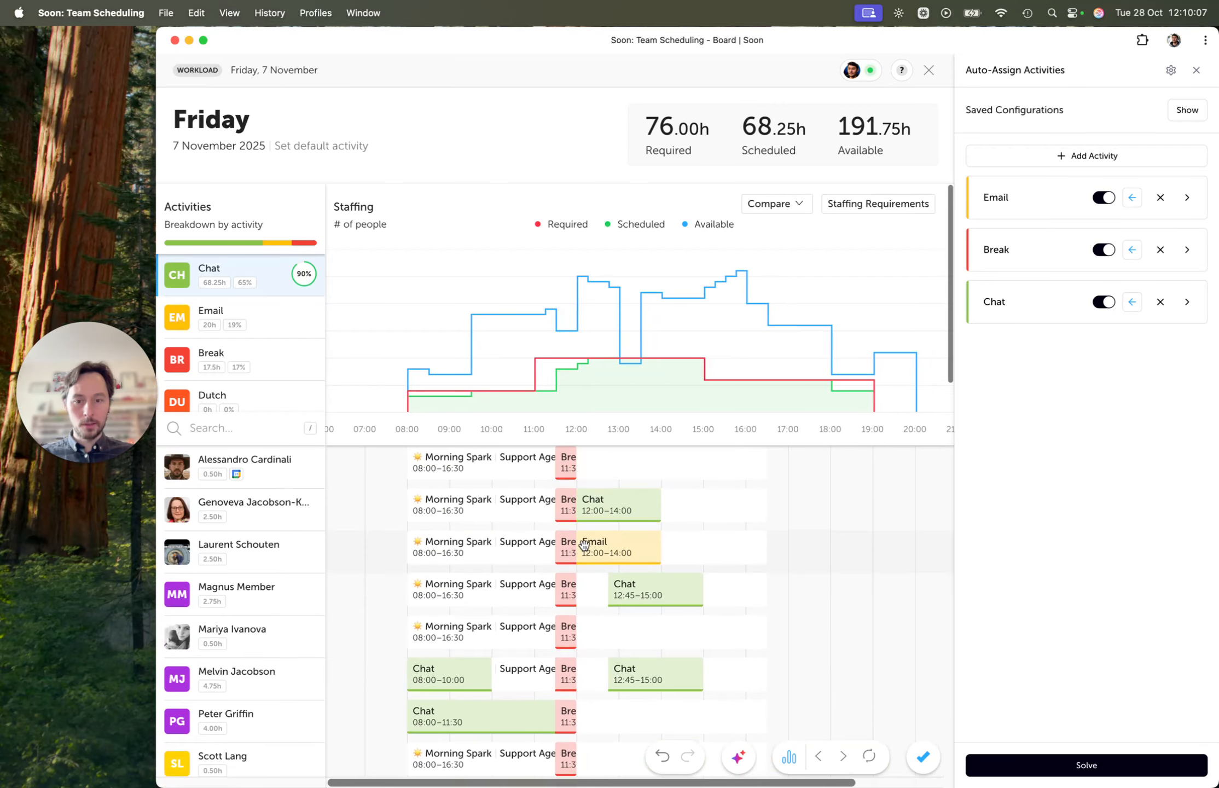
# - Set Chat's Staffing Requirements mode to Exact and solve again, checking the assigned blocks across the shifts
pyautogui.click(1009, 304)
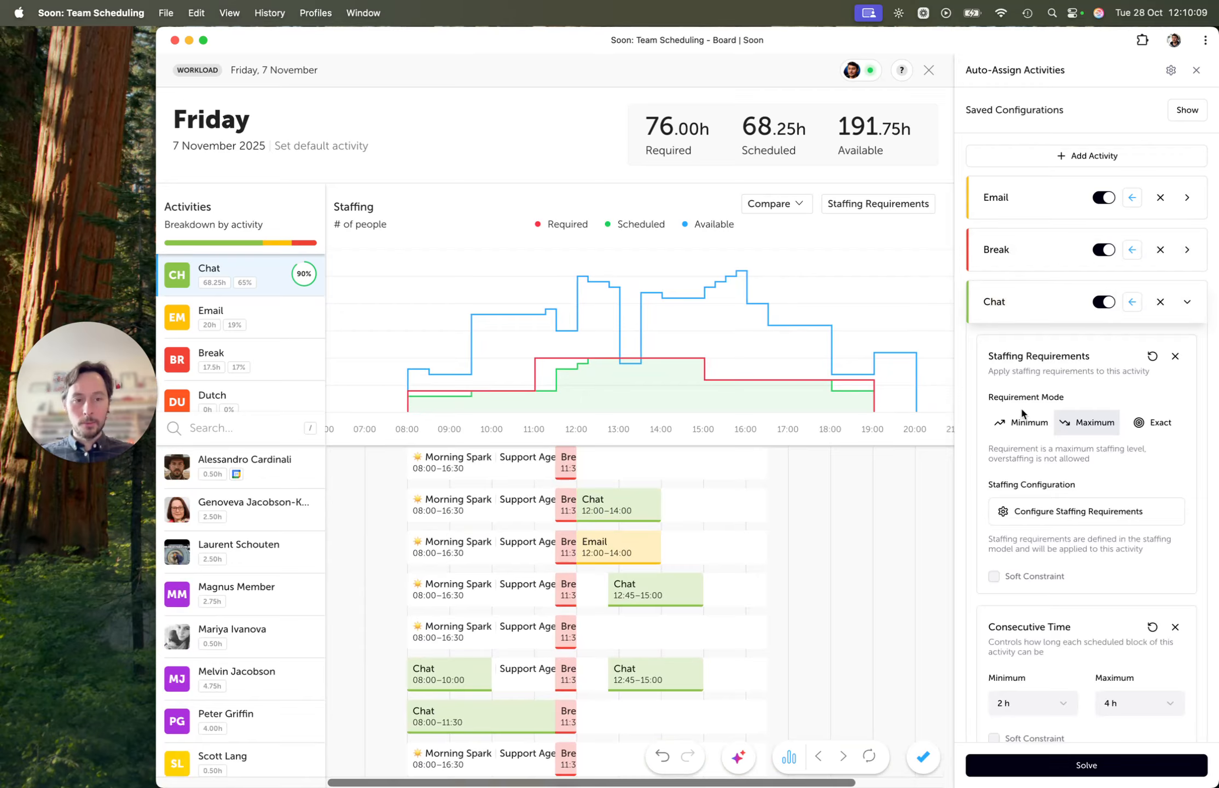
pyautogui.scroll(-3, 1020, 437)
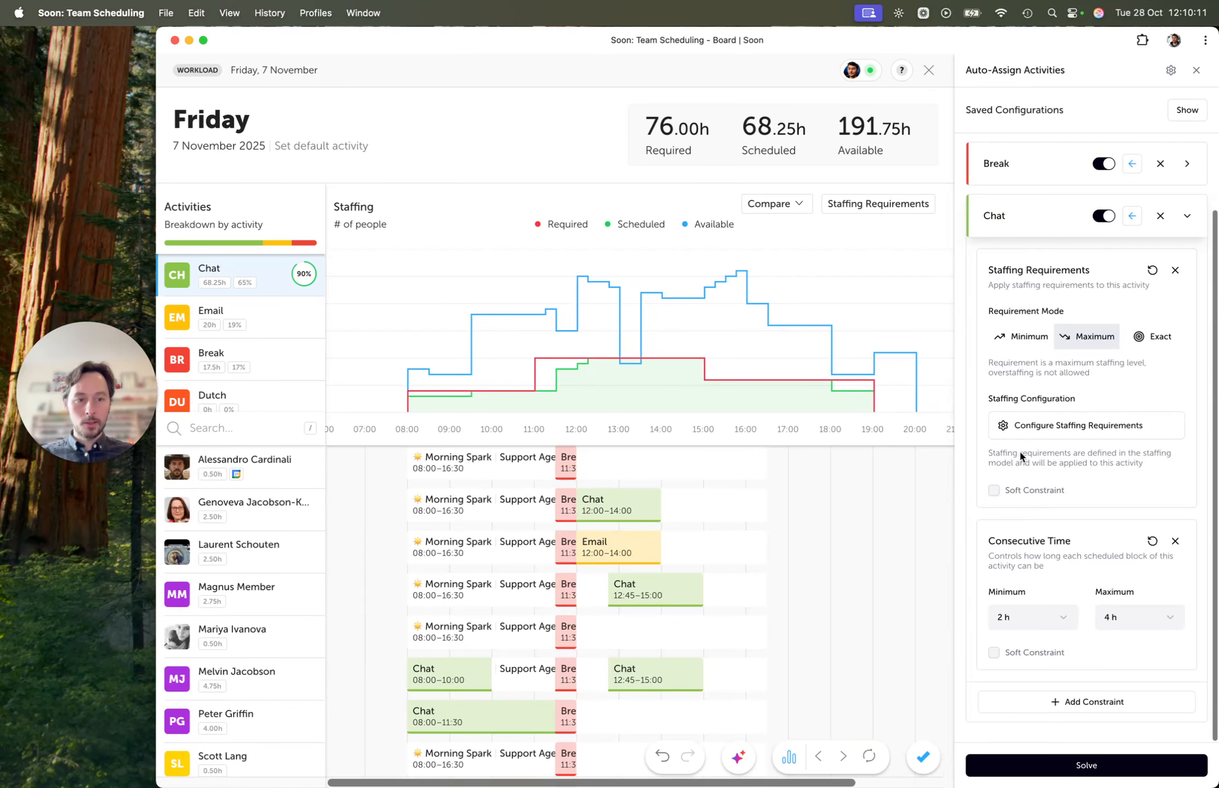
pyautogui.click(1155, 336)
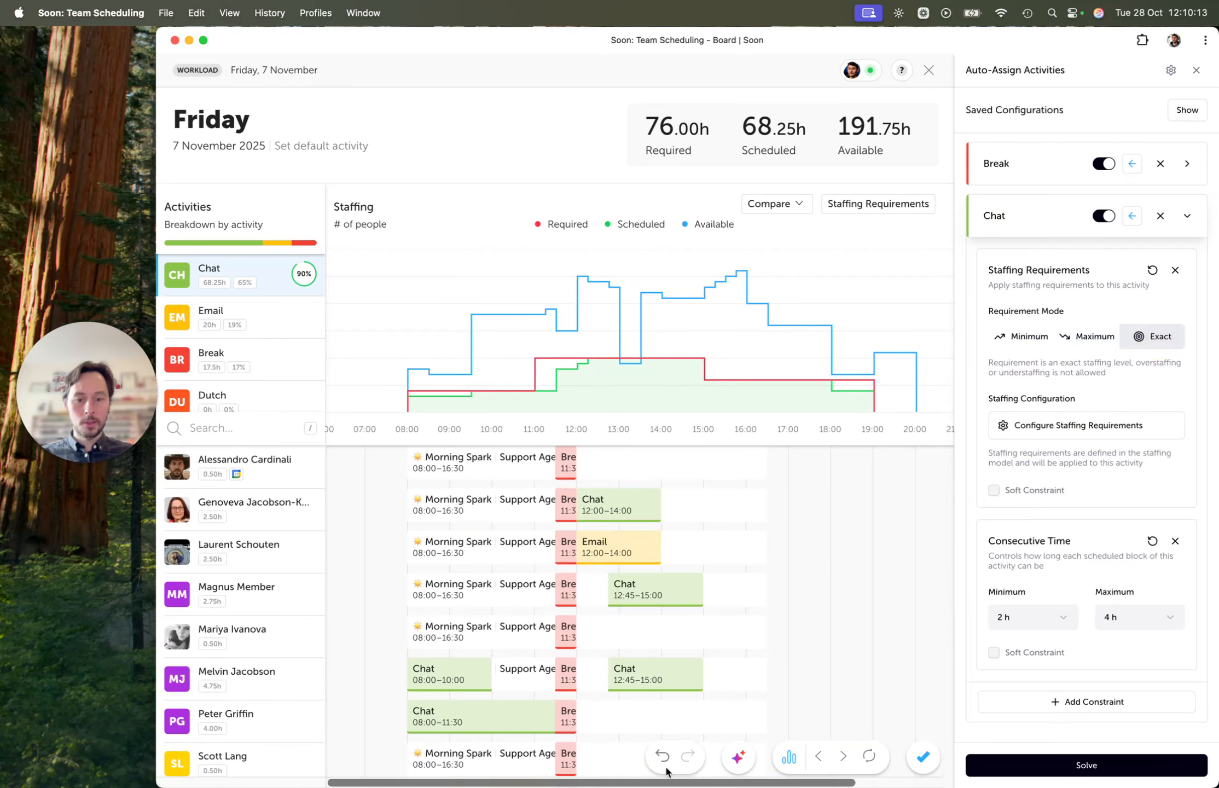
pyautogui.click(969, 765)
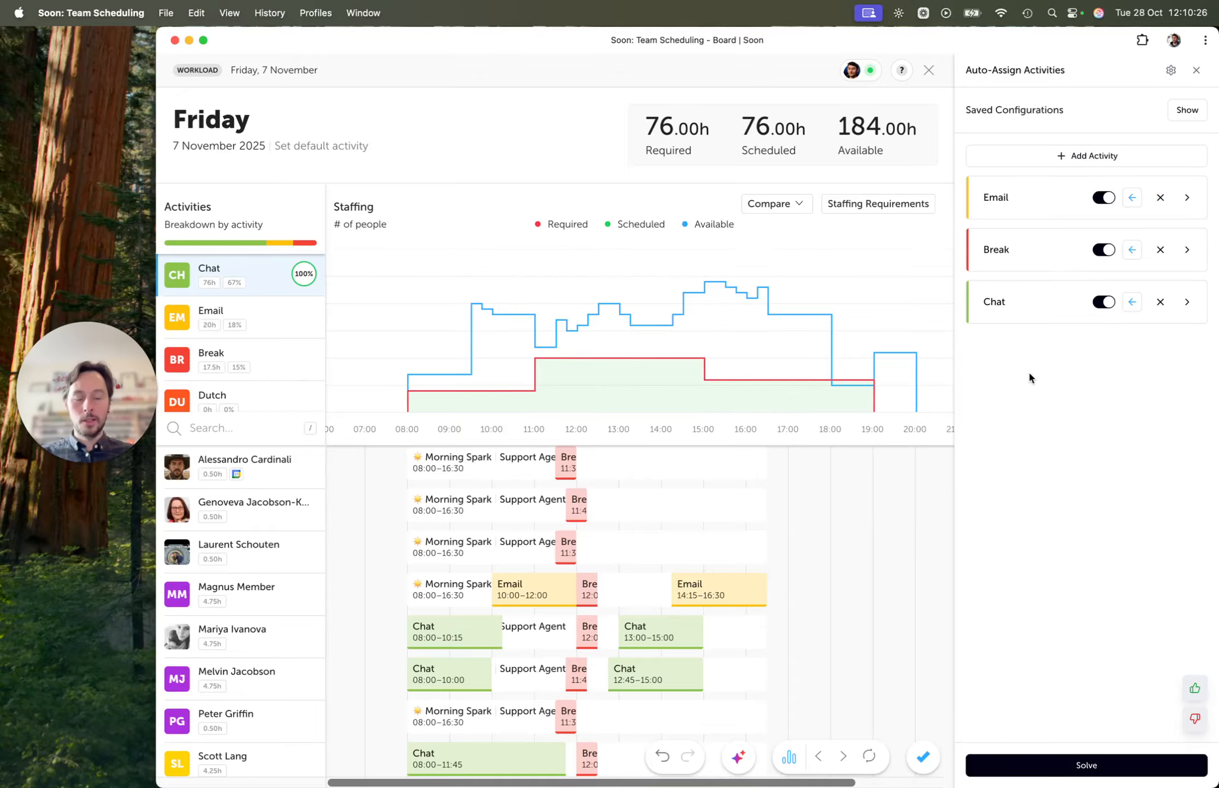
pyautogui.scroll(-5, 771, 632)
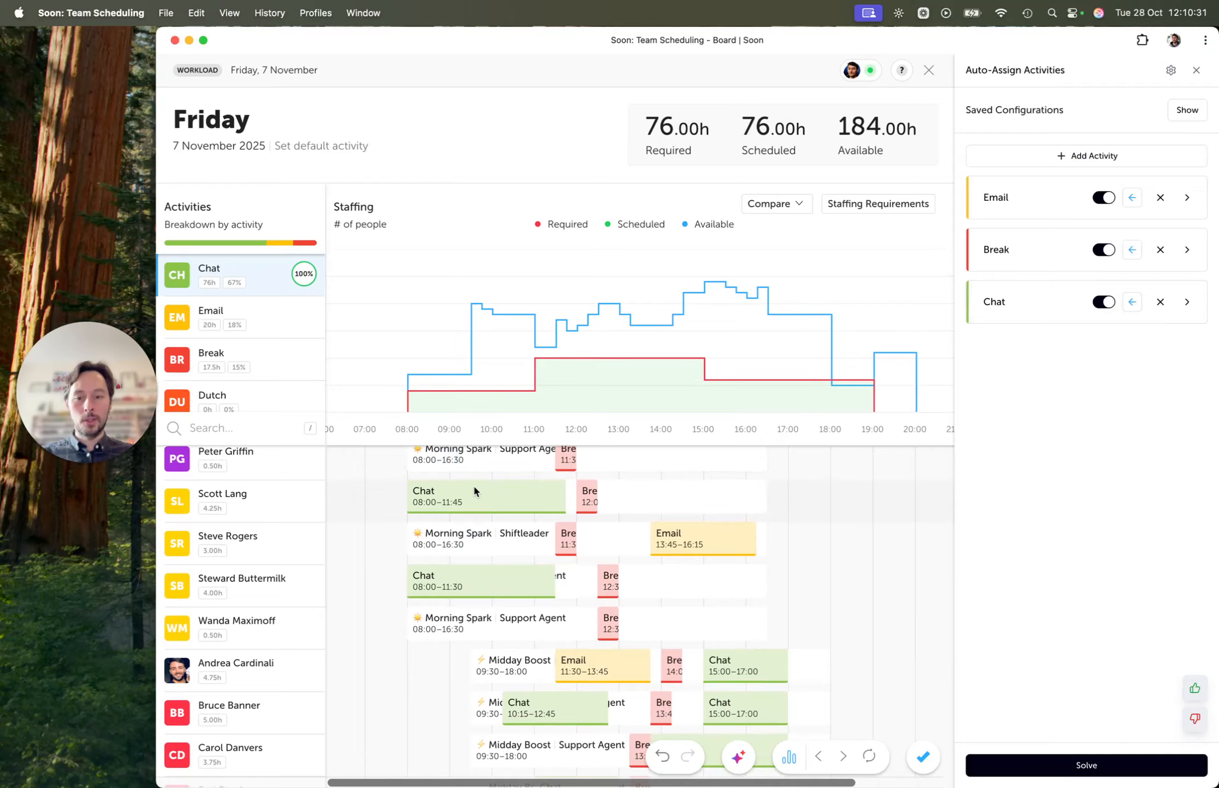
pyautogui.scroll(-4, 541, 580)
pyautogui.hscroll(1, 541, 580)
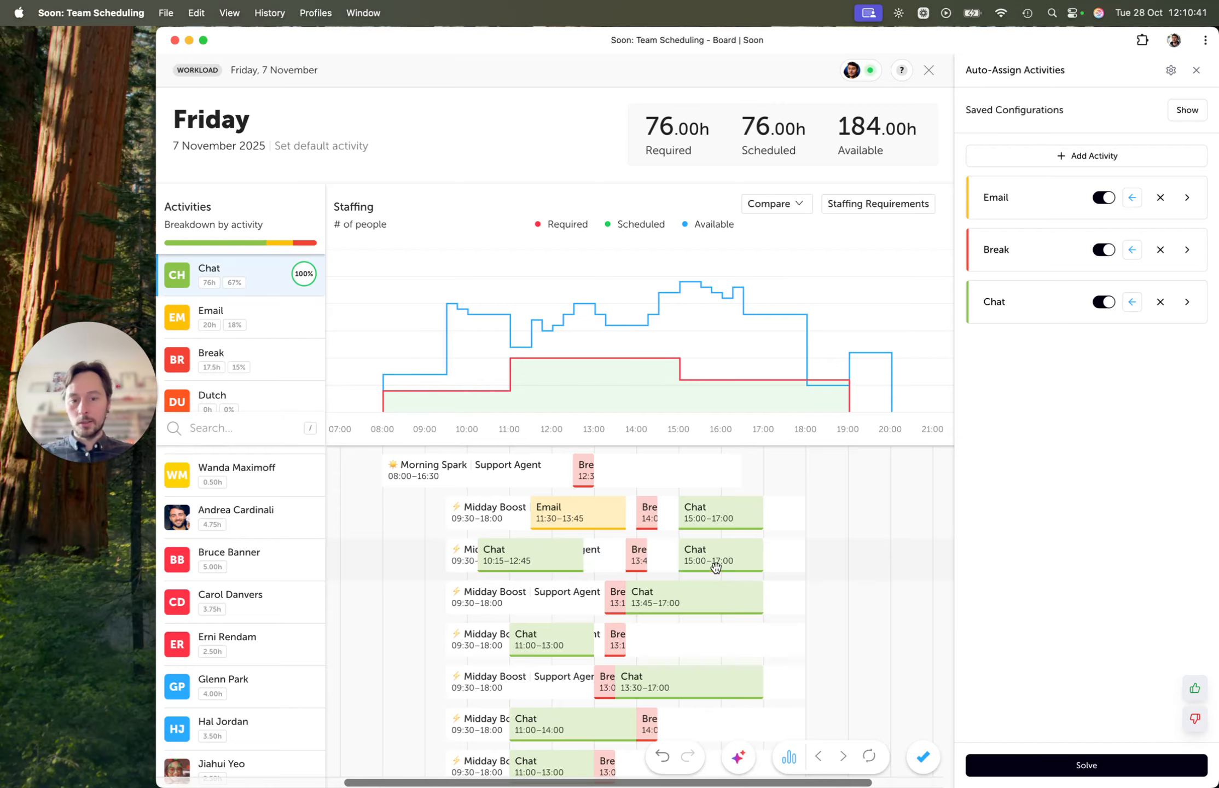
pyautogui.scroll(-5, 715, 564)
pyautogui.scroll(3, 715, 564)
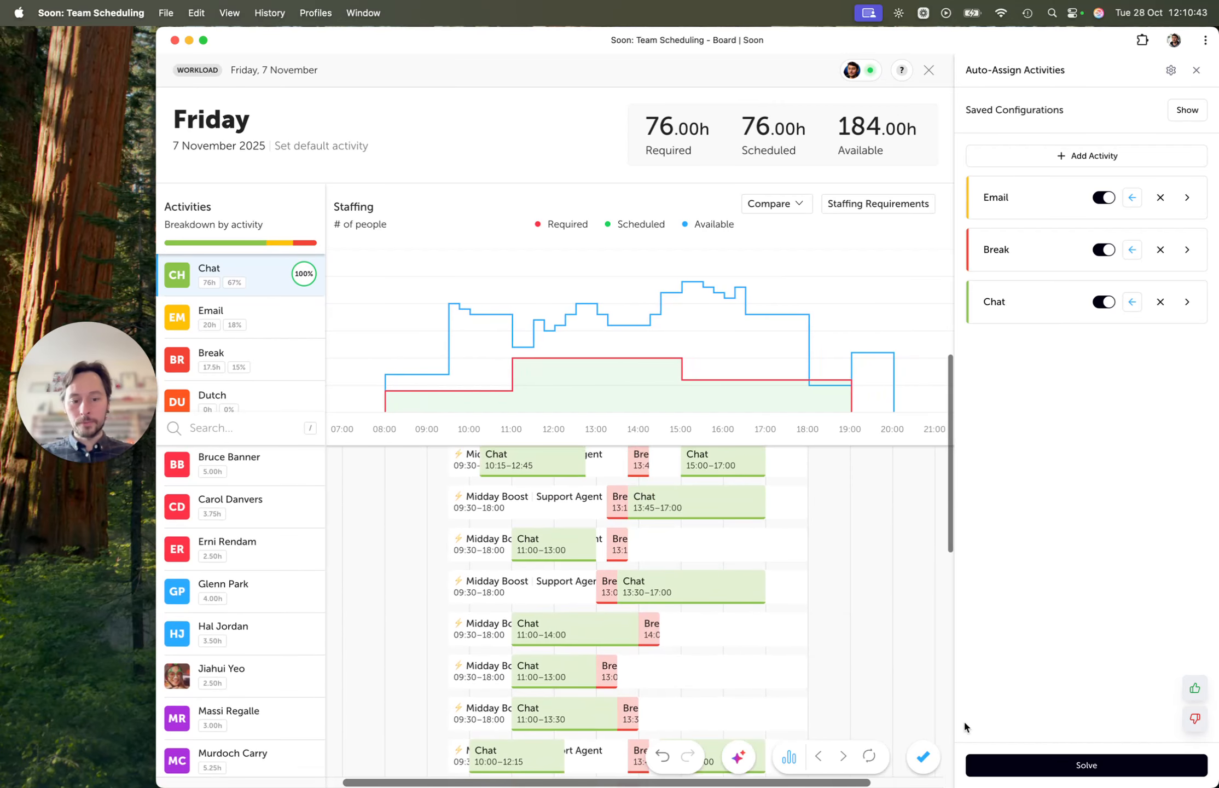
# - Add an Occurrences constraint to Chat with a maximum of 1 per user
pyautogui.click(1020, 321)
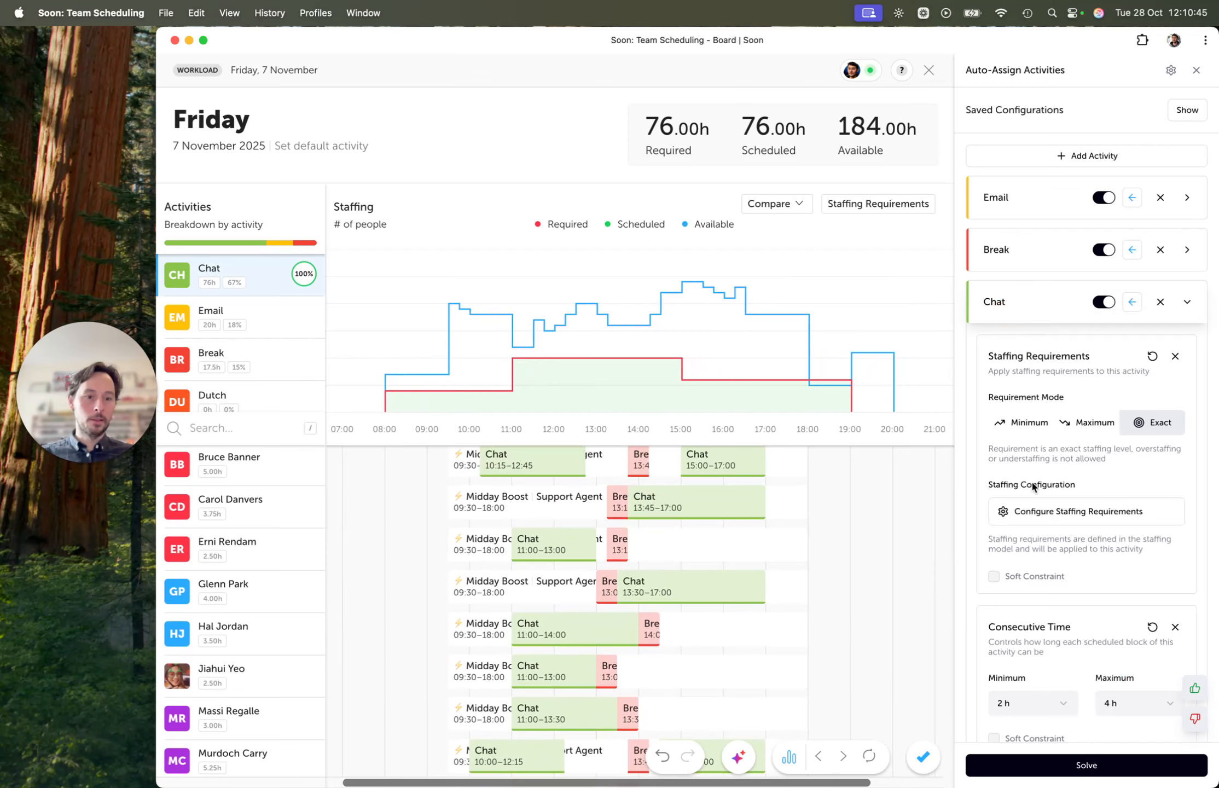
pyautogui.scroll(-3, 1059, 450)
pyautogui.click(1066, 703)
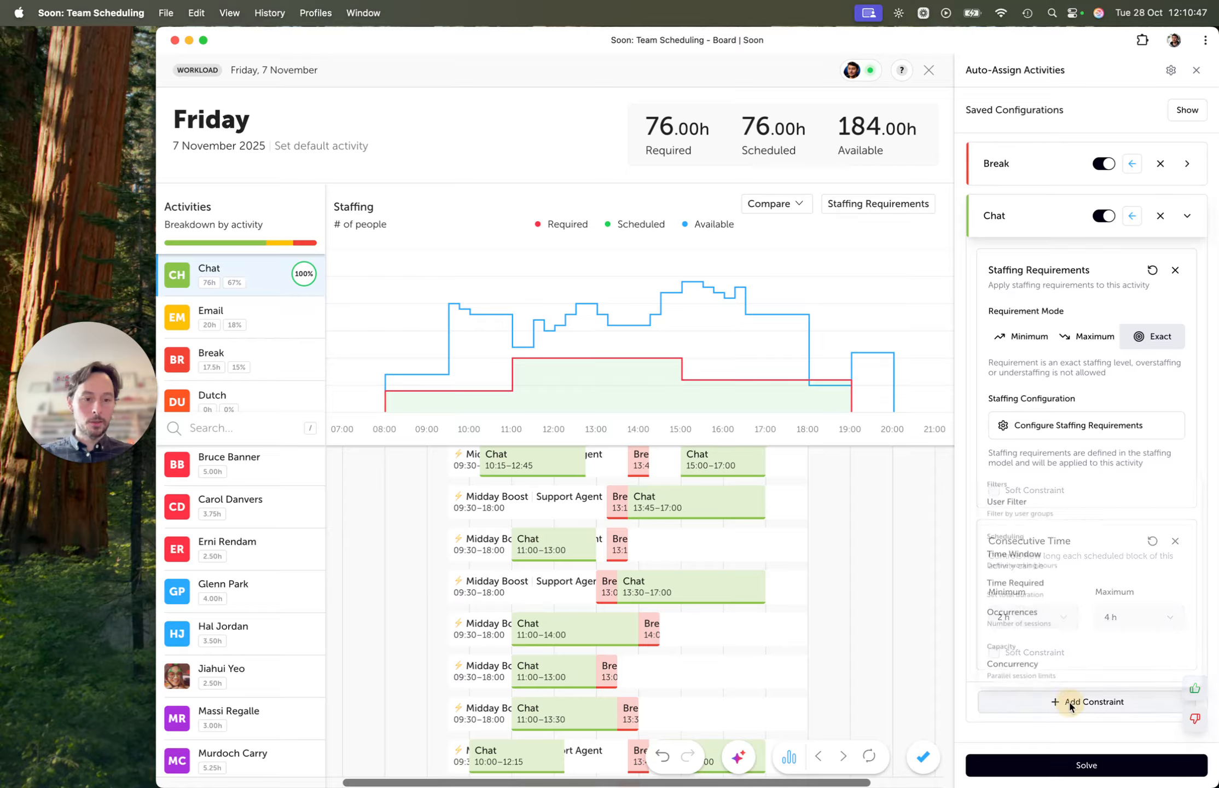
pyautogui.click(1060, 609)
pyautogui.click(1106, 615)
pyautogui.write('1')
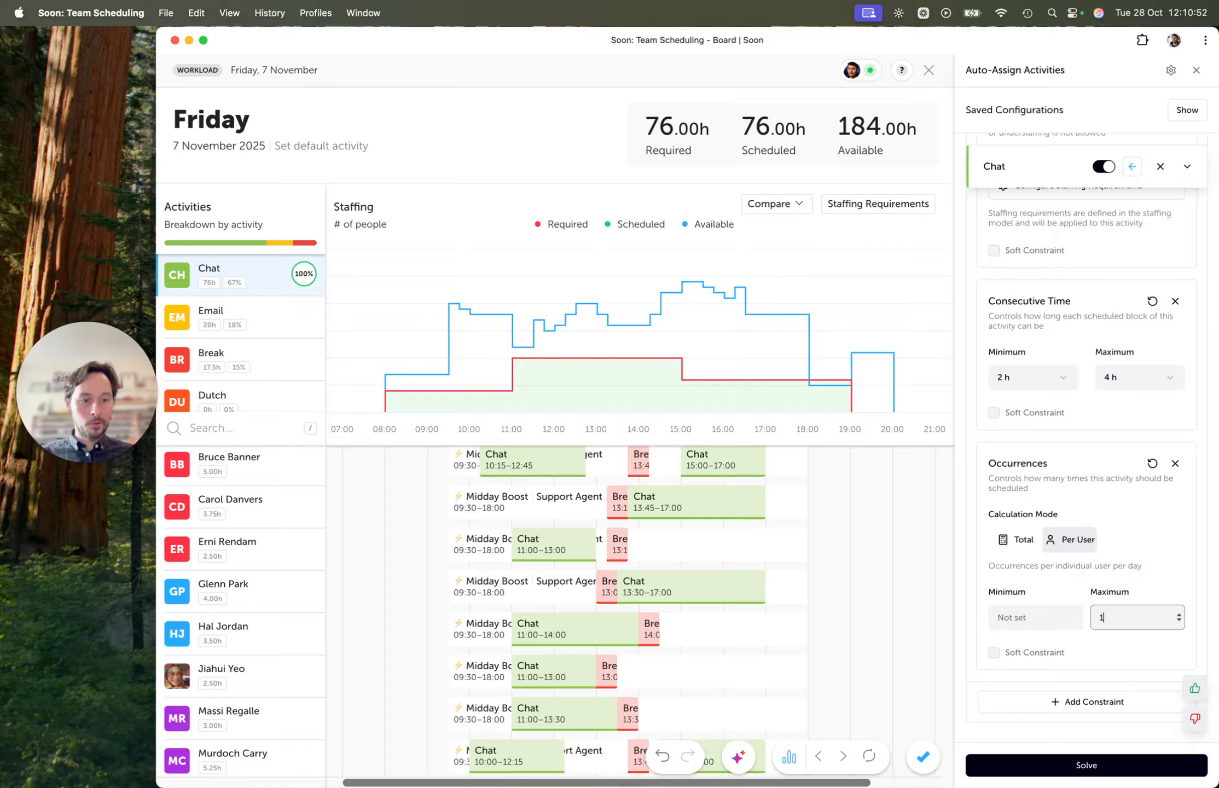
# - Replace the current assignment by solving again with the Chat occurrence limit, and compare the Chat coverage with the required staffing
pyautogui.click(662, 757)
pyautogui.click(1023, 779)
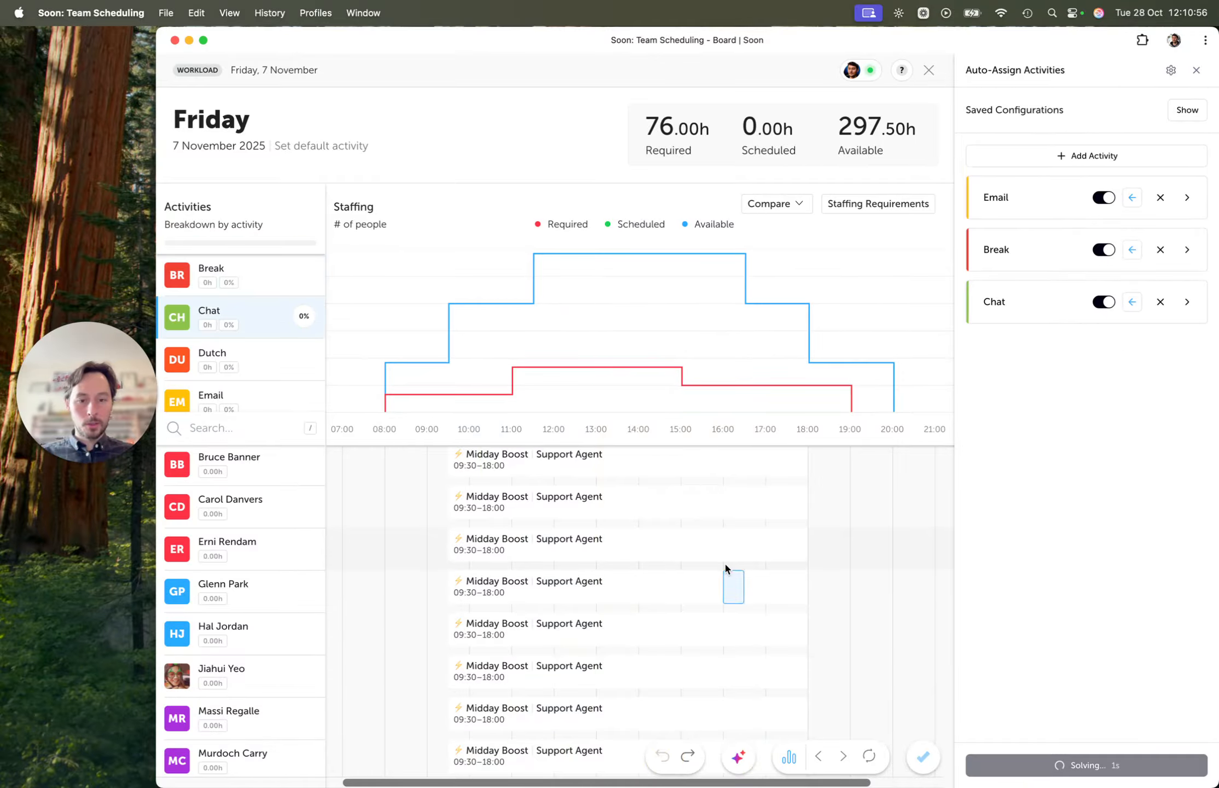
pyautogui.scroll(-10, 722, 561)
pyautogui.scroll(-3, 722, 561)
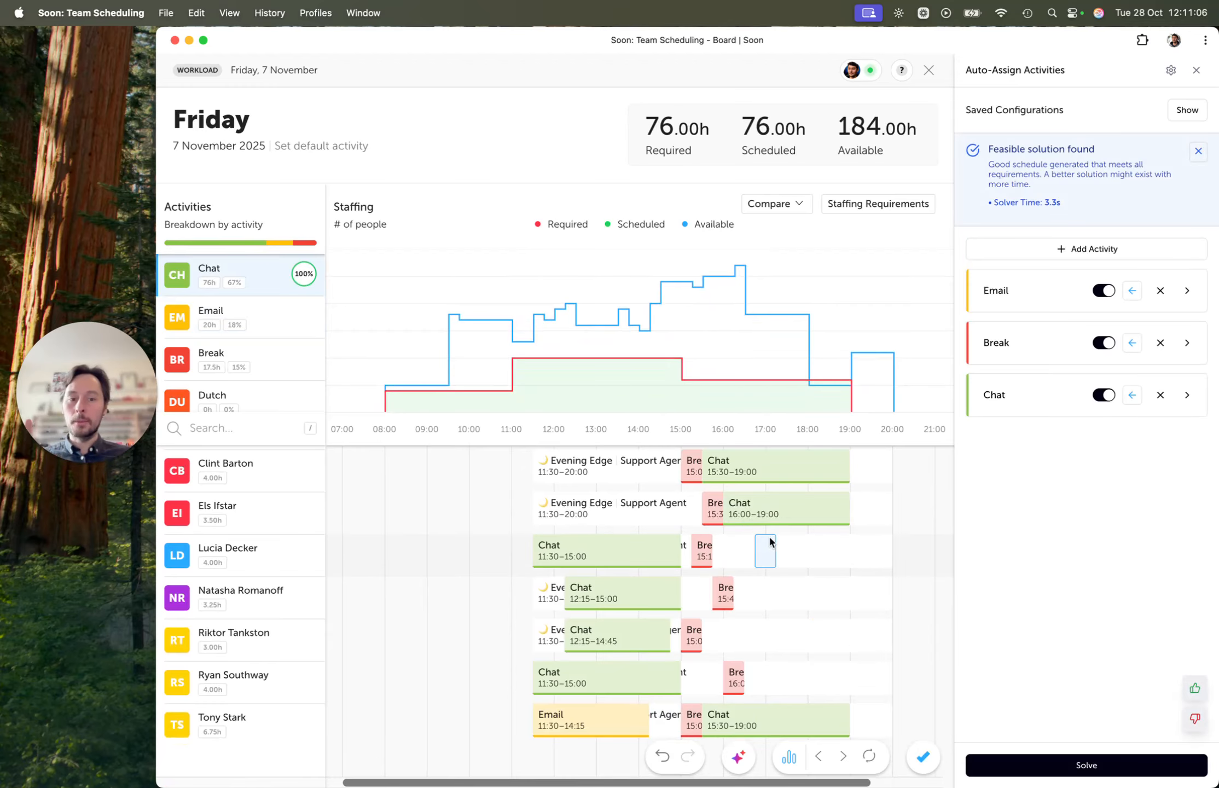
pyautogui.scroll(10, 768, 538)
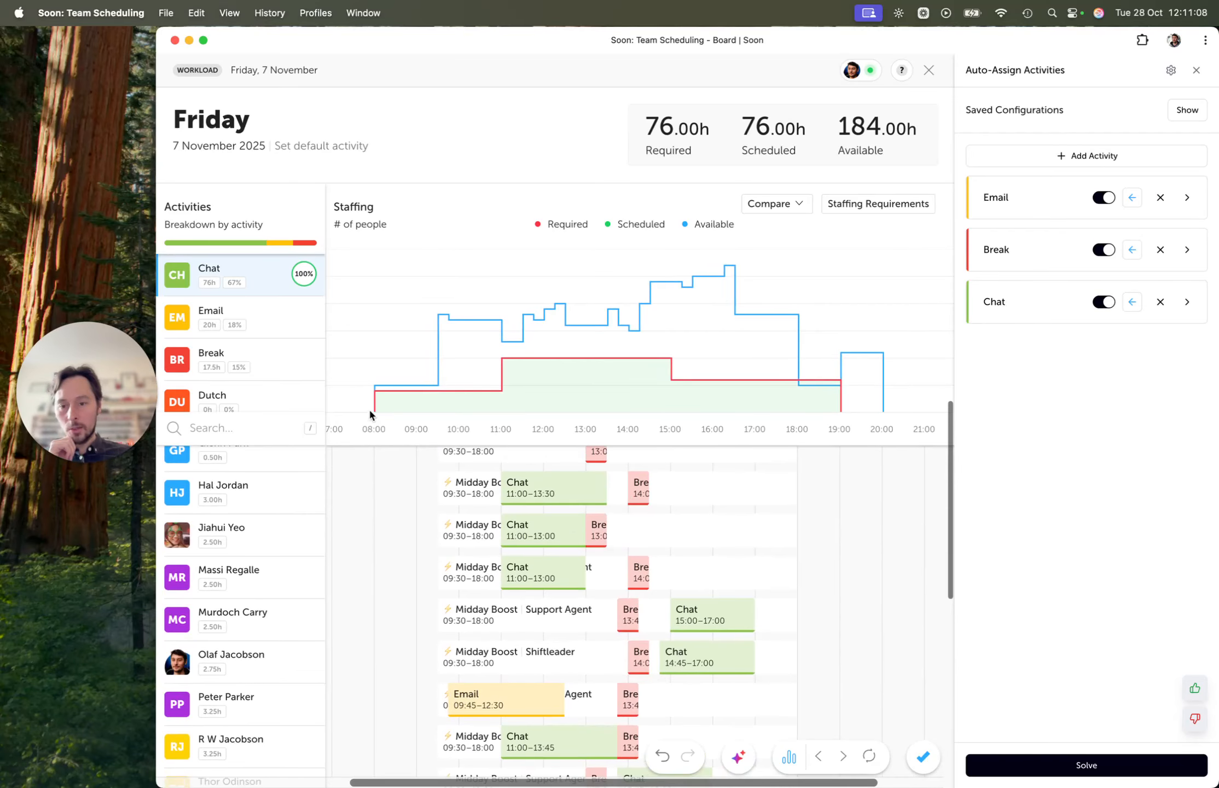
pyautogui.moveTo(553, 368)
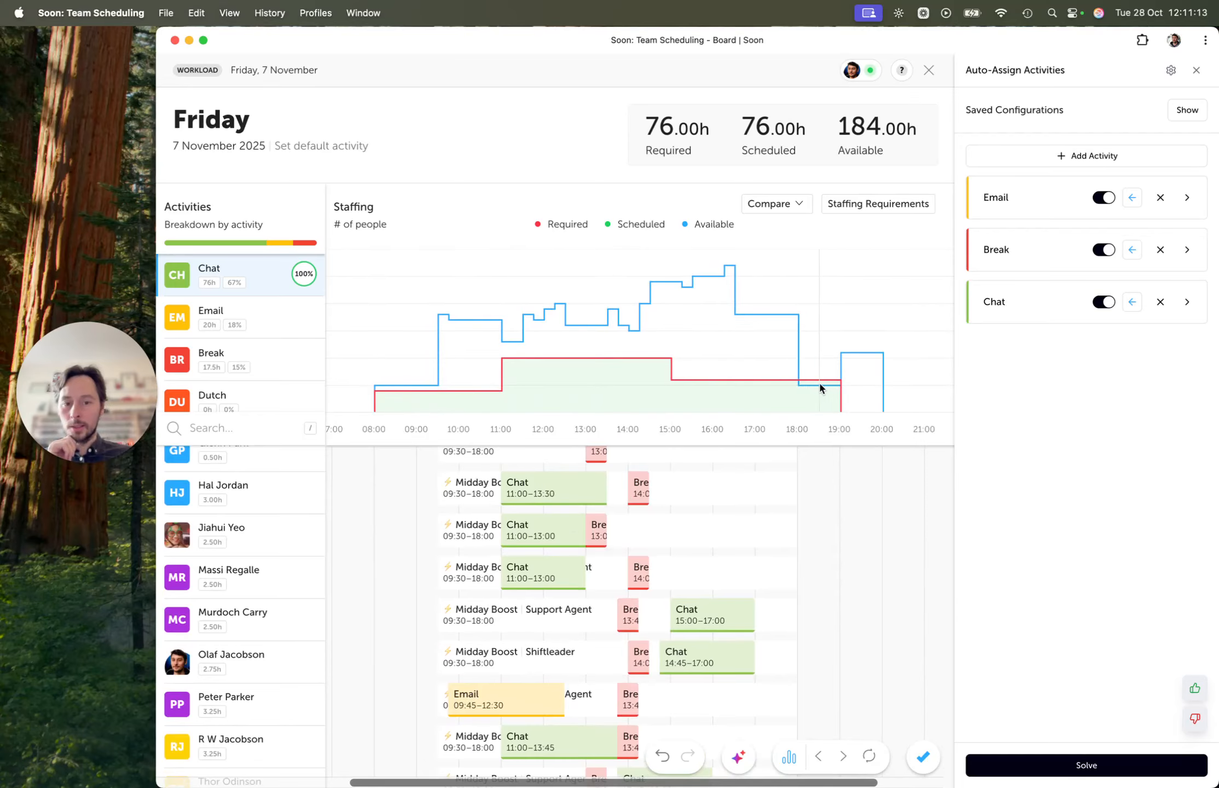
pyautogui.scroll(3, 651, 583)
pyautogui.scroll(10, 652, 583)
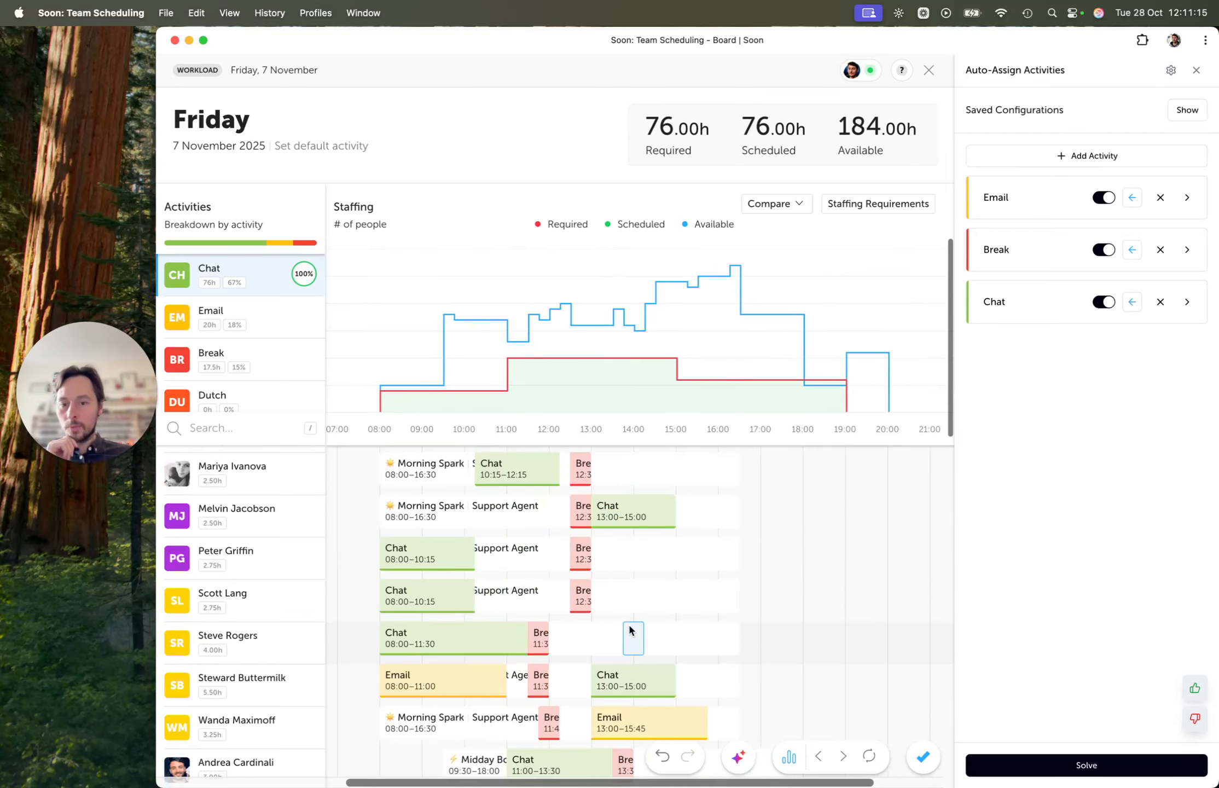
pyautogui.scroll(1, 515, 526)
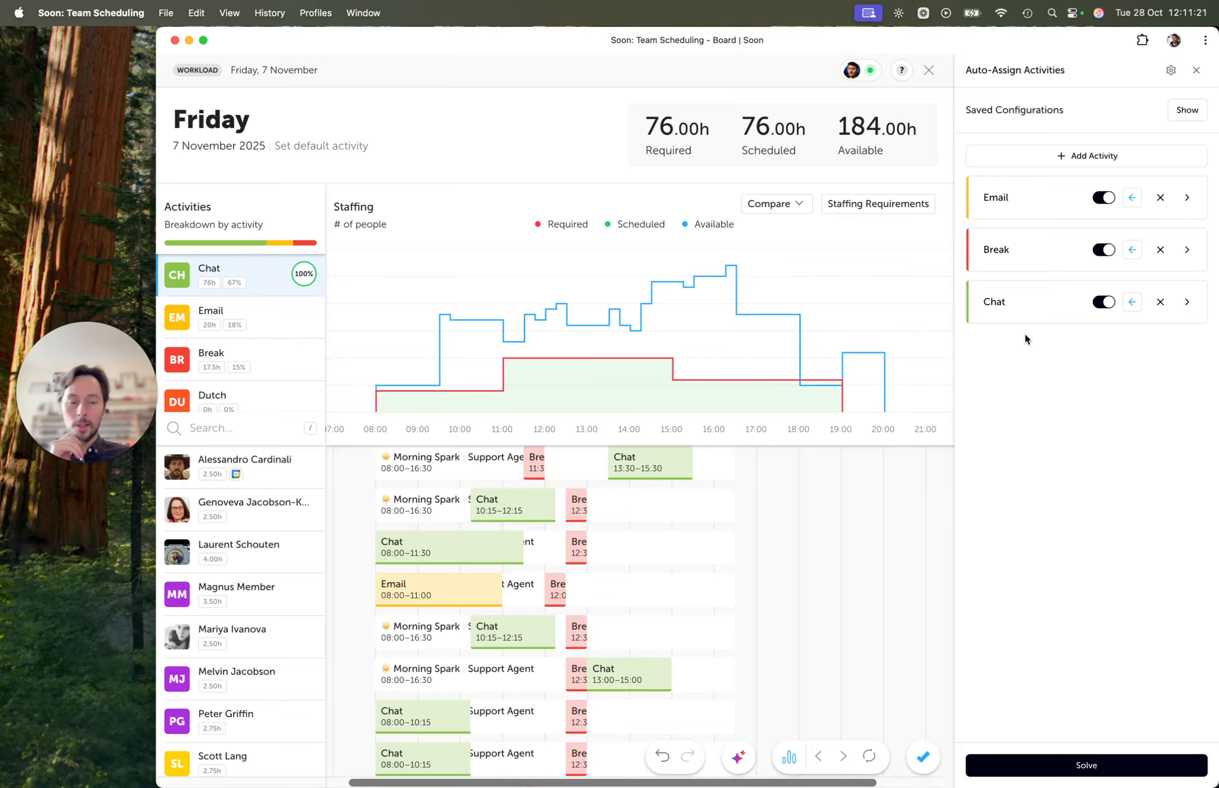
# - Undo the last assignment and add Tickets and VIP to the activities
pyautogui.click(660, 757)
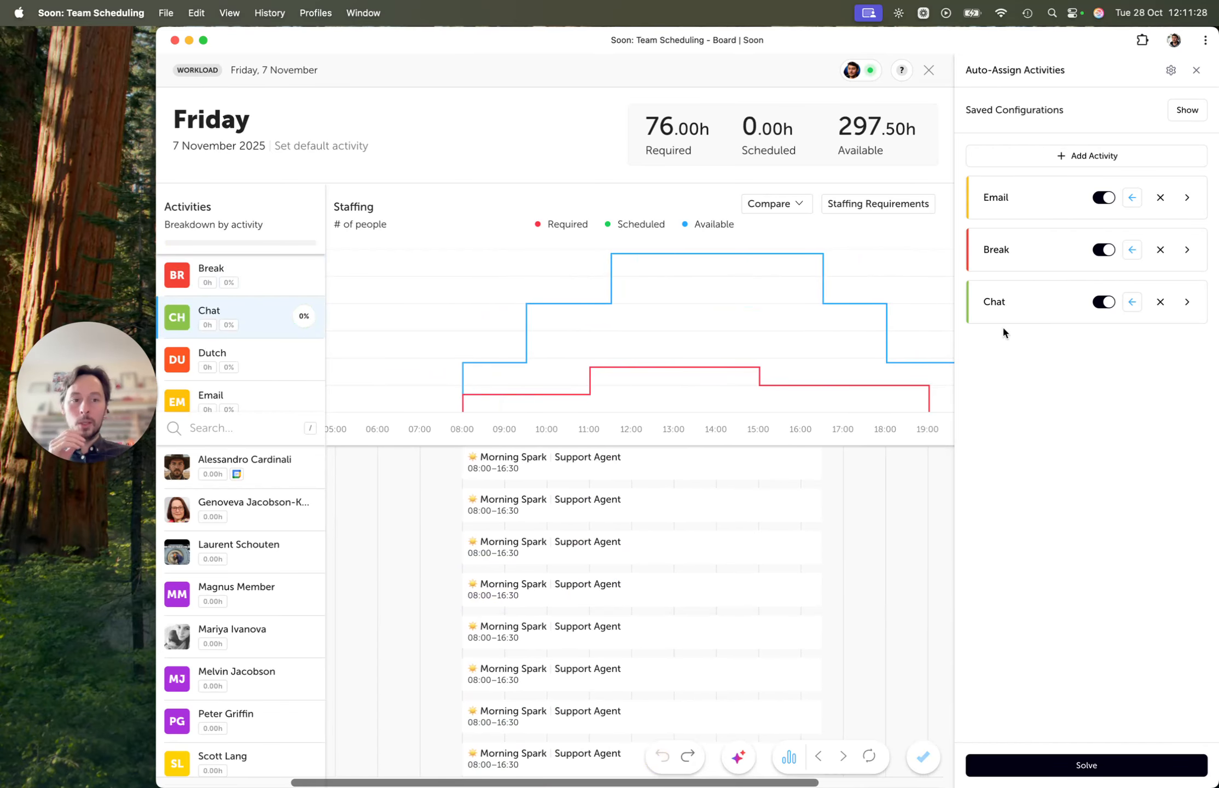
pyautogui.click(1115, 156)
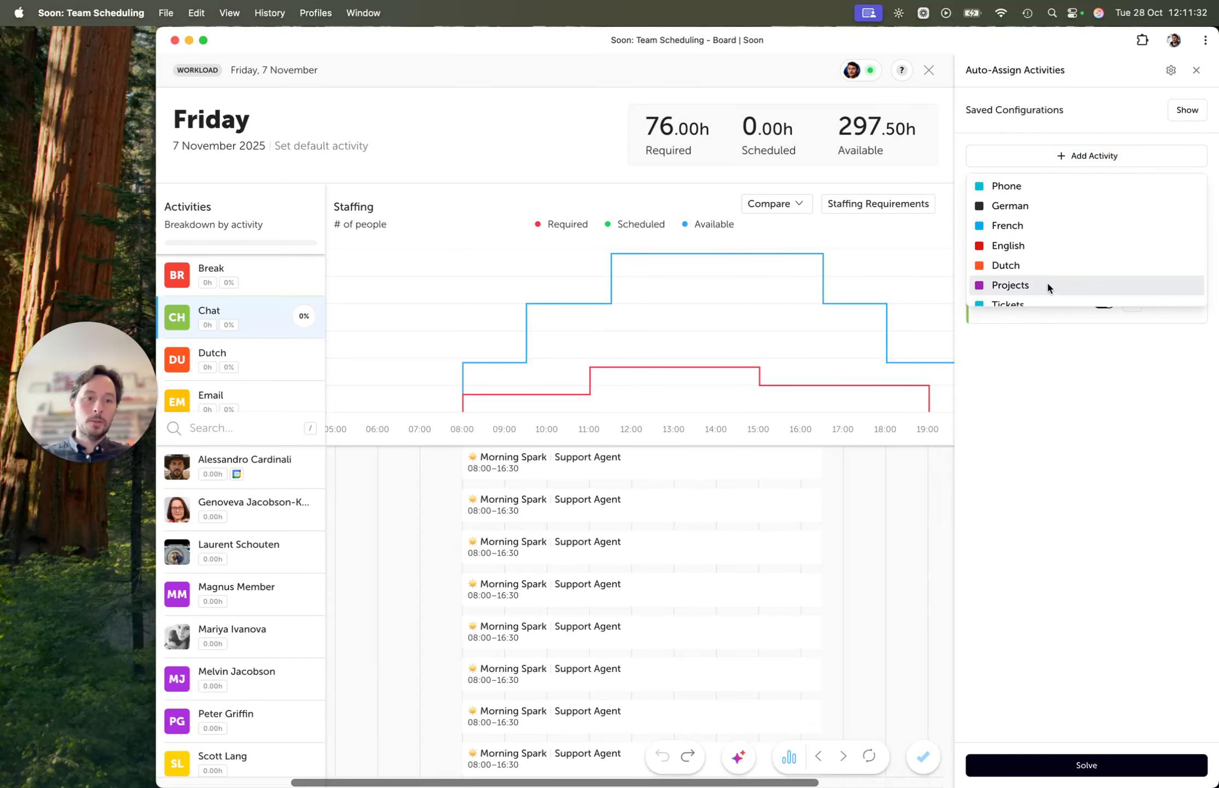
pyautogui.scroll(-1, 1046, 282)
pyautogui.click(1029, 272)
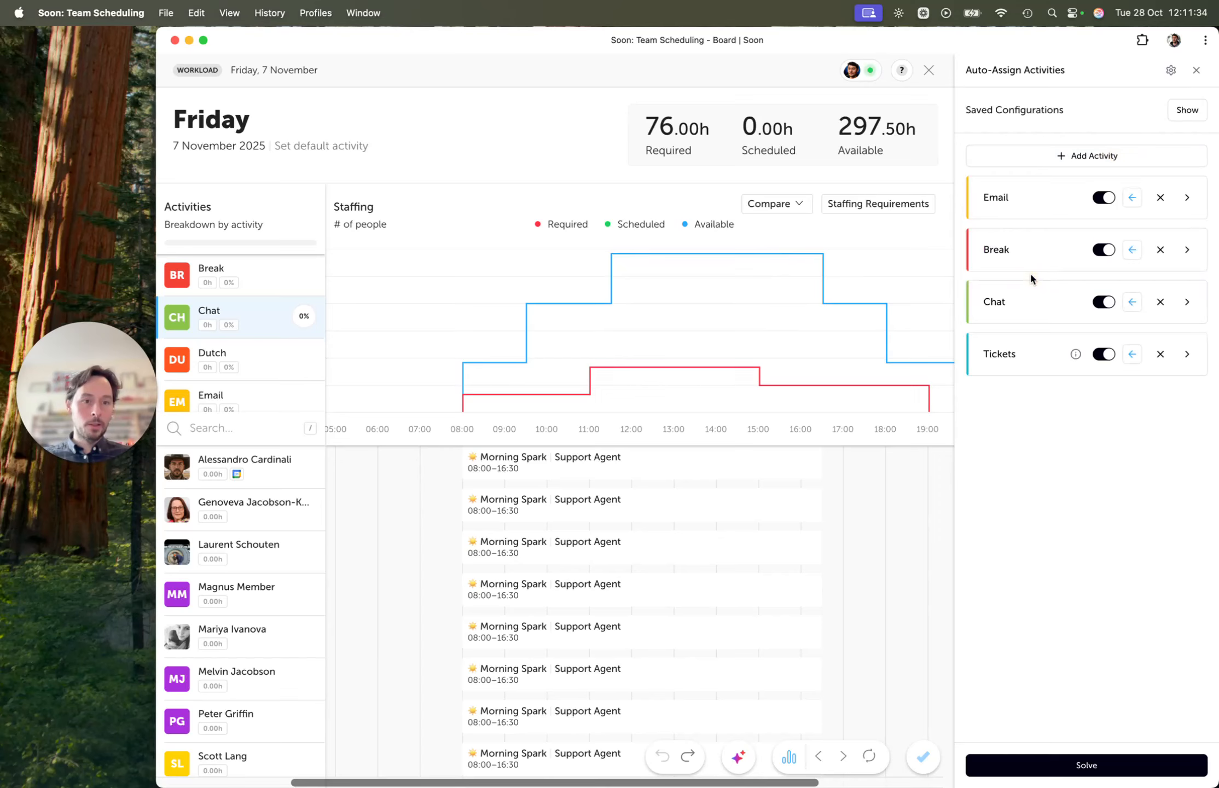
pyautogui.click(1058, 156)
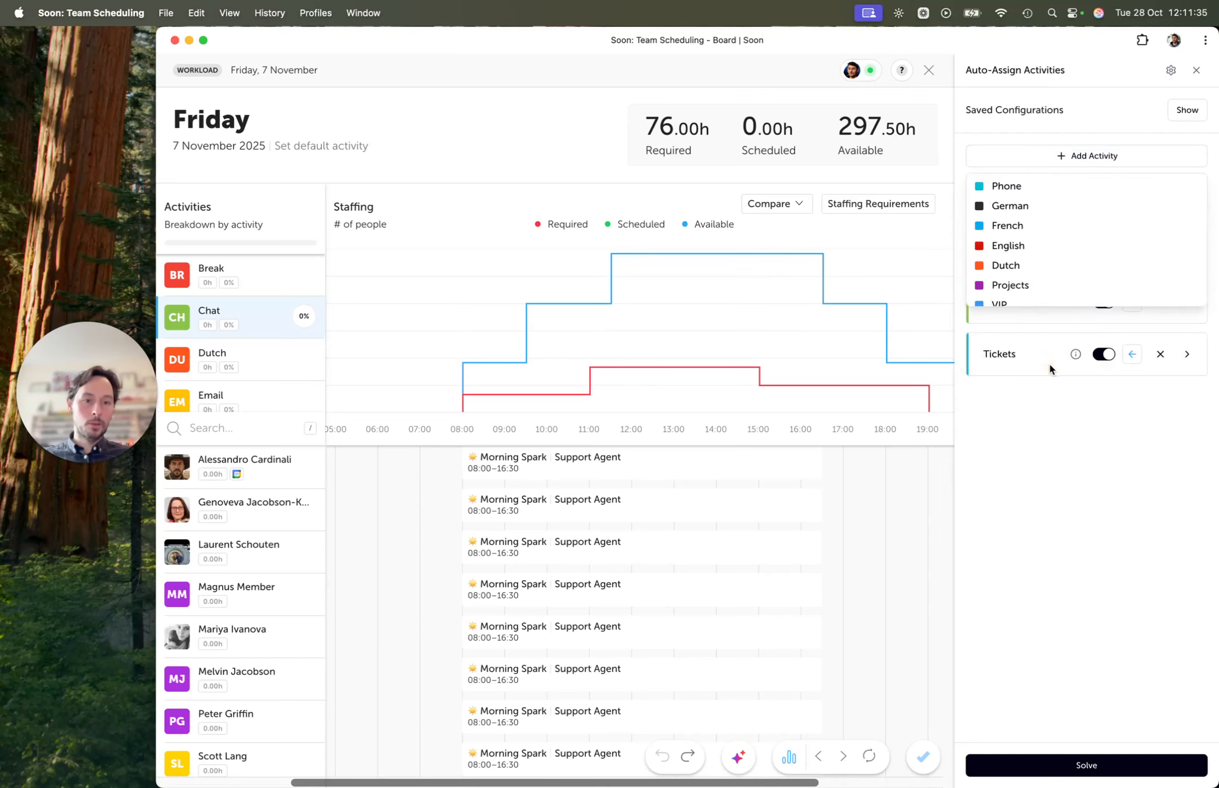
pyautogui.scroll(-1, 1037, 285)
pyautogui.click(1037, 293)
# - Add a constraint to the VIP activity and review the solved schedule of all five activities against total capacity
pyautogui.click(1019, 408)
pyautogui.click(1044, 491)
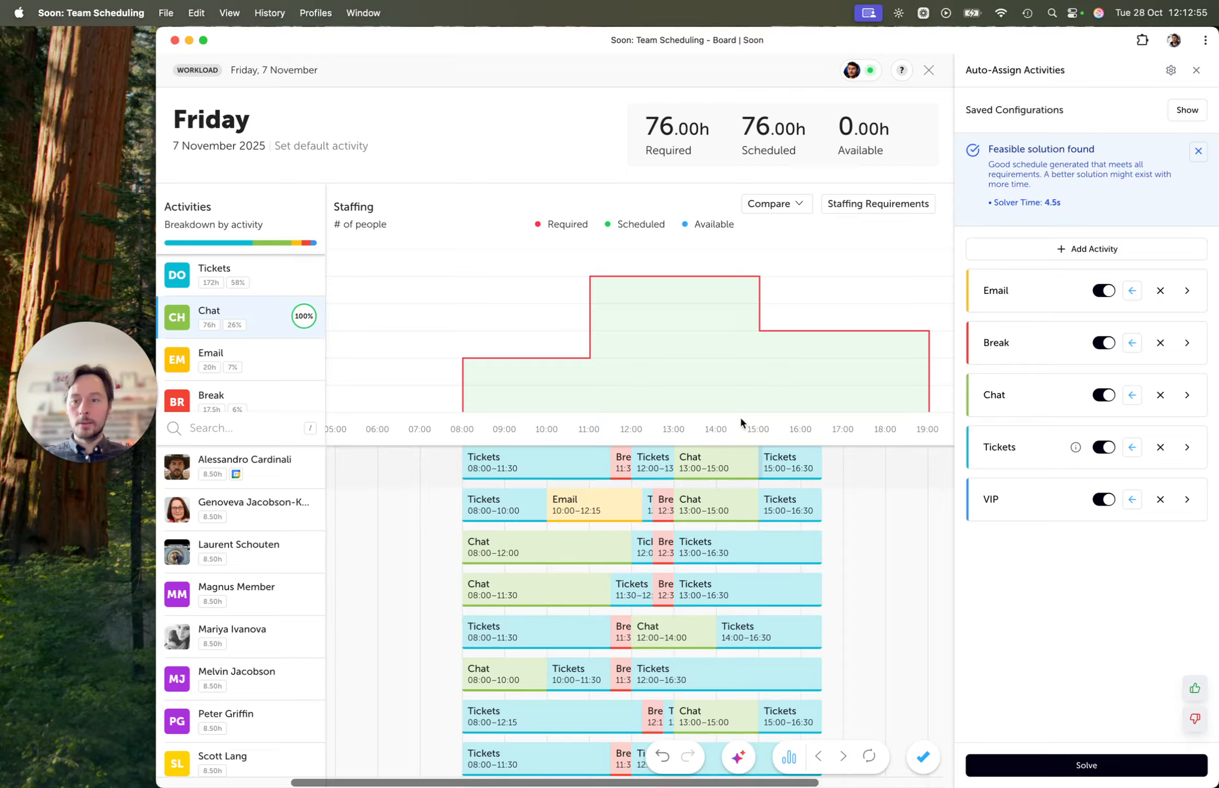
pyautogui.click(273, 313)
pyautogui.hscroll(3, 547, 323)
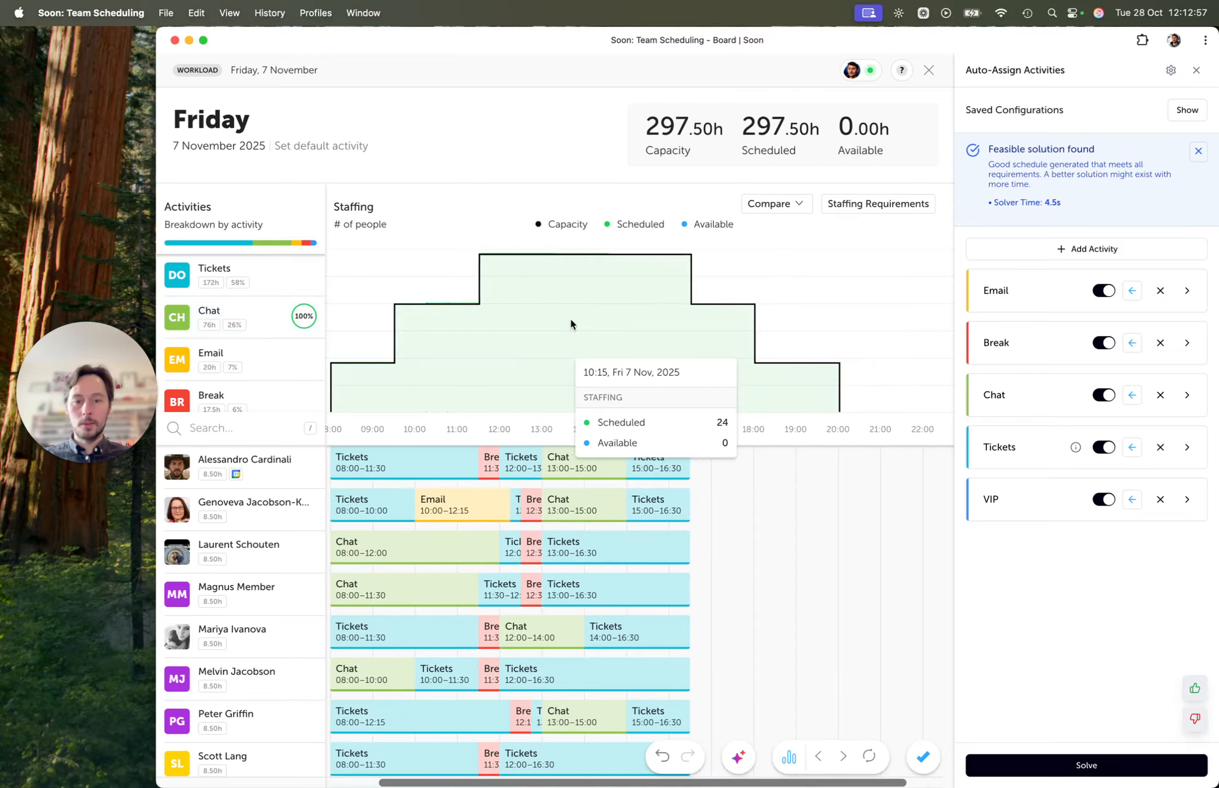
pyautogui.hscroll(-3, 570, 323)
pyautogui.scroll(-5, 679, 566)
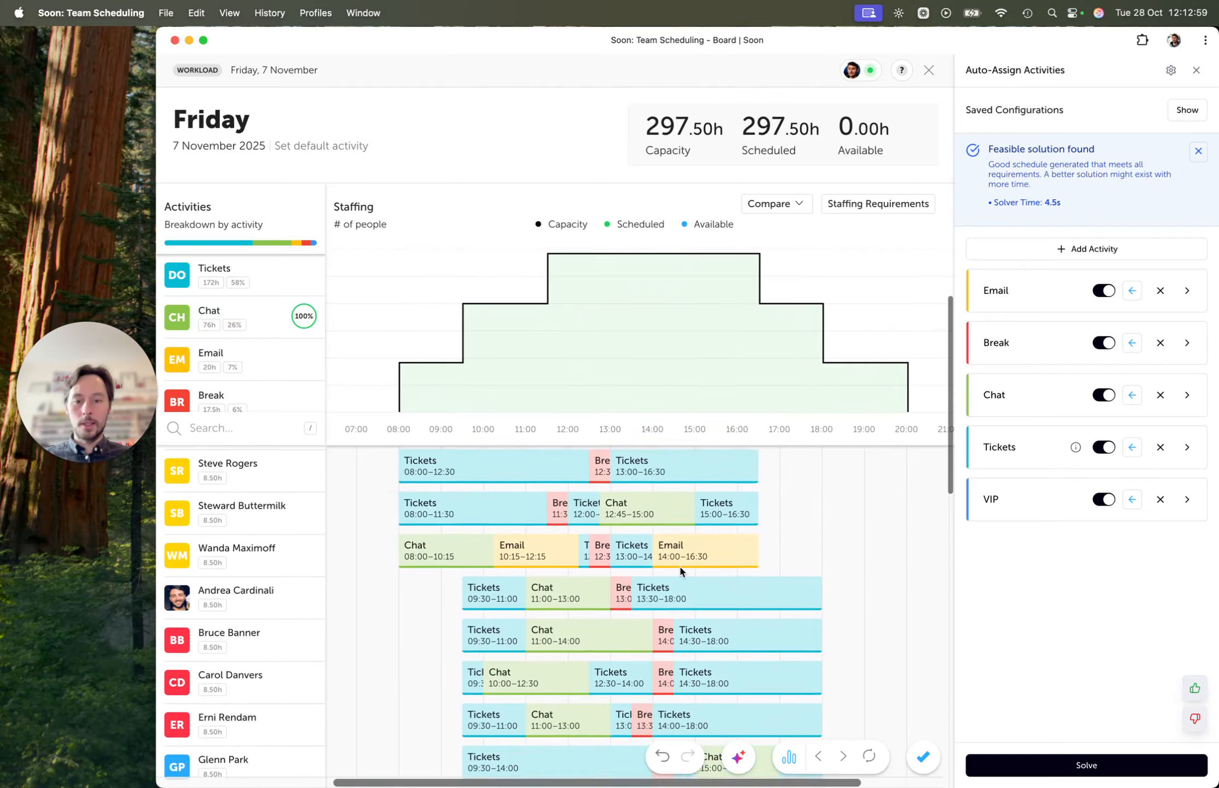
pyautogui.scroll(-10, 678, 566)
pyautogui.scroll(10, 686, 580)
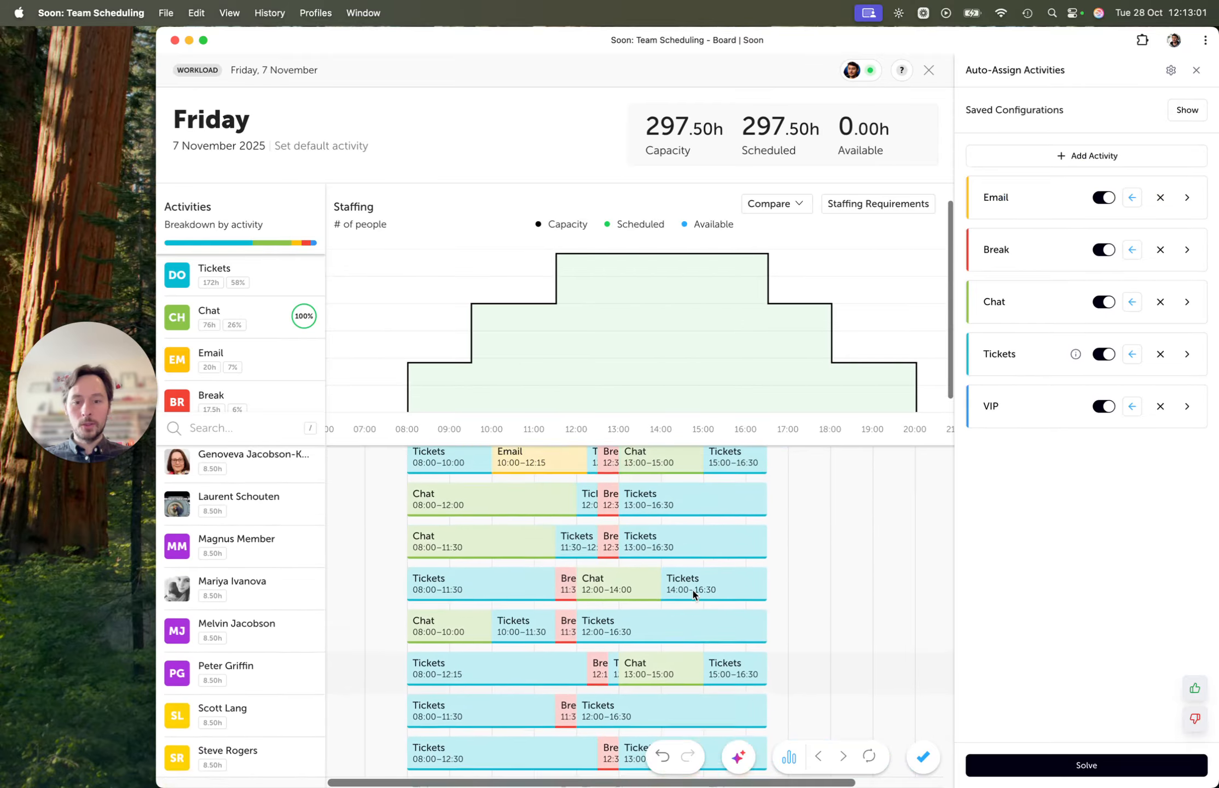
pyautogui.scroll(1, 693, 593)
# - Add a Consecutive Time constraint to Tickets with a minimum block length of 2 h
pyautogui.click(1042, 365)
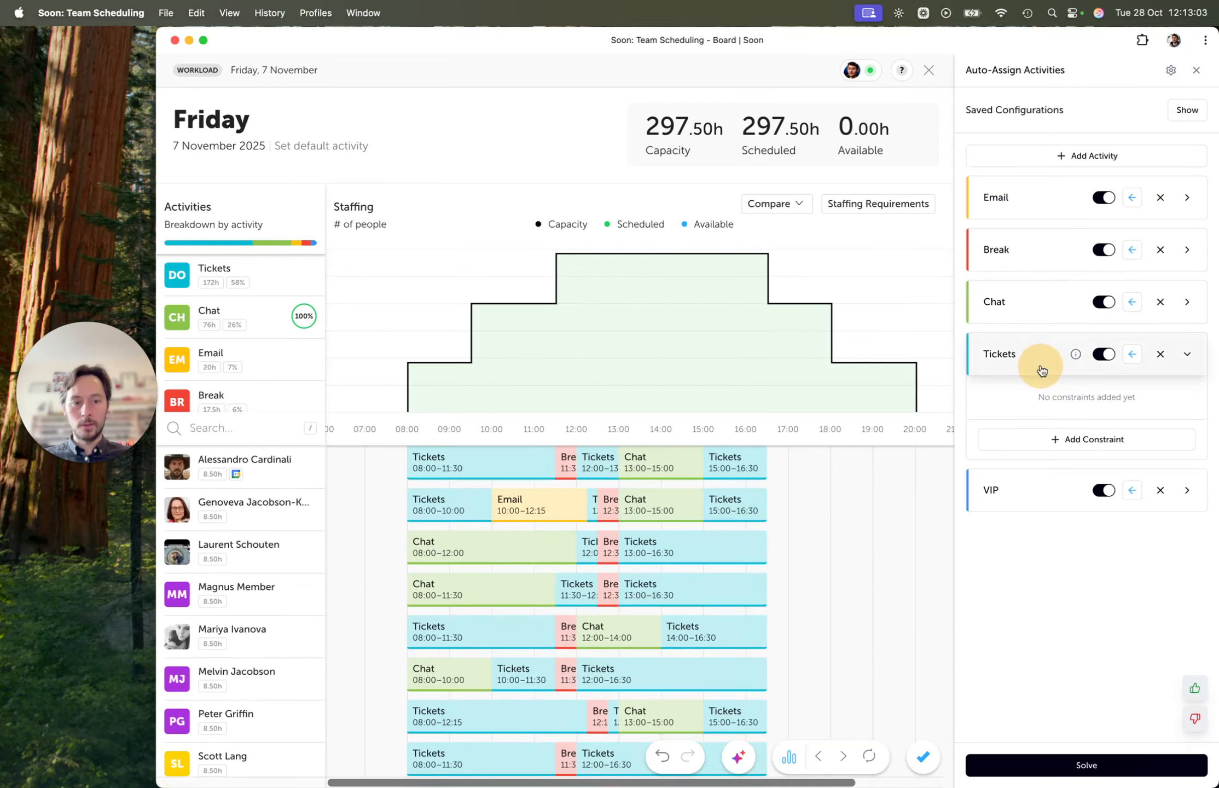
pyautogui.click(1048, 443)
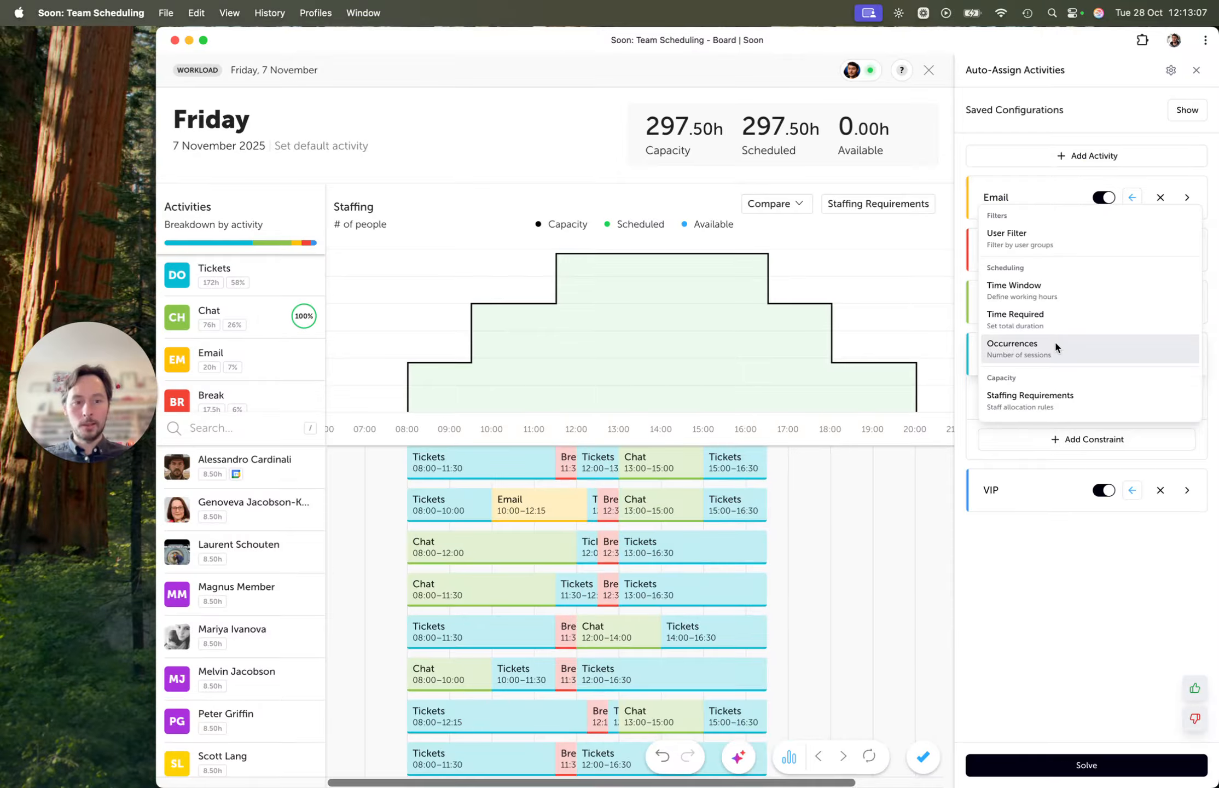
pyautogui.scroll(-3, 1056, 345)
pyautogui.click(1049, 405)
pyautogui.click(1029, 483)
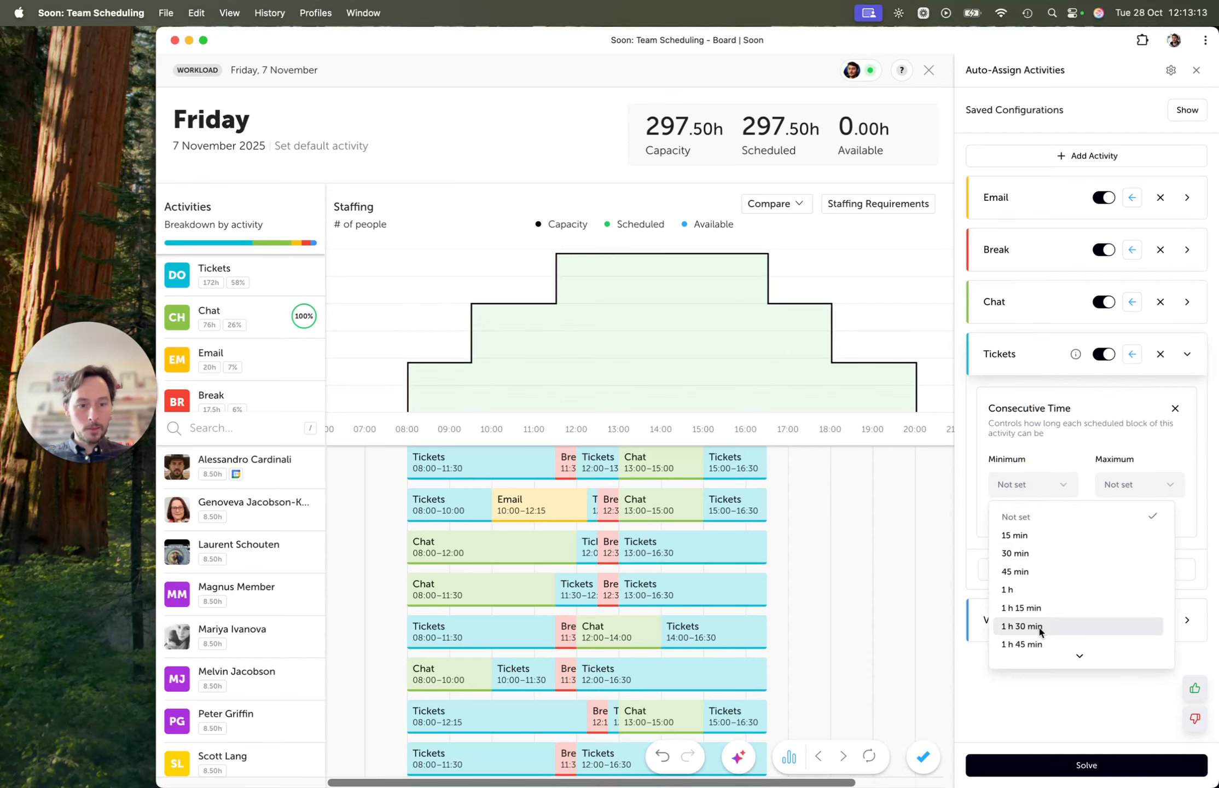
pyautogui.scroll(-2, 1040, 629)
pyautogui.click(1010, 614)
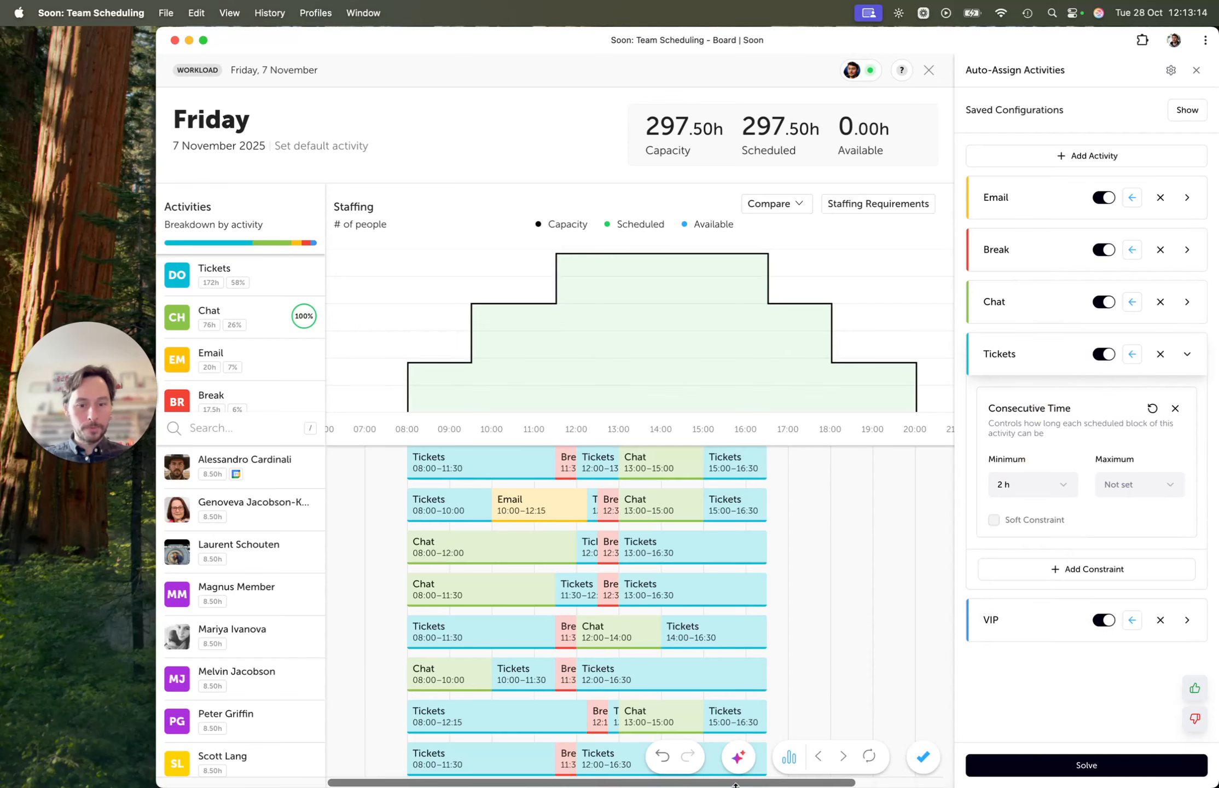
# - Undo the last assignment and solve all five activities again, reviewing the block lengths across the shifts
pyautogui.click(662, 756)
pyautogui.click(1022, 766)
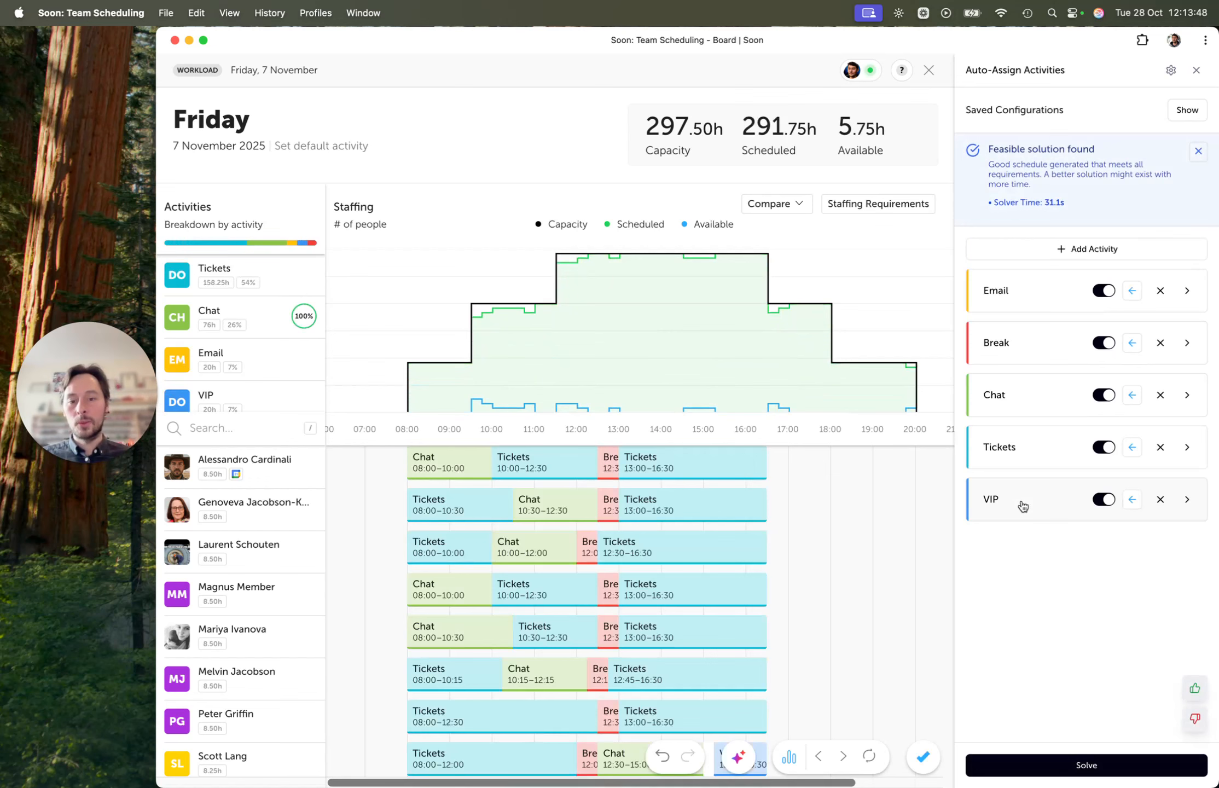
pyautogui.scroll(-15, 854, 582)
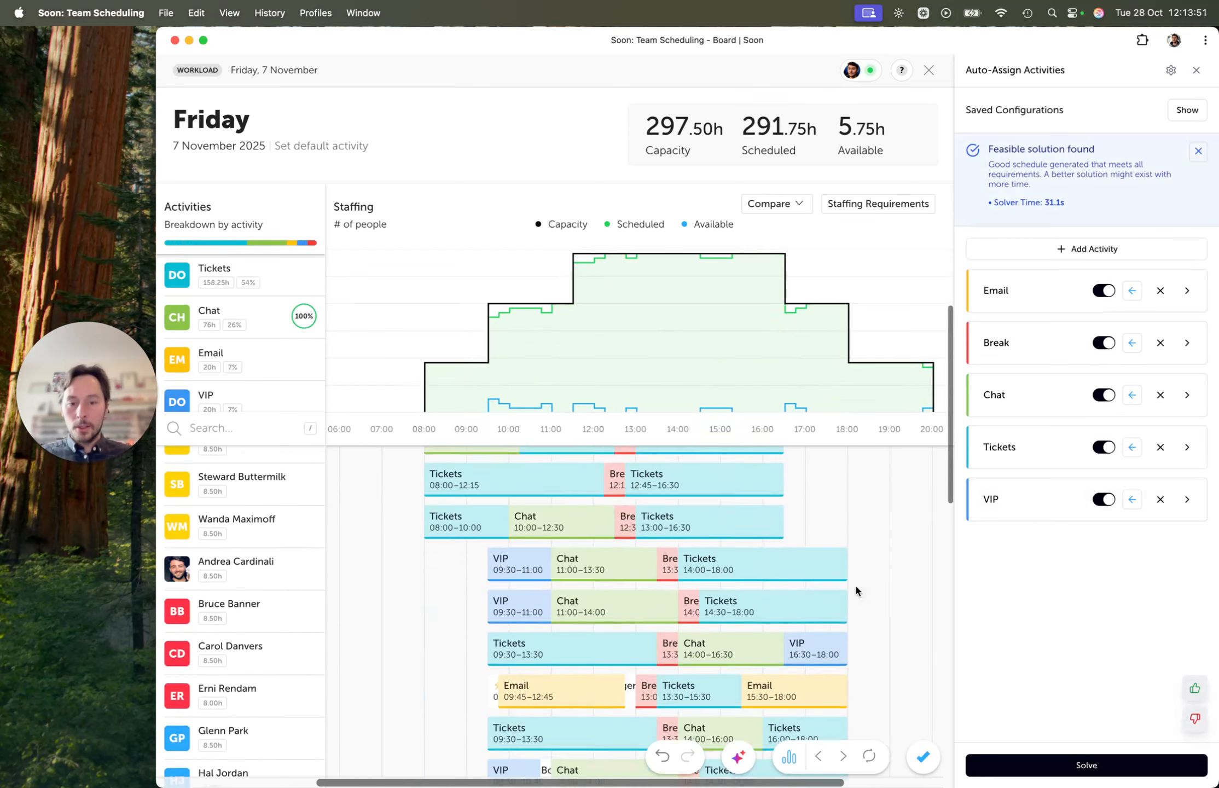
# - Review the solved Friday shifts and save the current five-activity setup as a configuration named "Perfect schedule"
pyautogui.scroll(-8, 865, 581)
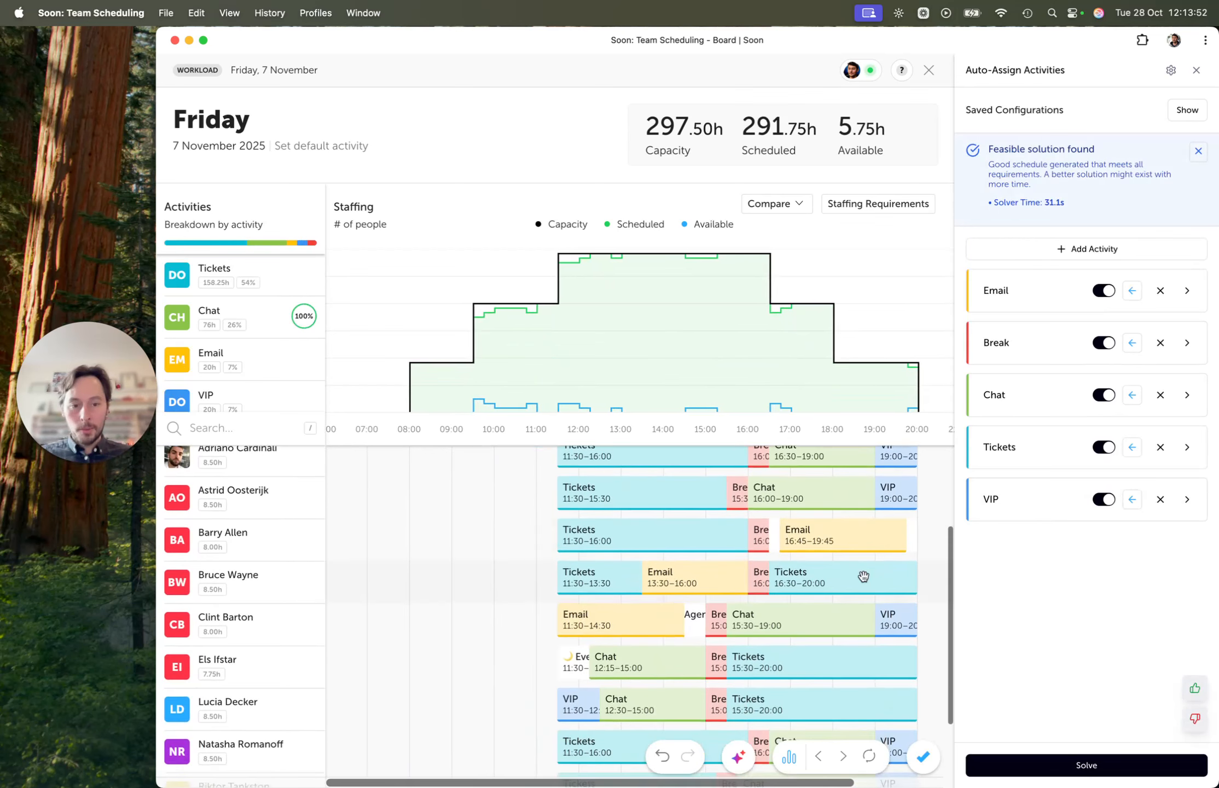
pyautogui.scroll(20, 865, 581)
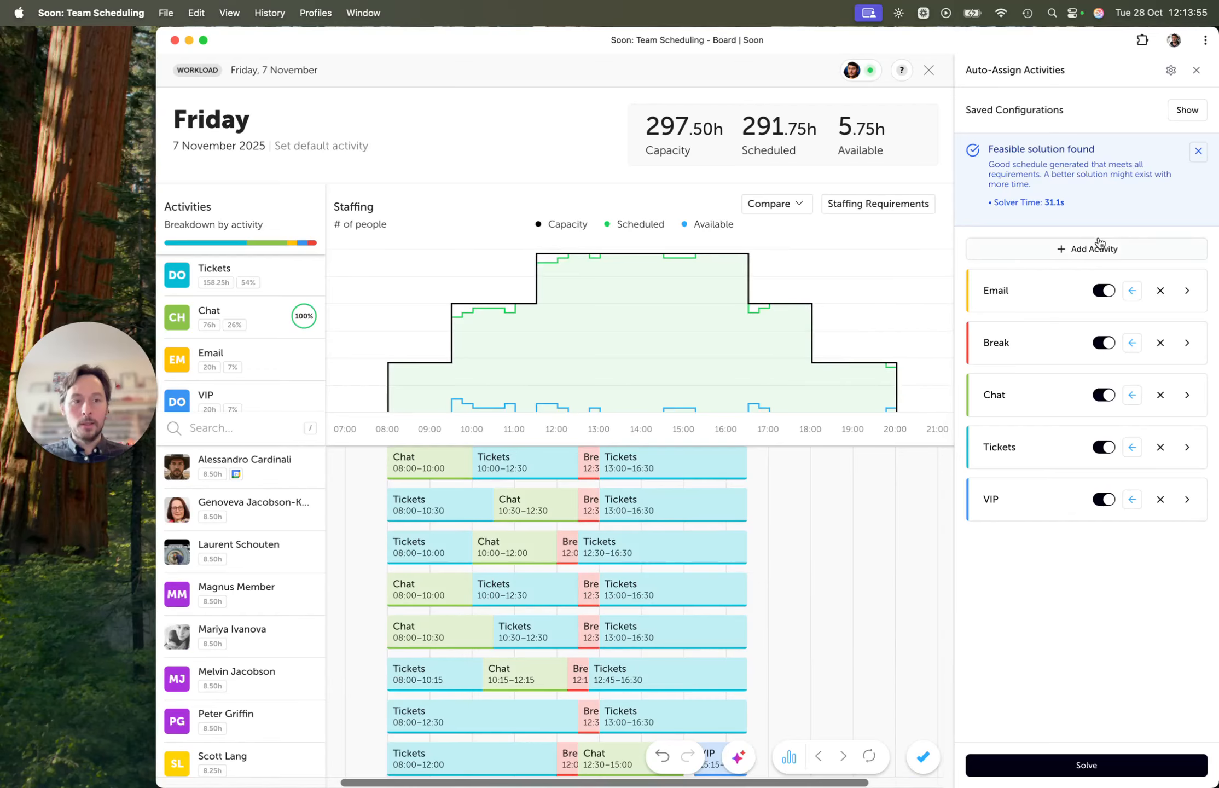
pyautogui.click(1176, 113)
pyautogui.click(1049, 142)
pyautogui.write('Perfec')
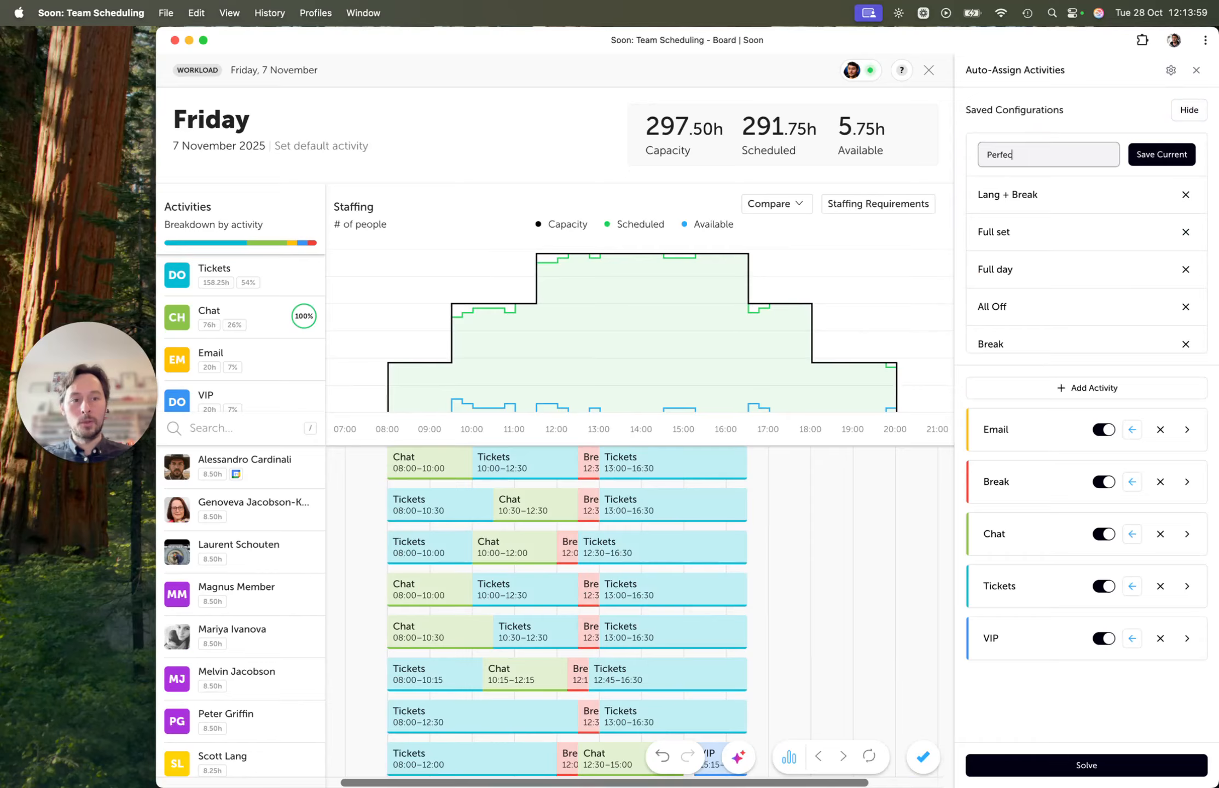
pyautogui.write('t schedule')
pyautogui.click(1146, 152)
pyautogui.scroll(-5, 1061, 269)
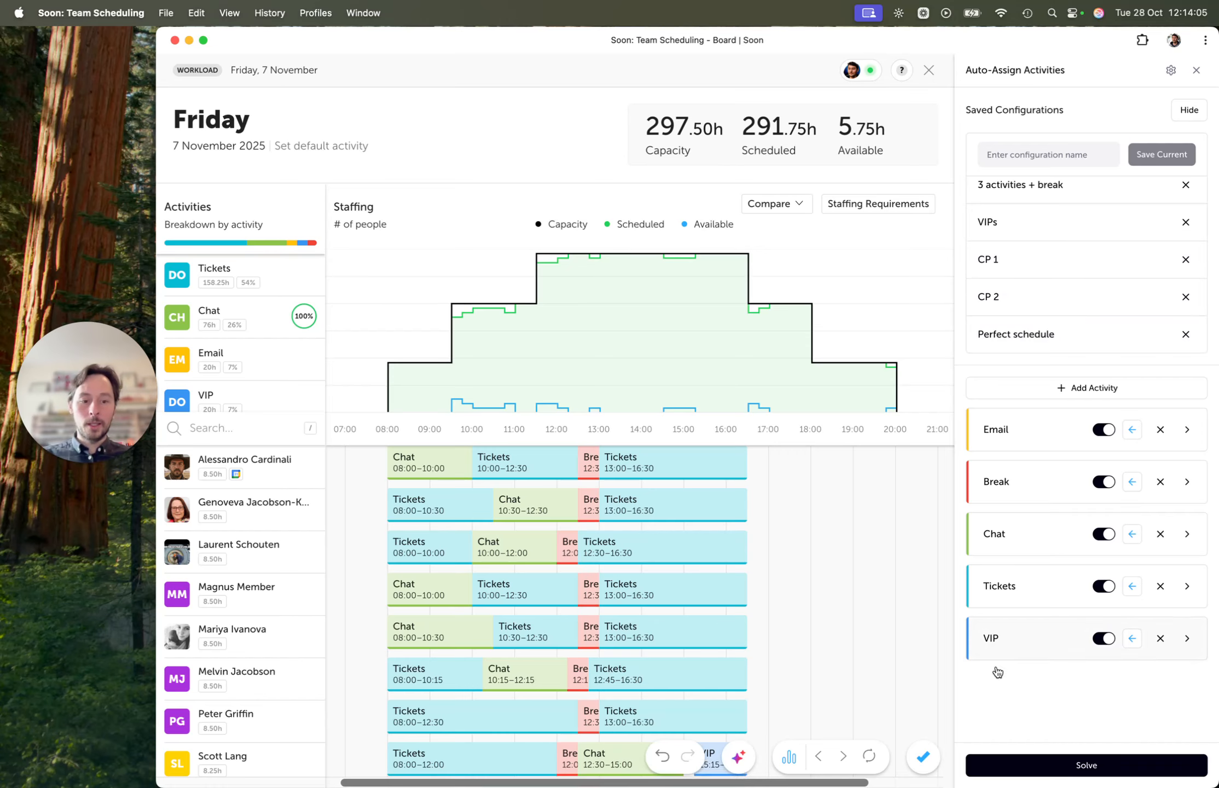
# - Move on to Saturday 8 November, discarding Friday's updates, and load the saved "Perfect schedule" configuration
pyautogui.click(841, 756)
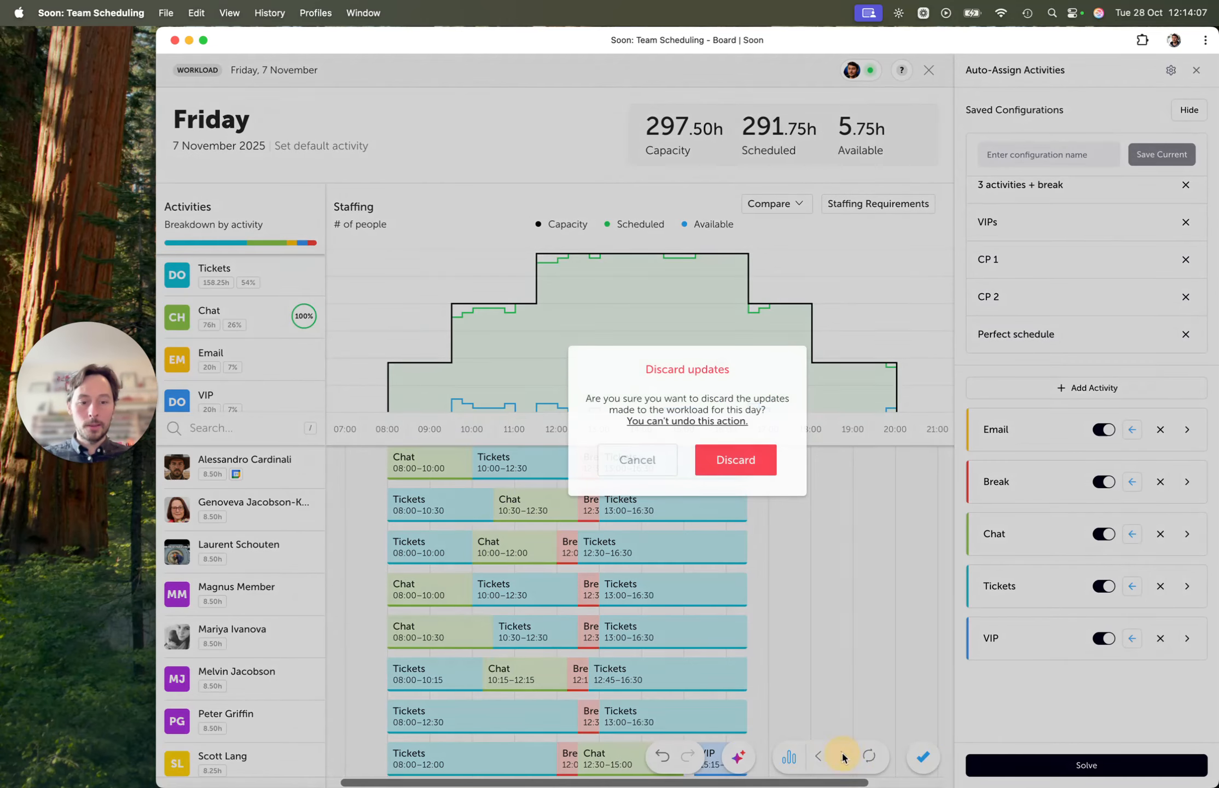
pyautogui.click(746, 452)
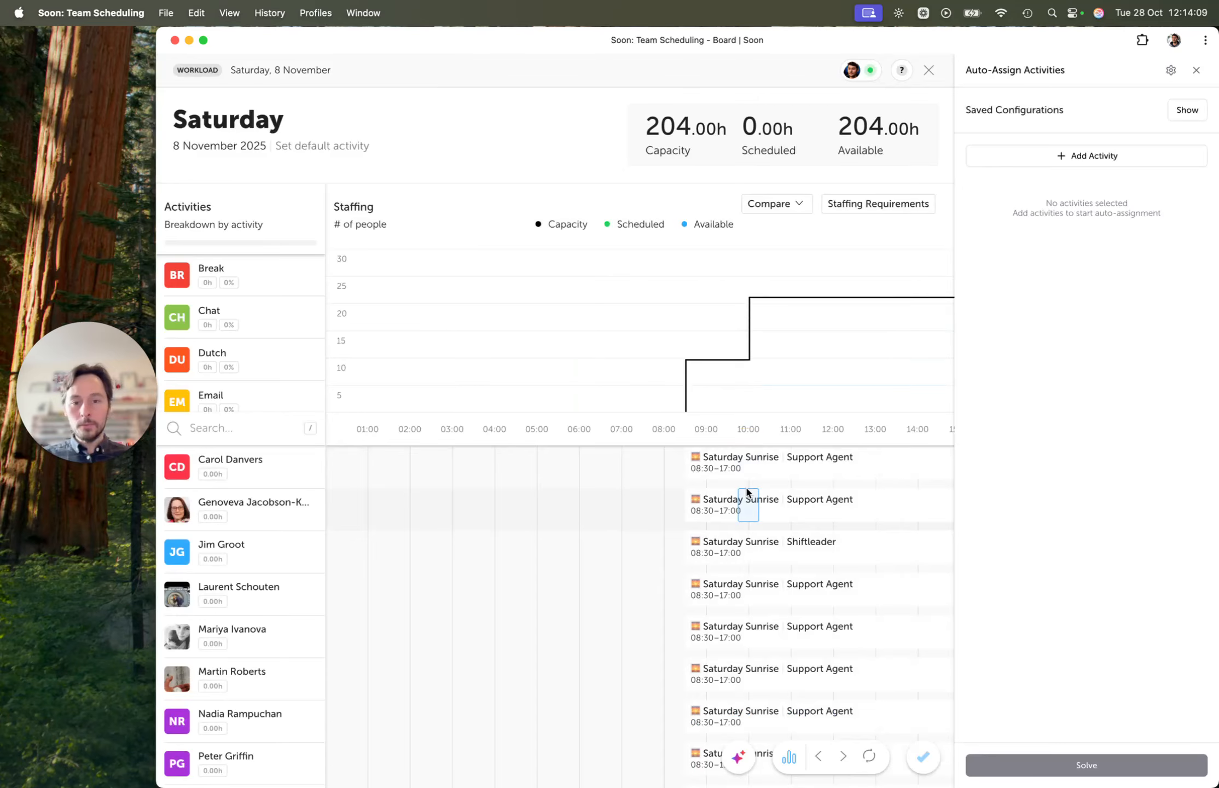
pyautogui.click(1201, 107)
pyautogui.scroll(-5, 1113, 280)
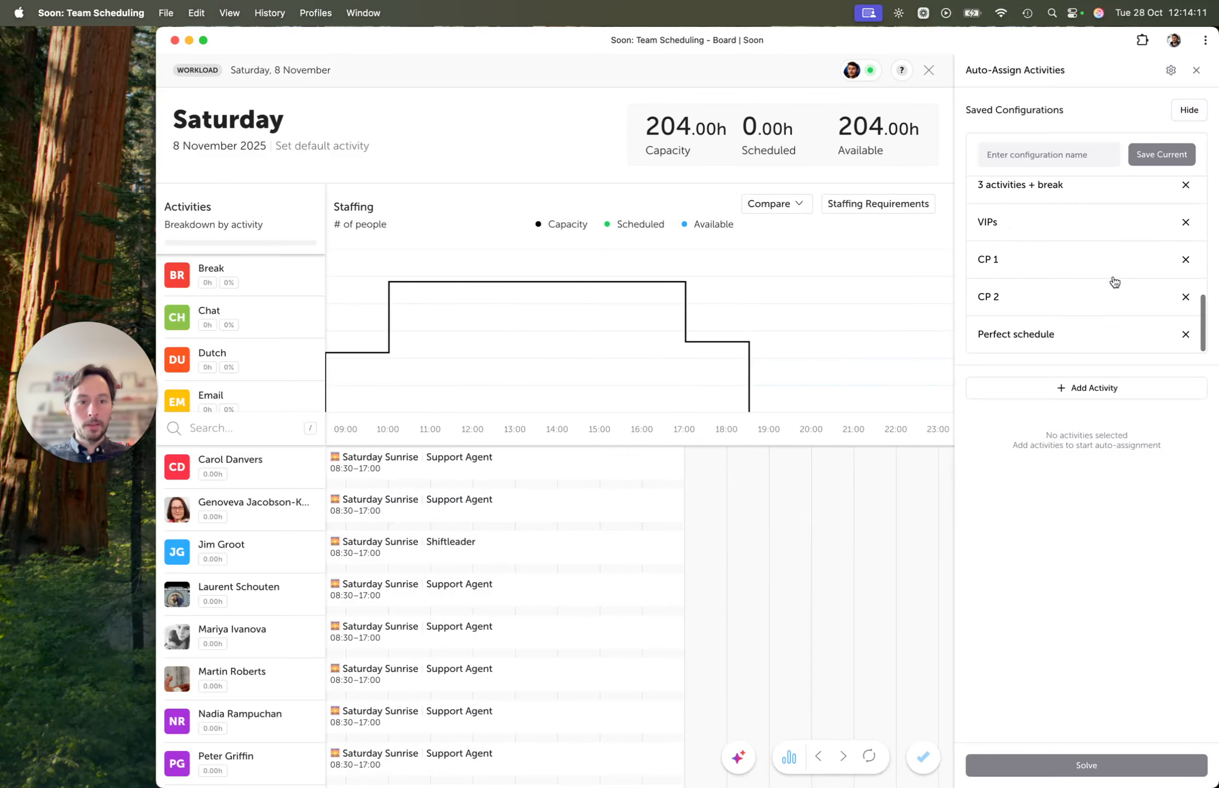
pyautogui.click(1039, 331)
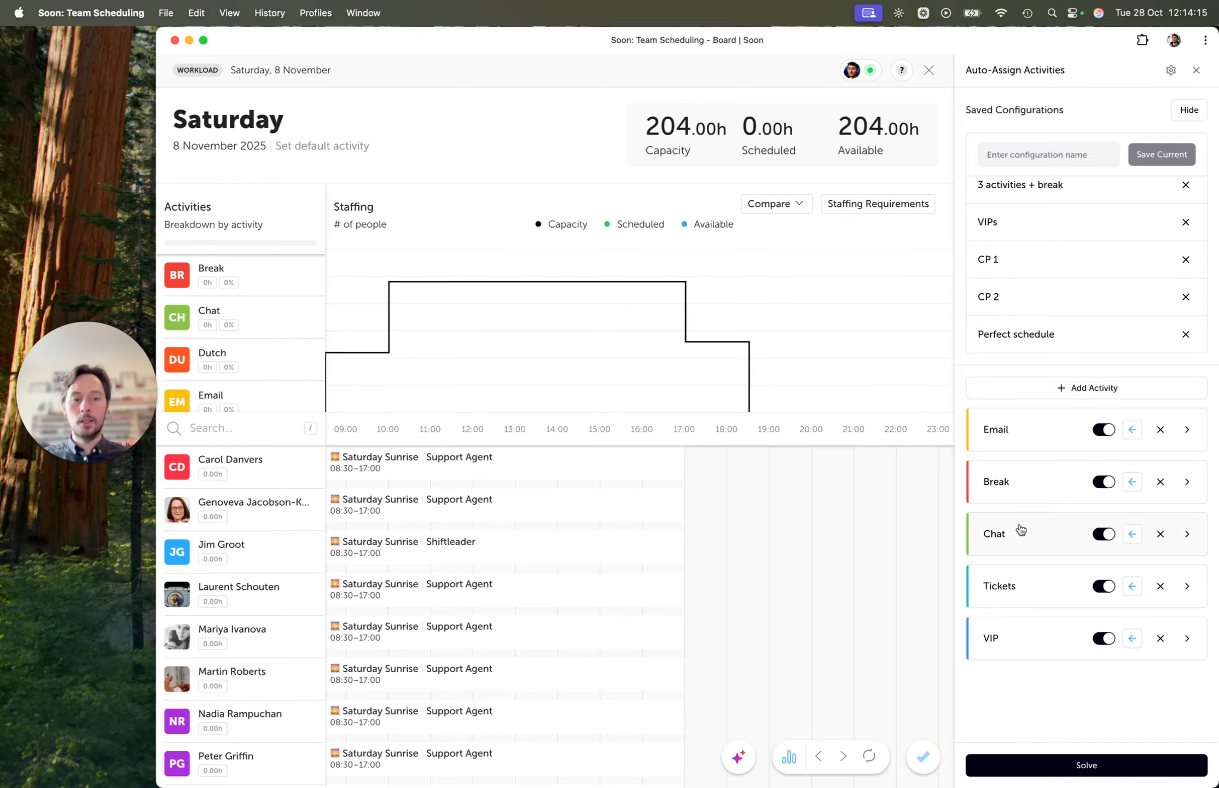
pyautogui.click(1195, 109)
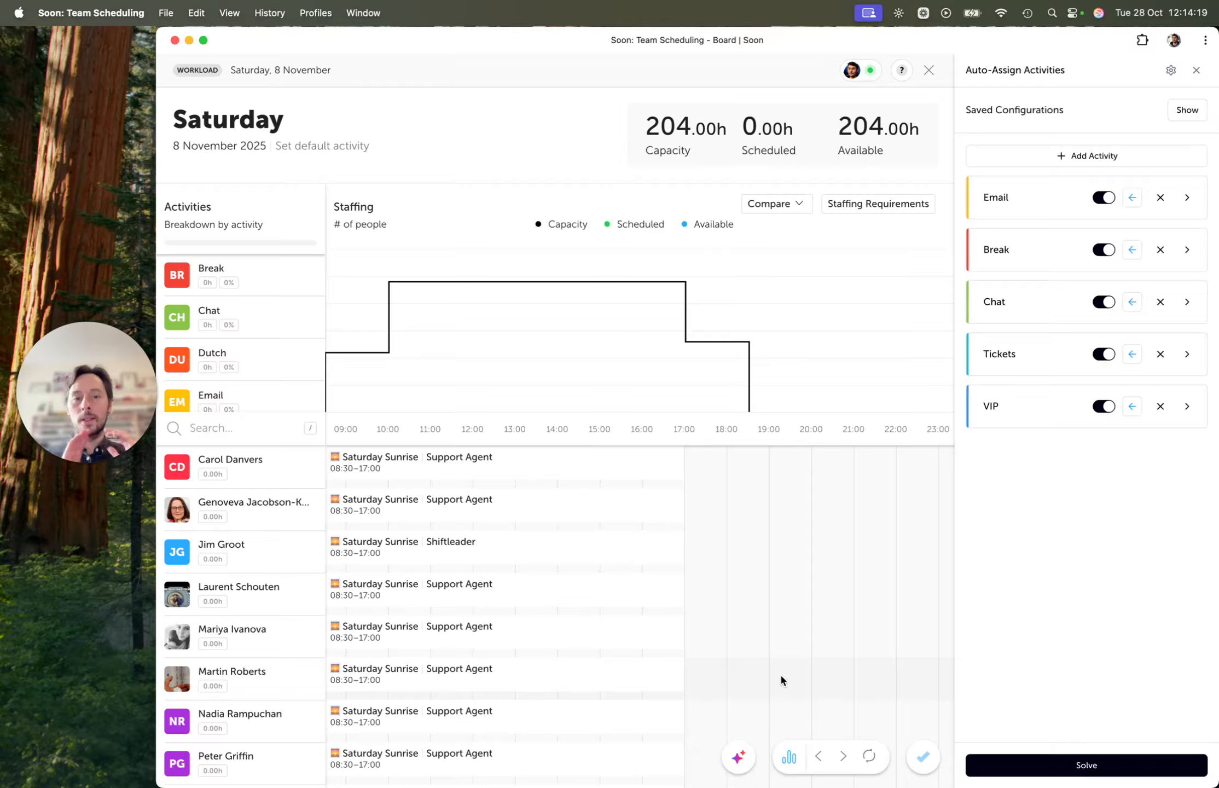
pyautogui.hscroll(-3, 780, 680)
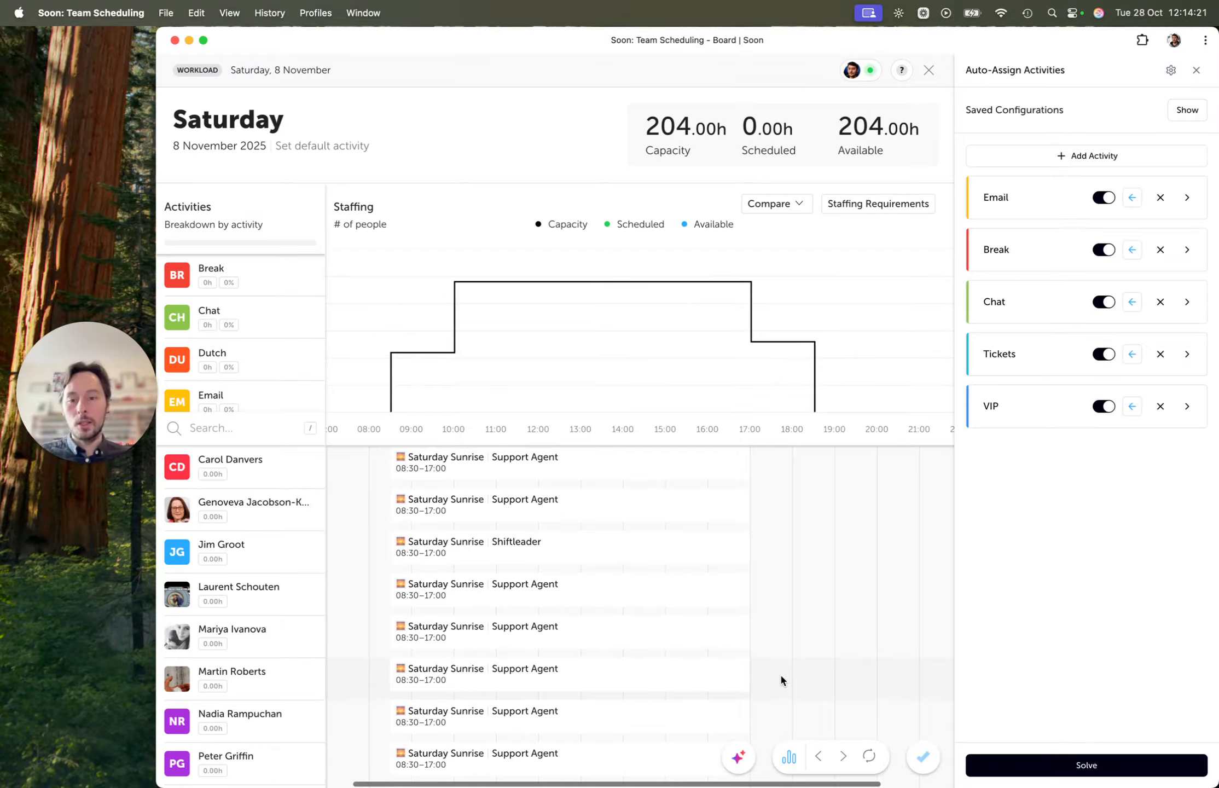
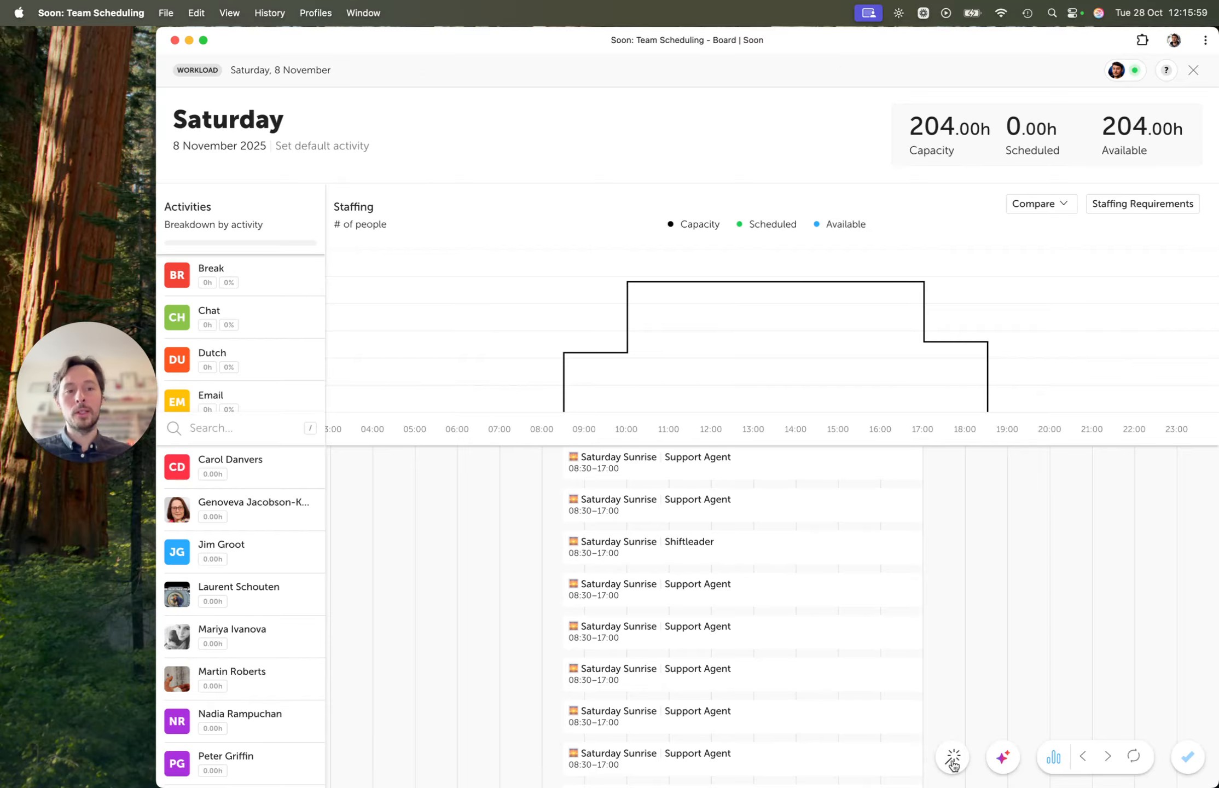
# - Reopen auto-assignment for Saturday, add the Break activity and look through the constraint types available for it
pyautogui.click(952, 758)
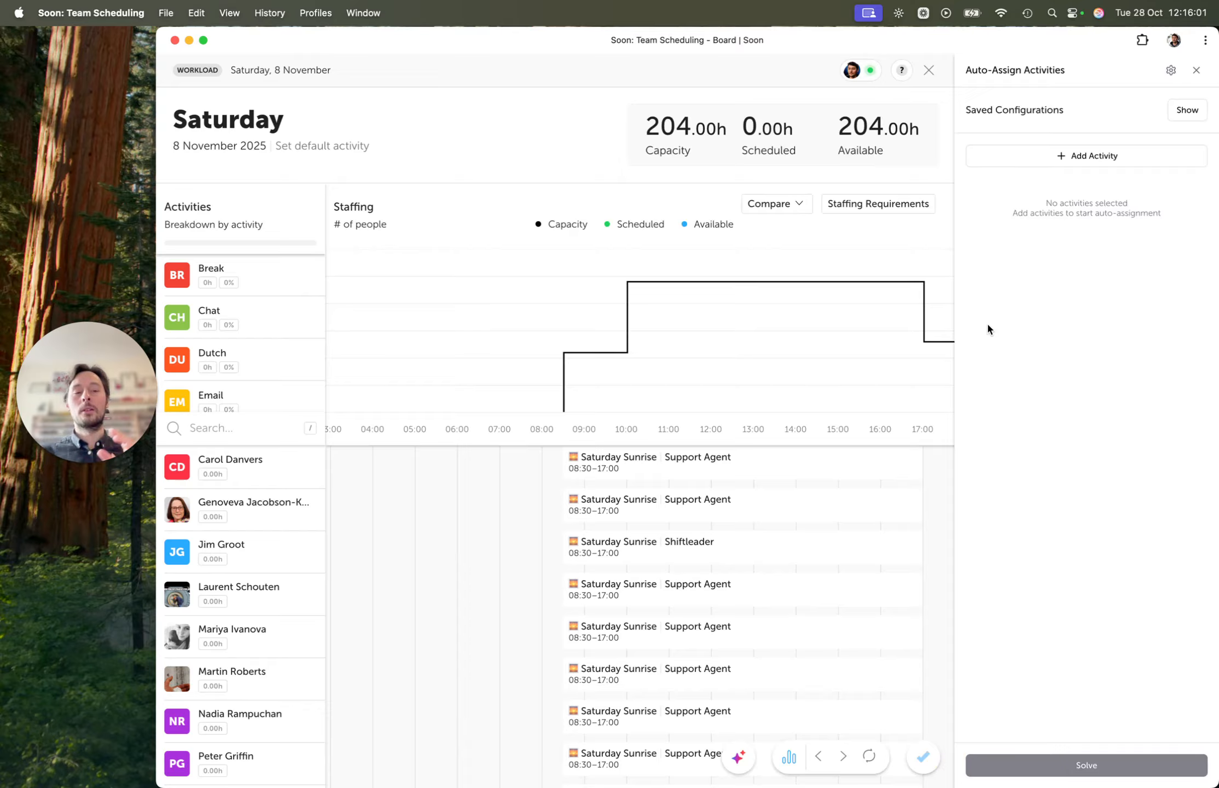
pyautogui.click(1061, 162)
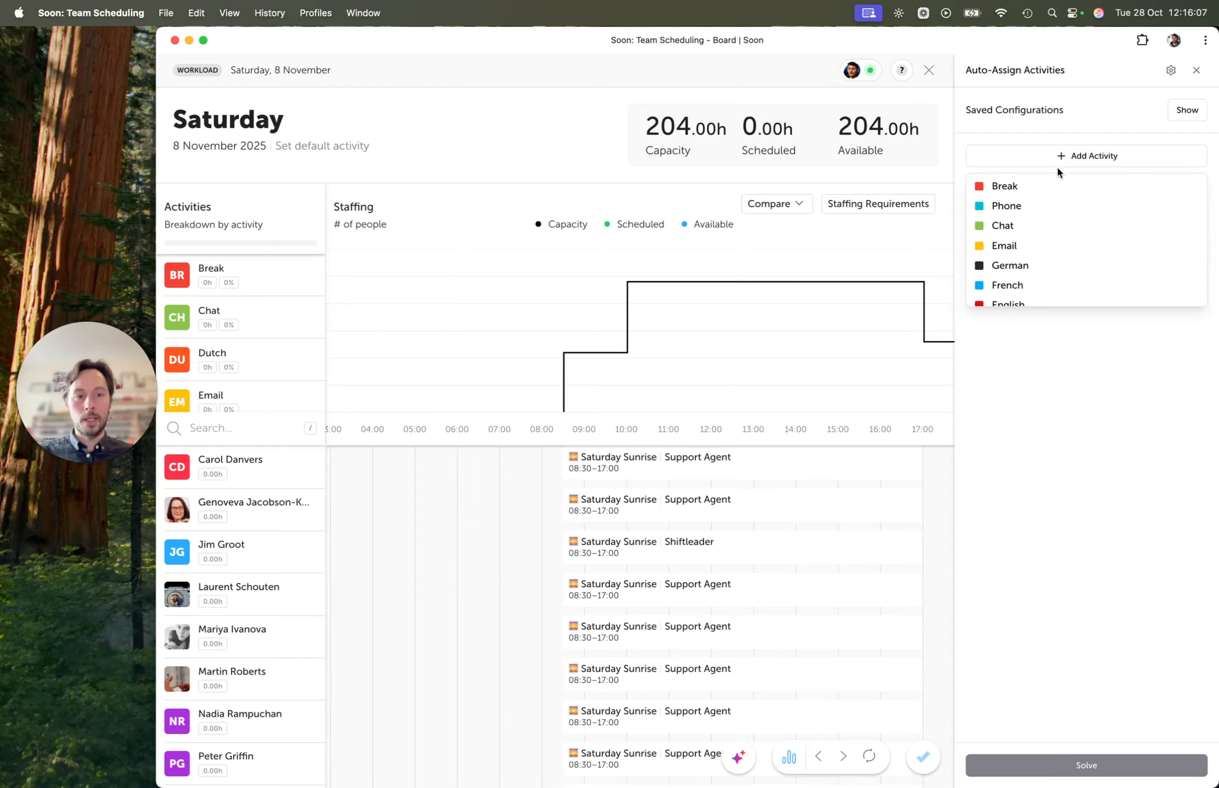
pyautogui.click(1055, 187)
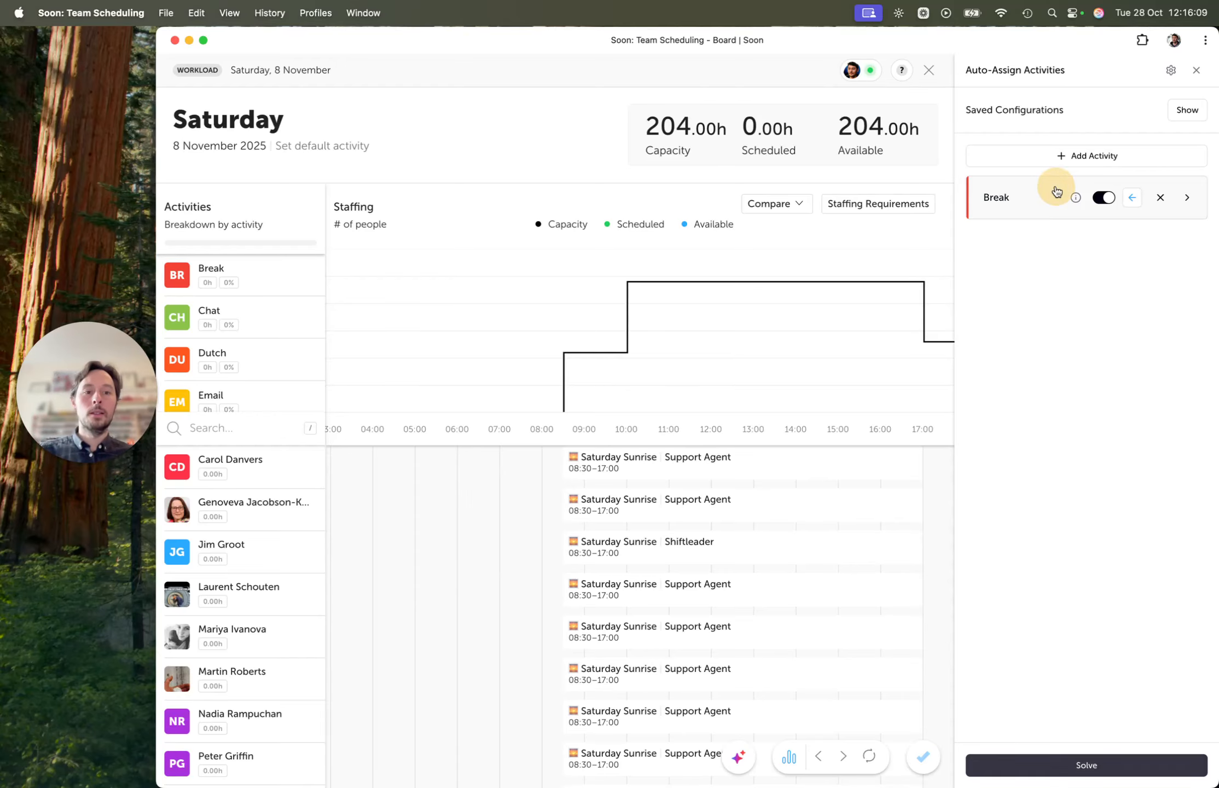
pyautogui.click(1020, 195)
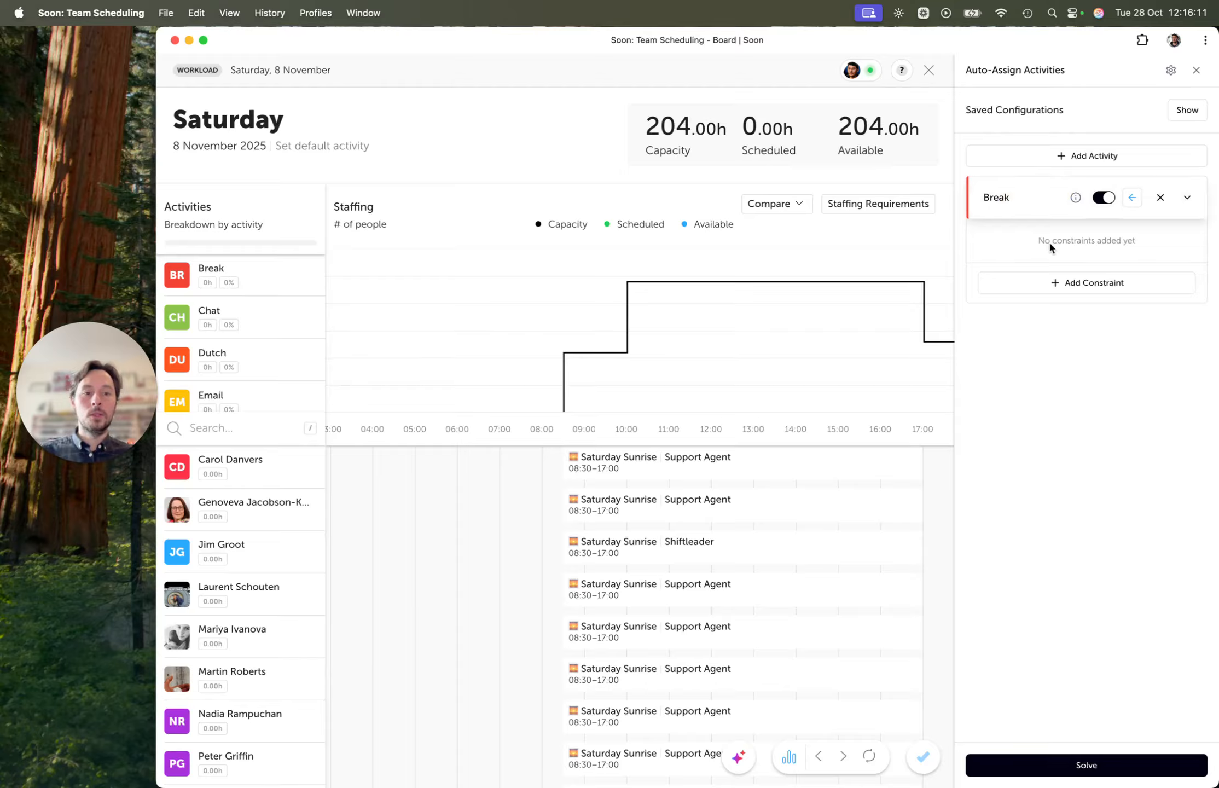
pyautogui.click(1073, 285)
pyautogui.scroll(-2, 1073, 335)
pyautogui.scroll(-3, 1056, 367)
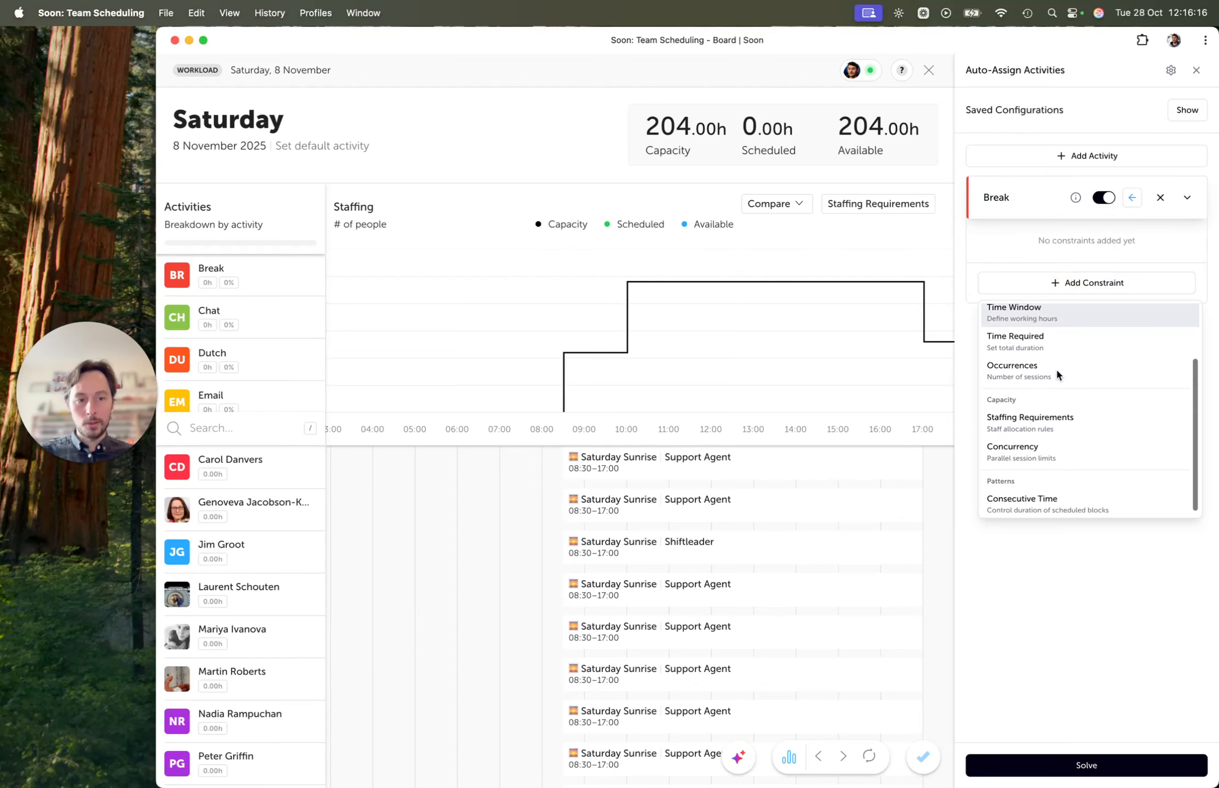
pyautogui.click(1072, 524)
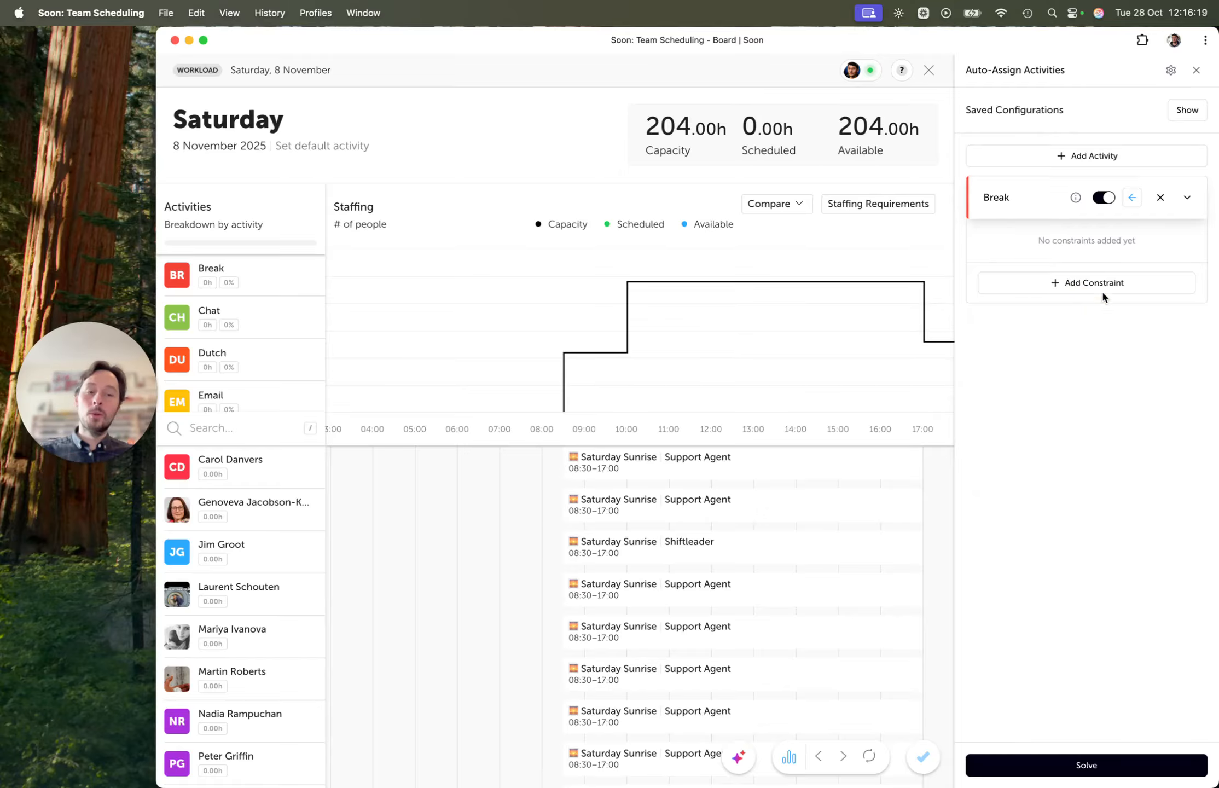
# - Cycle the Break activity's priority through High, Critical and Low, and return it to the default level
pyautogui.click(1132, 201)
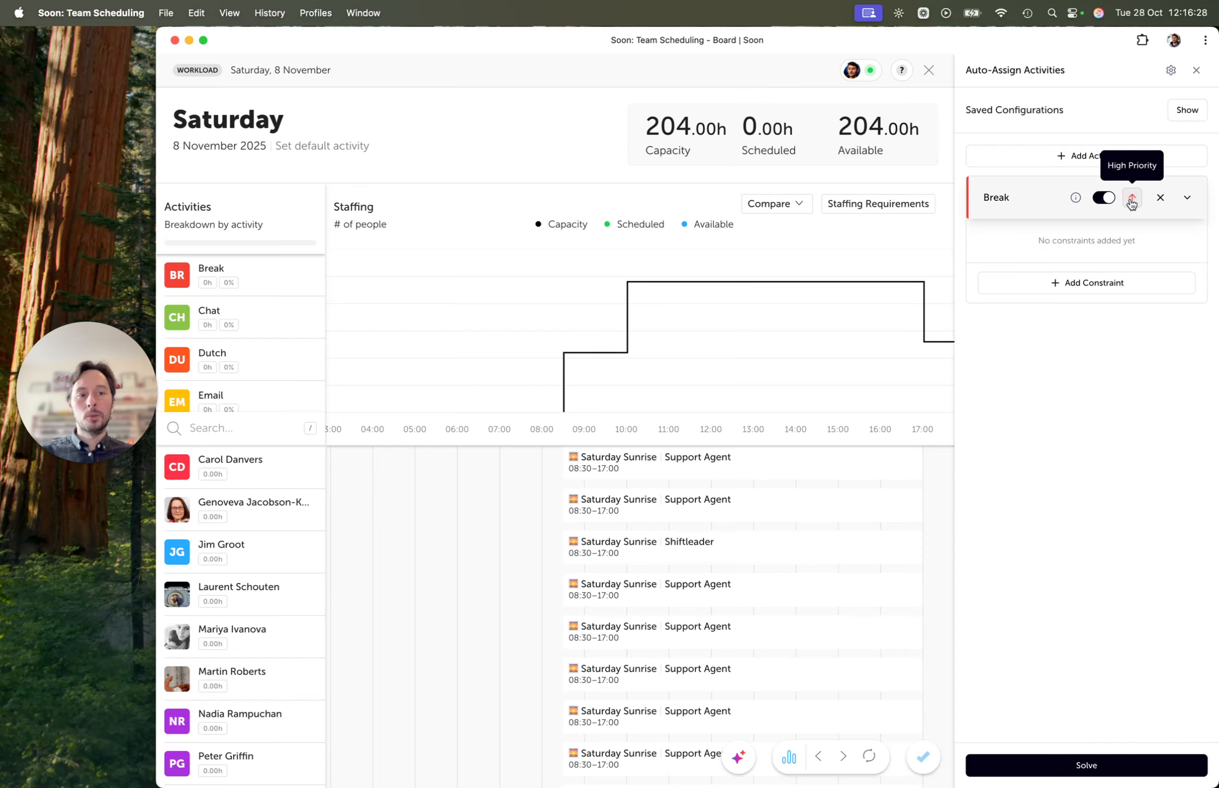
pyautogui.click(1131, 201)
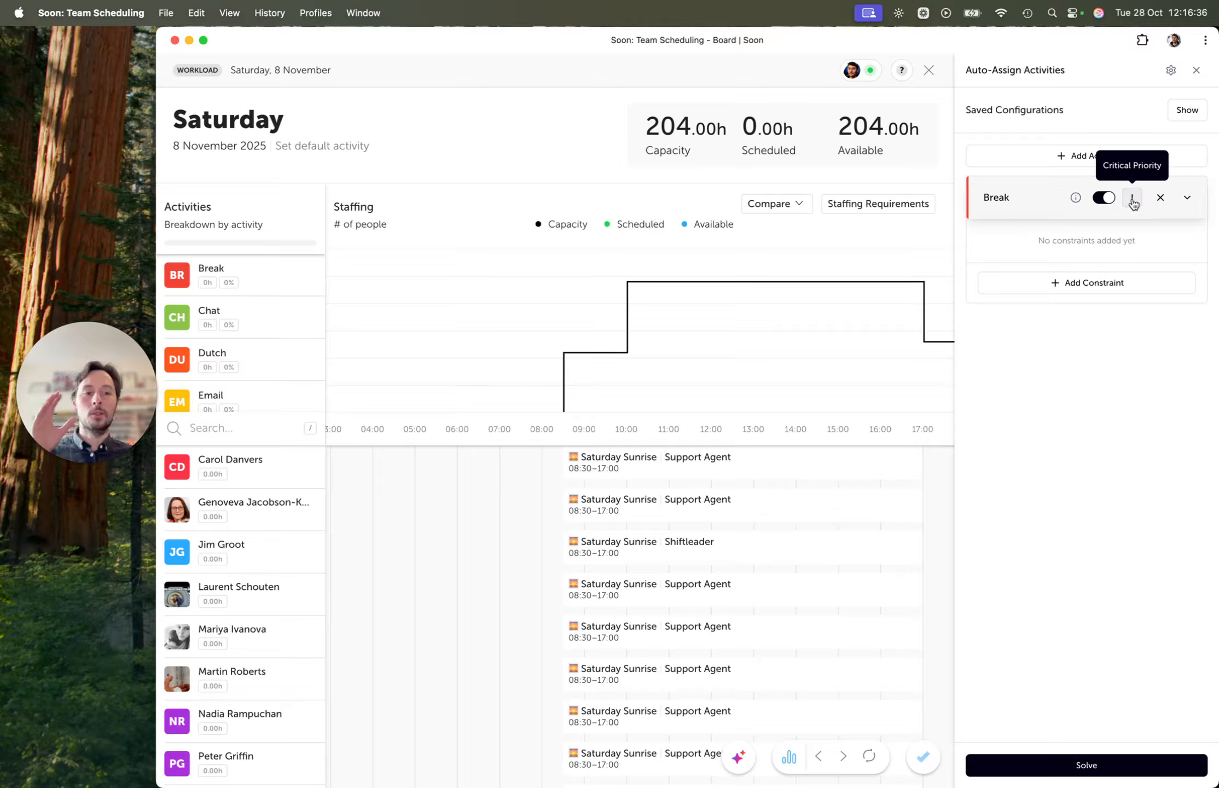
pyautogui.click(1133, 202)
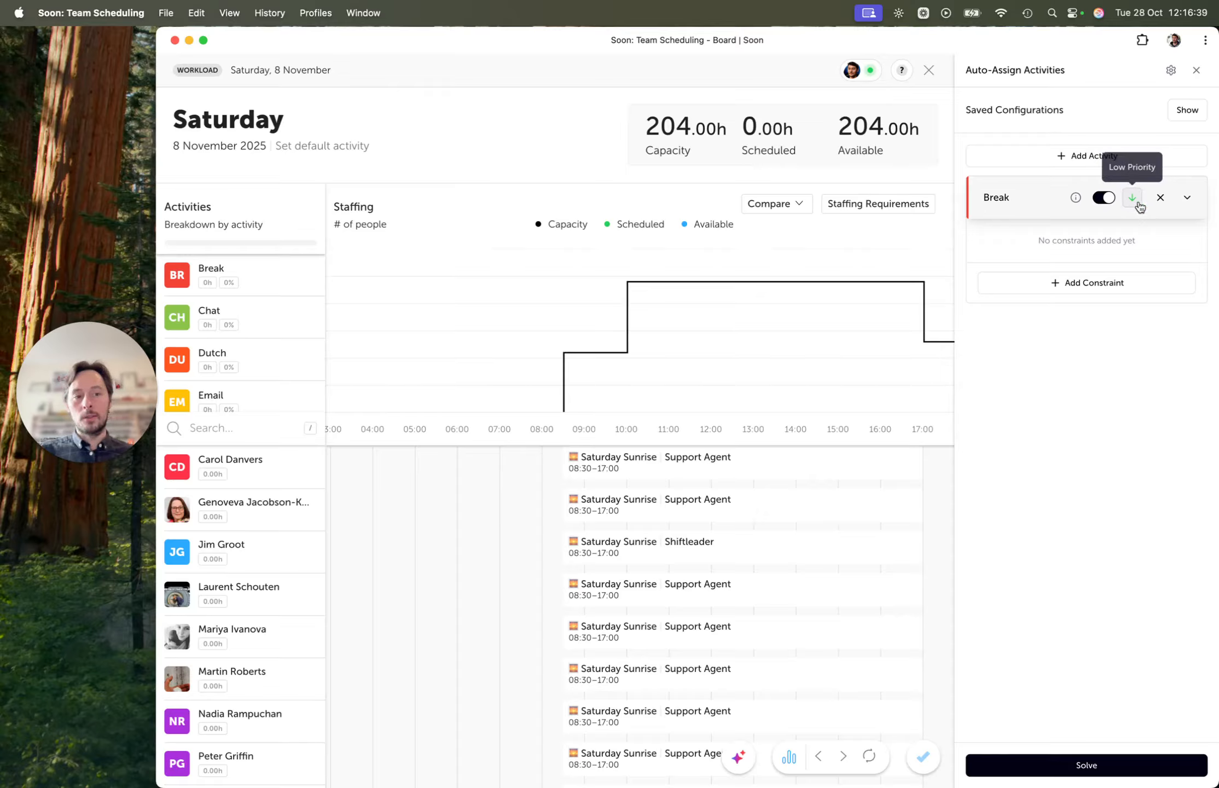
pyautogui.click(1137, 202)
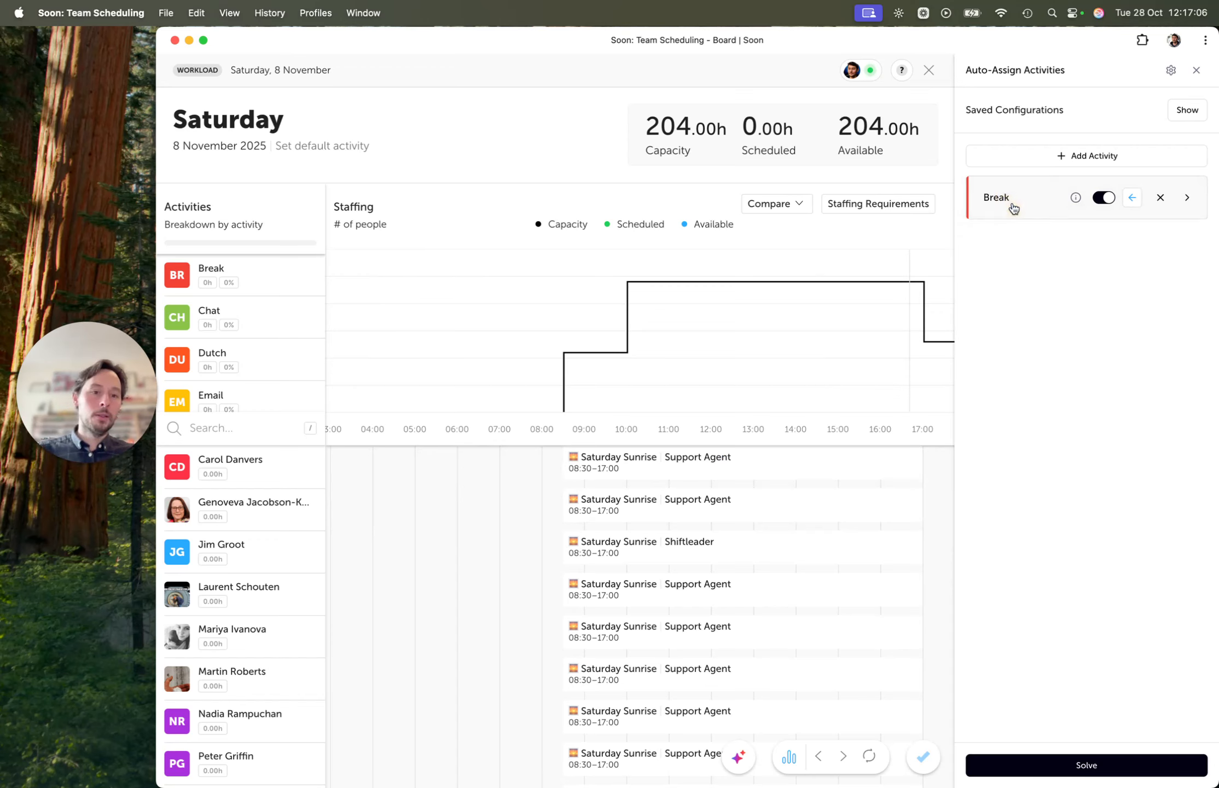
# - Try a Time Window constraint on Break as a soft constraint, and remove the constraint again
pyautogui.click(1031, 288)
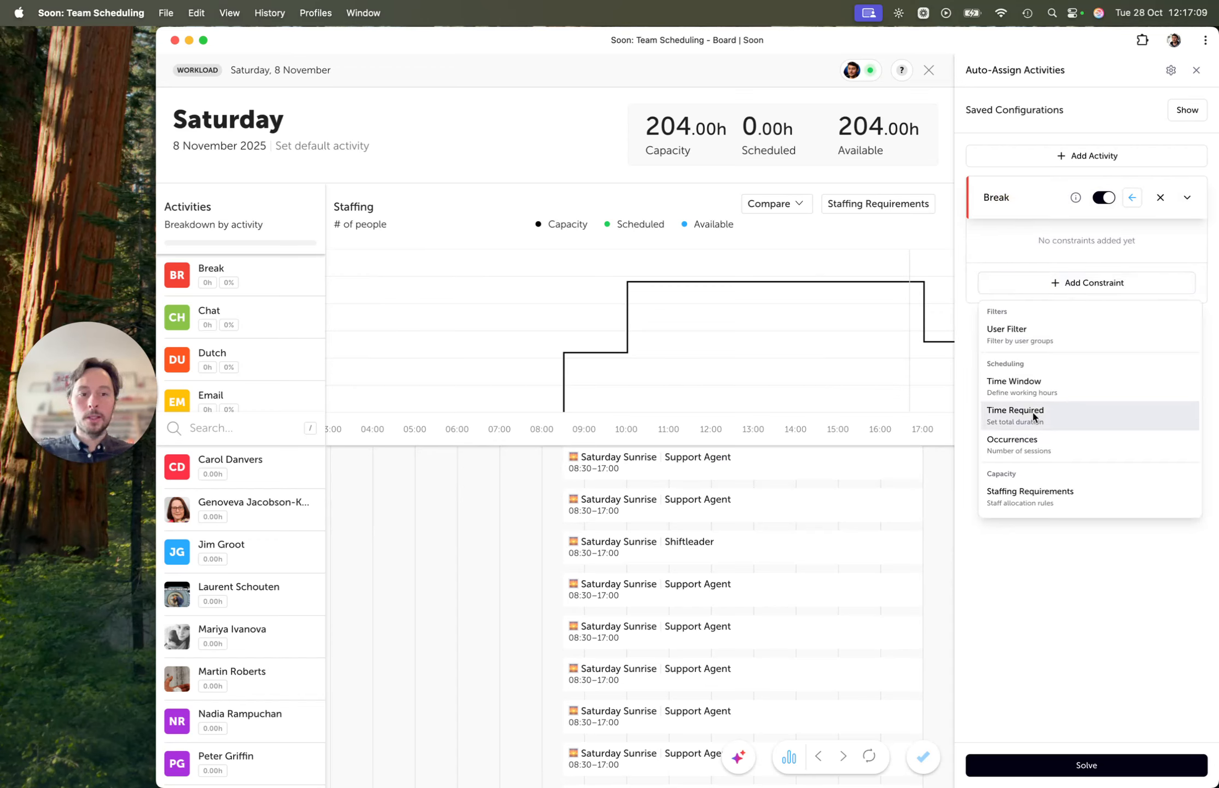
pyautogui.click(1039, 395)
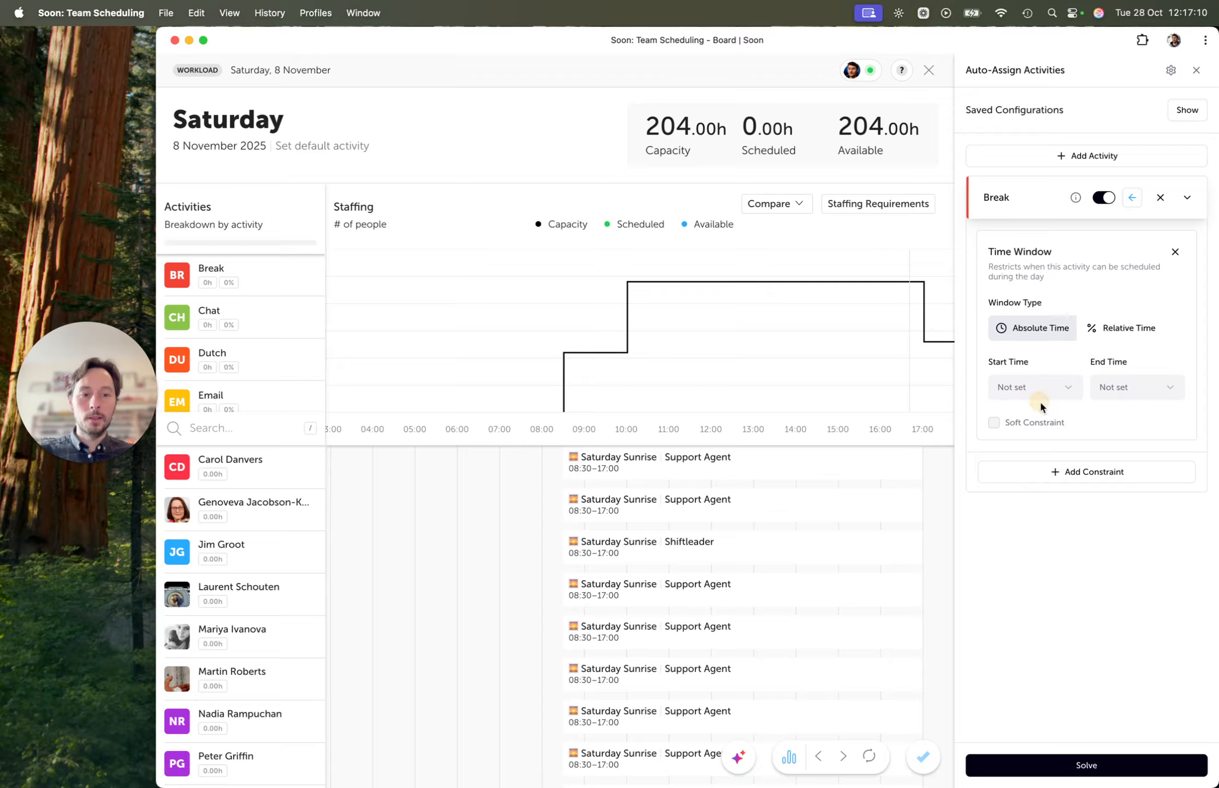
pyautogui.click(993, 423)
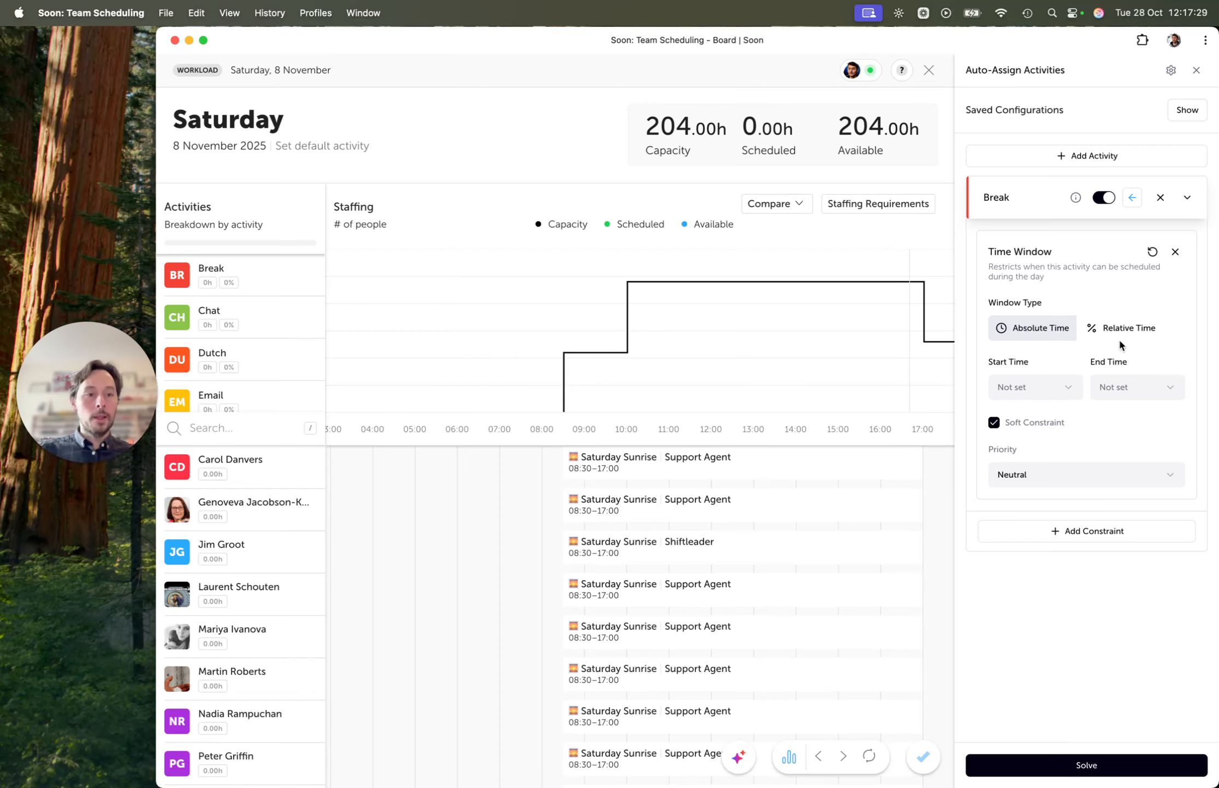
pyautogui.click(1174, 251)
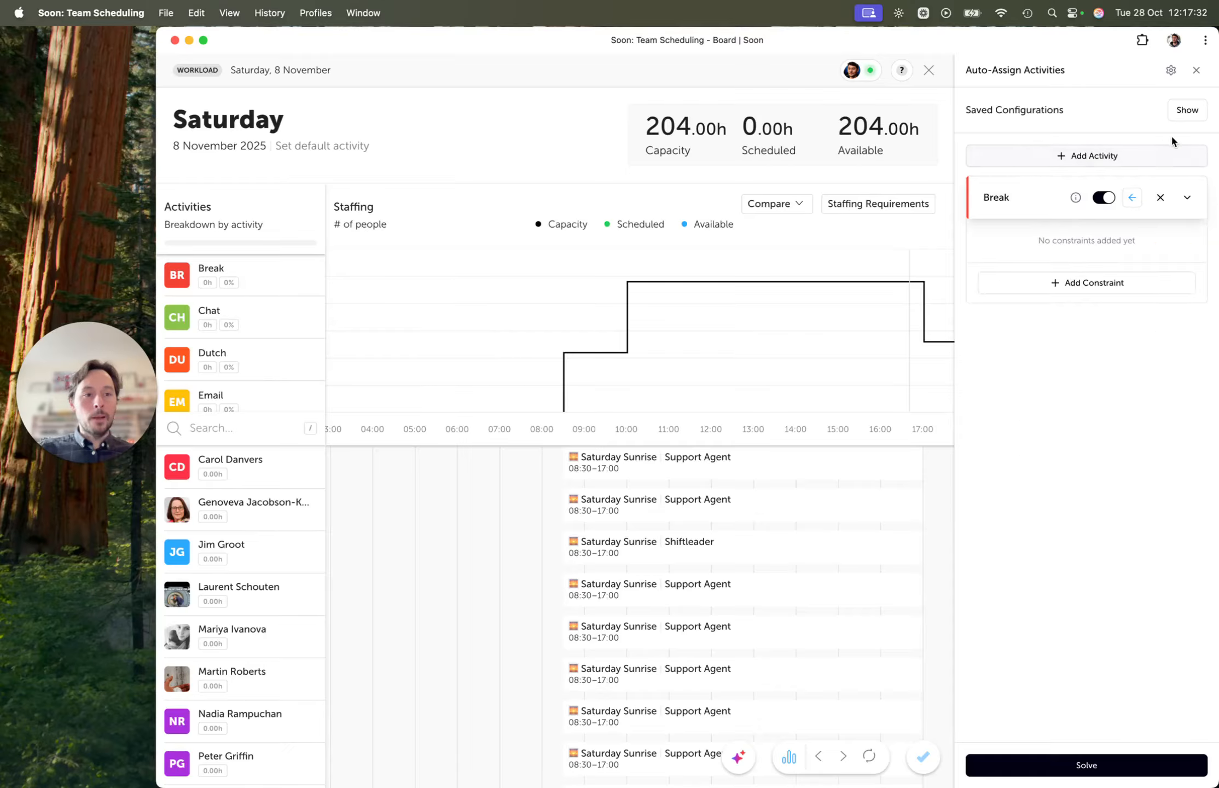
# - Check the saved configurations and return to the workload for Friday 7 November
pyautogui.click(1187, 111)
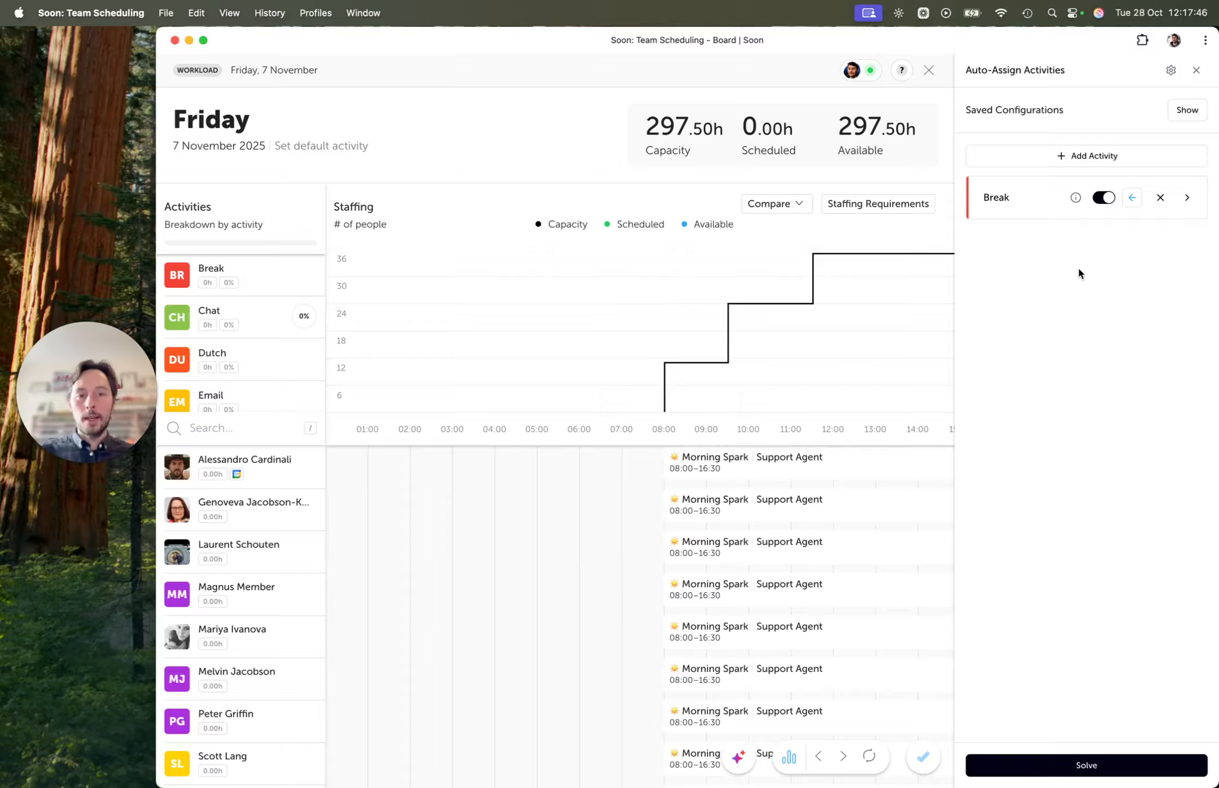
pyautogui.hscroll(5, 832, 453)
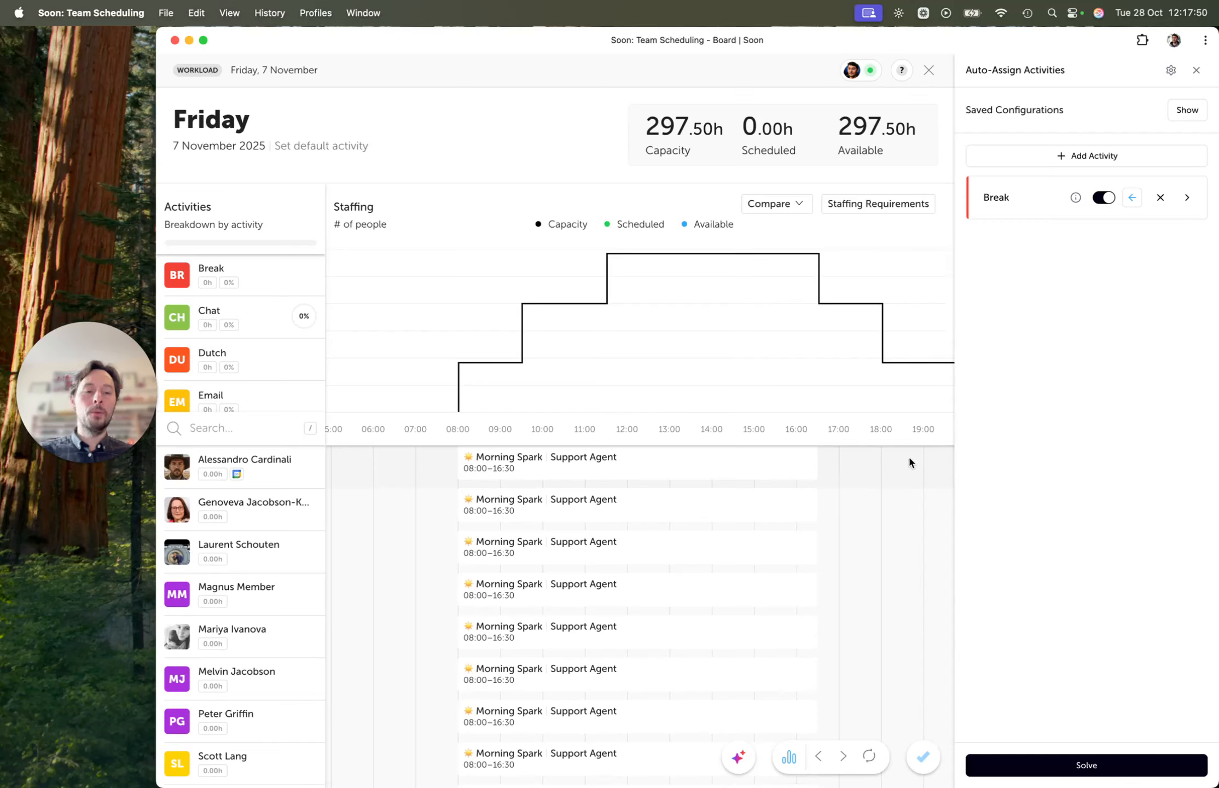
# - Try the Maximum Solver Wait Time "Up to a few minutes" in the solver settings, and restore "As fast as possible"
pyautogui.click(1171, 72)
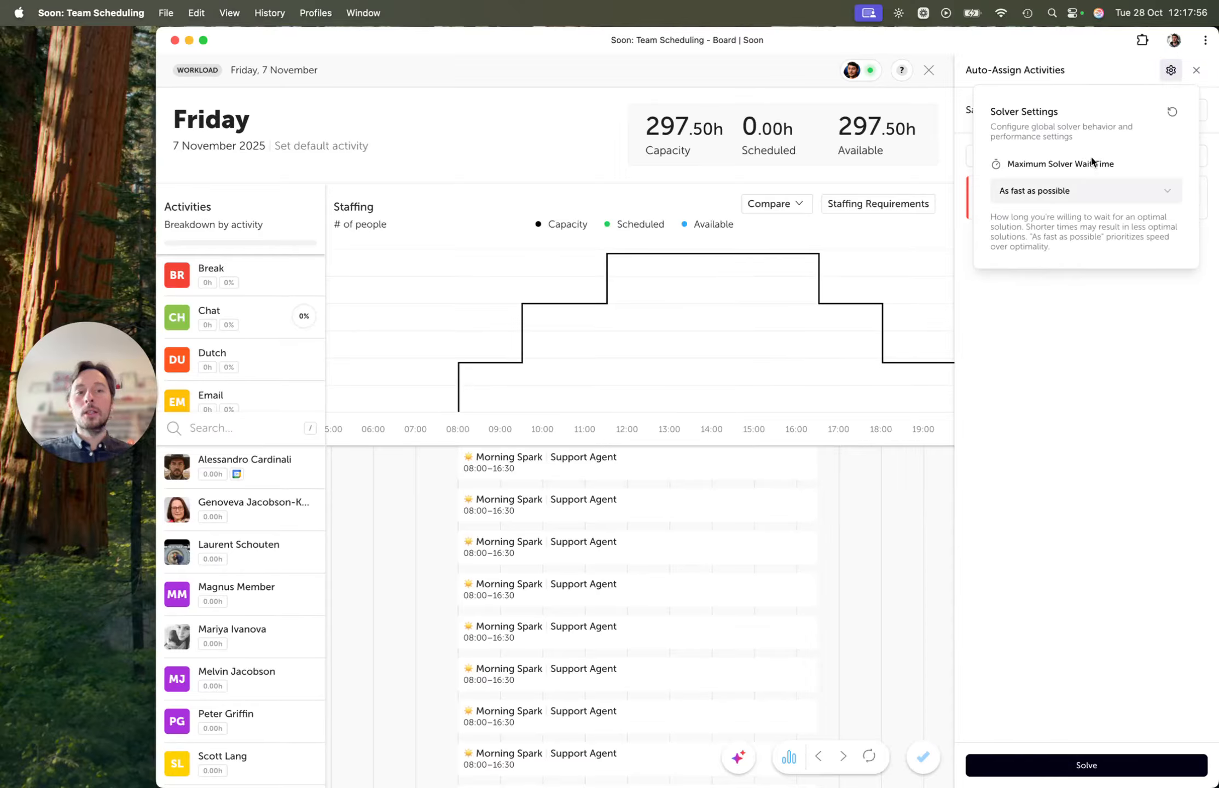
pyautogui.click(1096, 204)
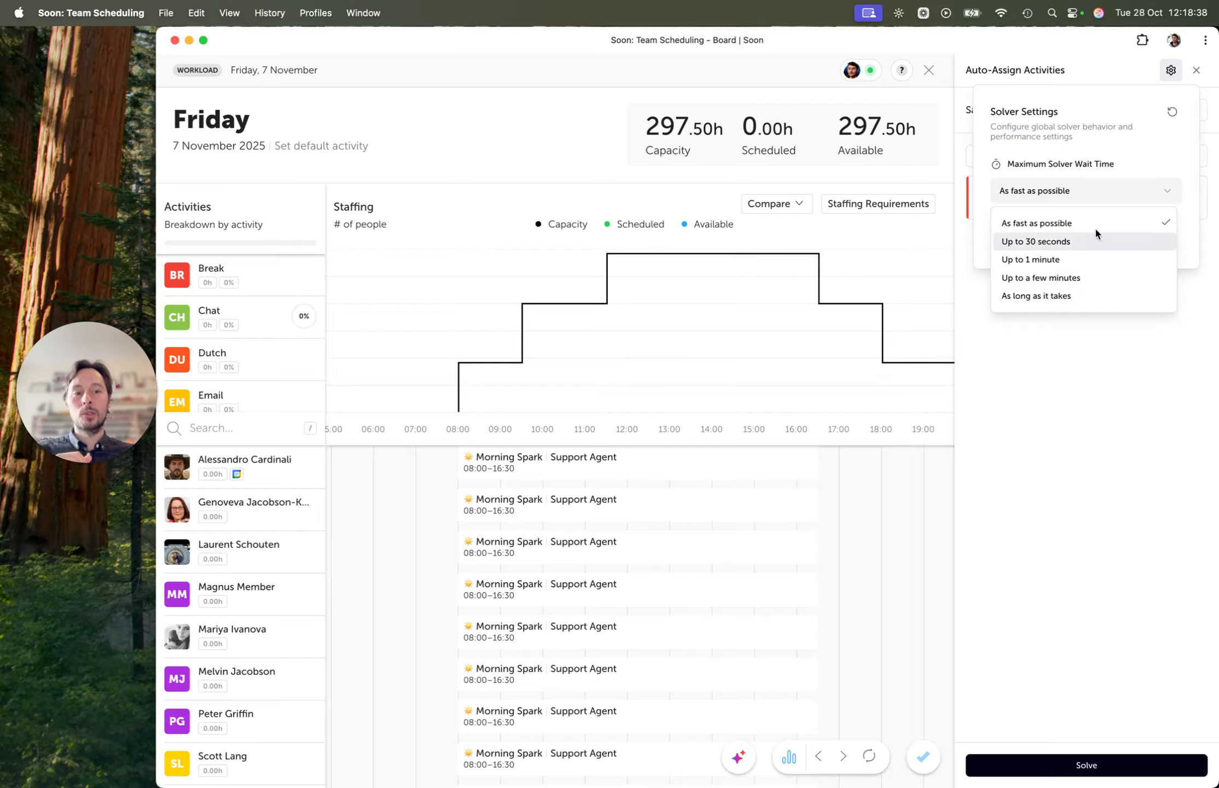
pyautogui.click(1105, 284)
pyautogui.click(1136, 189)
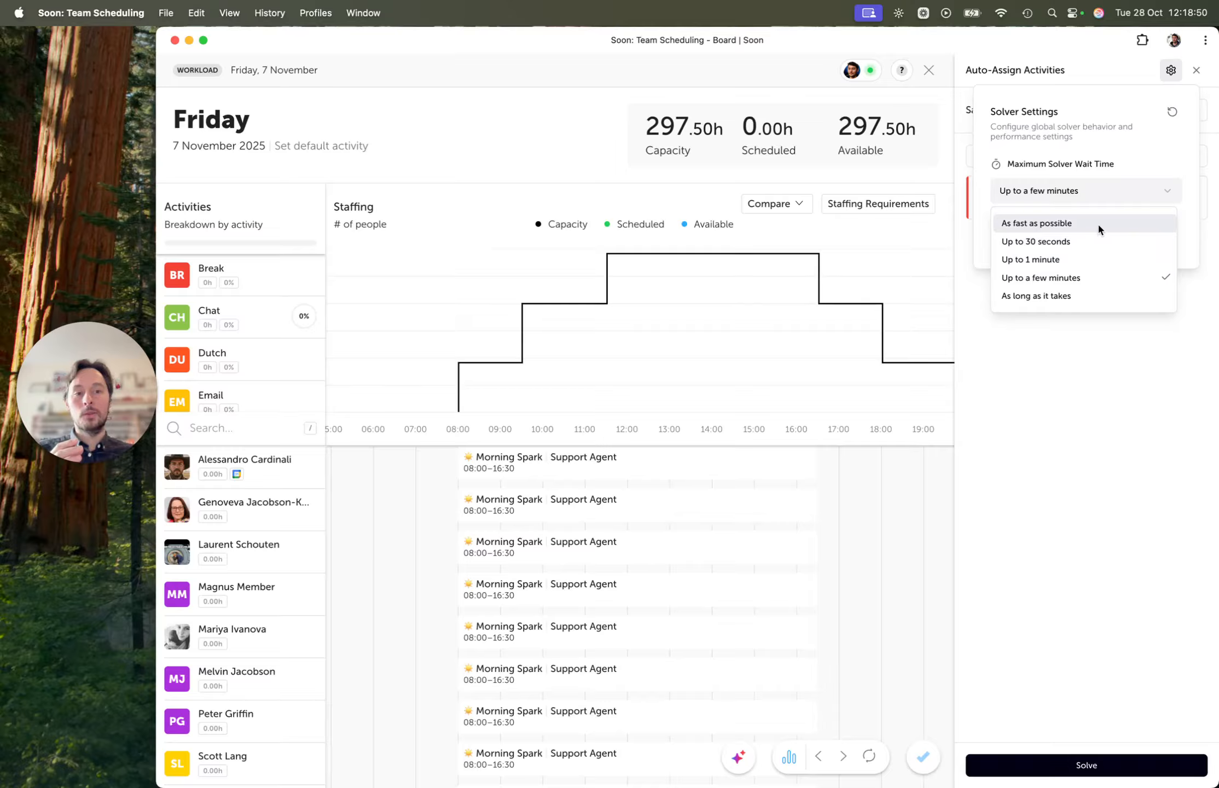
pyautogui.click(1097, 222)
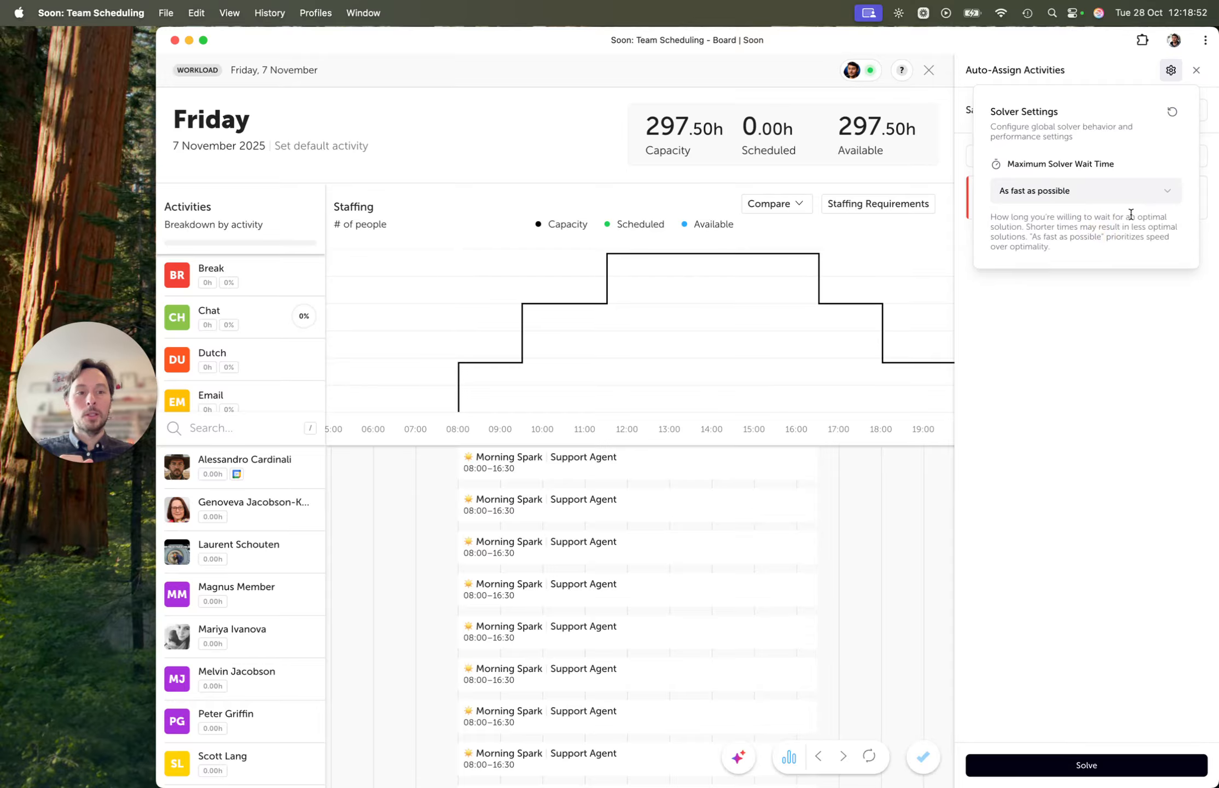
pyautogui.click(1170, 70)
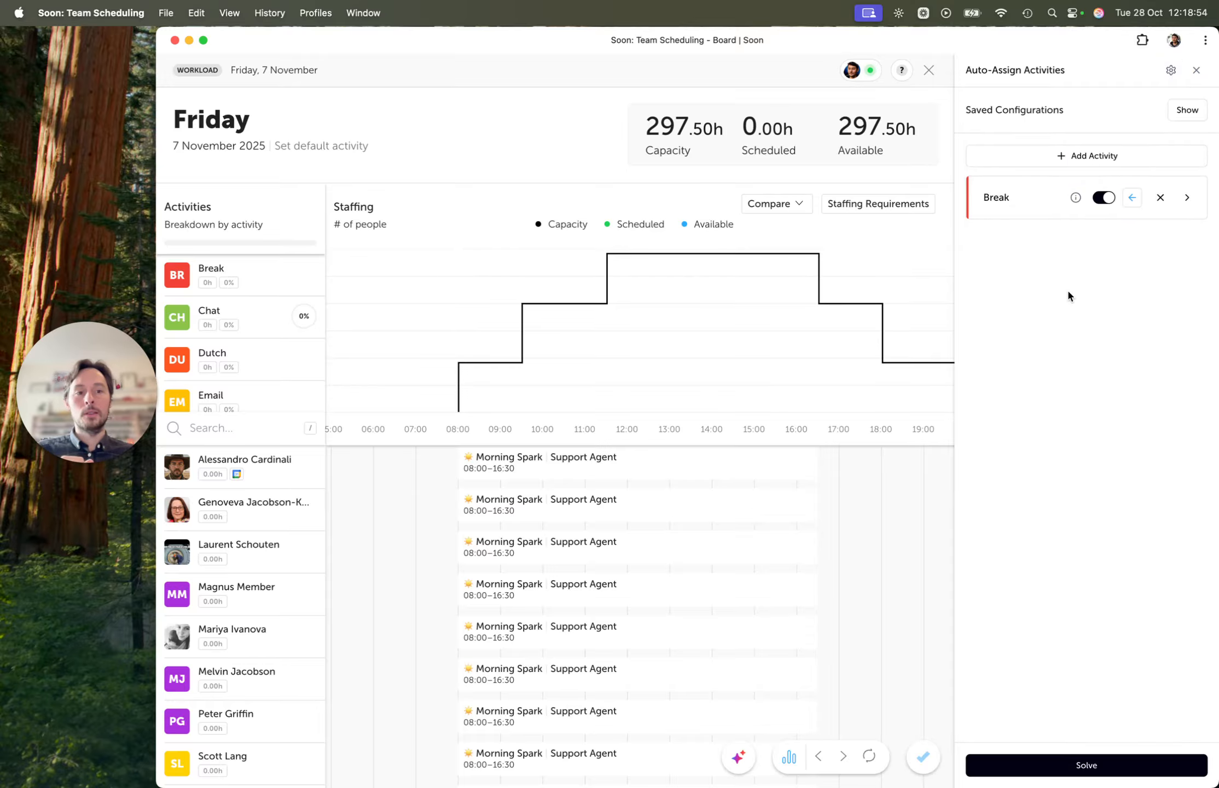